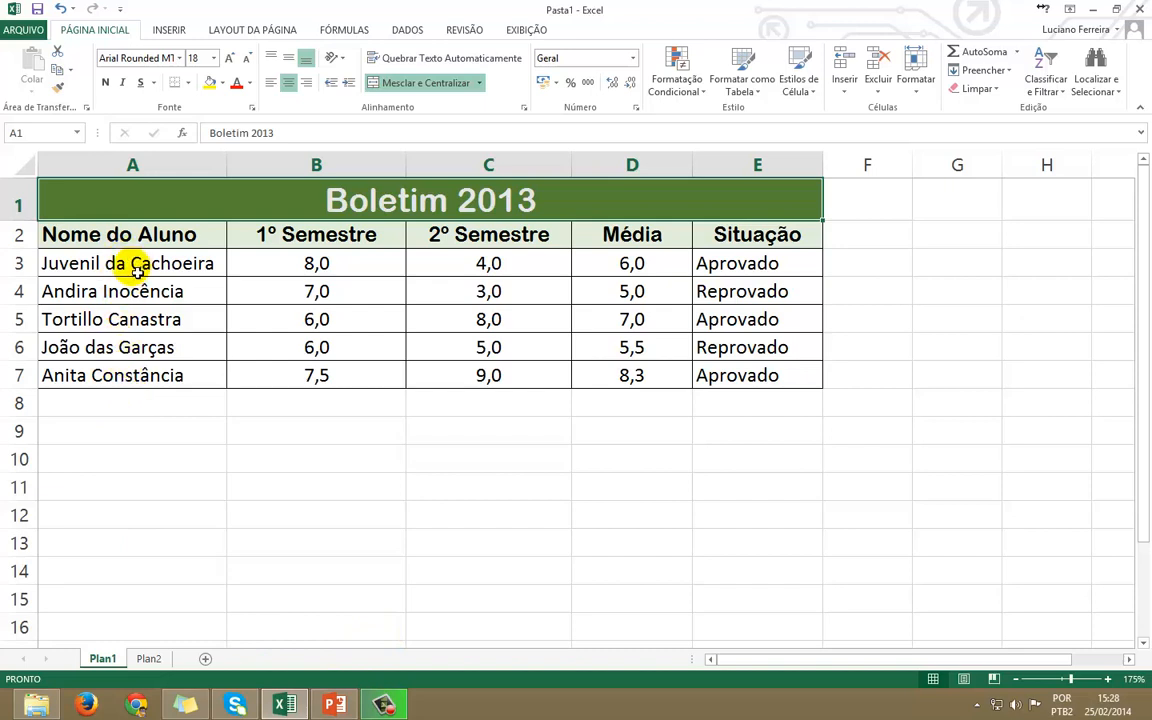
Examine the individual semester grades, Média and Situação cells in the Boletim 2013 table
{"action": "left_click", "coordinate": [324, 263]}
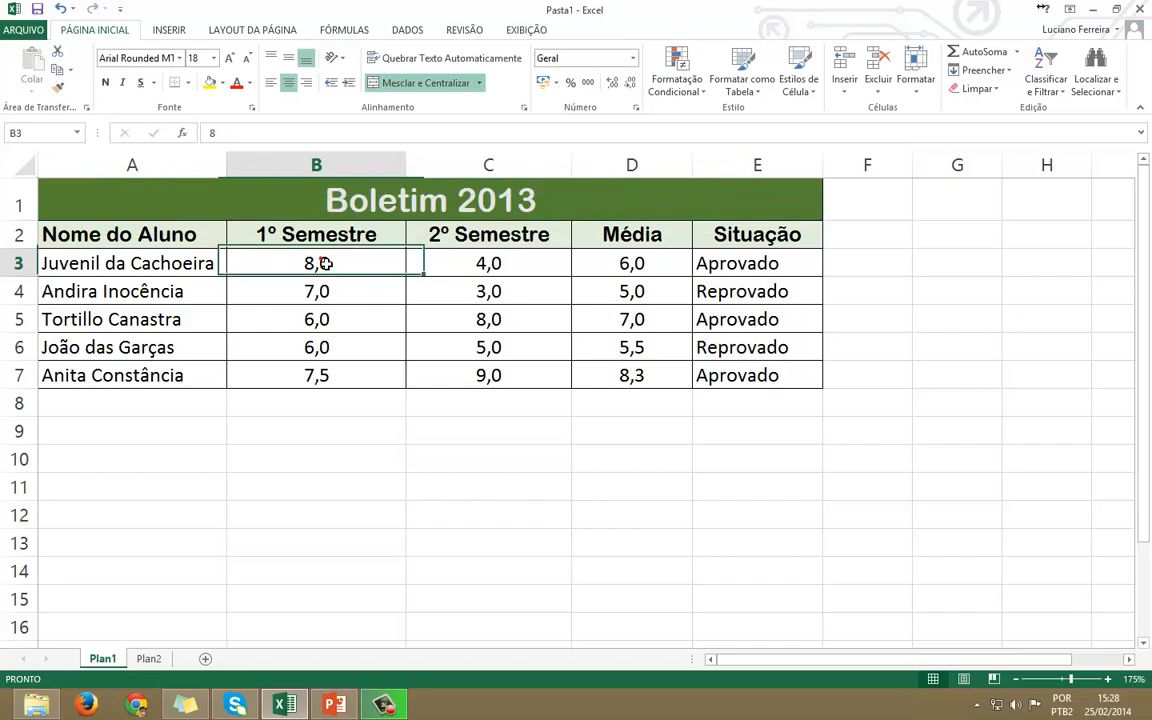
{"action": "left_click", "coordinate": [472, 263]}
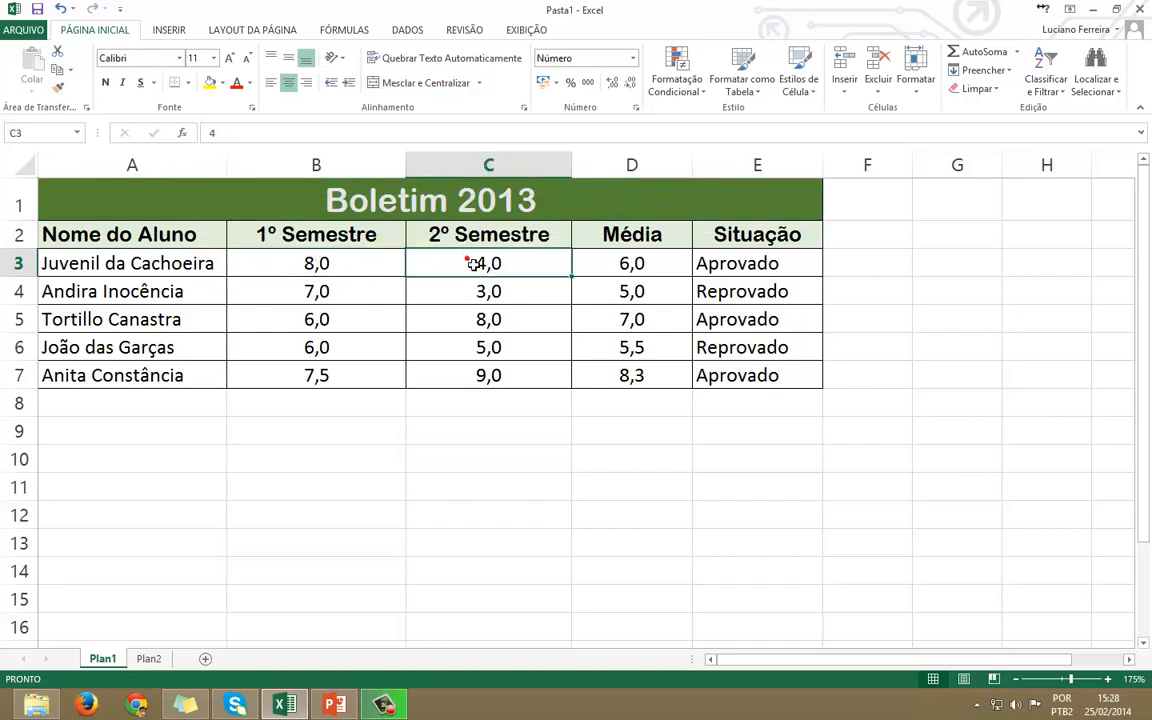
{"action": "left_click", "coordinate": [606, 269]}
{"action": "left_click", "coordinate": [758, 273]}
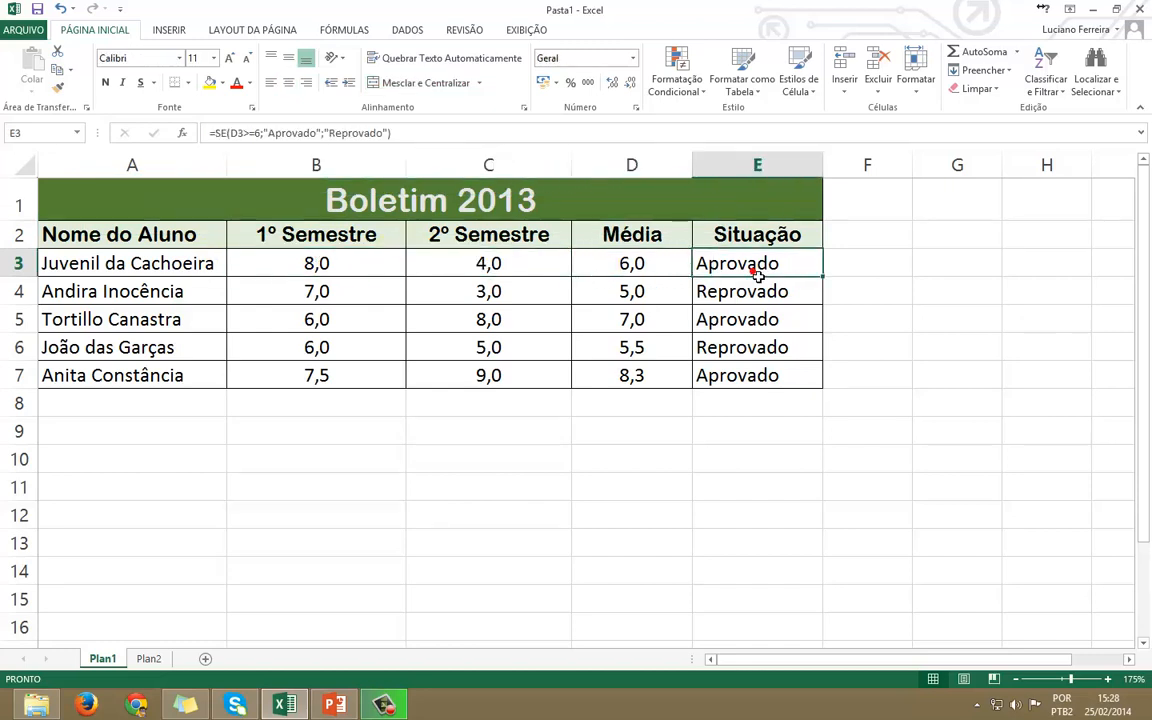
{"action": "left_click", "coordinate": [342, 291]}
{"action": "left_click", "coordinate": [324, 319]}
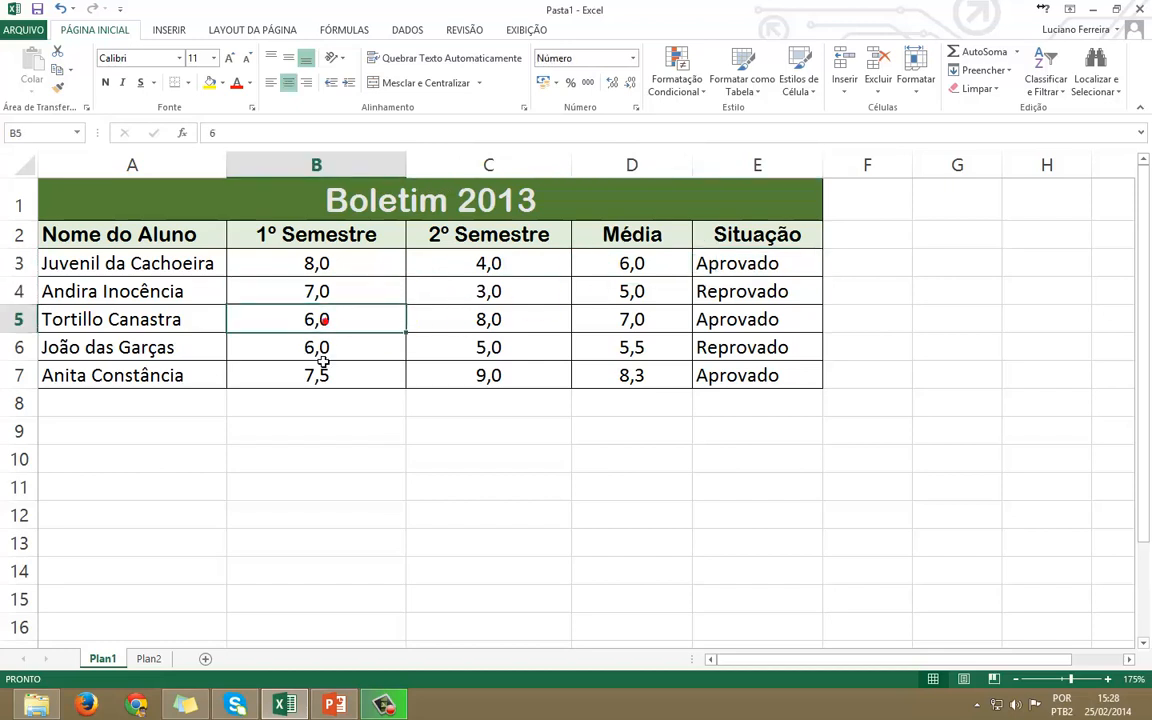
{"action": "left_click", "coordinate": [323, 356]}
{"action": "left_click", "coordinate": [322, 380]}
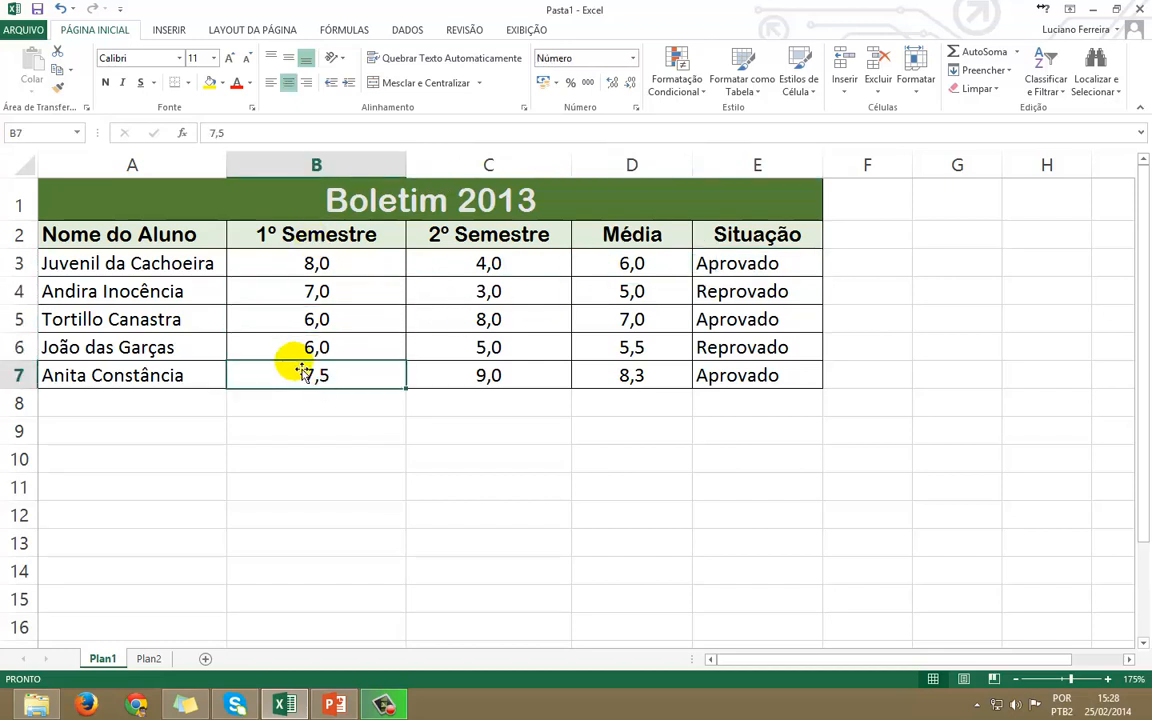
{"action": "left_click", "coordinate": [304, 291]}
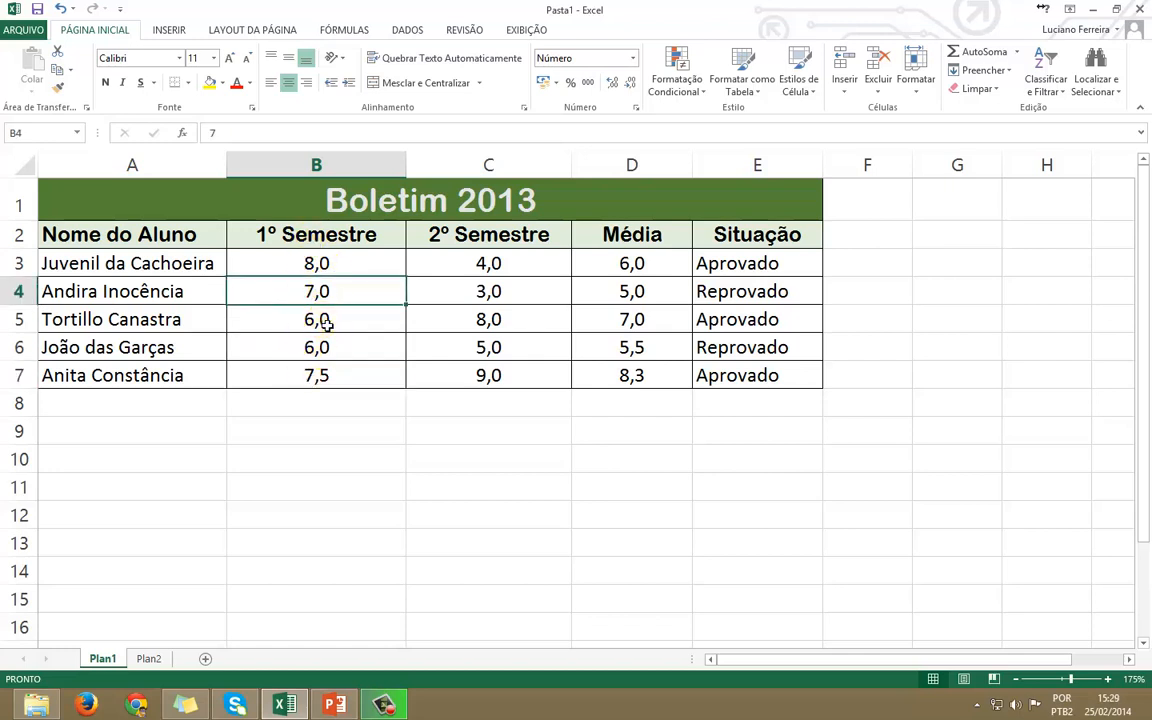
{"action": "left_click", "coordinate": [323, 320]}
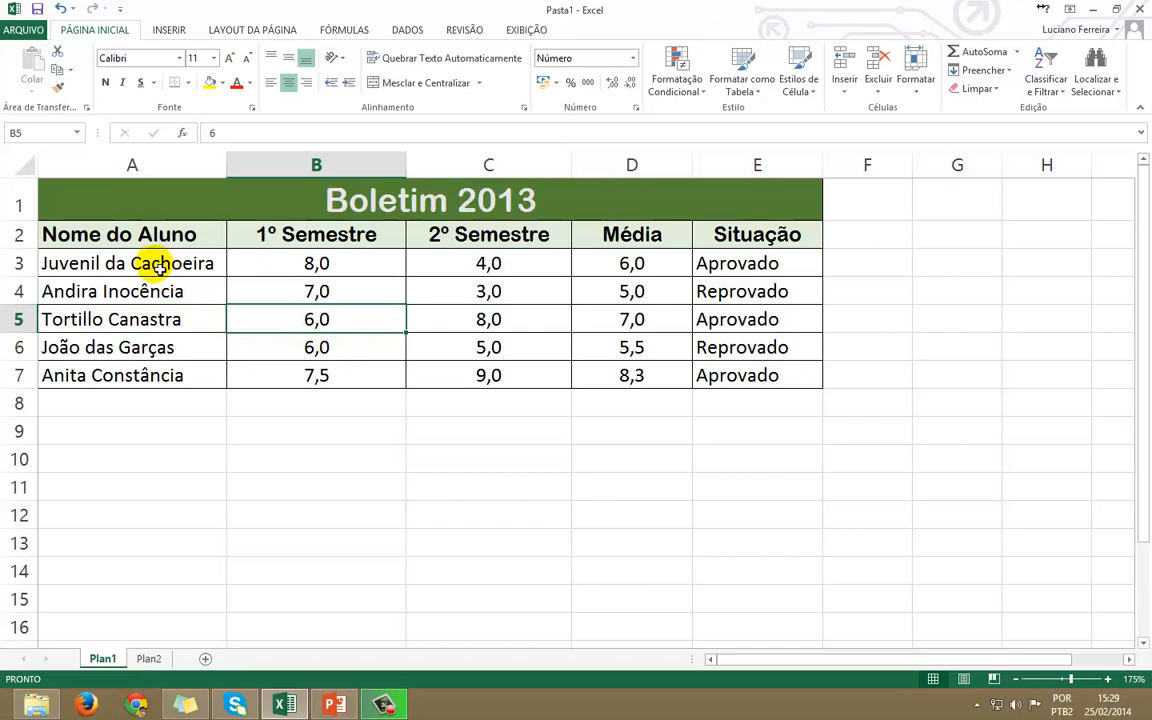
Review the 1º Semestre, 2º Semestre, Média and Situação columns one after another across rows 3 to 7
{"action": "left_click", "coordinate": [330, 244]}
{"action": "left_click_drag", "start_coordinate": [330, 244], "coordinate": [327, 373]}
{"action": "left_click_drag", "start_coordinate": [316, 262], "coordinate": [316, 367]}
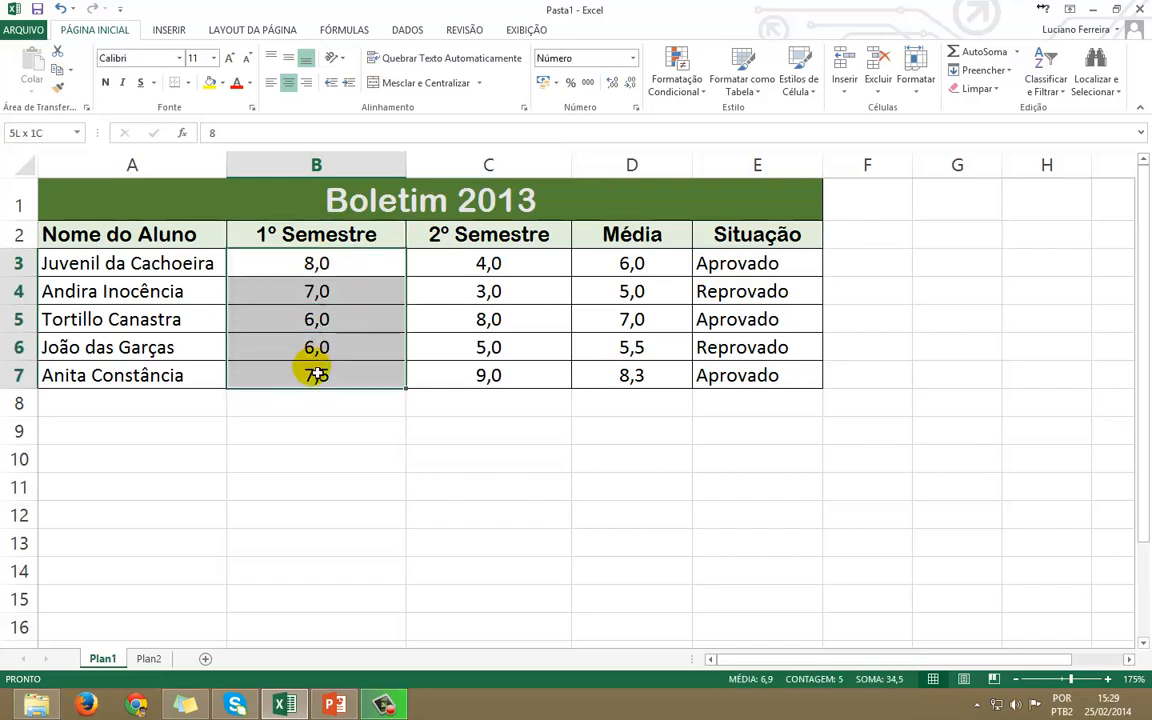
{"action": "left_click", "coordinate": [475, 262]}
{"action": "left_click_drag", "start_coordinate": [472, 258], "coordinate": [463, 368]}
{"action": "left_click_drag", "start_coordinate": [622, 260], "coordinate": [622, 375]}
{"action": "left_click_drag", "start_coordinate": [699, 258], "coordinate": [735, 377]}
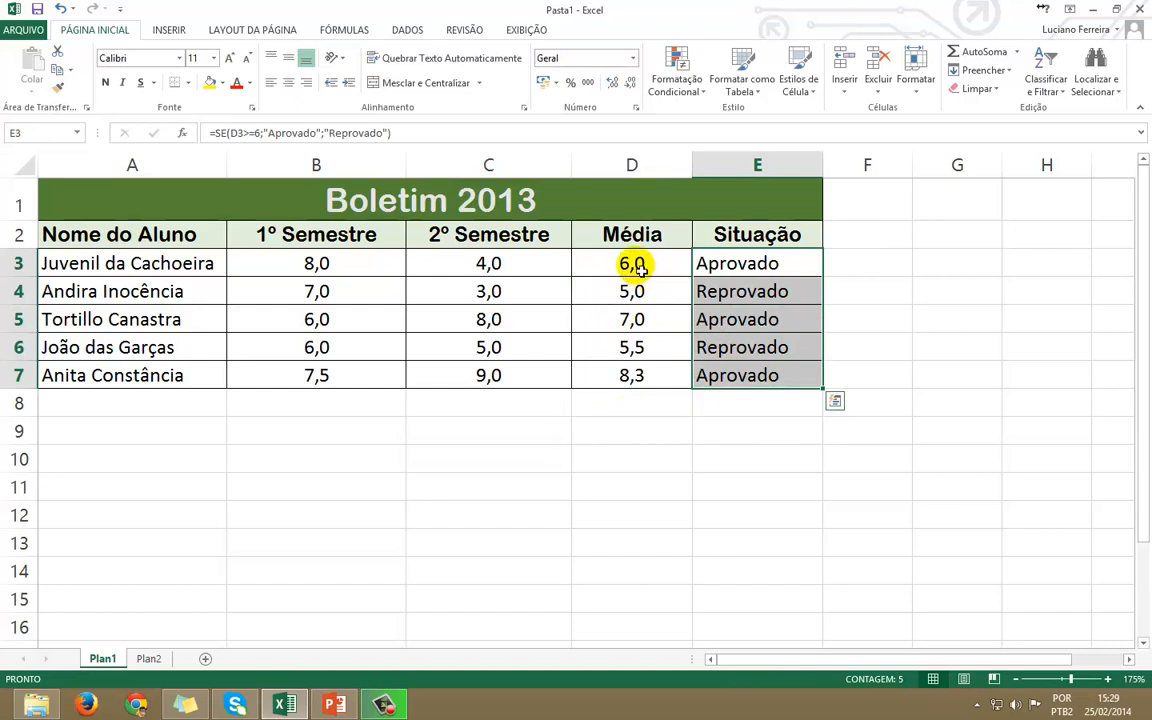
{"action": "left_click_drag", "start_coordinate": [635, 265], "coordinate": [656, 380]}
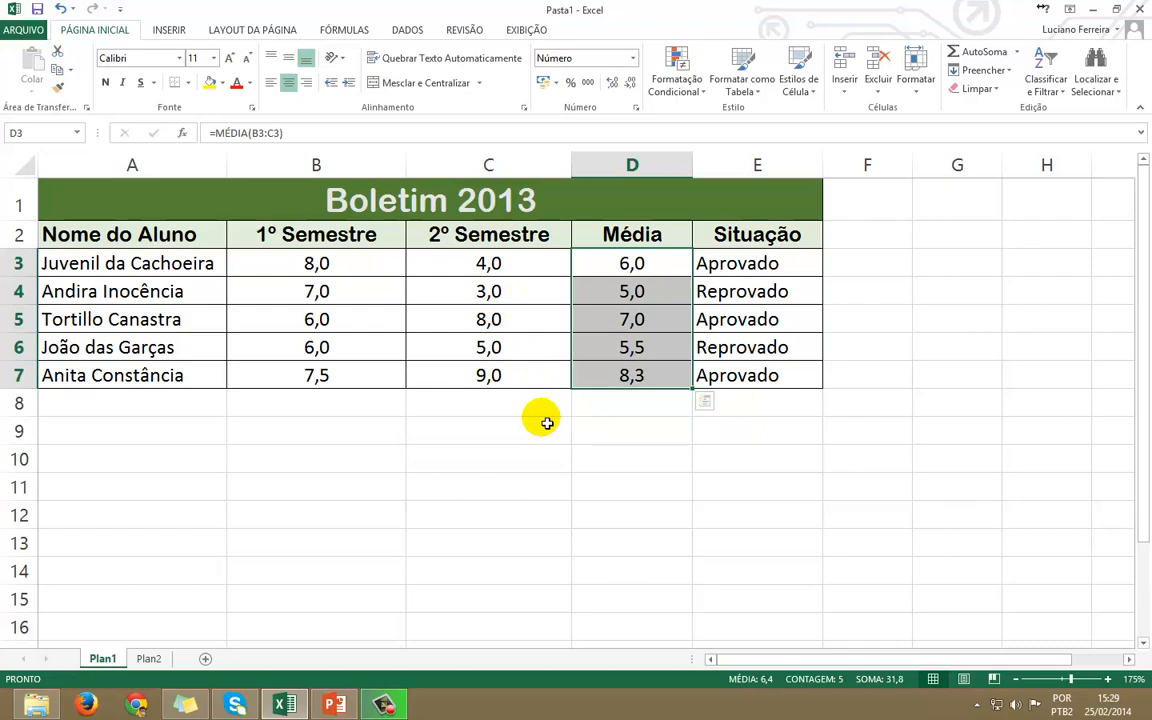
{"action": "left_click", "coordinate": [562, 431]}
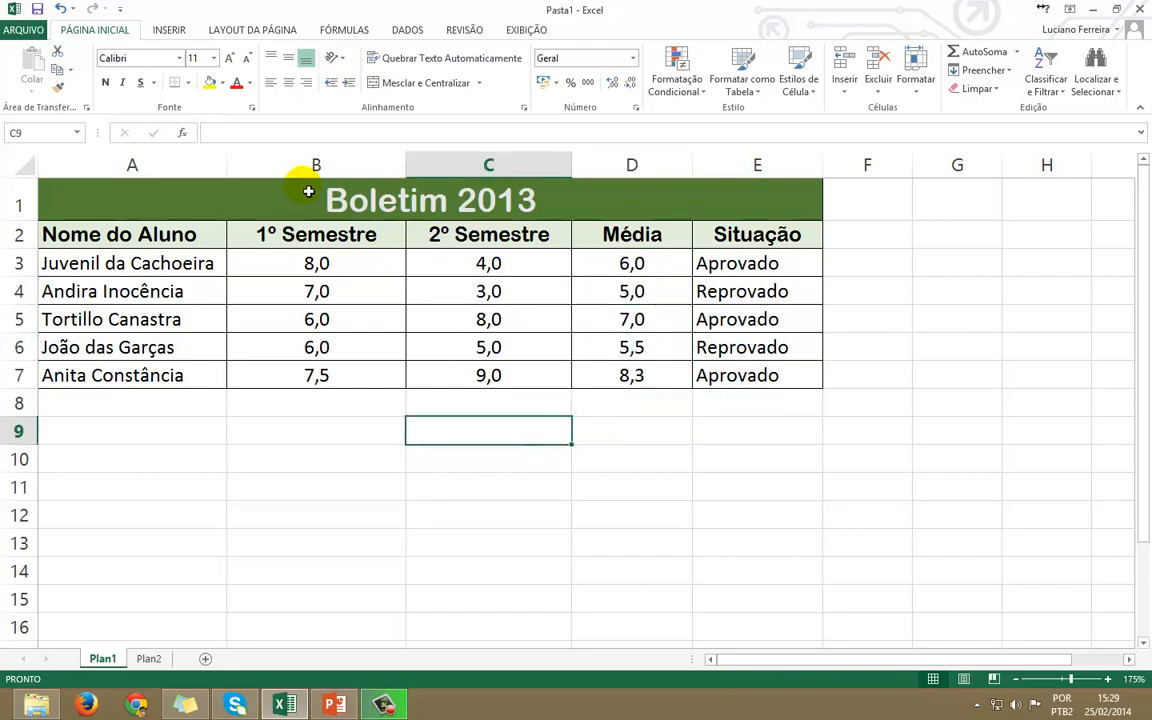
Select the whole Boletim 2013 table, A1:E7, as source data and show the insert commands
{"action": "left_click_drag", "start_coordinate": [338, 192], "coordinate": [404, 372]}
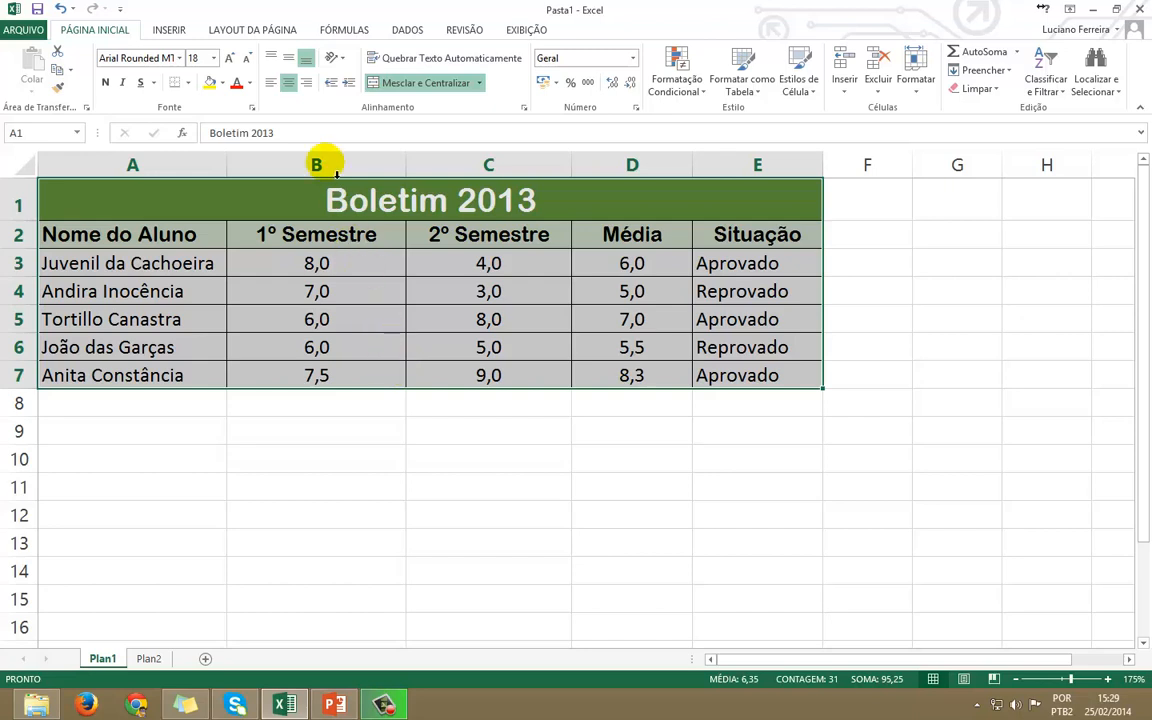
{"action": "left_click", "coordinate": [164, 35]}
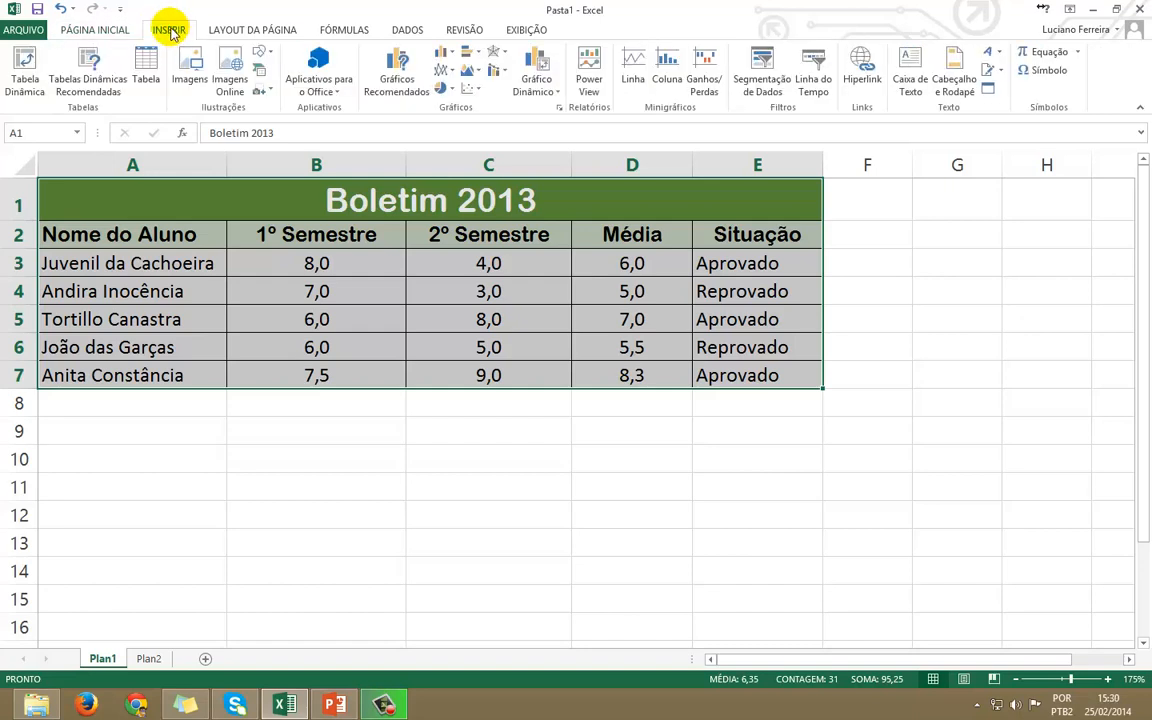
{"action": "left_click", "coordinate": [99, 36]}
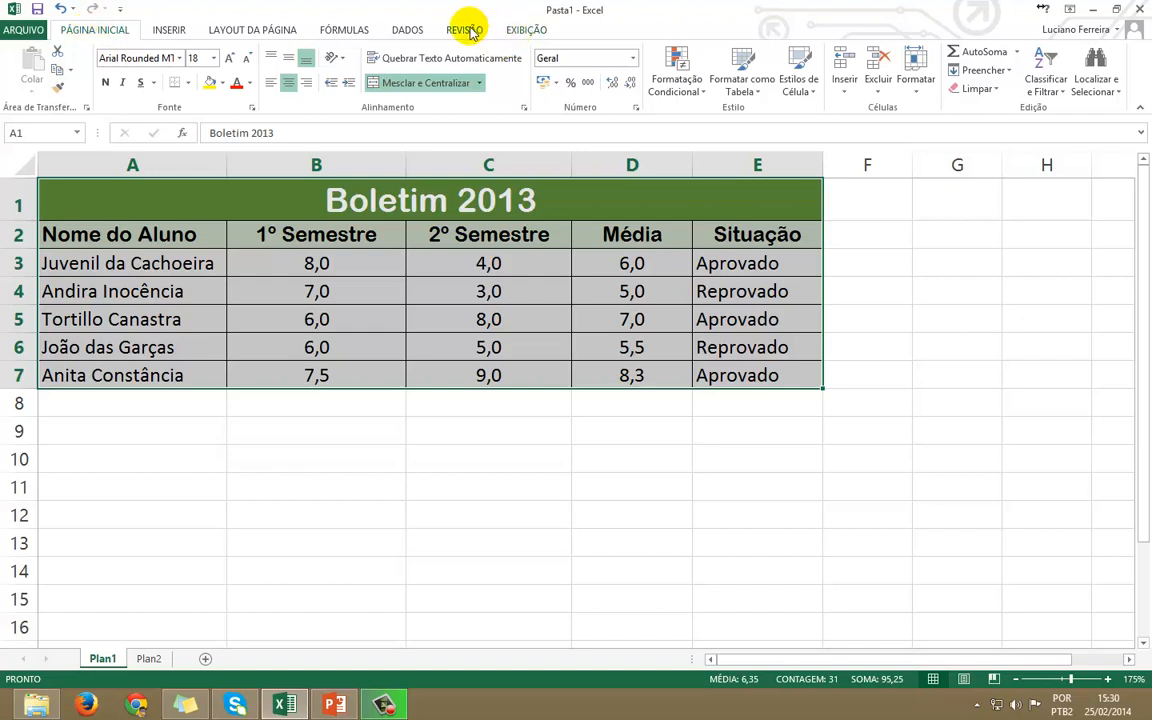
{"action": "left_click", "coordinate": [180, 33]}
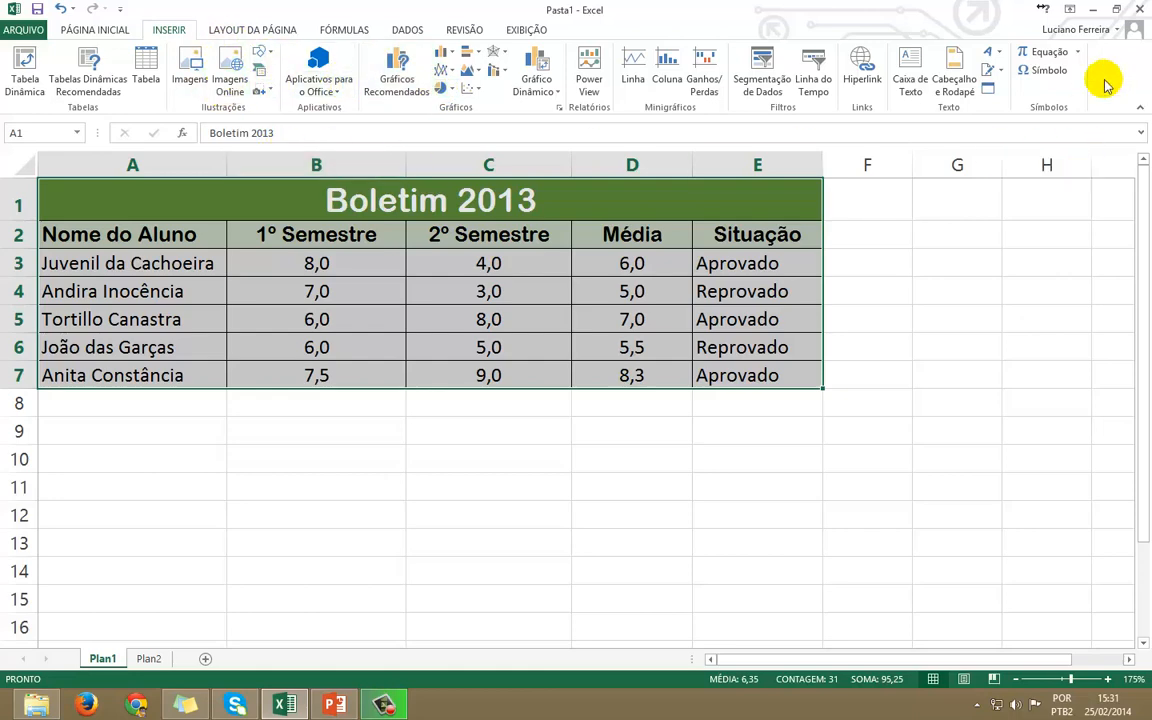
Restore the workbook window to a smaller size, vary its width to see how the commands rearrange, and maximize it again
{"action": "left_click", "coordinate": [1116, 10]}
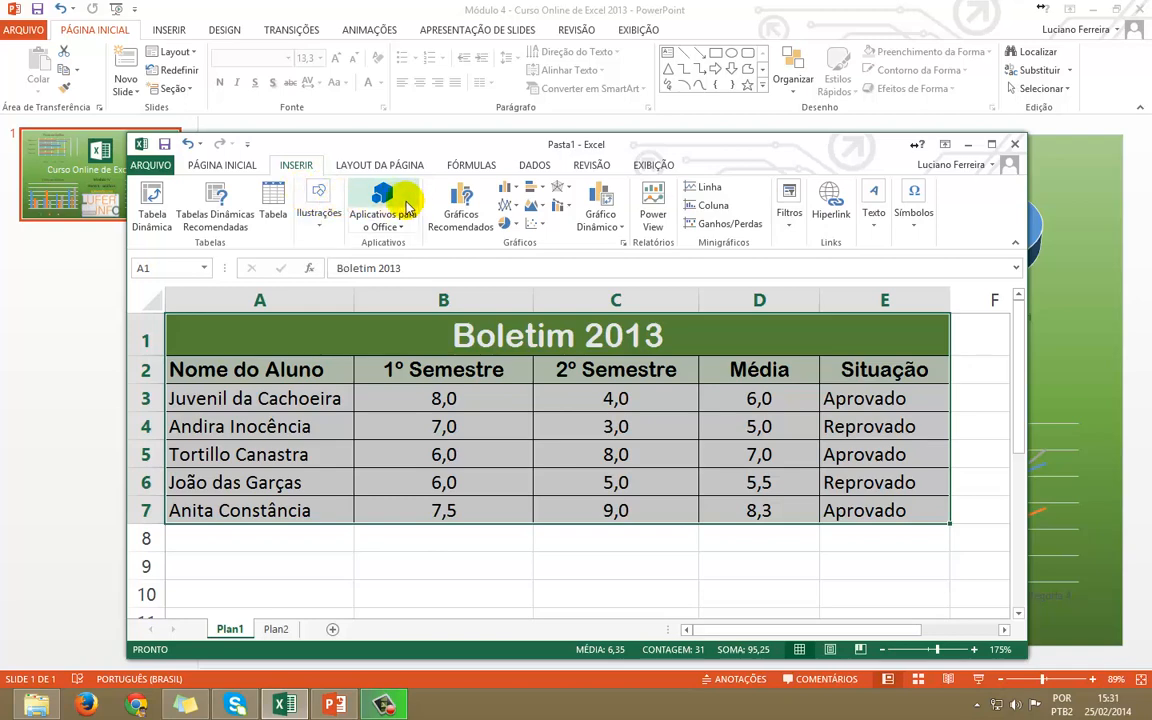
{"action": "left_click", "coordinate": [315, 210]}
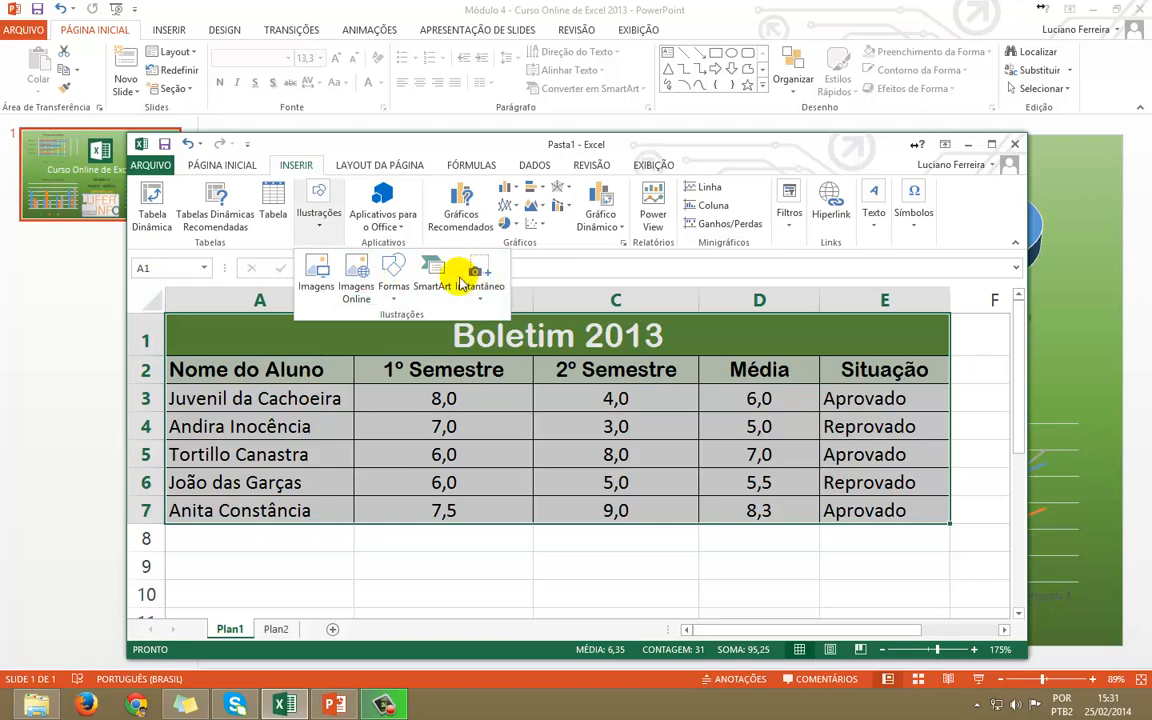
{"action": "left_click", "coordinate": [316, 229]}
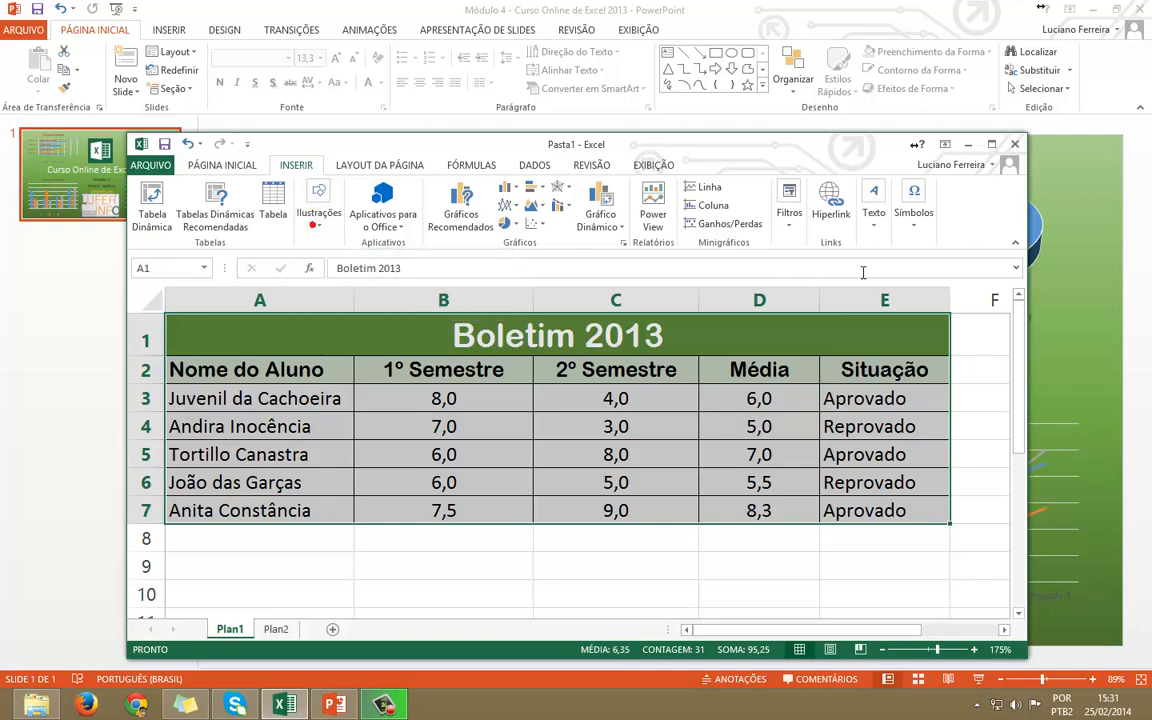
{"action": "left_click_drag", "start_coordinate": [1036, 268], "coordinate": [887, 314]}
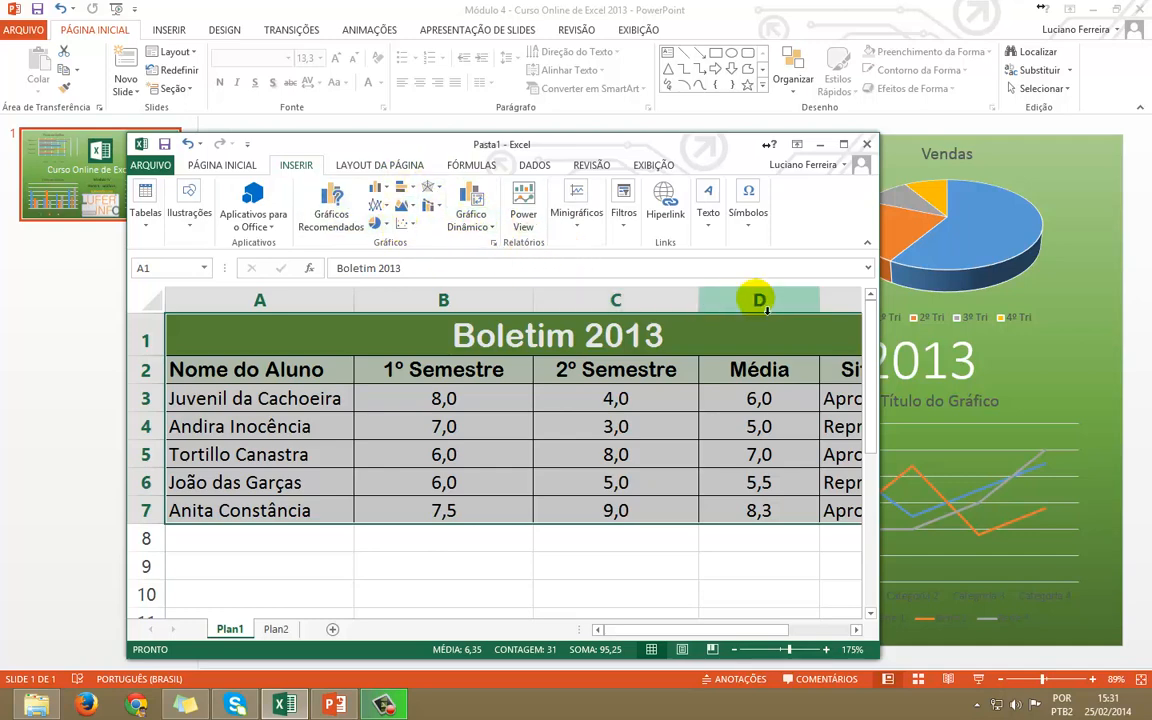
{"action": "left_click_drag", "start_coordinate": [890, 312], "coordinate": [1145, 320]}
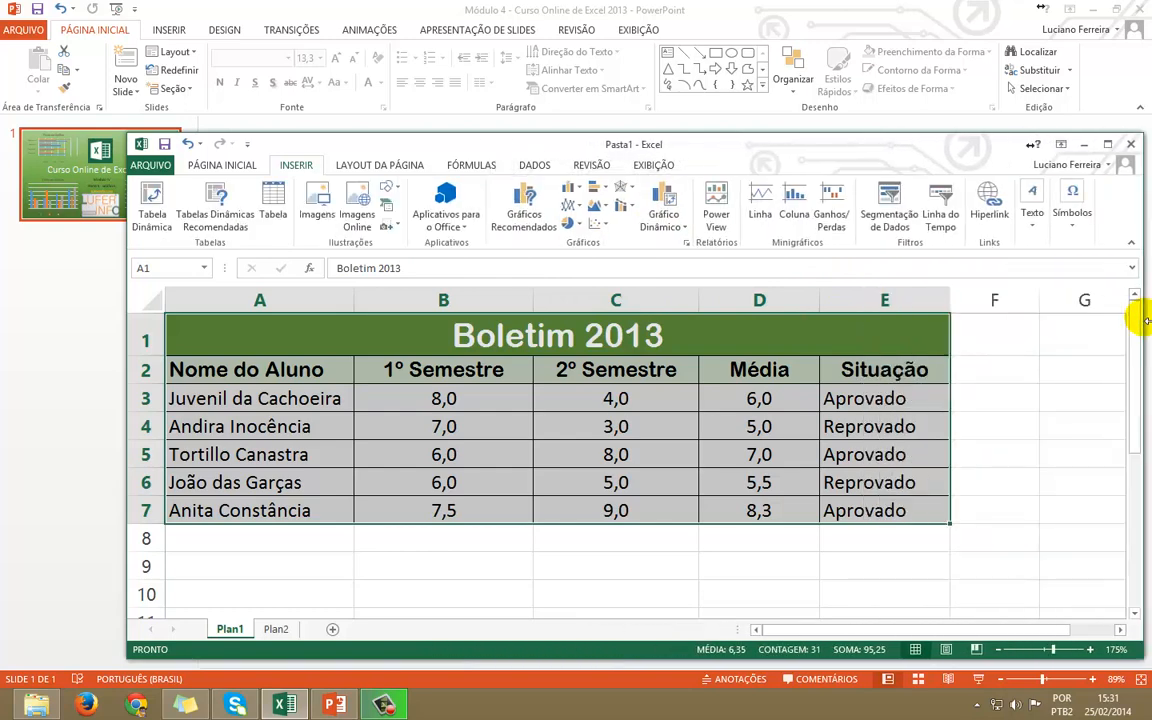
{"action": "double_click", "coordinate": [1040, 144]}
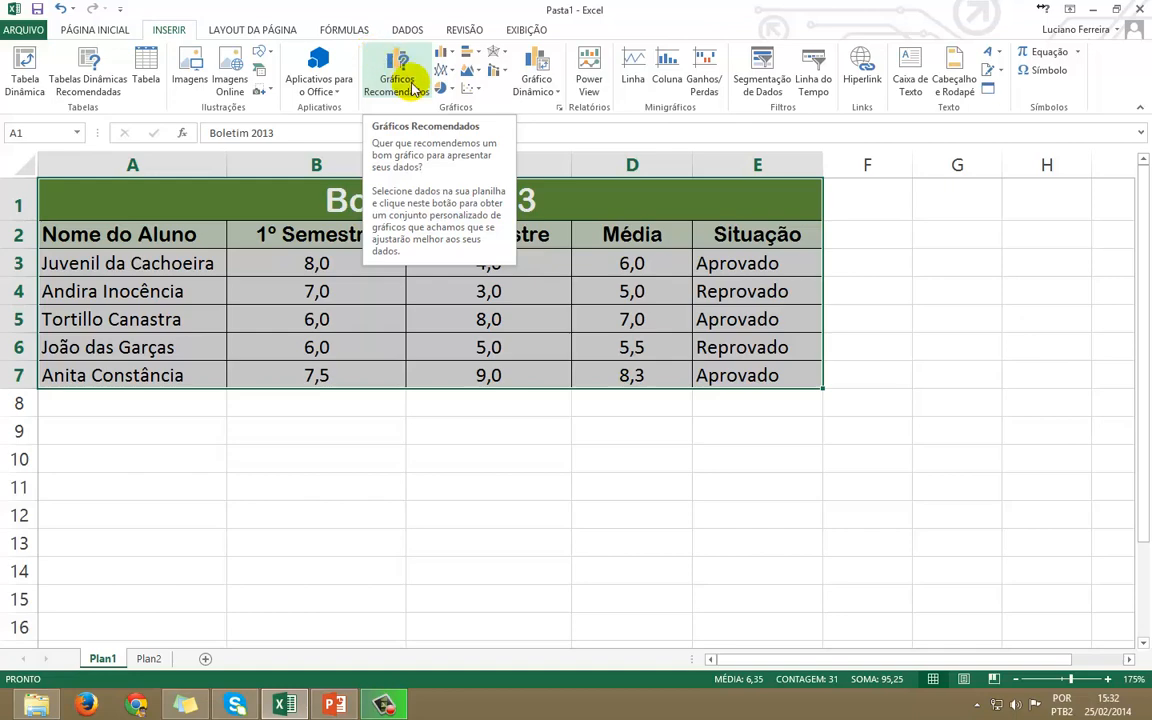
Open the recommended charts for the selected table and preview the "Contagem de Nome do Aluno por Situação" clustered column chart
{"action": "left_click", "coordinate": [405, 90]}
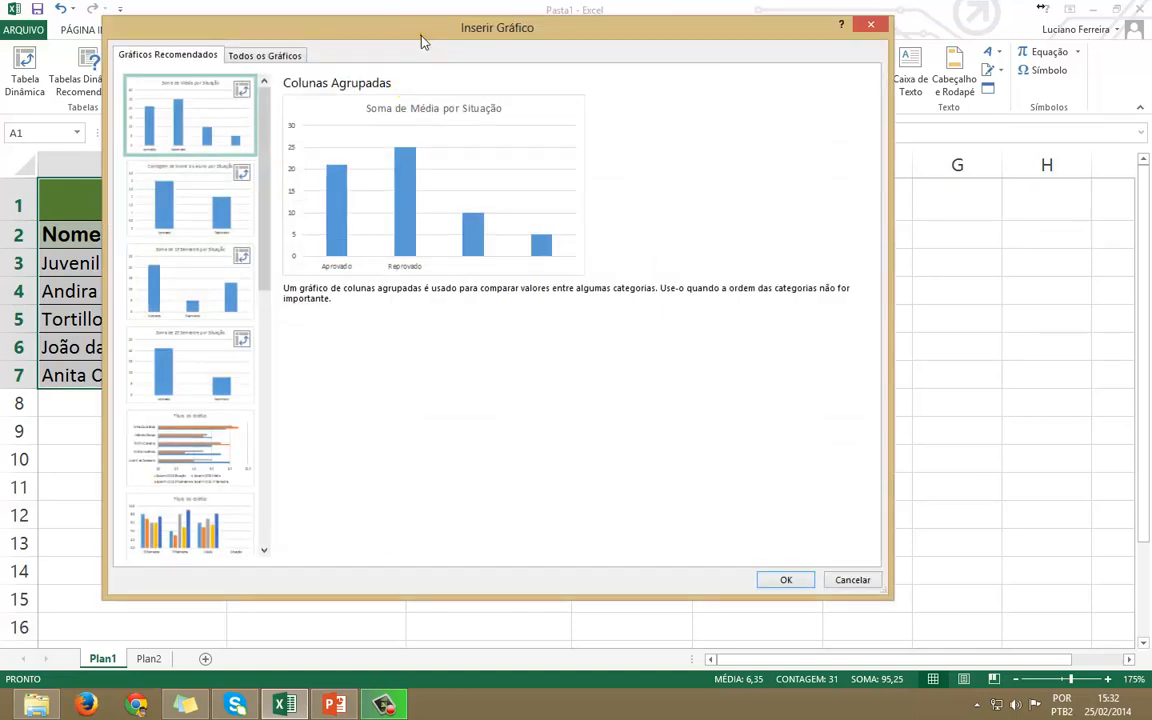
{"action": "left_click_drag", "start_coordinate": [421, 42], "coordinate": [607, 130]}
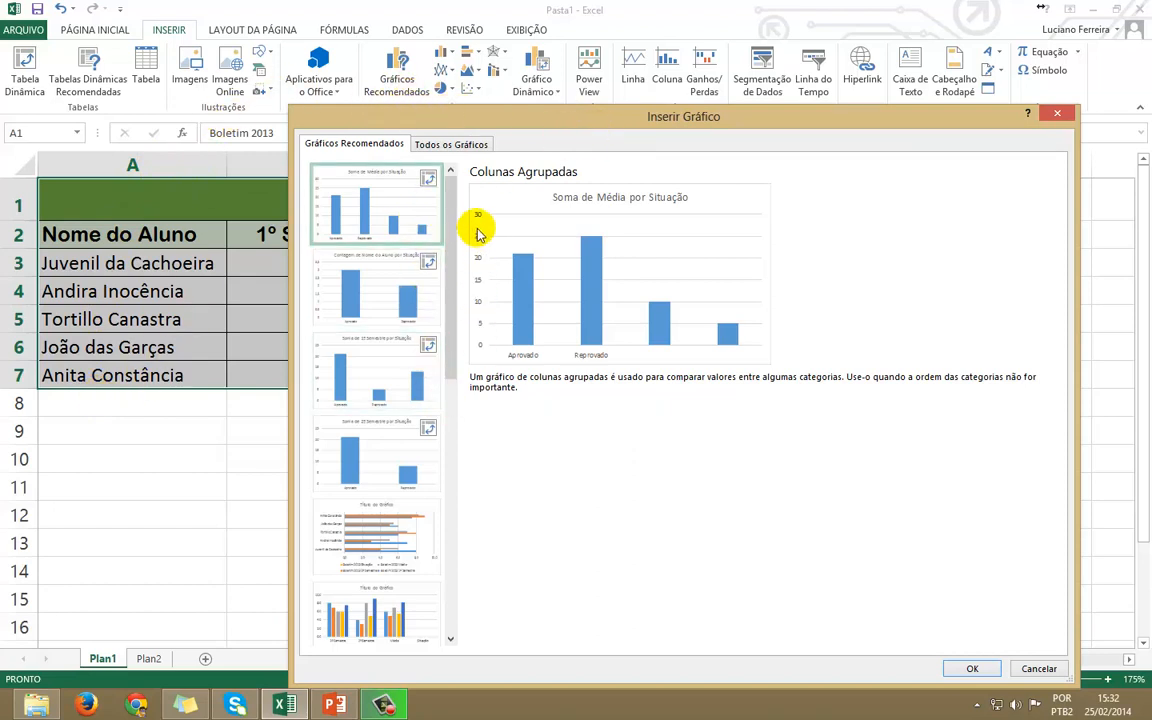
{"action": "left_click_drag", "start_coordinate": [451, 247], "coordinate": [465, 208]}
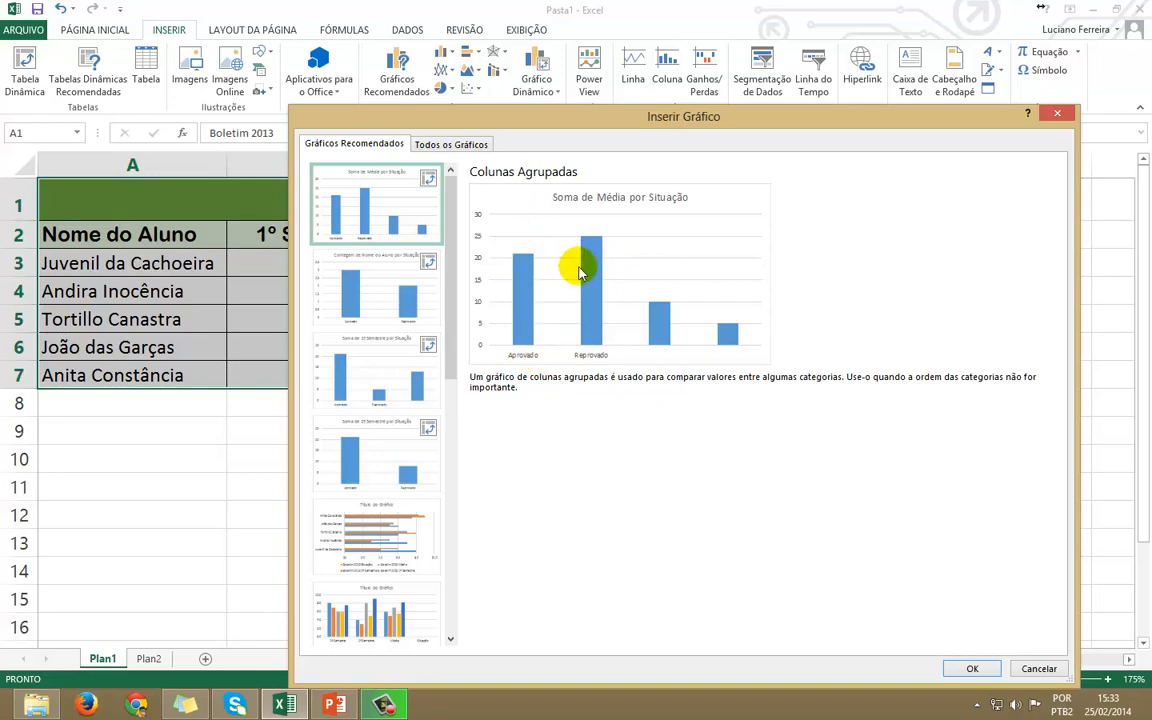
{"action": "left_click_drag", "start_coordinate": [632, 123], "coordinate": [258, 407]}
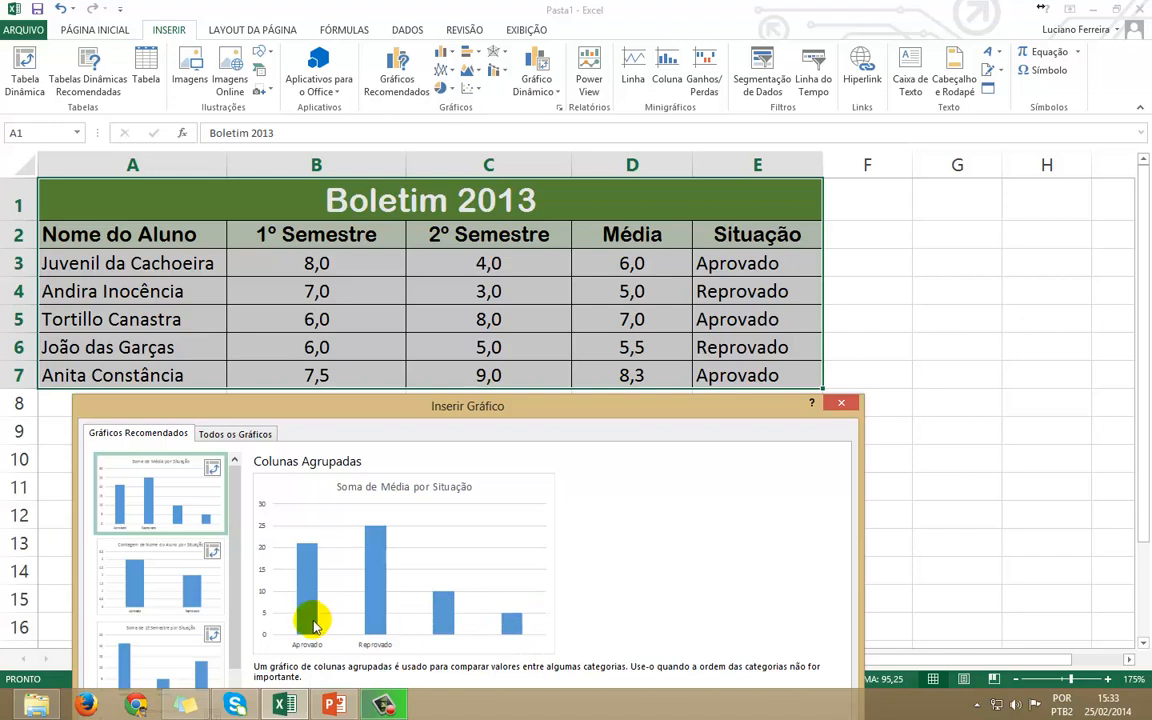
{"action": "left_click", "coordinate": [116, 578]}
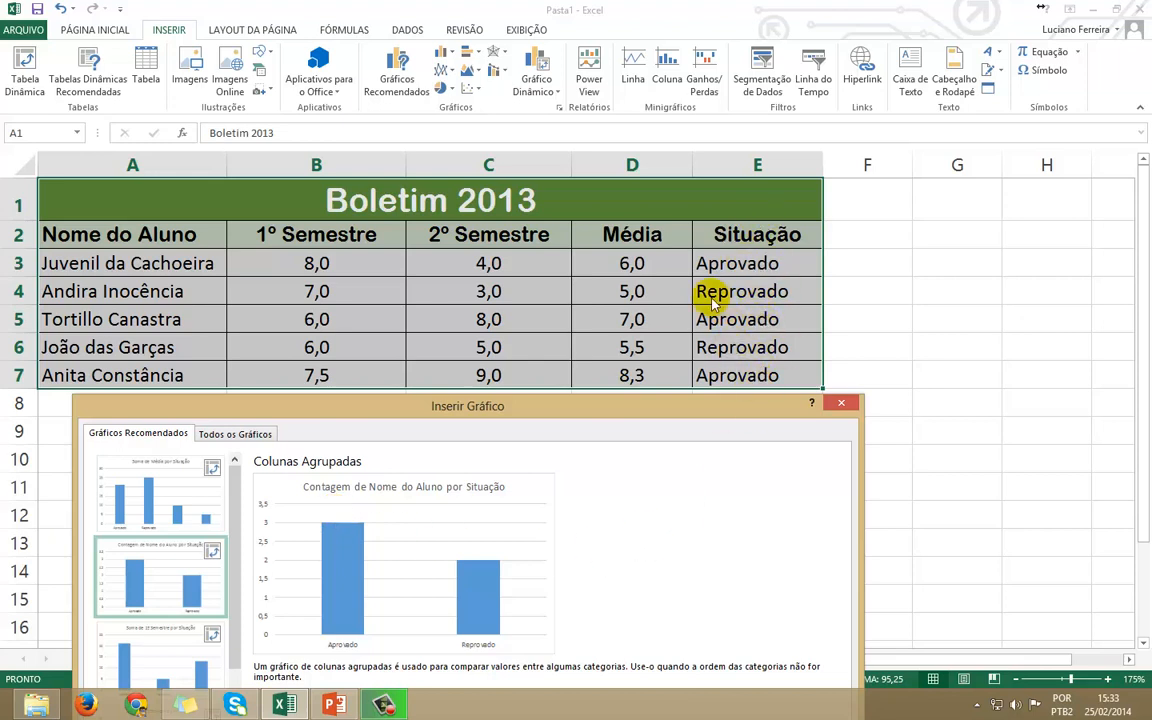
{"action": "left_click_drag", "start_coordinate": [450, 405], "coordinate": [682, 143]}
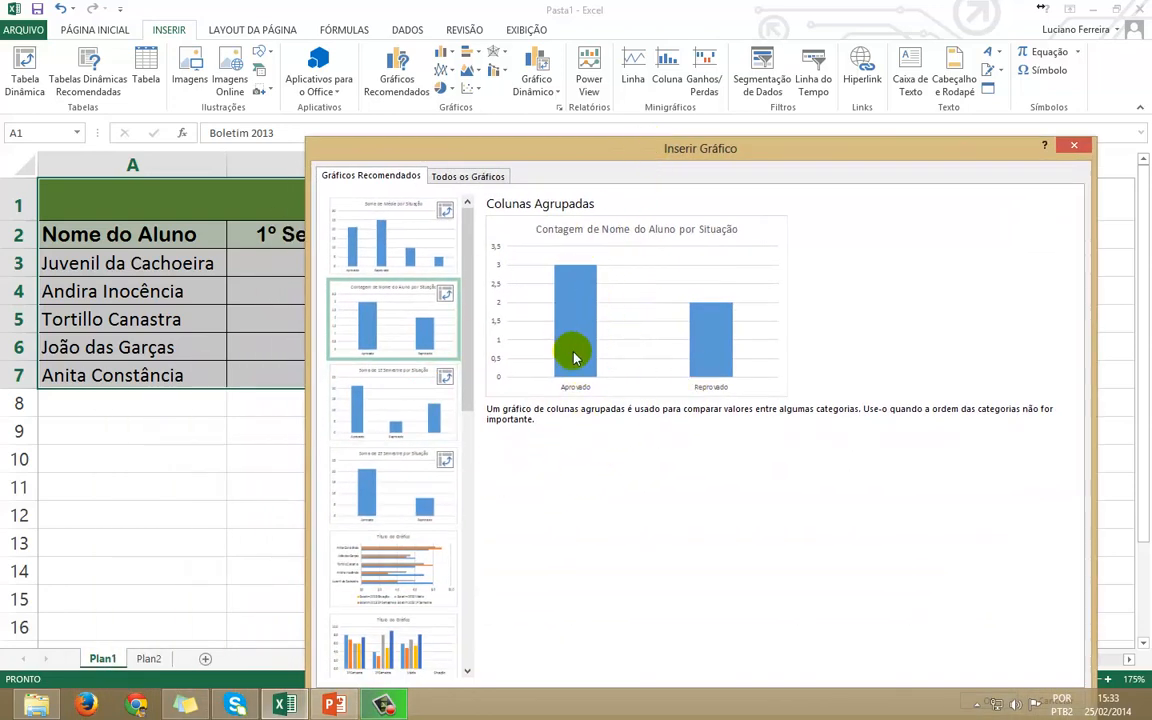
Preview the recommended "Soma de 1º Semestre por Situação" chart and compare its columns with the grades in the table
{"action": "left_click", "coordinate": [408, 420]}
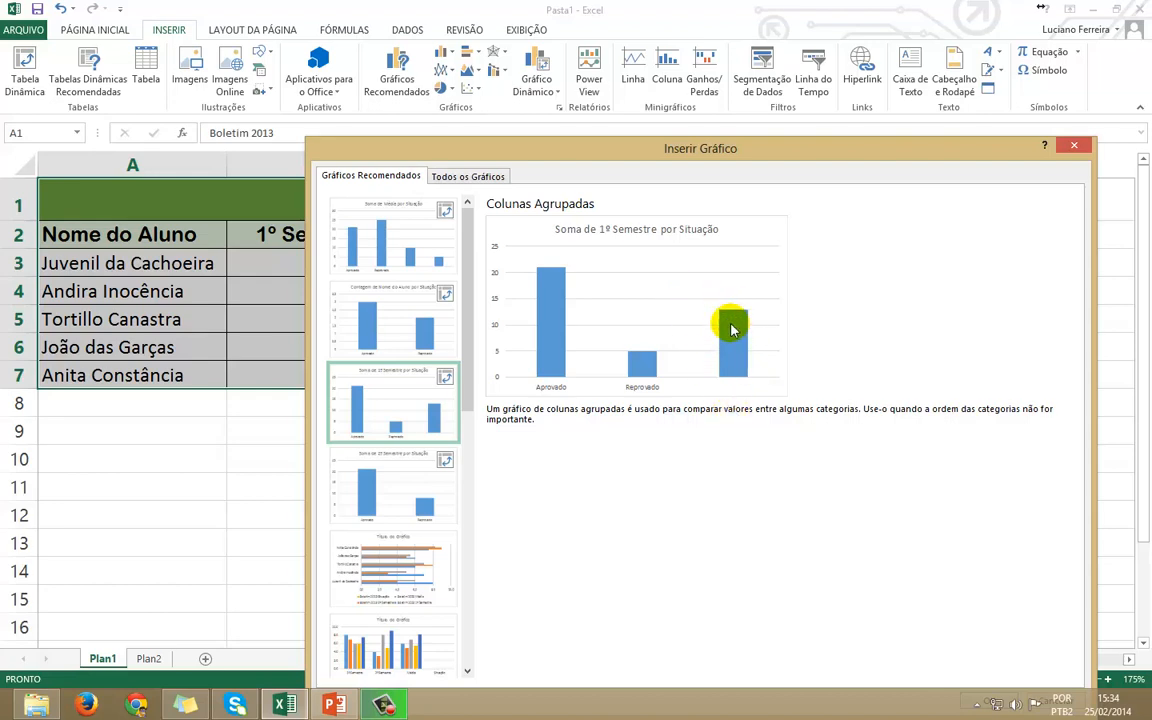
{"action": "left_click_drag", "start_coordinate": [650, 157], "coordinate": [477, 418]}
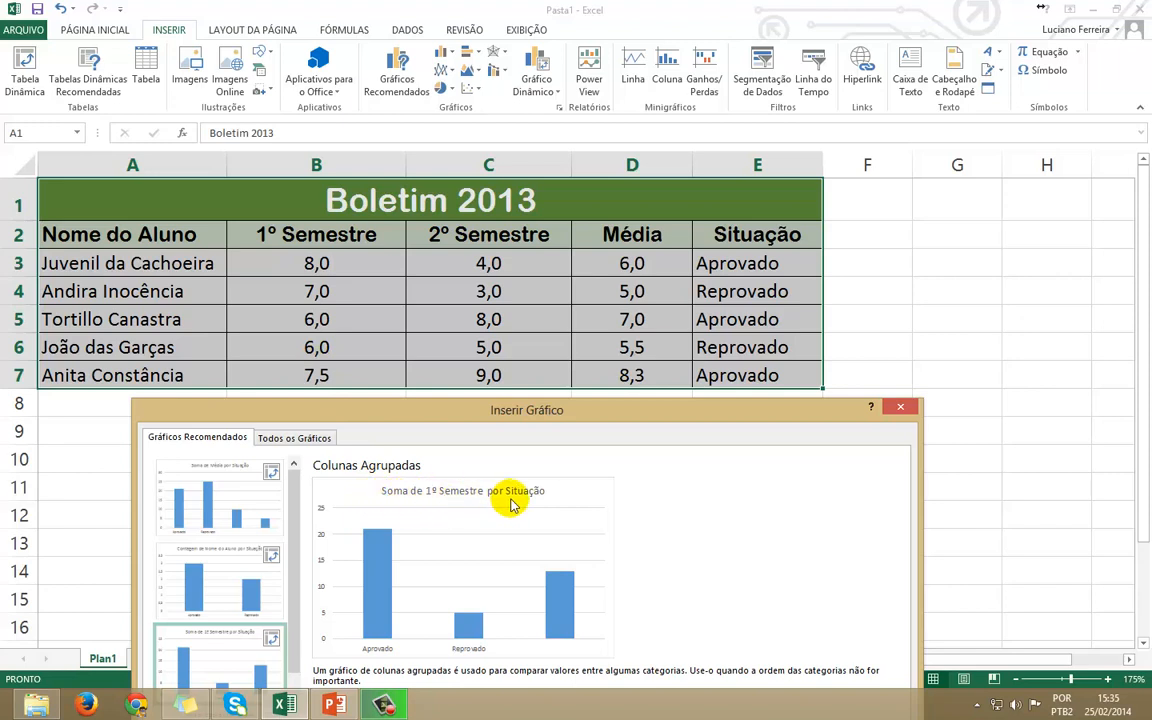
{"action": "left_click_drag", "start_coordinate": [546, 418], "coordinate": [855, 323]}
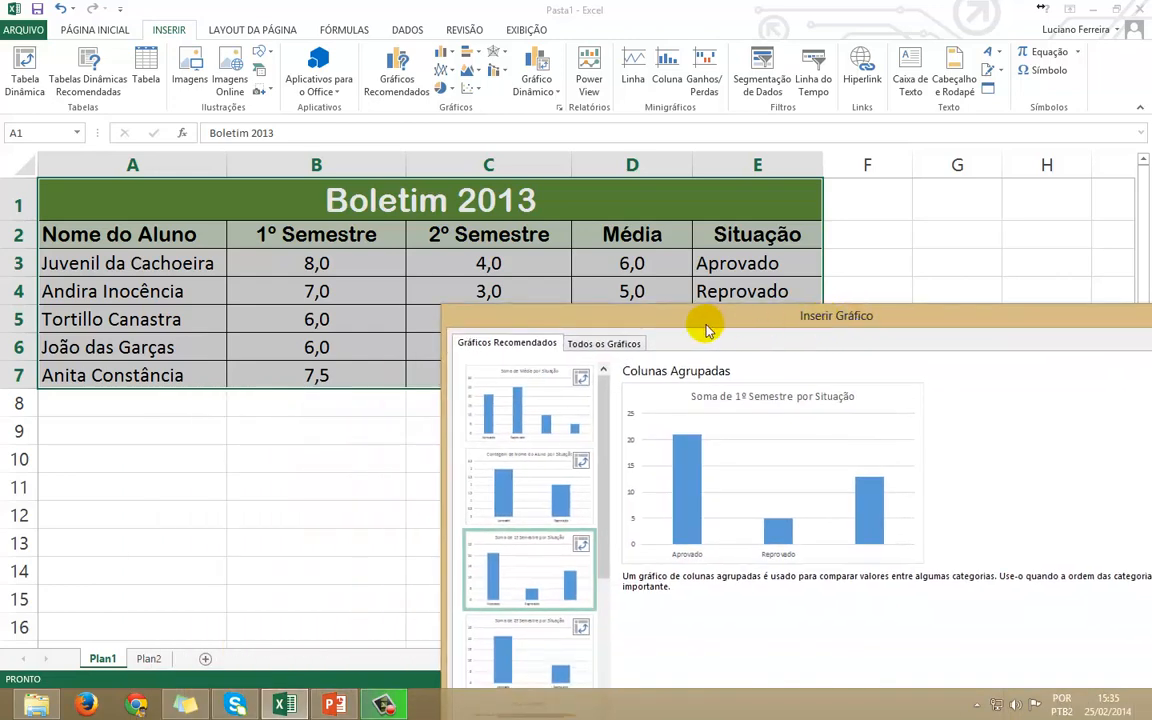
{"action": "left_click_drag", "start_coordinate": [705, 330], "coordinate": [547, 444]}
{"action": "left_click_drag", "start_coordinate": [550, 430], "coordinate": [598, 274]}
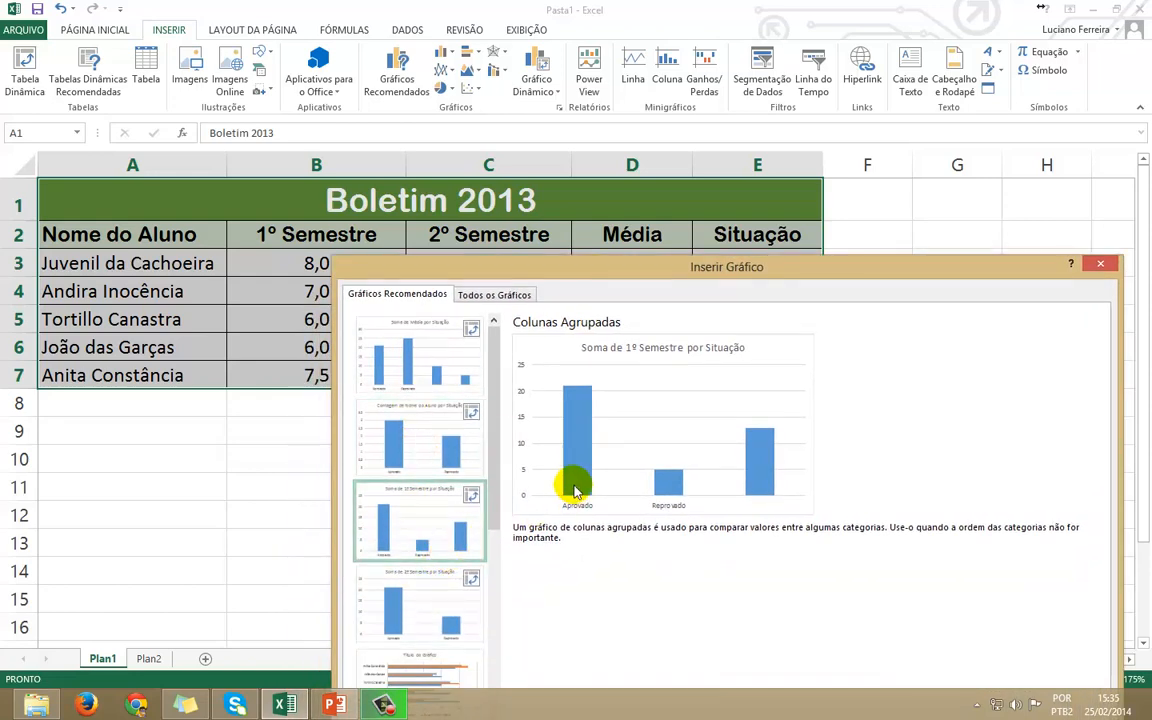
{"action": "left_click_drag", "start_coordinate": [642, 273], "coordinate": [351, 408]}
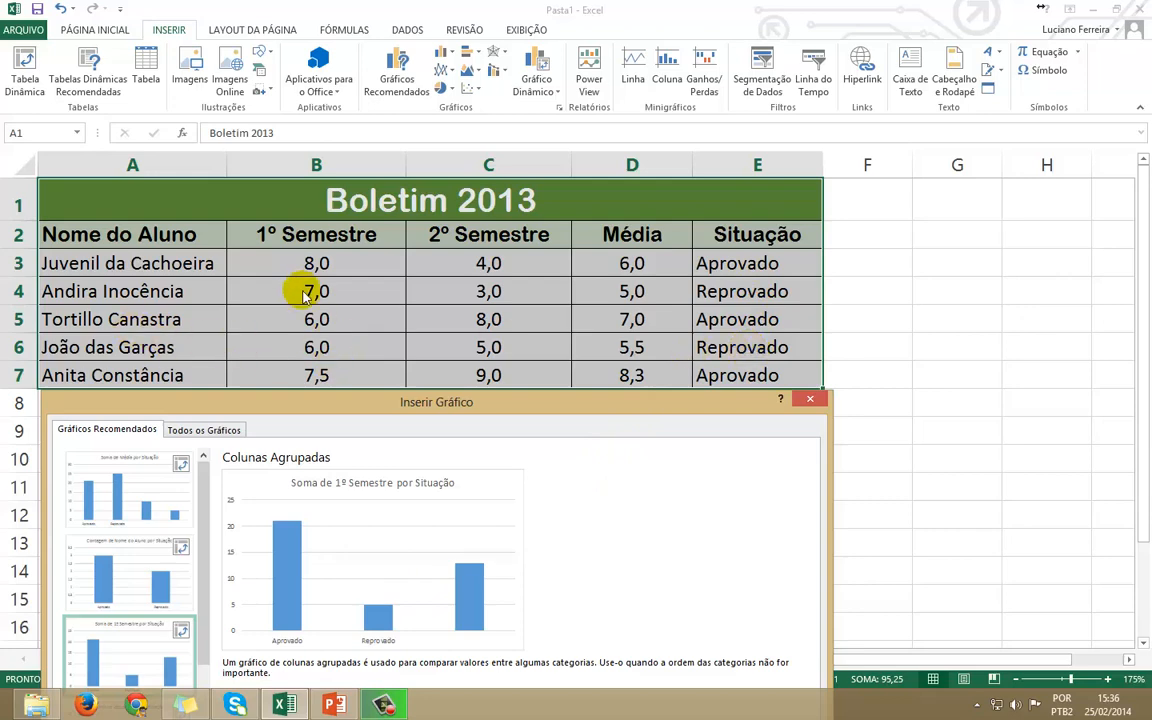
{"action": "left_click_drag", "start_coordinate": [349, 408], "coordinate": [577, 290]}
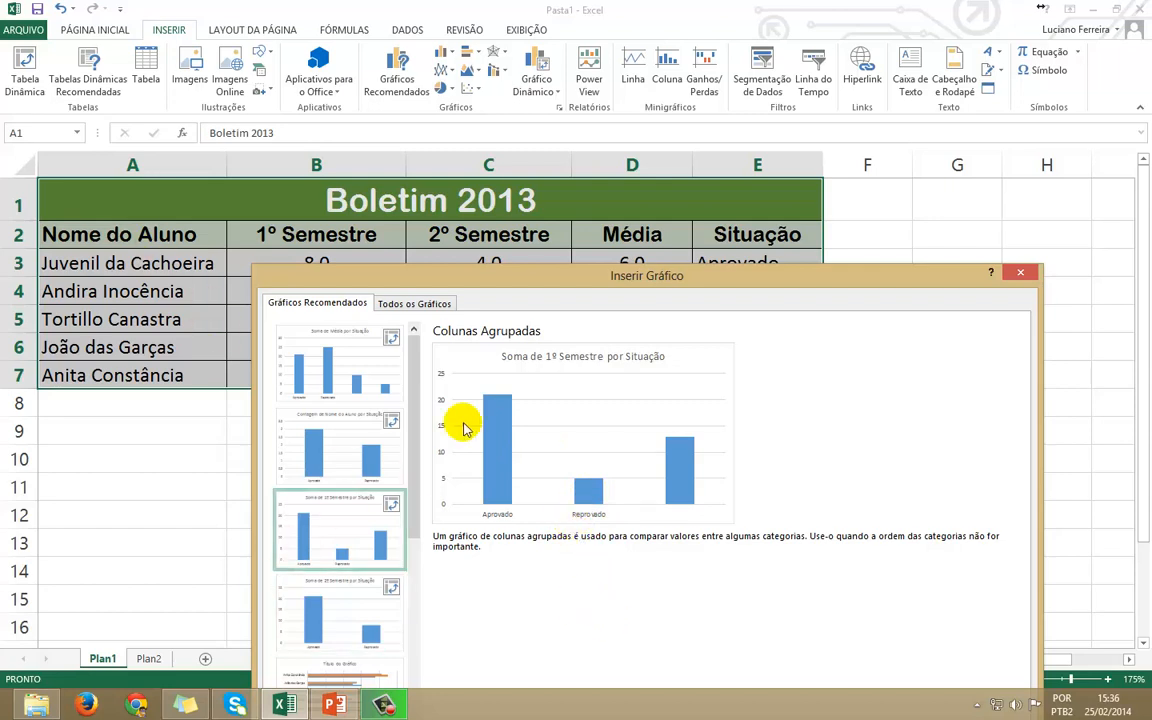
Preview the recommended "Soma de 2º Semestre por Situação" chart and compare its columns with the second-semester grades in the table
{"action": "left_click_drag", "start_coordinate": [546, 288], "coordinate": [525, 33]}
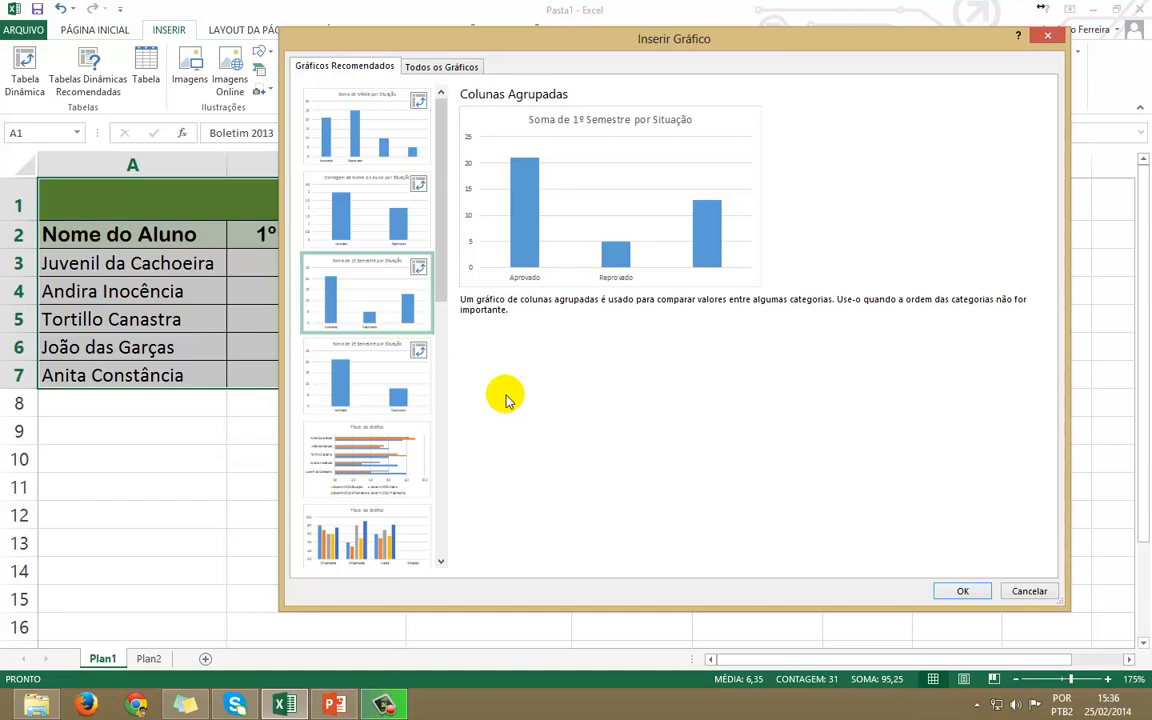
{"action": "left_click", "coordinate": [365, 380]}
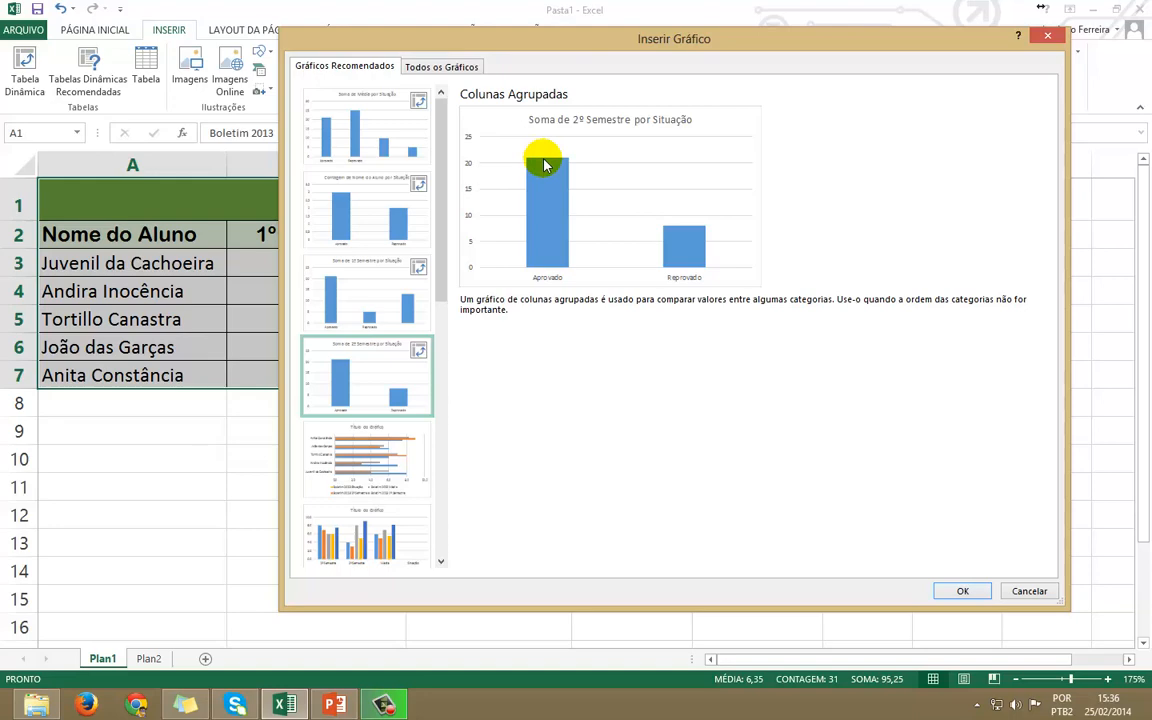
{"action": "left_click_drag", "start_coordinate": [581, 46], "coordinate": [536, 401]}
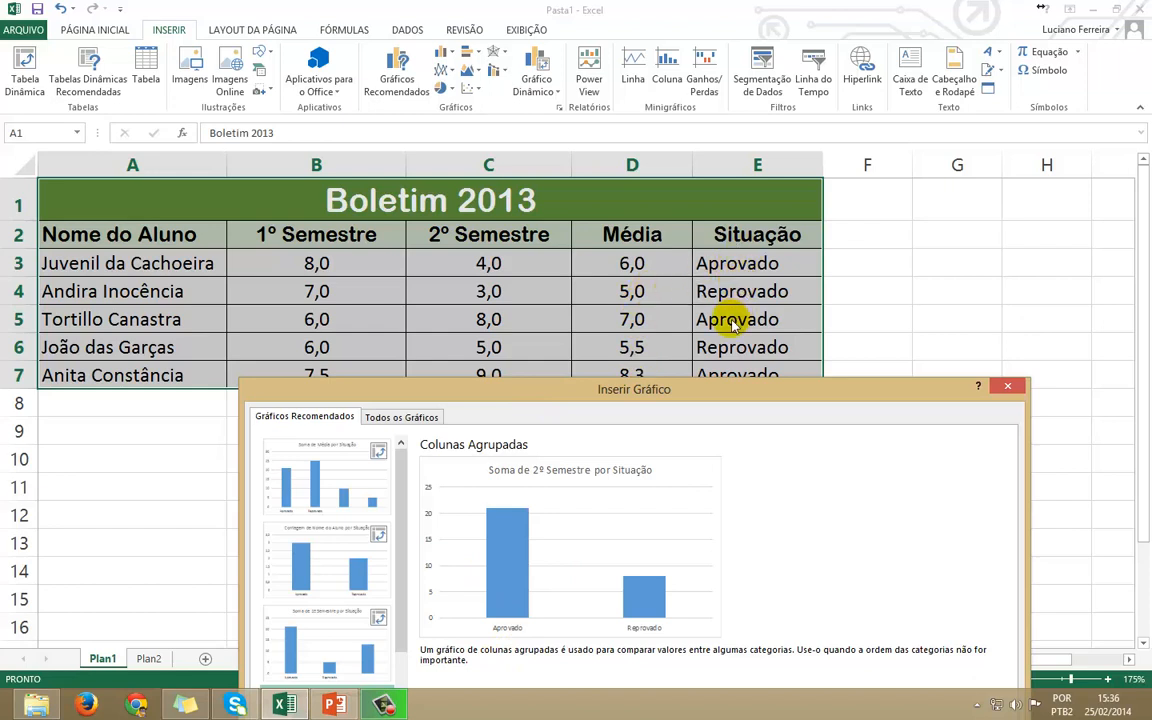
{"action": "left_click_drag", "start_coordinate": [752, 390], "coordinate": [752, 401]}
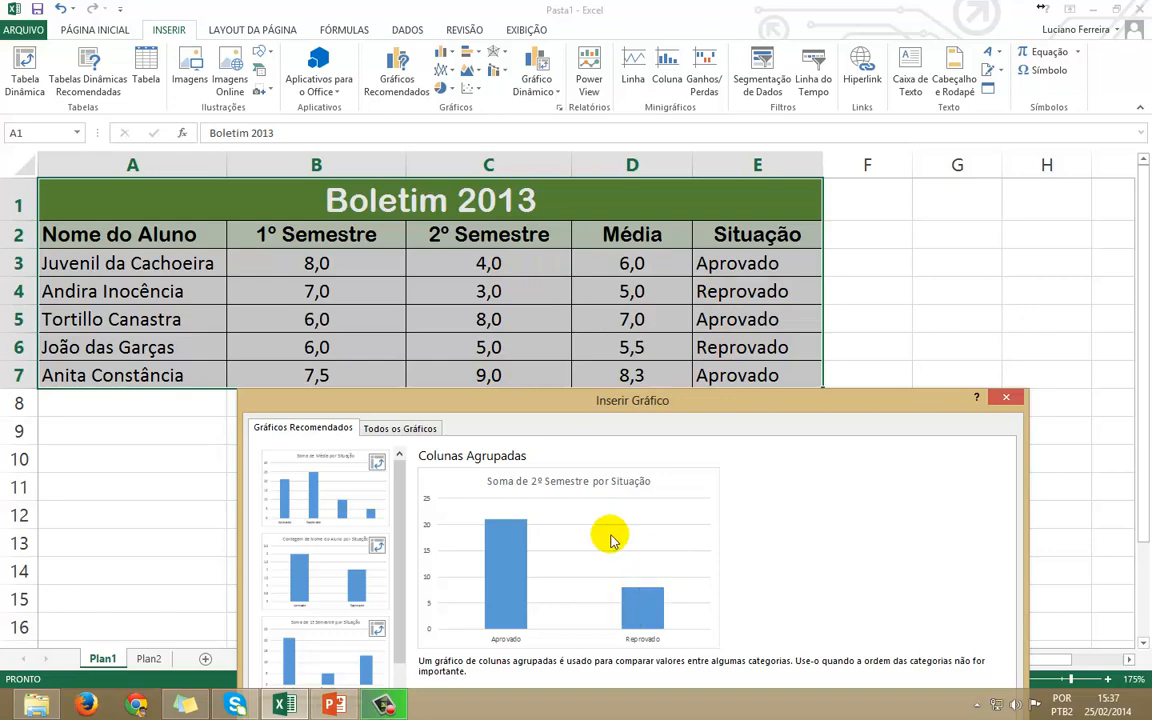
{"action": "left_click_drag", "start_coordinate": [545, 404], "coordinate": [617, 204]}
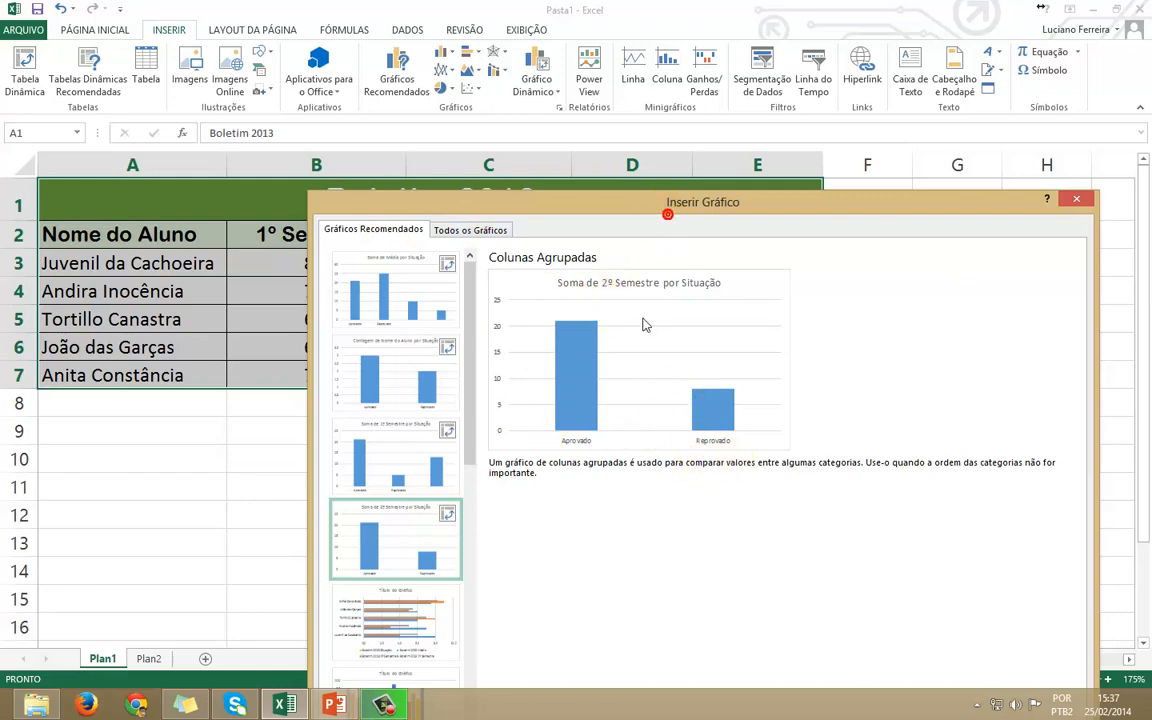
{"action": "left_click_drag", "start_coordinate": [630, 208], "coordinate": [647, 83]}
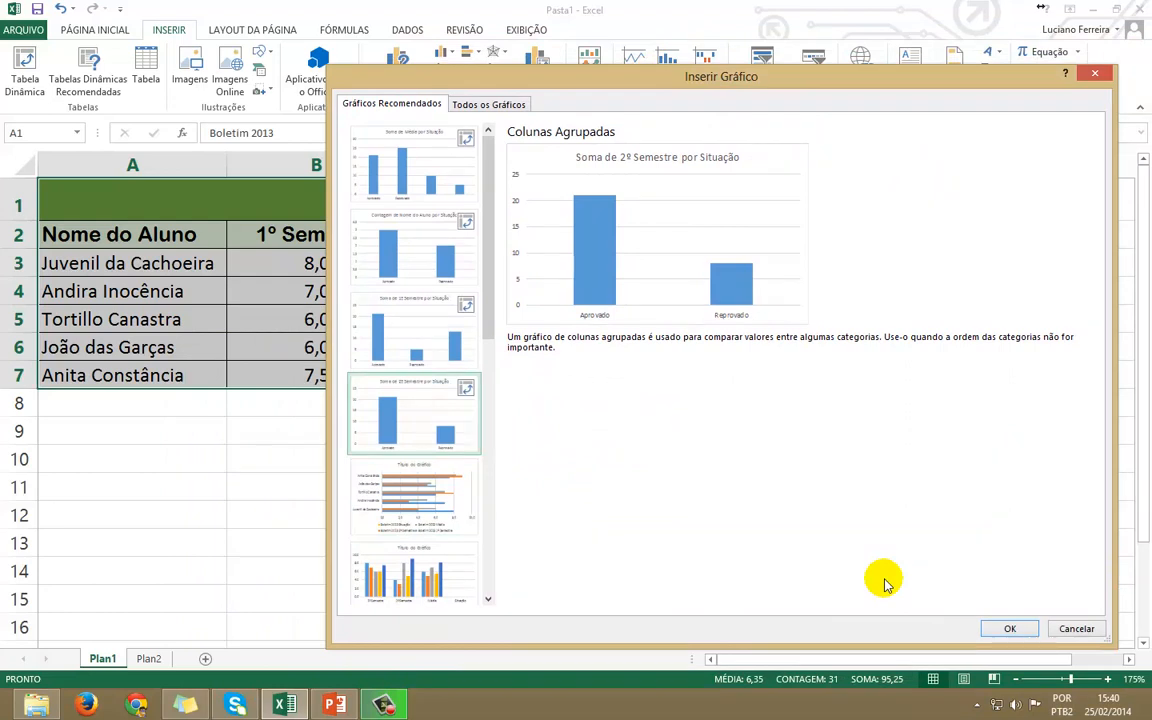
Preview the recommended clustered bar chart by student and clustered column chart by semester, comparing the latter with the table's grades
{"action": "left_click_drag", "start_coordinate": [487, 262], "coordinate": [489, 329]}
{"action": "left_click", "coordinate": [442, 337]}
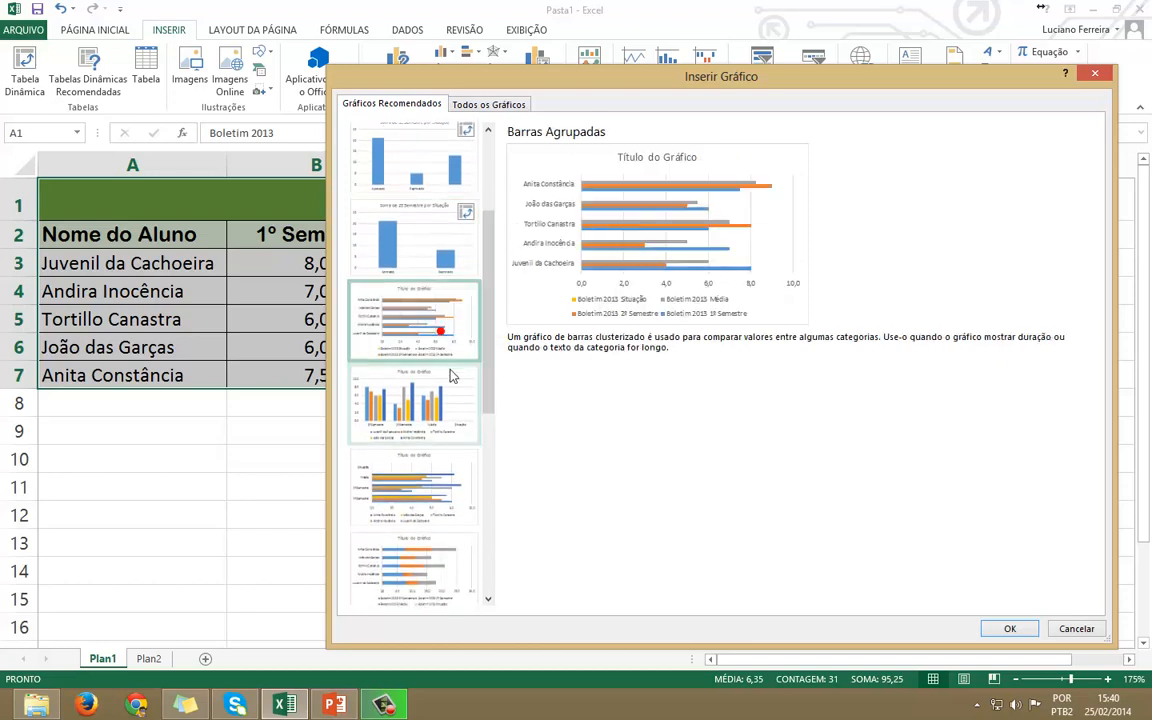
{"action": "left_click", "coordinate": [443, 428]}
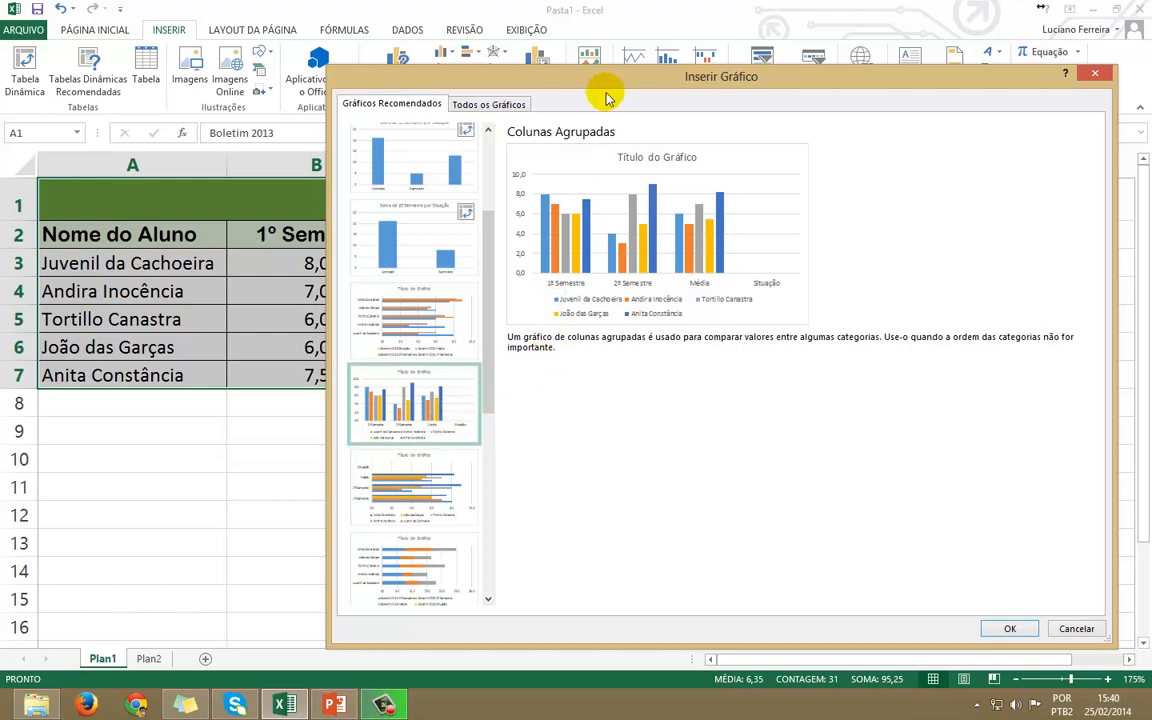
{"action": "left_click_drag", "start_coordinate": [602, 87], "coordinate": [305, 430]}
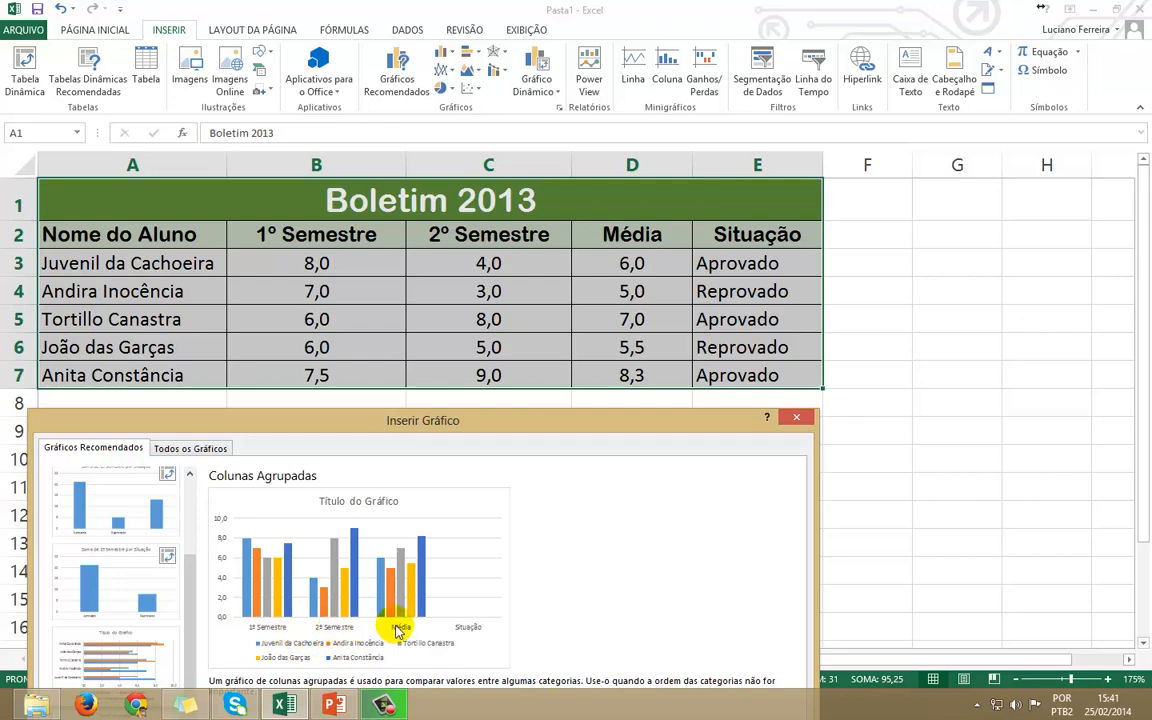
{"action": "left_click_drag", "start_coordinate": [408, 420], "coordinate": [628, 413]}
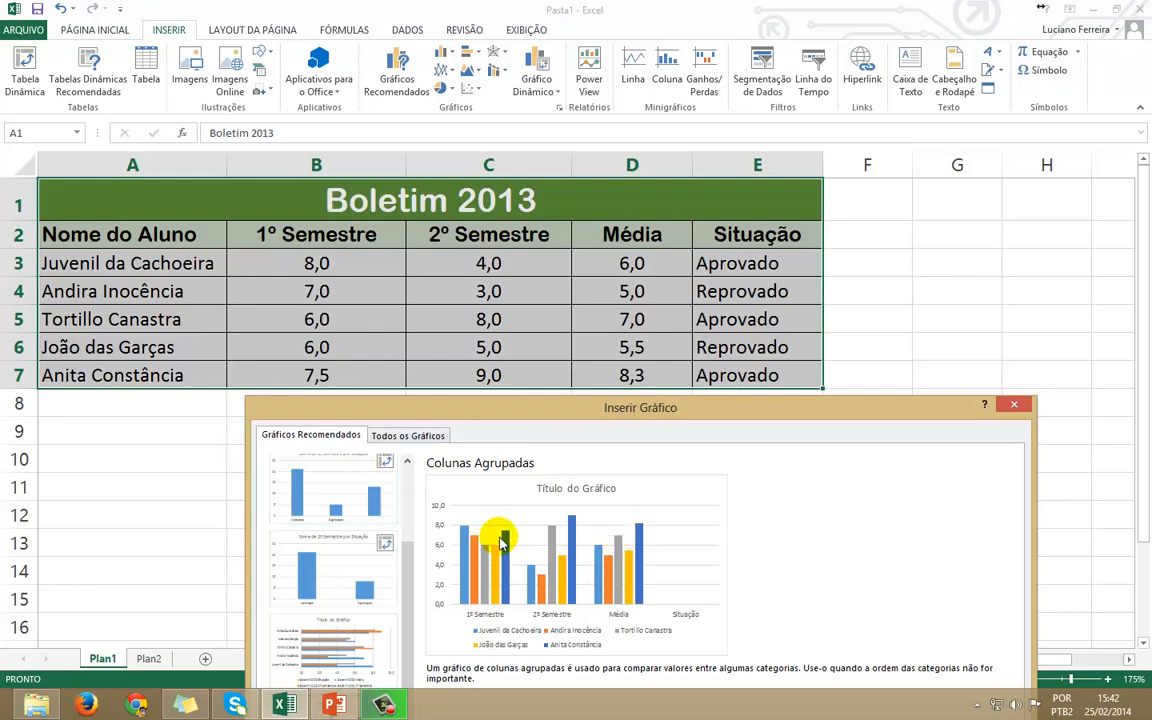
{"action": "left_click_drag", "start_coordinate": [679, 412], "coordinate": [715, 187]}
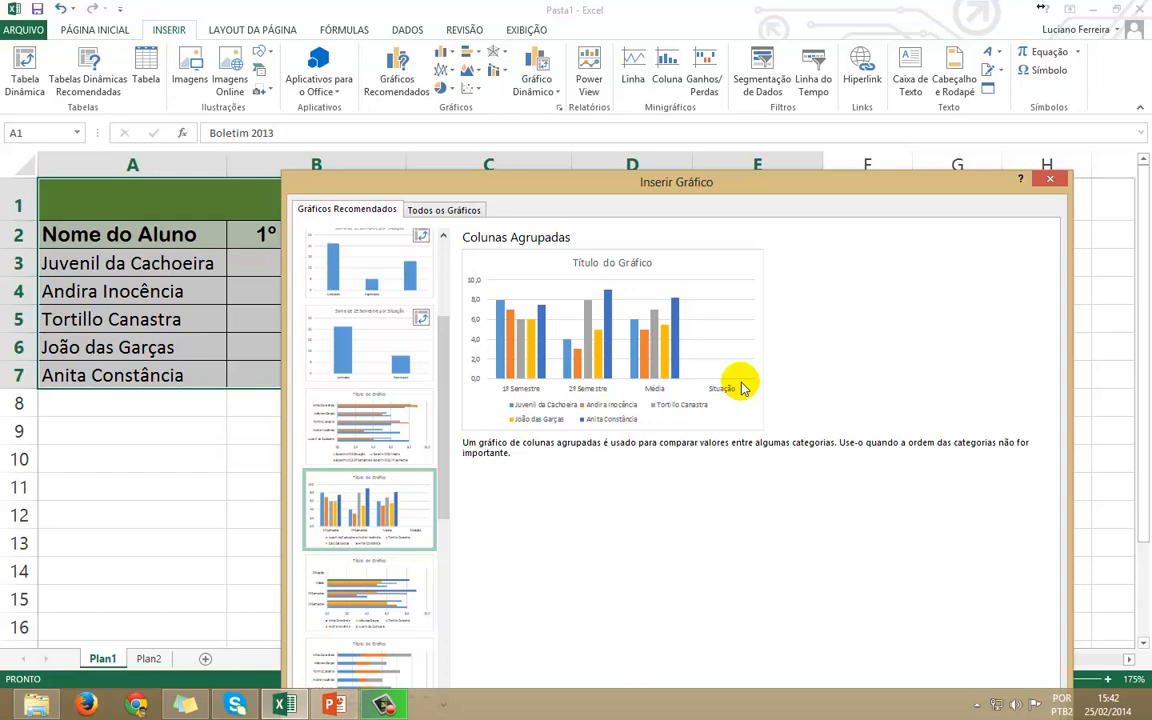
Preview the recommended clustered bar chart by semester, the stacked bar charts, the area chart and the stacked column chart
{"action": "left_click_drag", "start_coordinate": [548, 180], "coordinate": [771, 143]}
{"action": "left_click", "coordinate": [563, 549]}
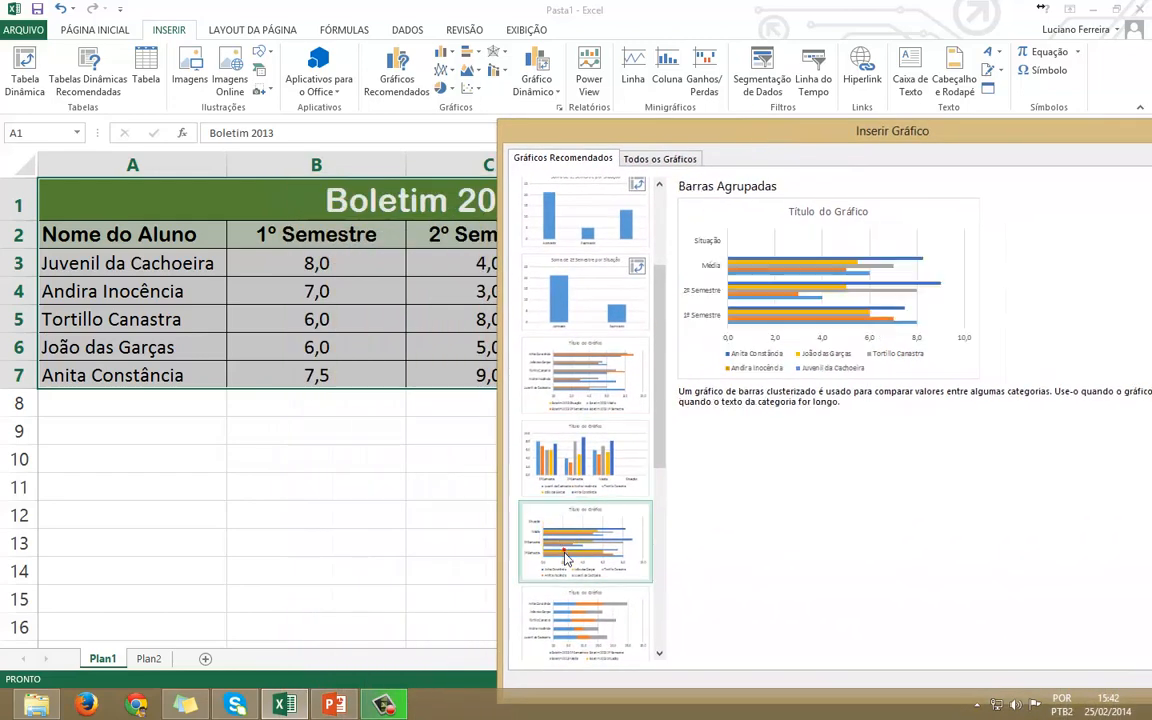
{"action": "left_click", "coordinate": [575, 648]}
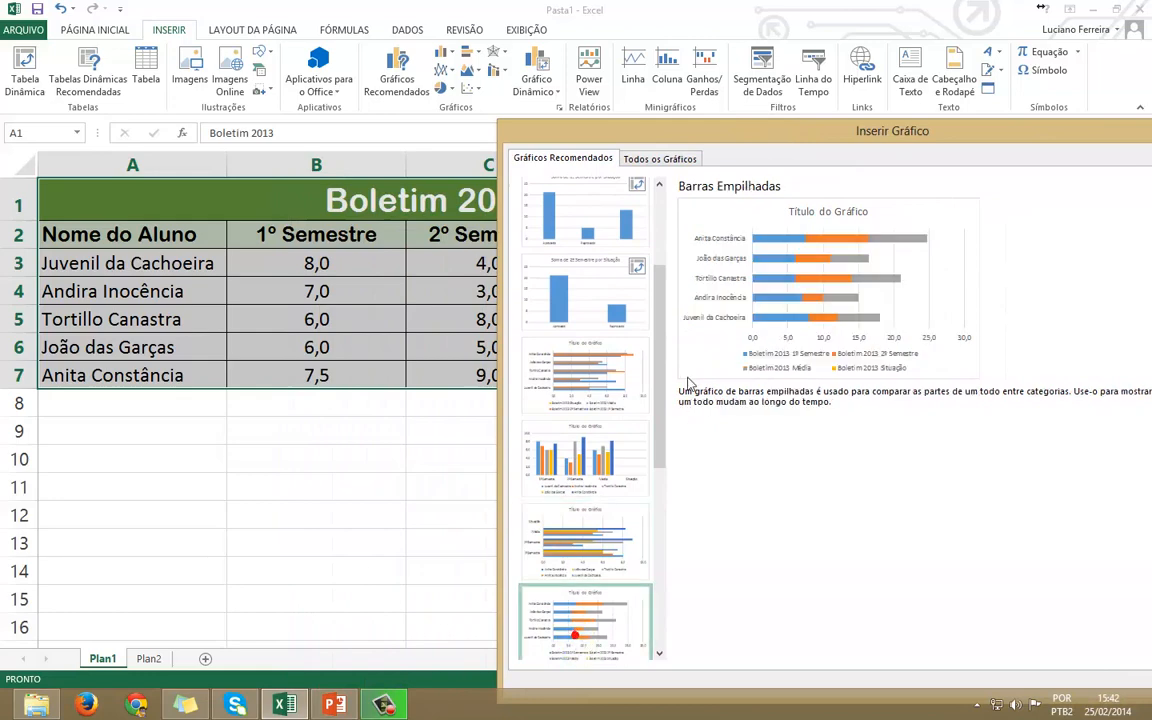
{"action": "left_click_drag", "start_coordinate": [658, 358], "coordinate": [680, 542]}
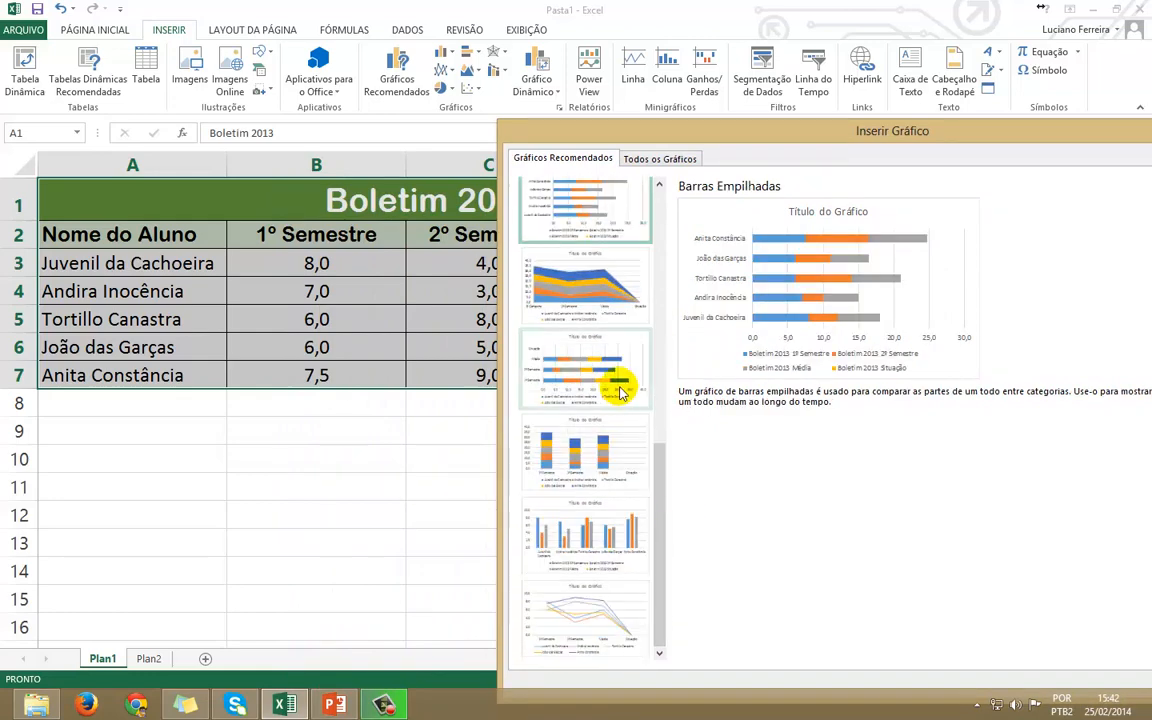
{"action": "left_click", "coordinate": [588, 288]}
{"action": "left_click", "coordinate": [570, 387]}
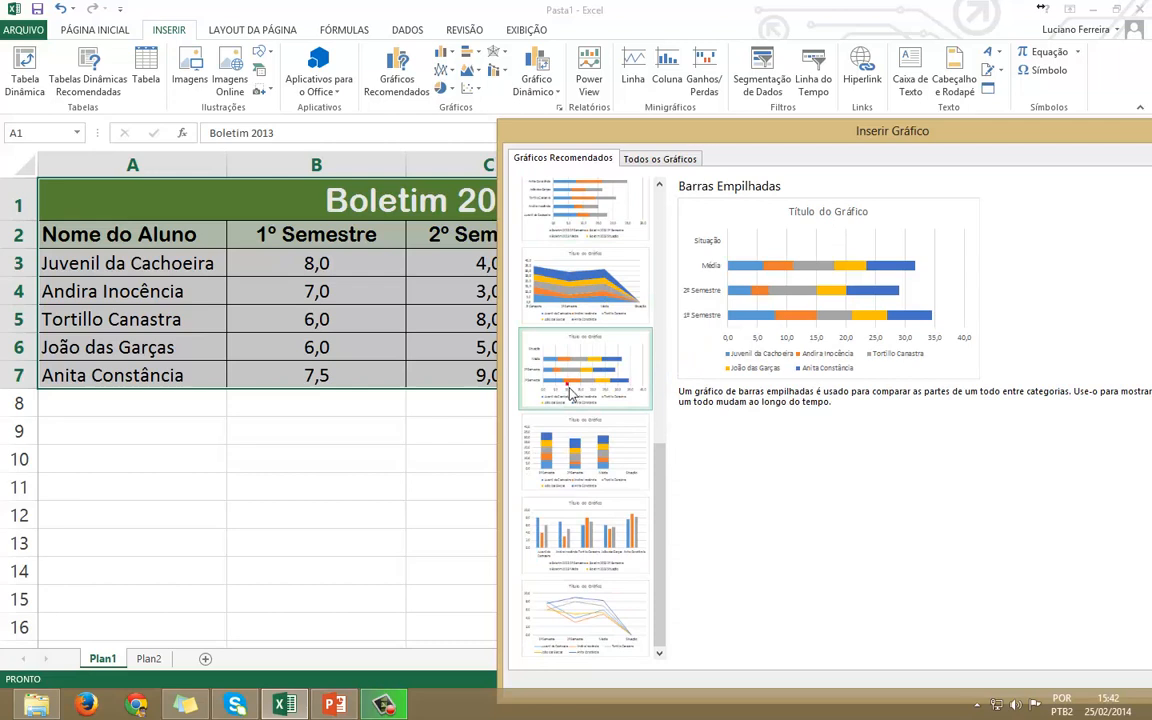
{"action": "left_click", "coordinate": [572, 442]}
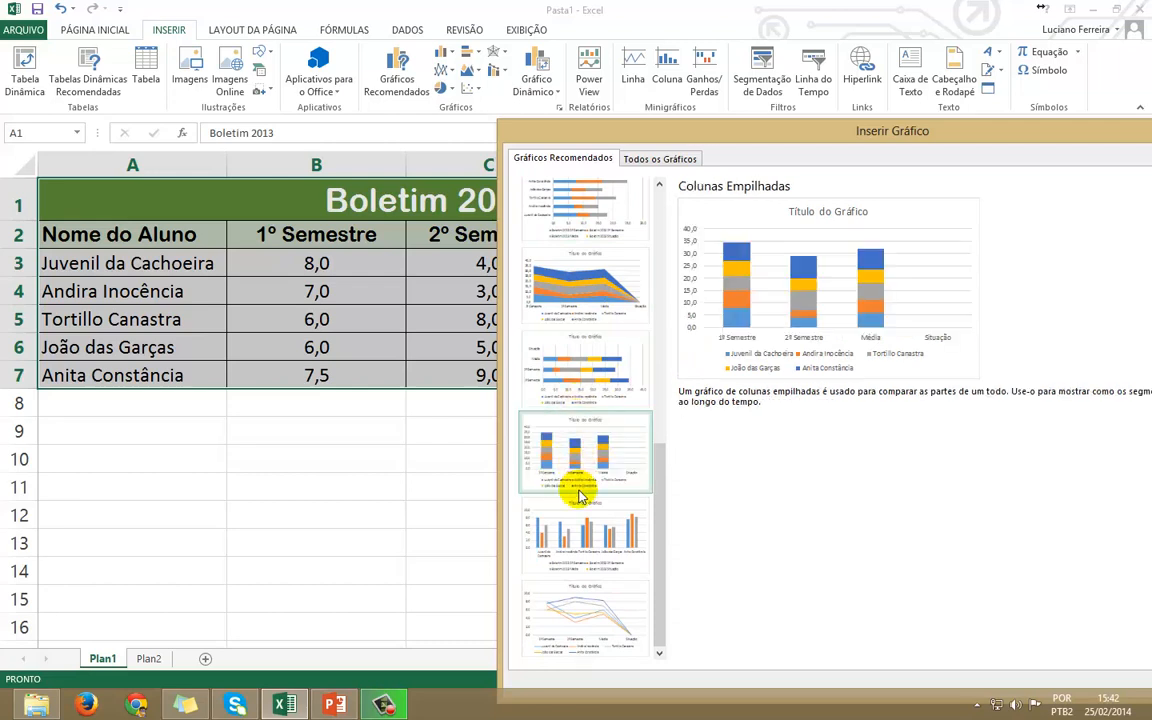
Preview the last two recommendations, the clustered column chart grouped by student and the line chart
{"action": "left_click", "coordinate": [575, 566]}
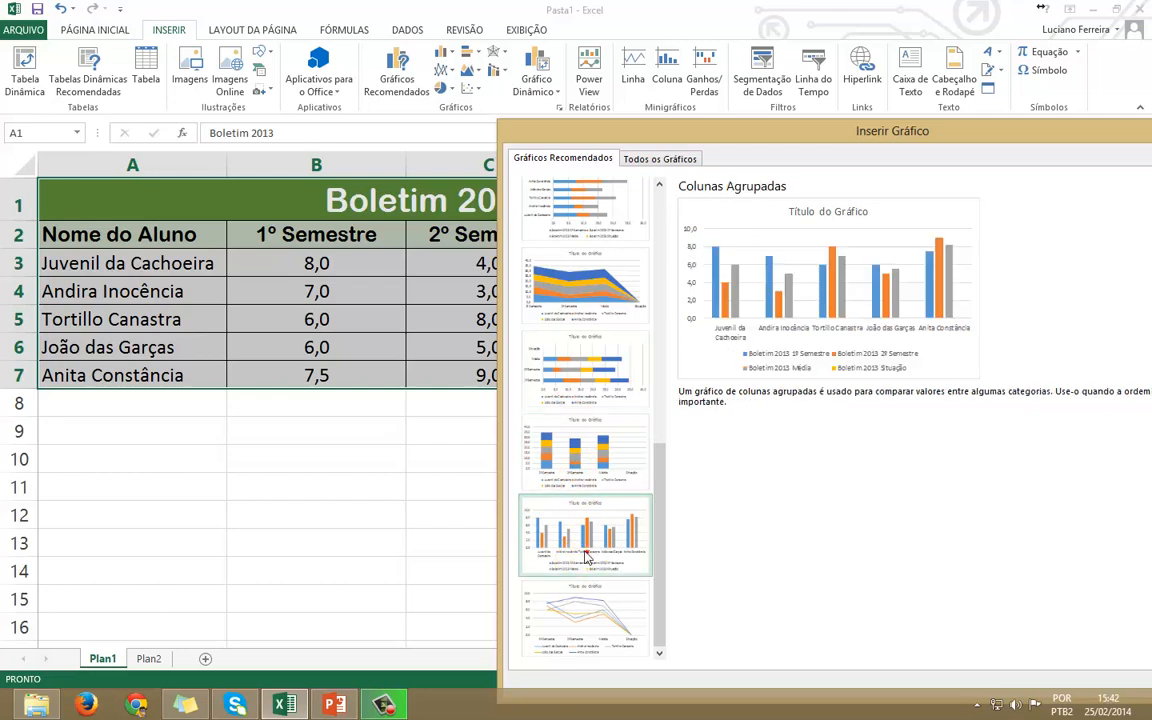
{"action": "left_click", "coordinate": [587, 549]}
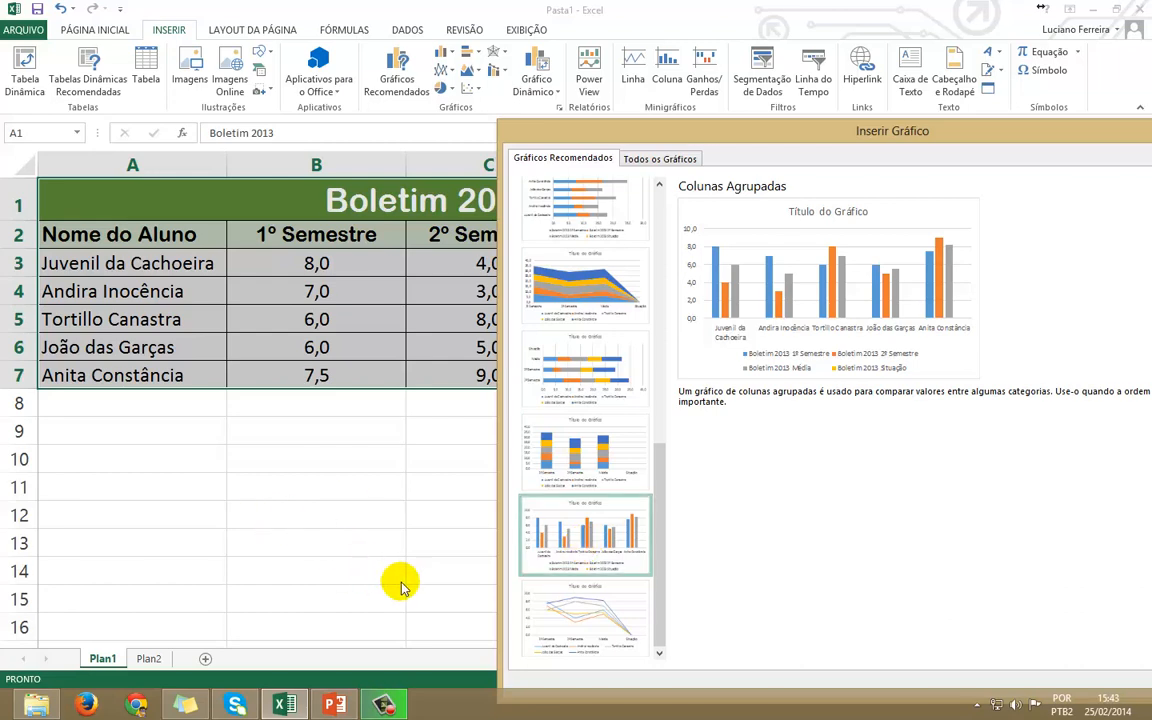
{"action": "left_click", "coordinate": [585, 616]}
{"action": "left_click_drag", "start_coordinate": [664, 504], "coordinate": [666, 546]}
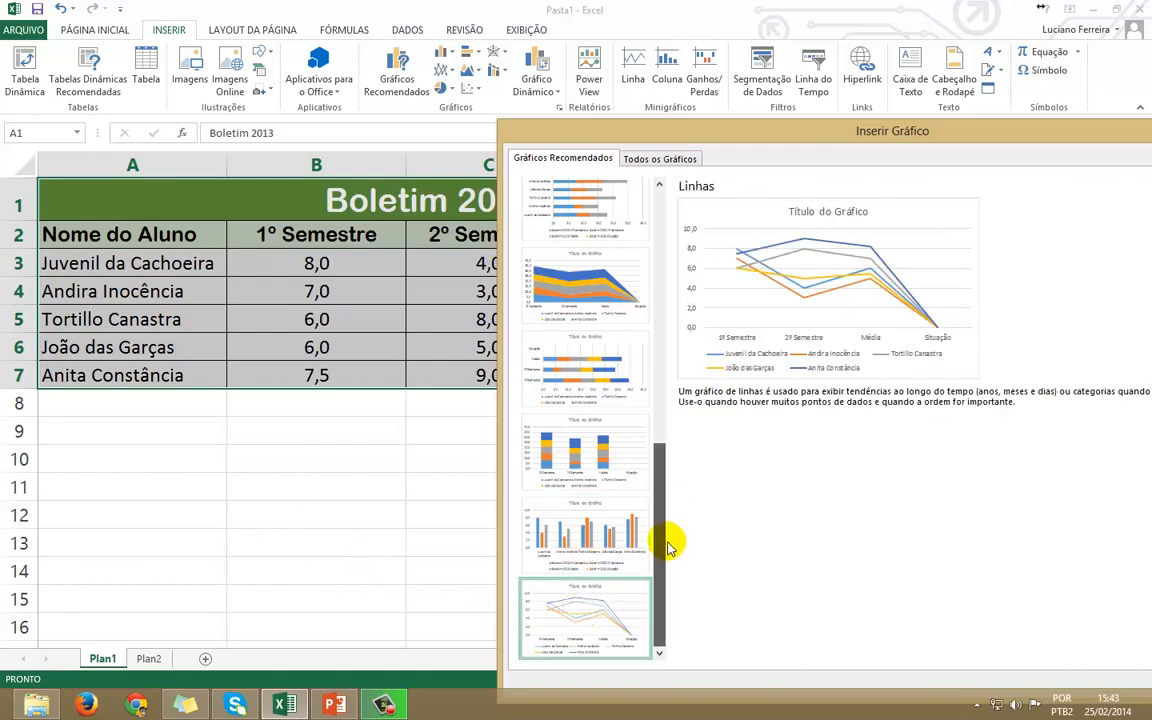
{"action": "left_click_drag", "start_coordinate": [663, 546], "coordinate": [668, 532]}
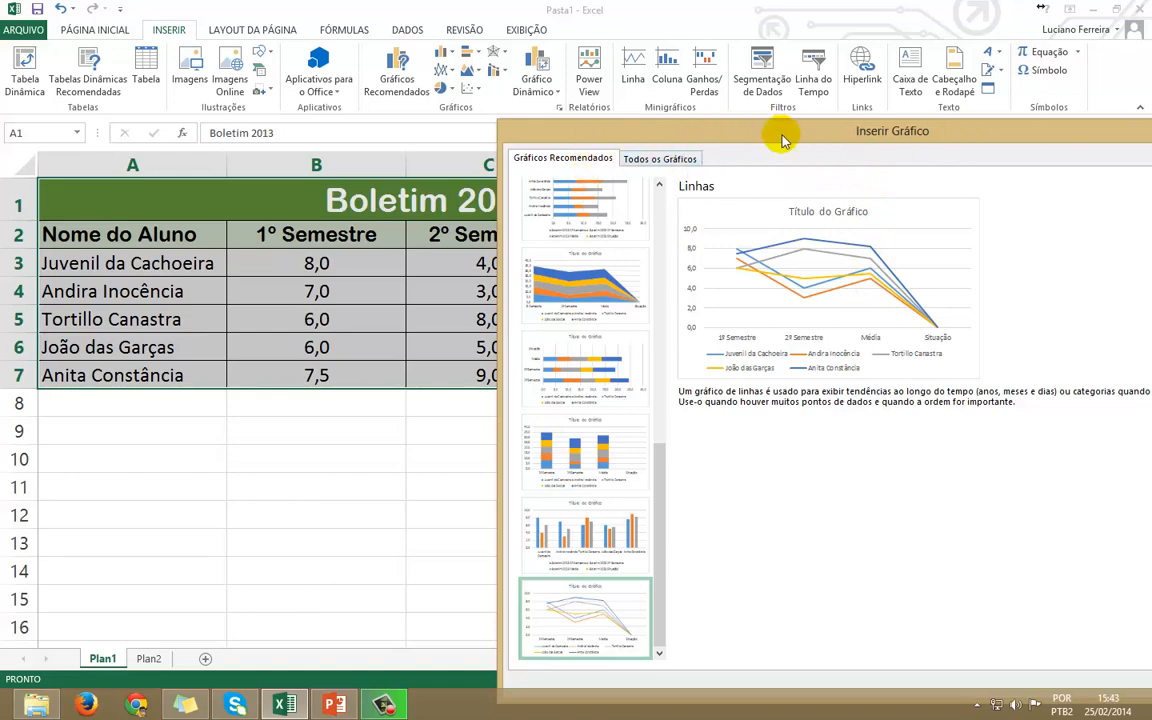
Browse all chart types, viewing Linhas, Pizza, Barras, Área, X Y (Dispersão), Ações, Radar and the Modelos category
{"action": "left_click", "coordinate": [643, 160]}
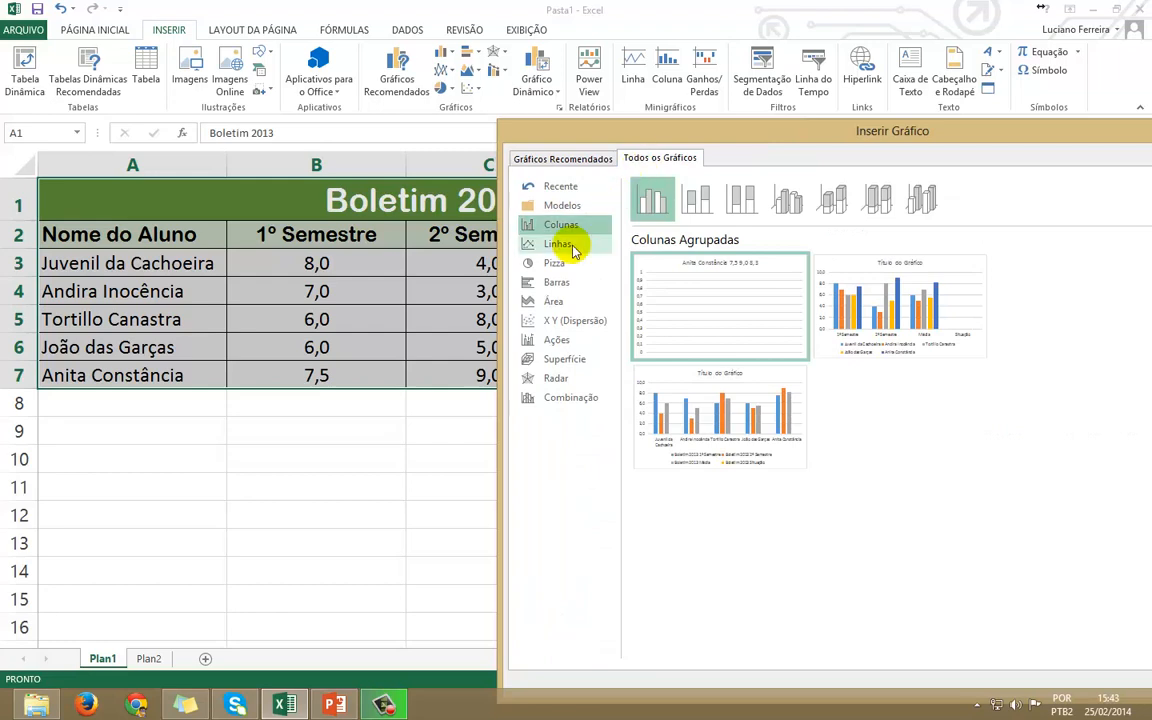
{"action": "left_click", "coordinate": [550, 244]}
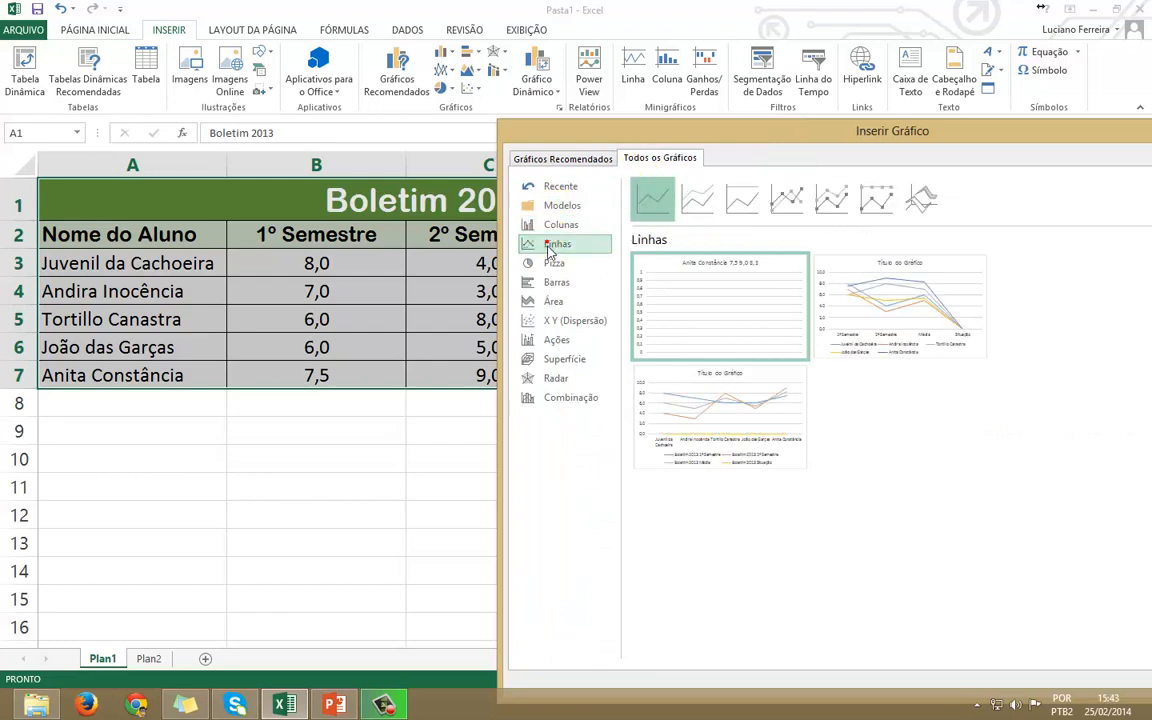
{"action": "mouse_move", "coordinate": [762, 440]}
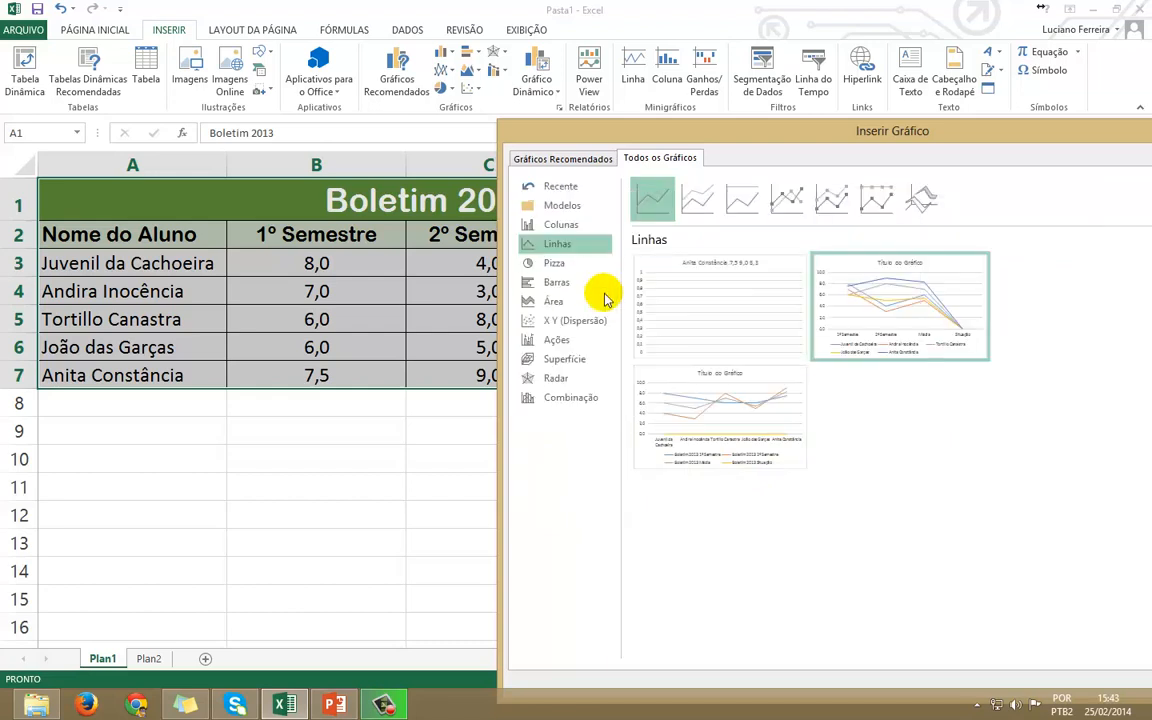
{"action": "left_click", "coordinate": [559, 268]}
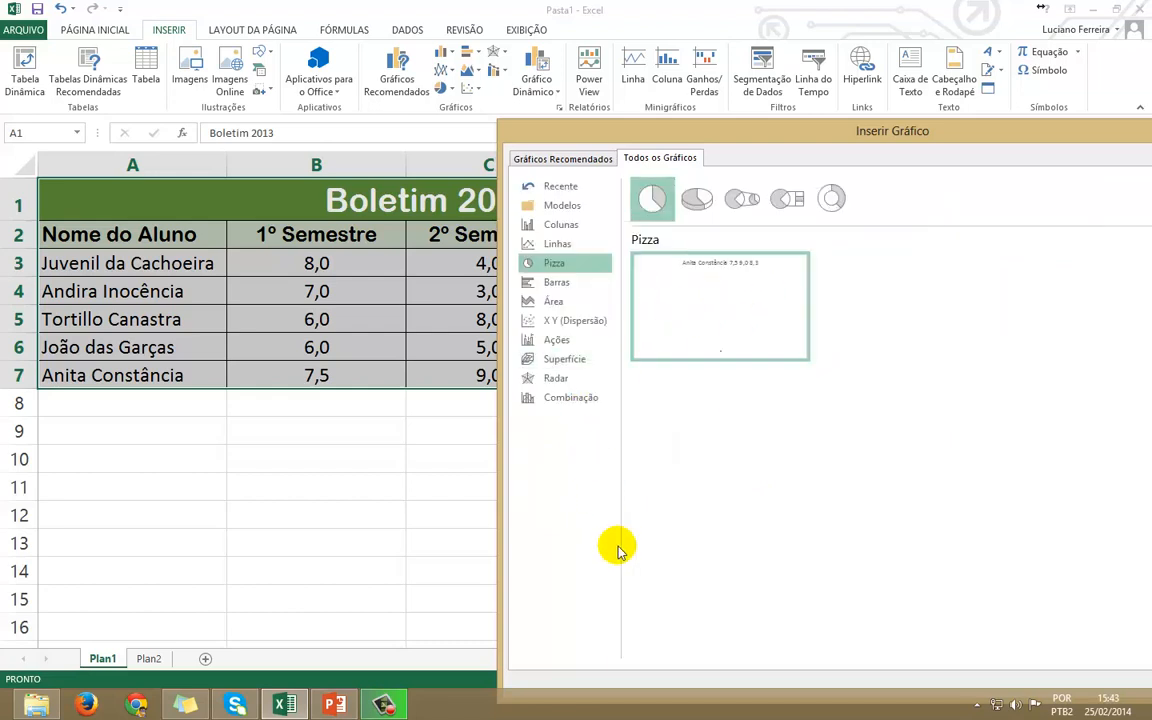
{"action": "left_click", "coordinate": [540, 283]}
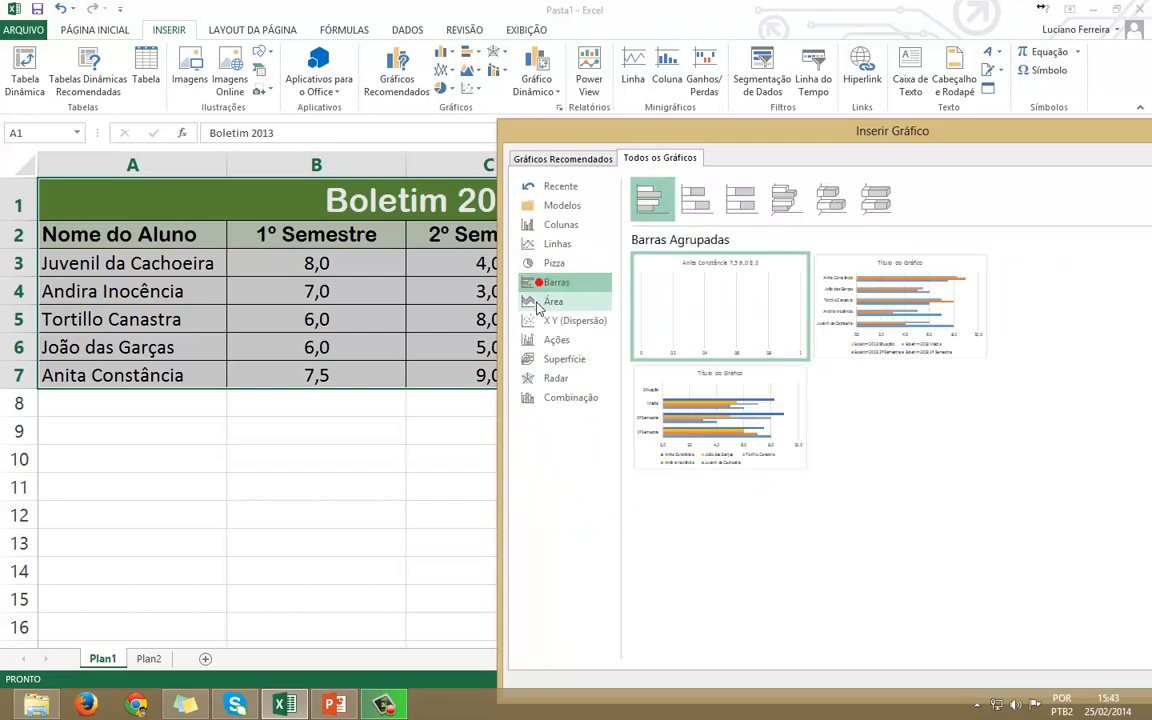
{"action": "left_click", "coordinate": [540, 302]}
{"action": "left_click", "coordinate": [547, 320]}
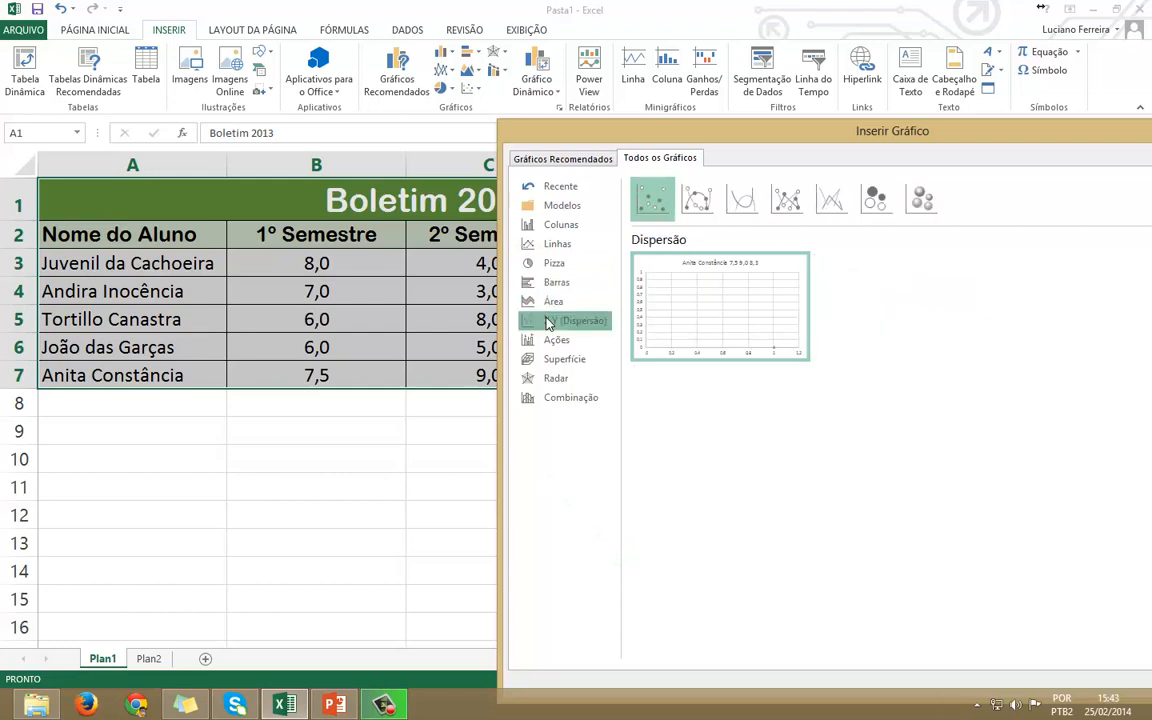
{"action": "left_click", "coordinate": [548, 340]}
{"action": "left_click", "coordinate": [550, 380]}
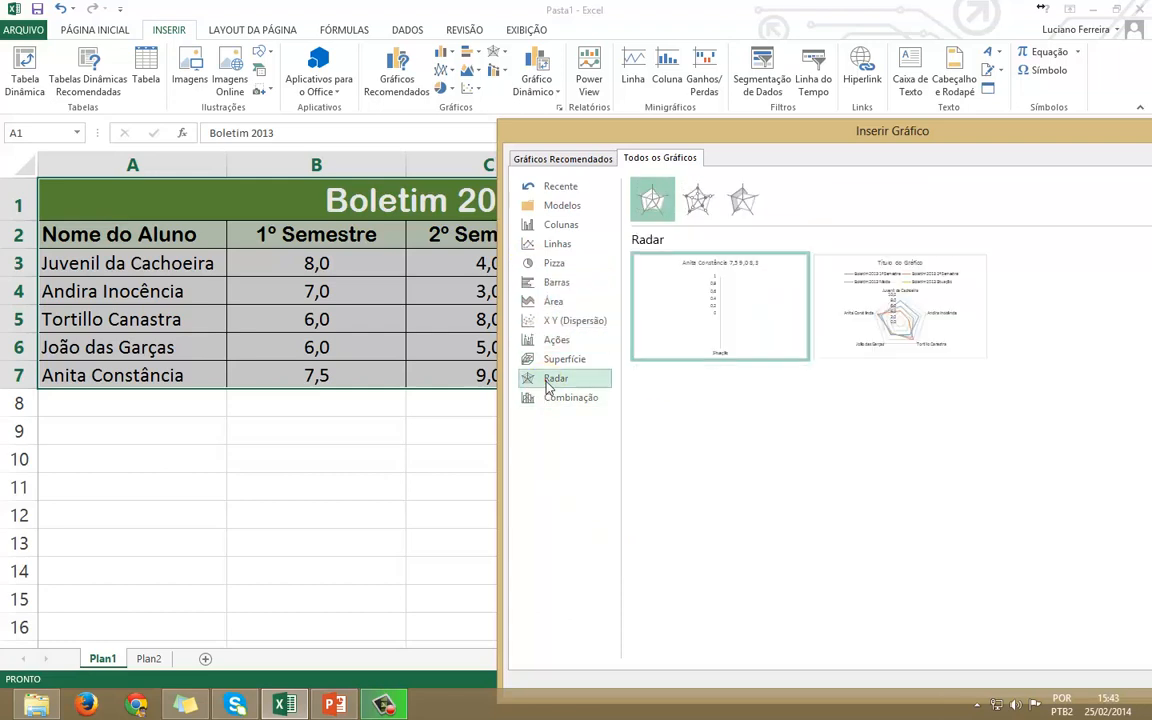
{"action": "left_click", "coordinate": [588, 211]}
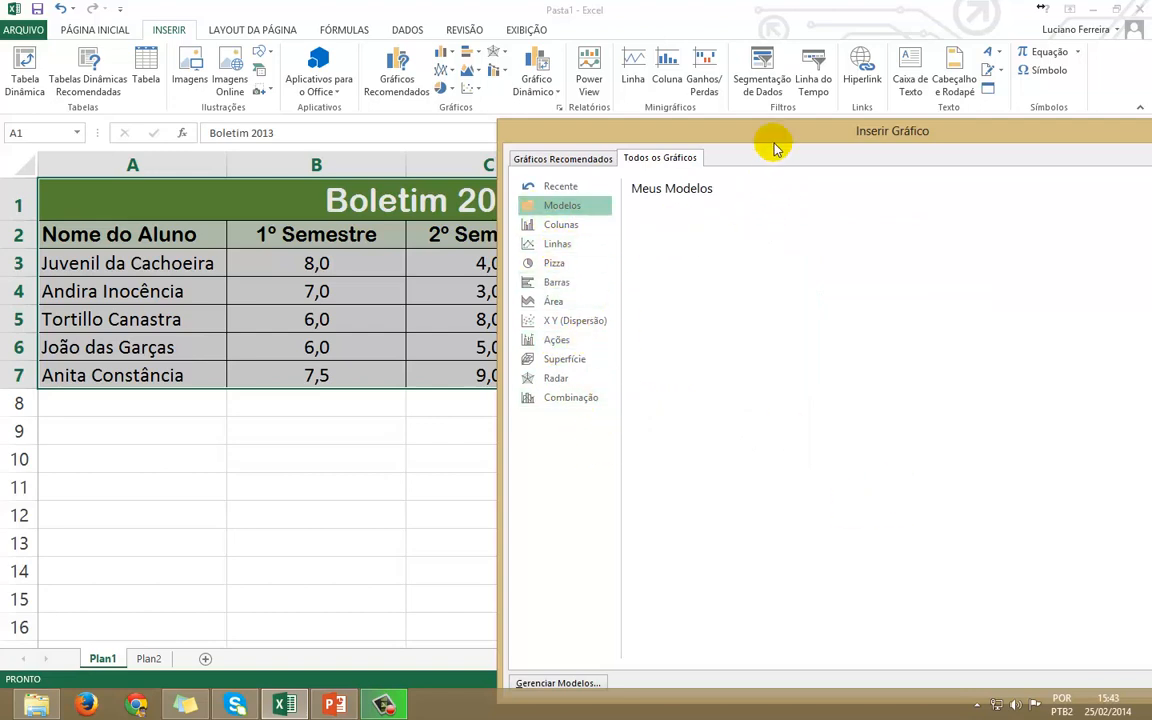
Return to the recommended charts, close the chart dialog without inserting anything, and deselect the table
{"action": "left_click_drag", "start_coordinate": [777, 145], "coordinate": [419, 72]}
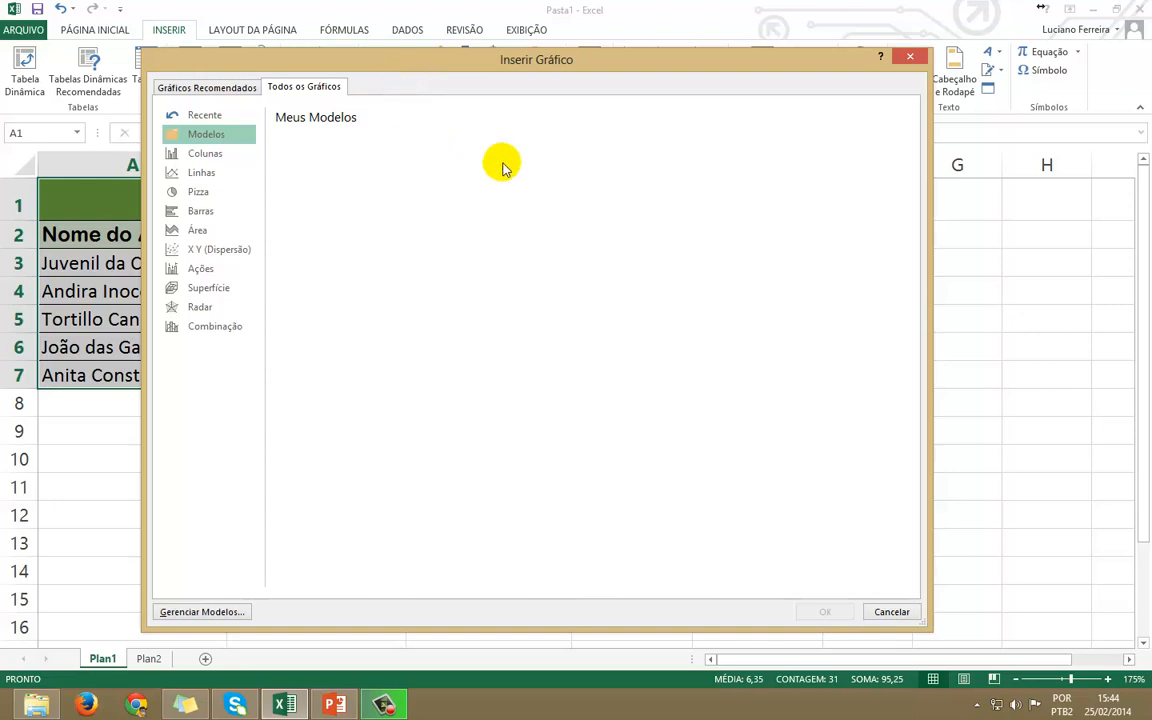
{"action": "left_click", "coordinate": [207, 87]}
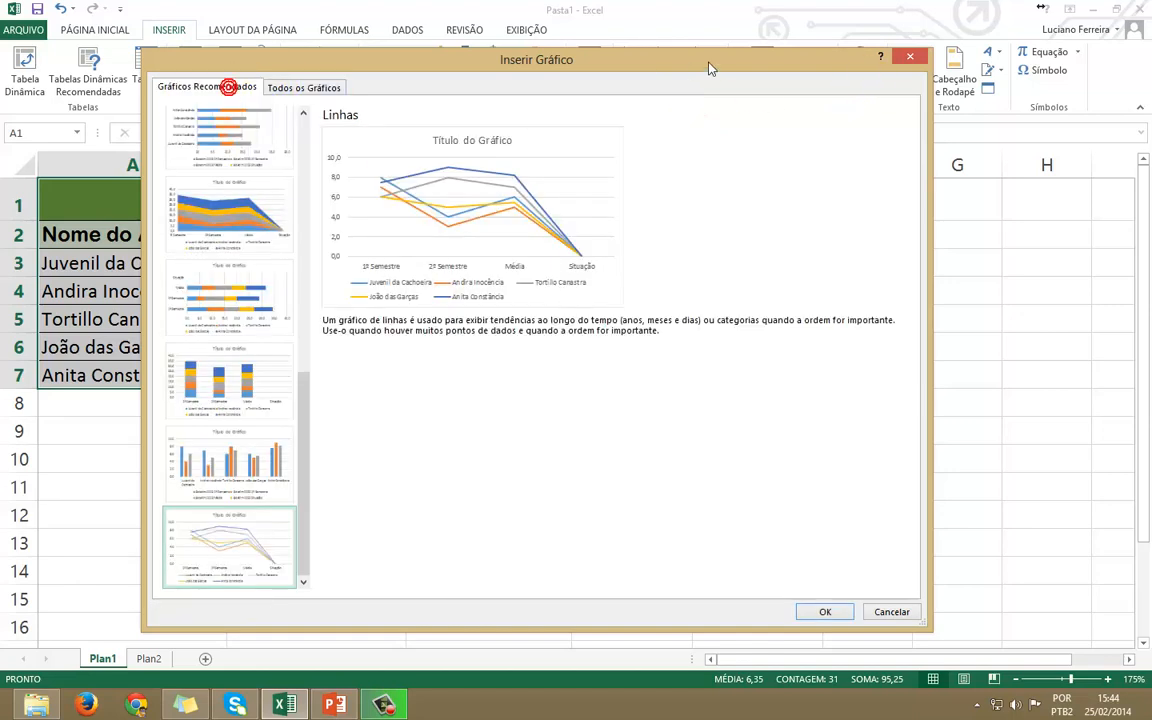
{"action": "left_click", "coordinate": [910, 57]}
{"action": "left_click", "coordinate": [478, 518]}
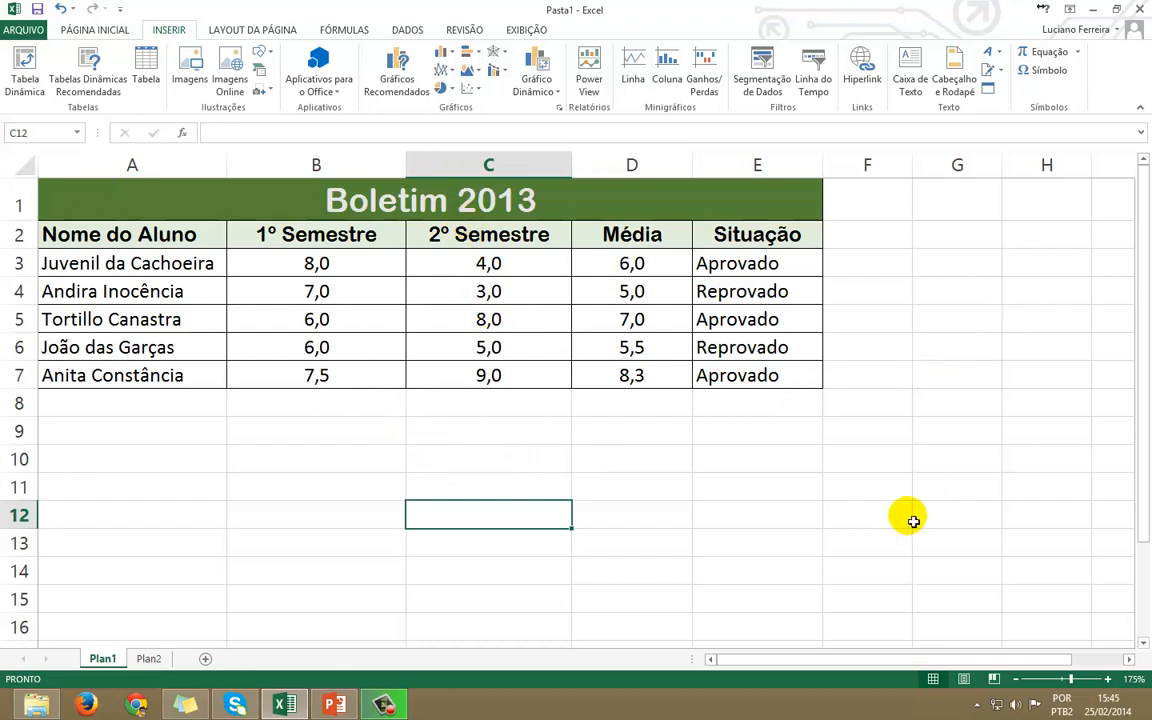
Insert an empty 2D clustered column chart from blank cell D11 and move it below the Boletim 2013 table
{"action": "left_click", "coordinate": [606, 487]}
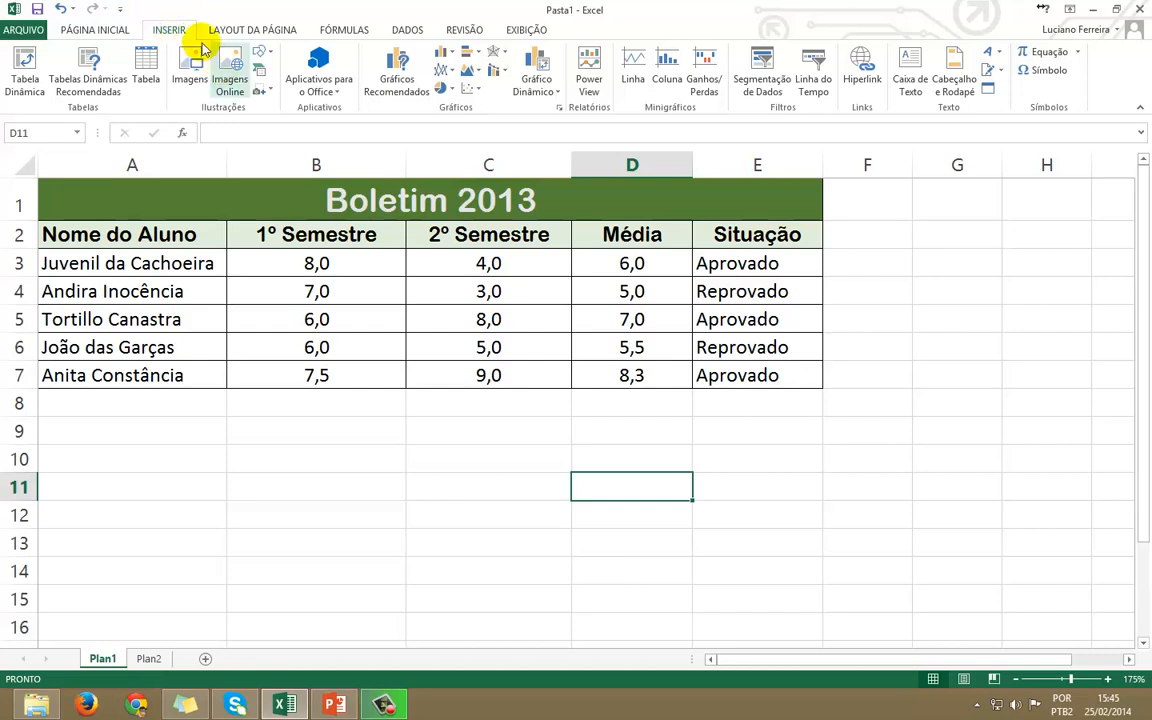
{"action": "left_click", "coordinate": [449, 57]}
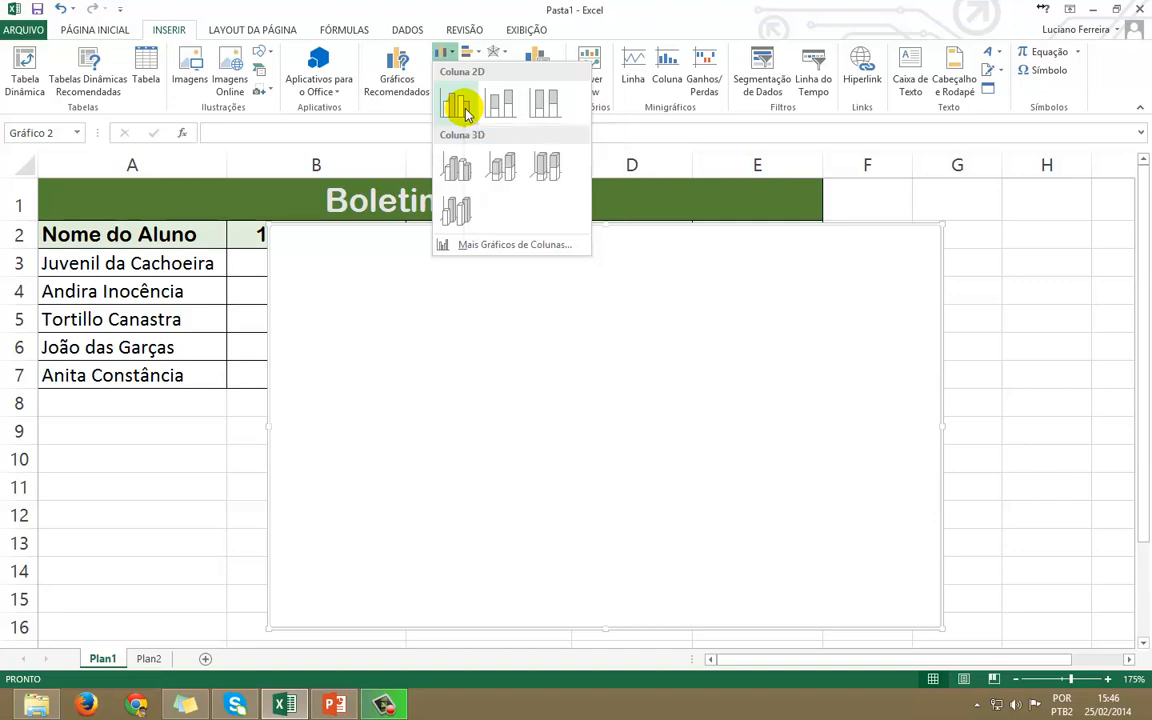
{"action": "left_click", "coordinate": [461, 106]}
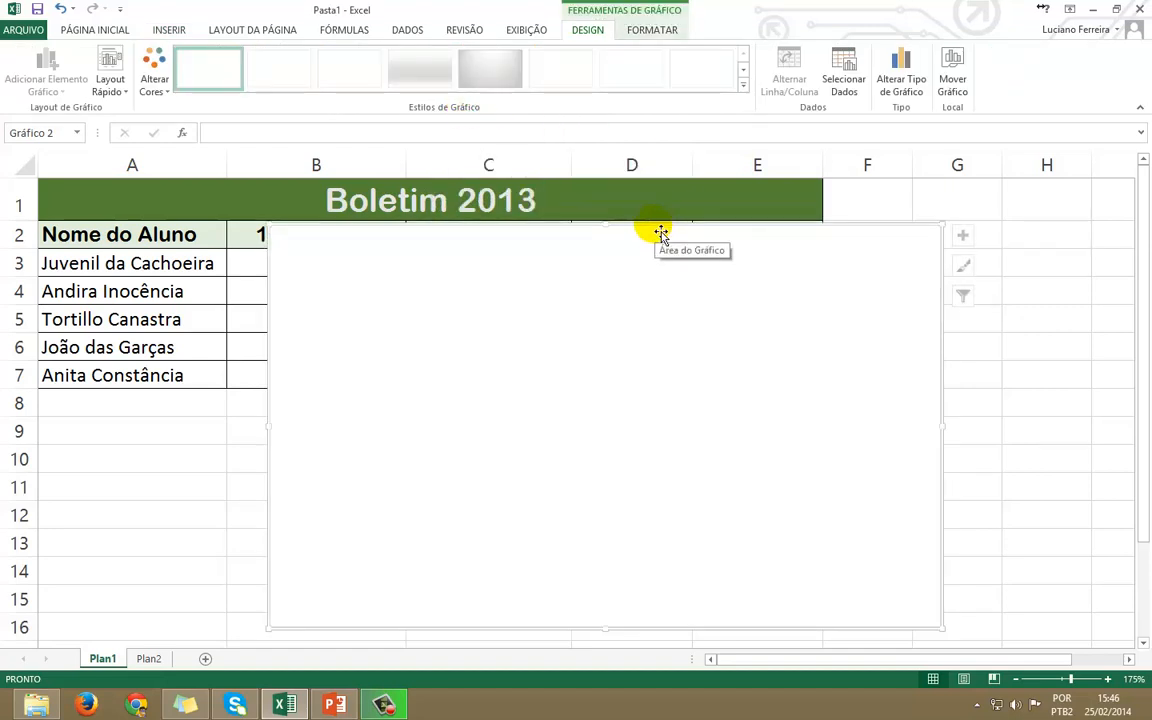
{"action": "left_click_drag", "start_coordinate": [660, 231], "coordinate": [690, 413]}
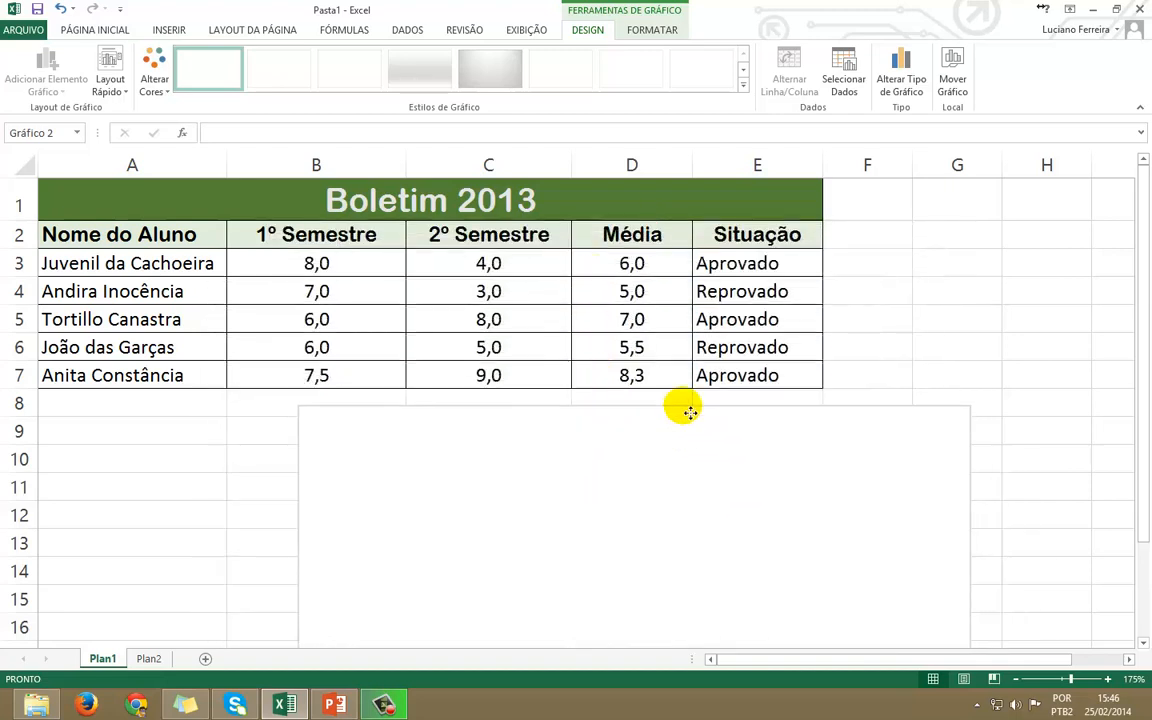
Reposition the empty chart directly below the Boletim 2013 table so that all the grades stay uncovered
{"action": "left_click_drag", "start_coordinate": [690, 413], "coordinate": [676, 238]}
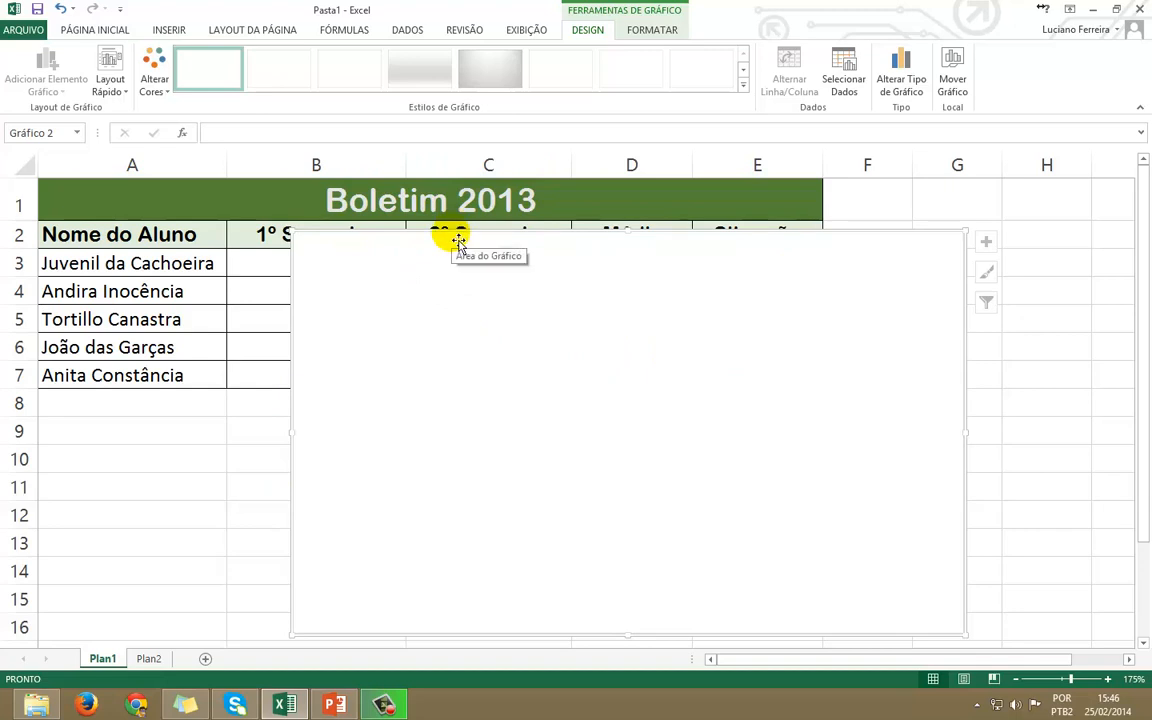
{"action": "left_click", "coordinate": [1018, 680]}
{"action": "left_click", "coordinate": [1018, 680]}
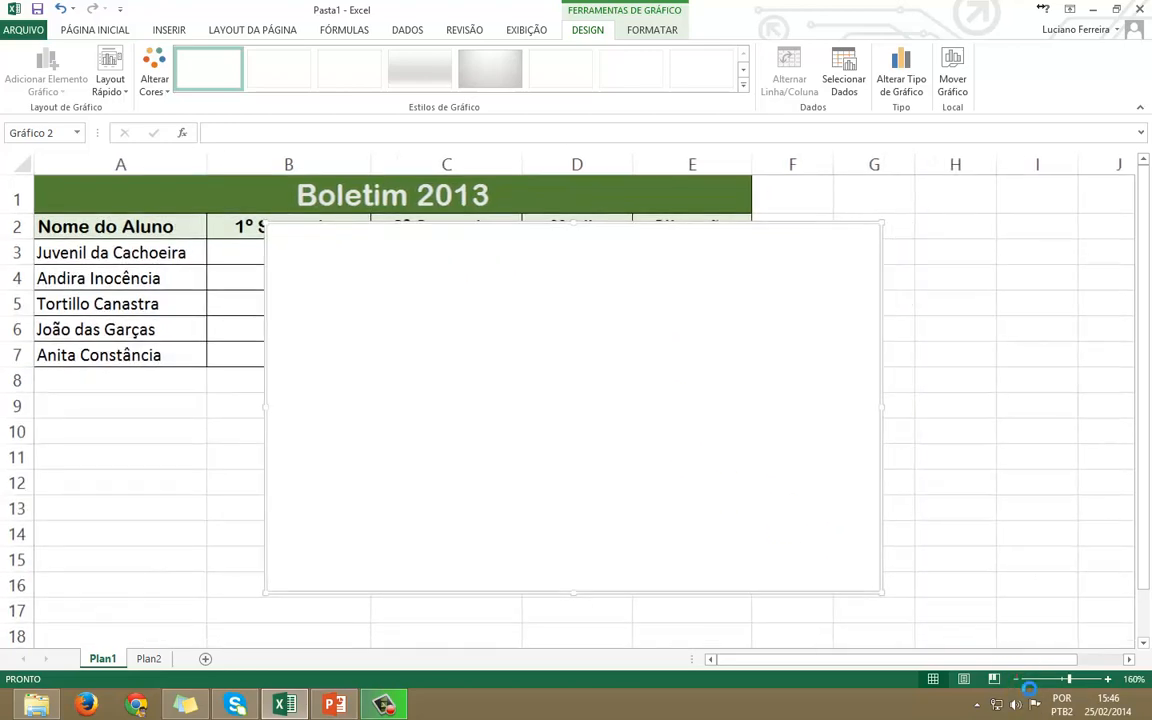
{"action": "left_click", "coordinate": [1018, 680]}
{"action": "left_click", "coordinate": [1018, 680]}
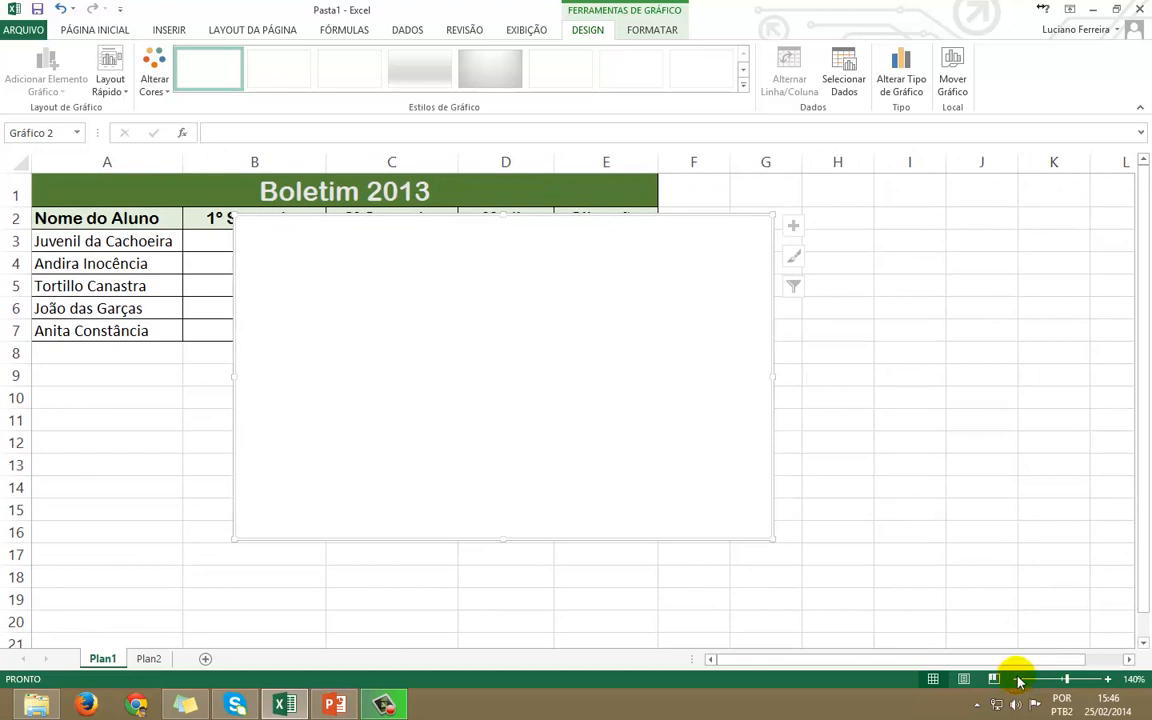
{"action": "mouse_move", "coordinate": [632, 226]}
{"action": "left_mouse_down"}
{"action": "mouse_move", "coordinate": [728, 239]}
{"action": "mouse_move", "coordinate": [1054, 200]}
{"action": "mouse_move", "coordinate": [505, 420]}
{"action": "mouse_move", "coordinate": [607, 352]}
{"action": "mouse_move", "coordinate": [658, 342]}
{"action": "mouse_move", "coordinate": [656, 360]}
{"action": "left_mouse_up"}
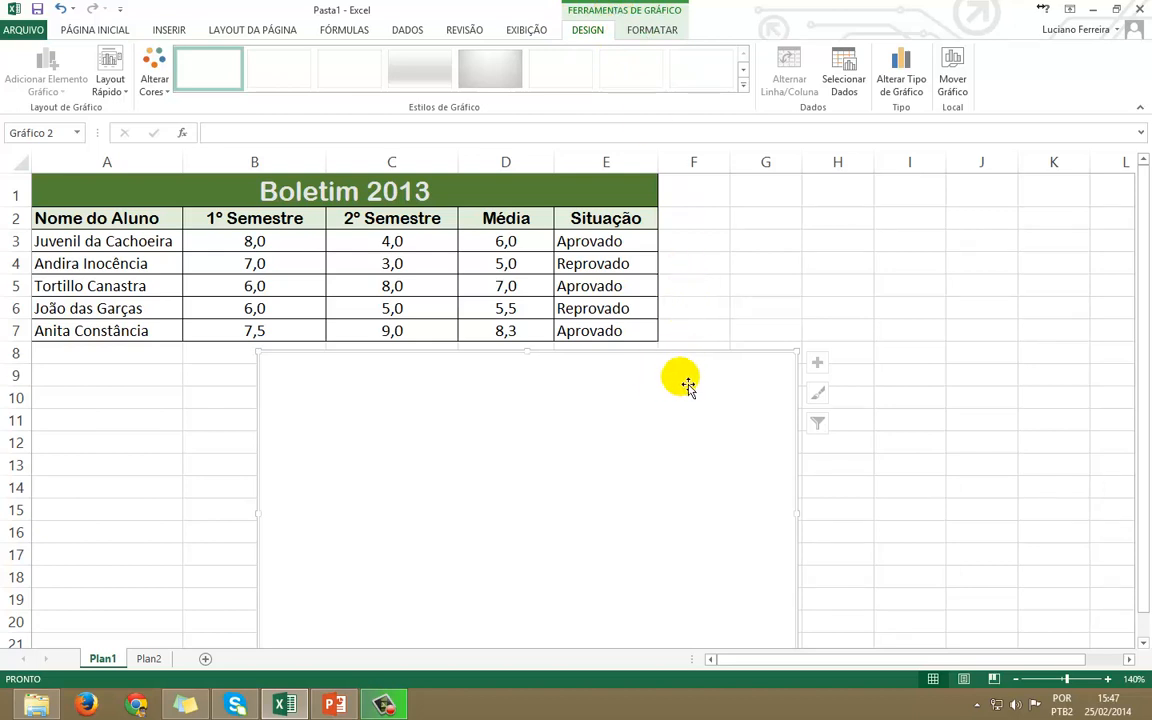
{"action": "left_click", "coordinate": [919, 248]}
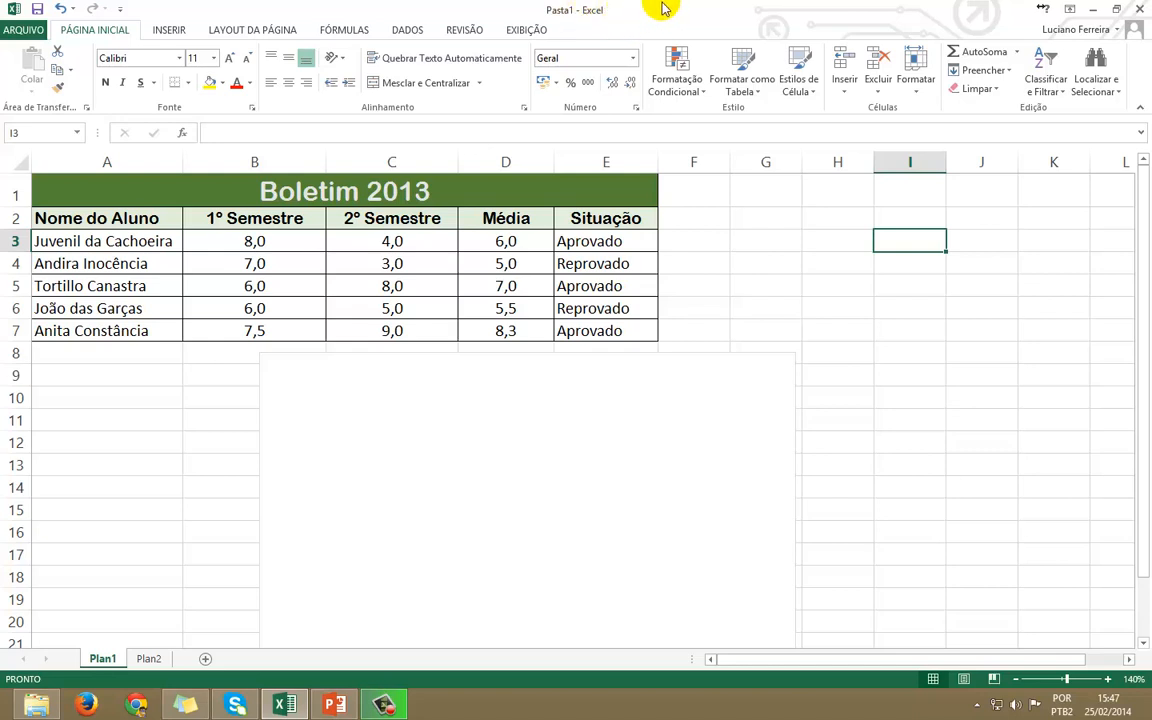
{"action": "left_click", "coordinate": [180, 29]}
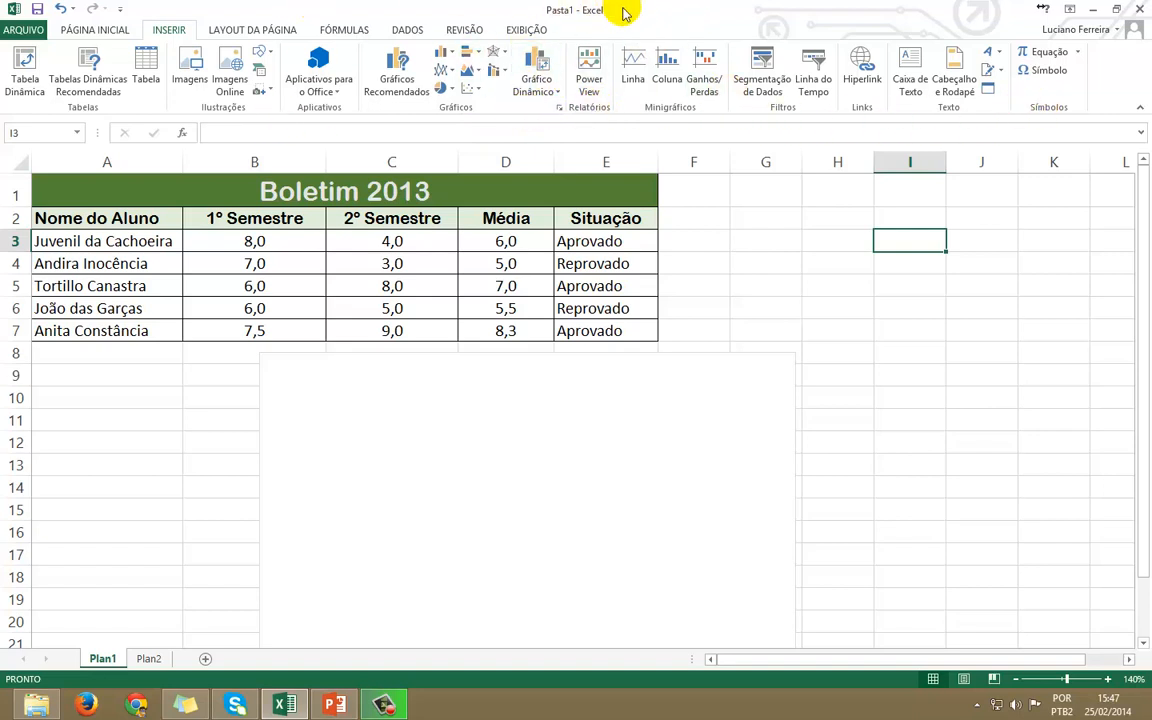
Add a data series to the empty chart, taking its name from the Média header in cell D2
{"action": "left_click", "coordinate": [660, 381]}
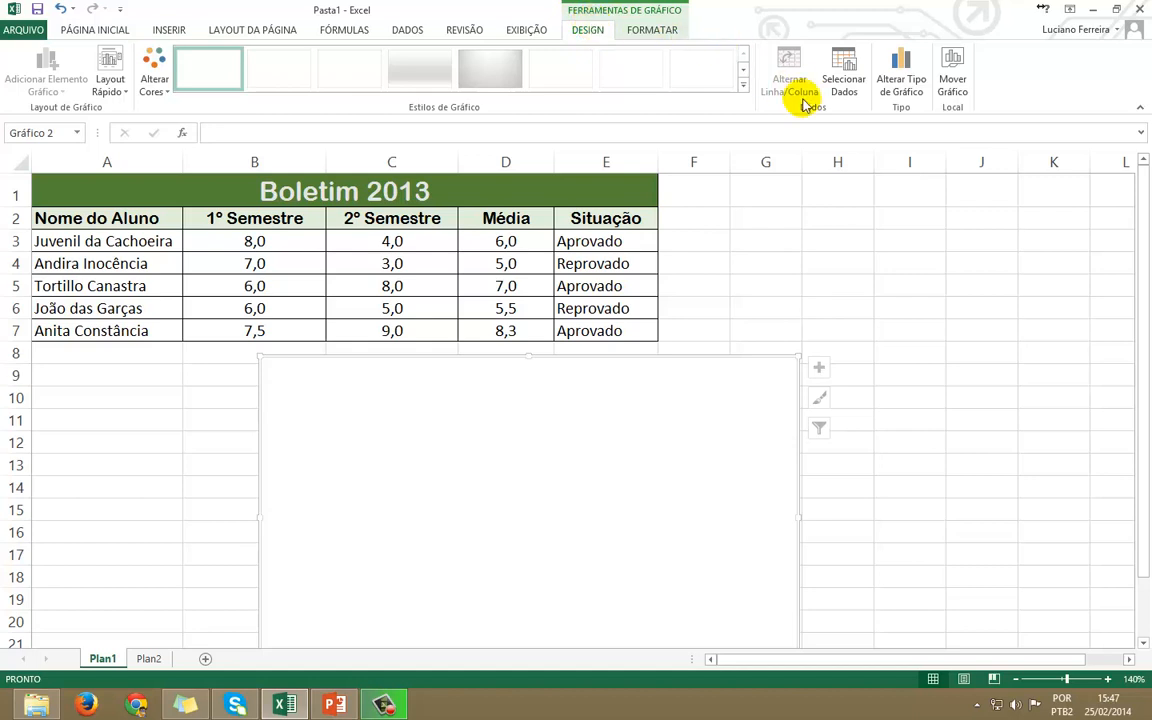
{"action": "left_click", "coordinate": [841, 65]}
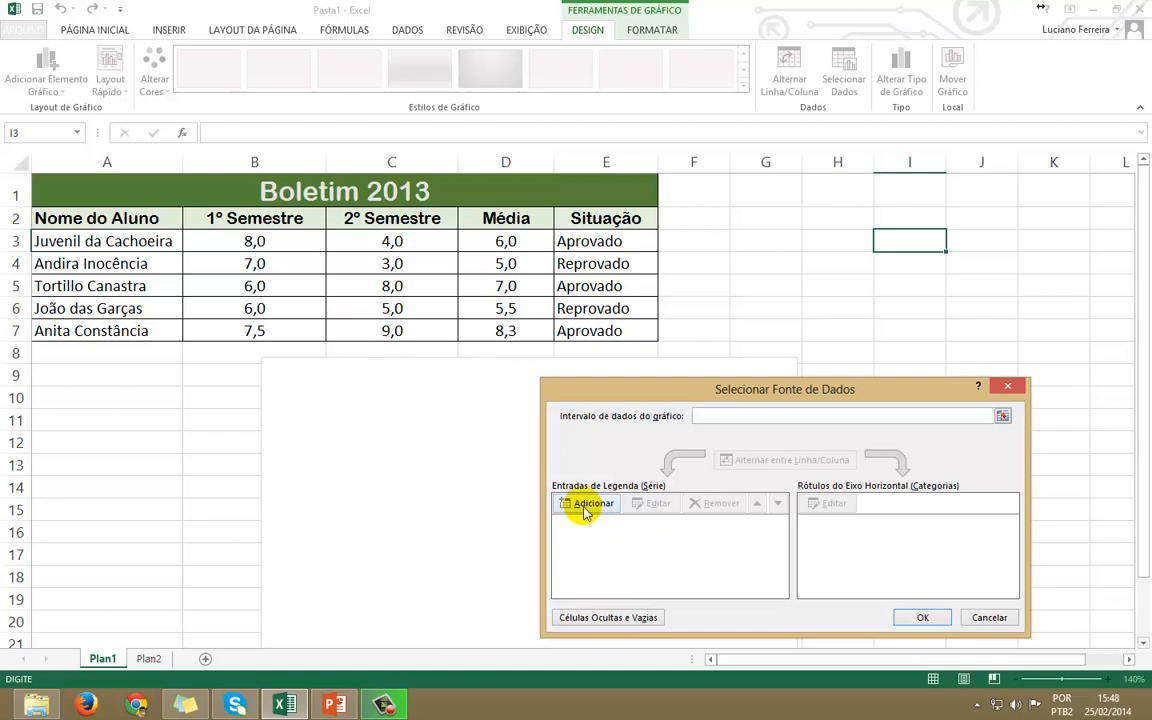
{"action": "left_click", "coordinate": [587, 504]}
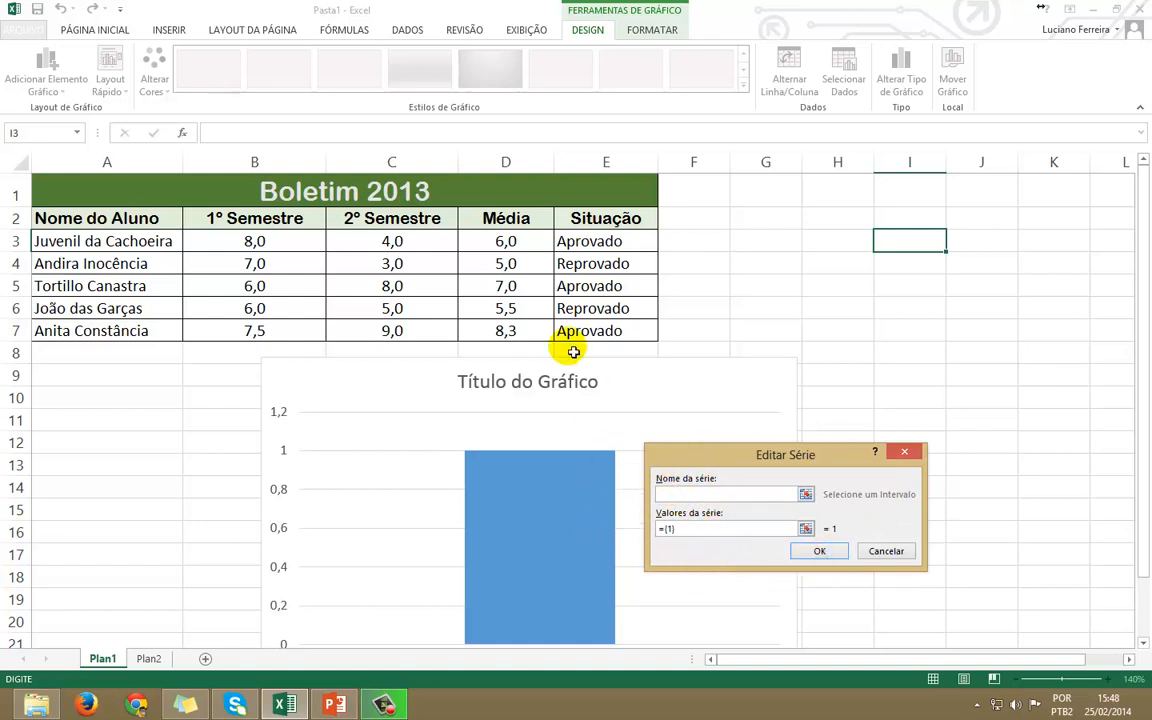
{"action": "left_click", "coordinate": [507, 219]}
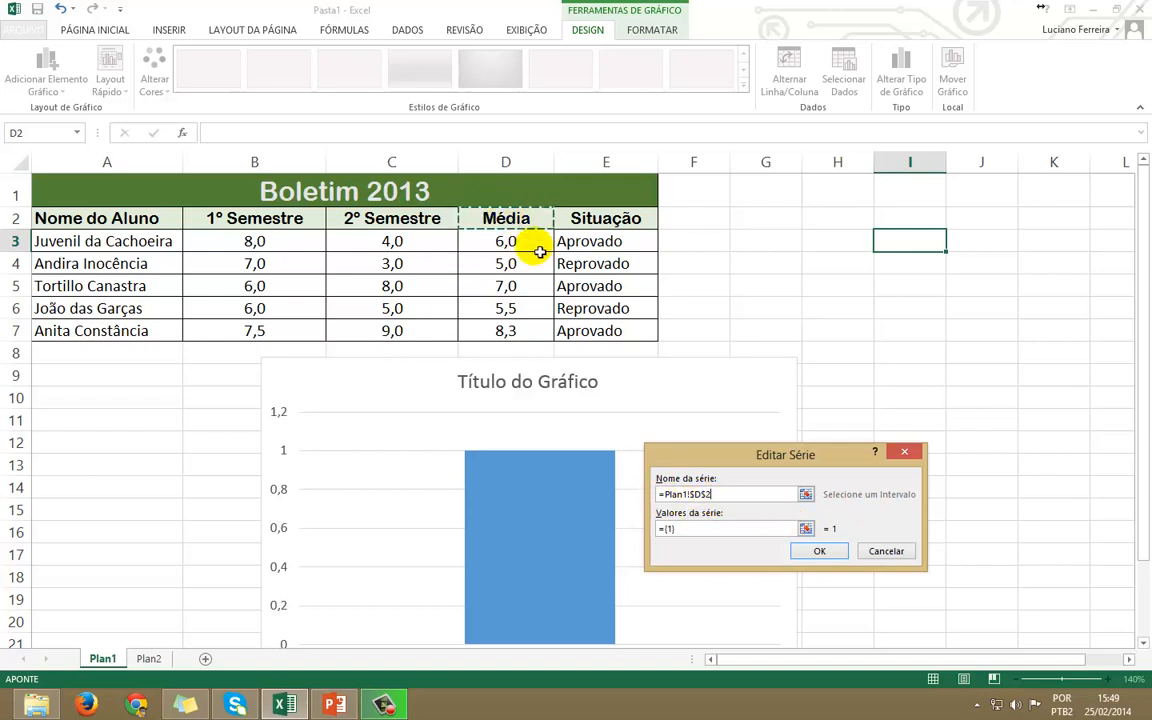
Set the Média series values to D3:D7 on Plan1 and apply the chart's data source
{"action": "left_click", "coordinate": [806, 528]}
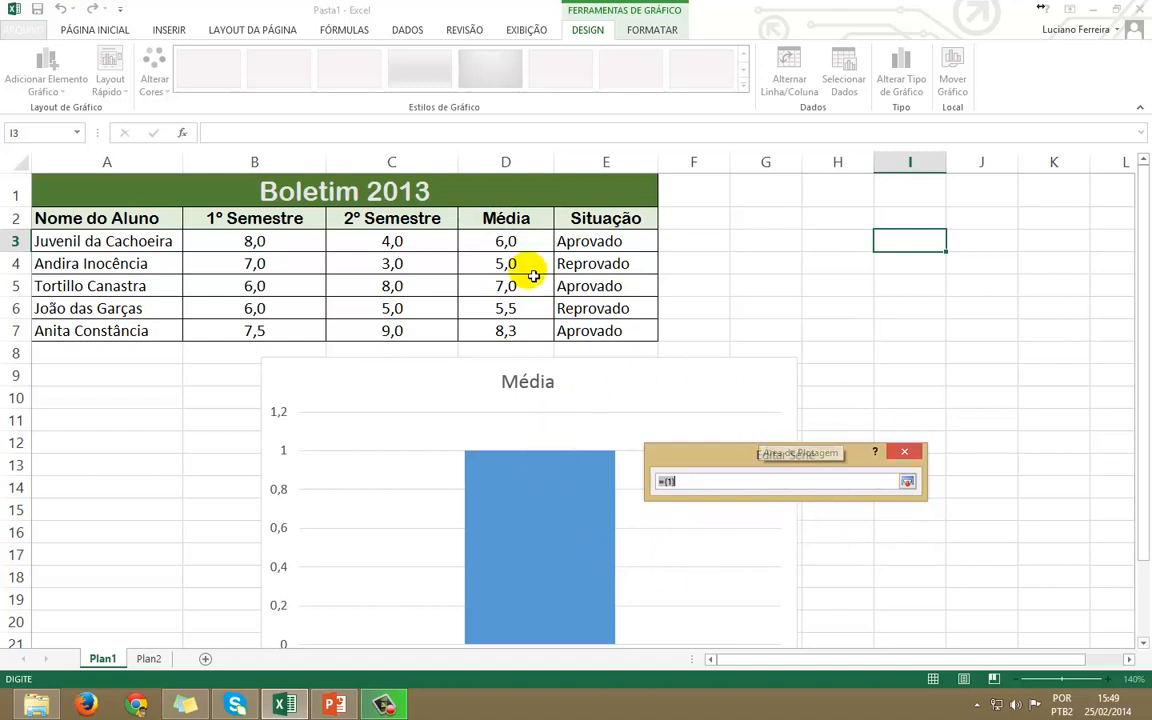
{"action": "left_click_drag", "start_coordinate": [499, 248], "coordinate": [500, 335]}
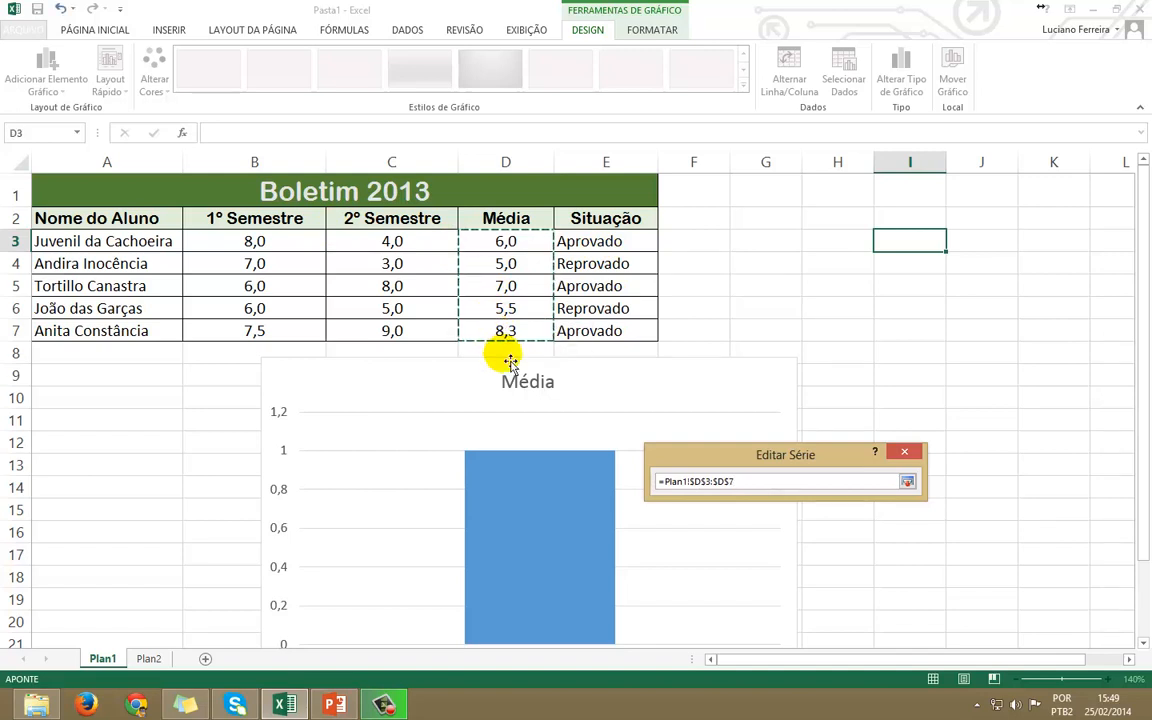
{"action": "left_click", "coordinate": [907, 484]}
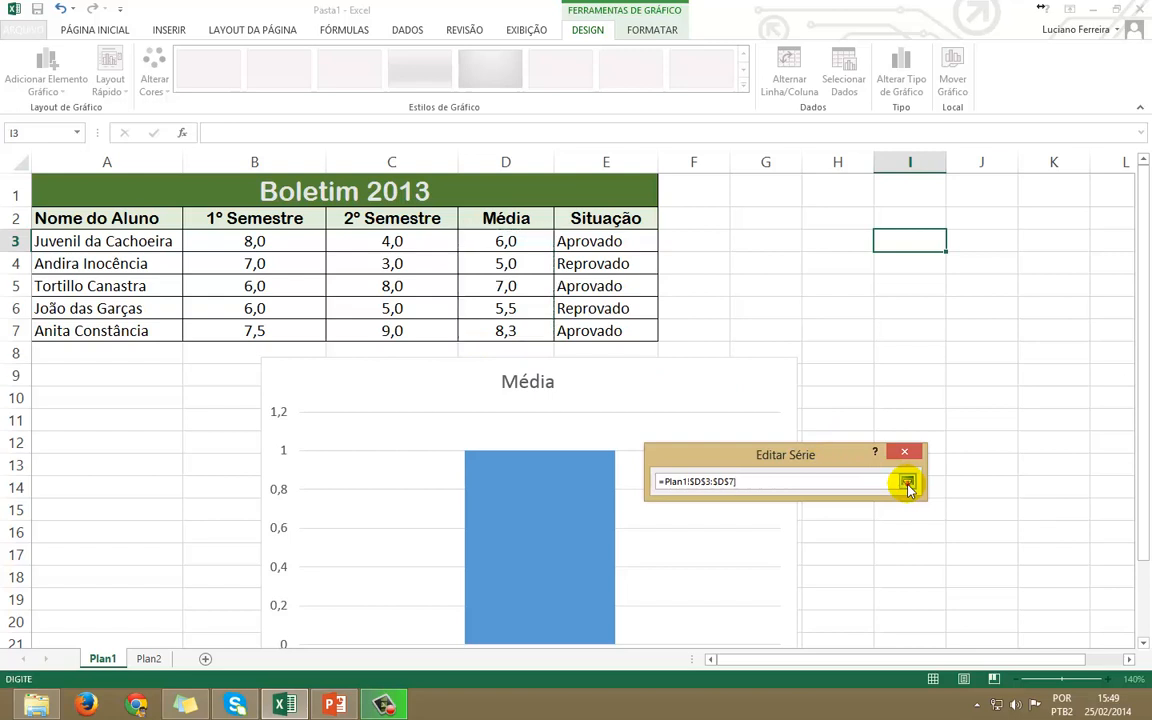
{"action": "left_click", "coordinate": [907, 484]}
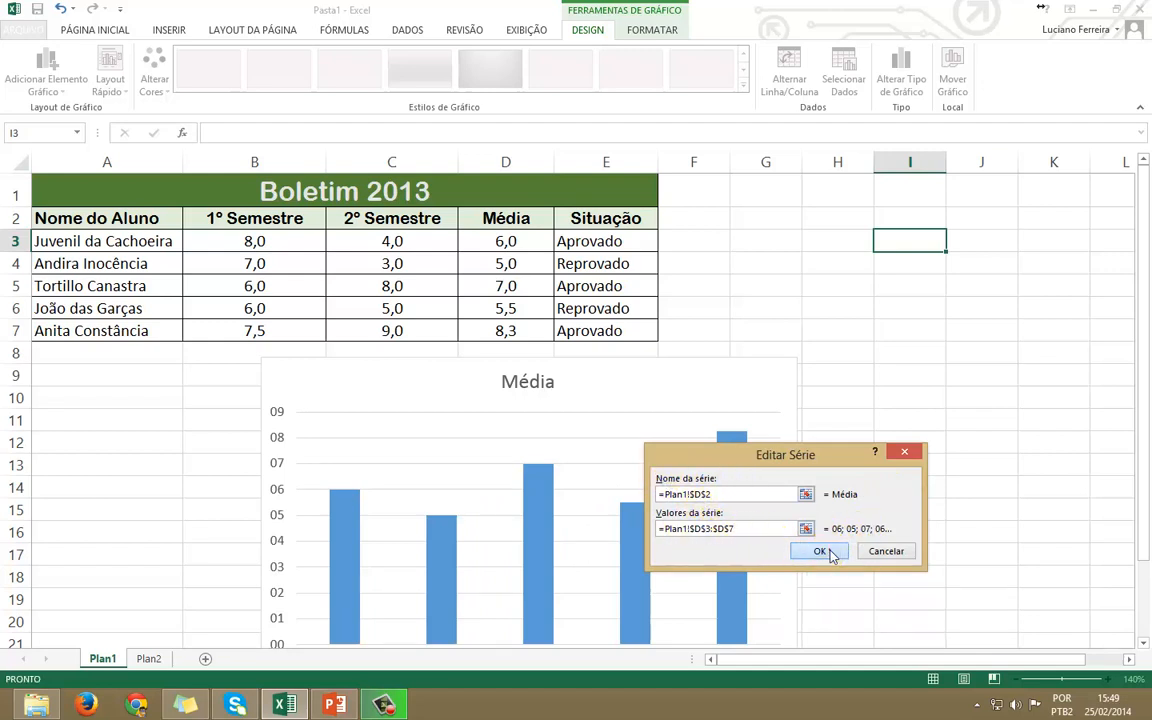
{"action": "left_click", "coordinate": [820, 551]}
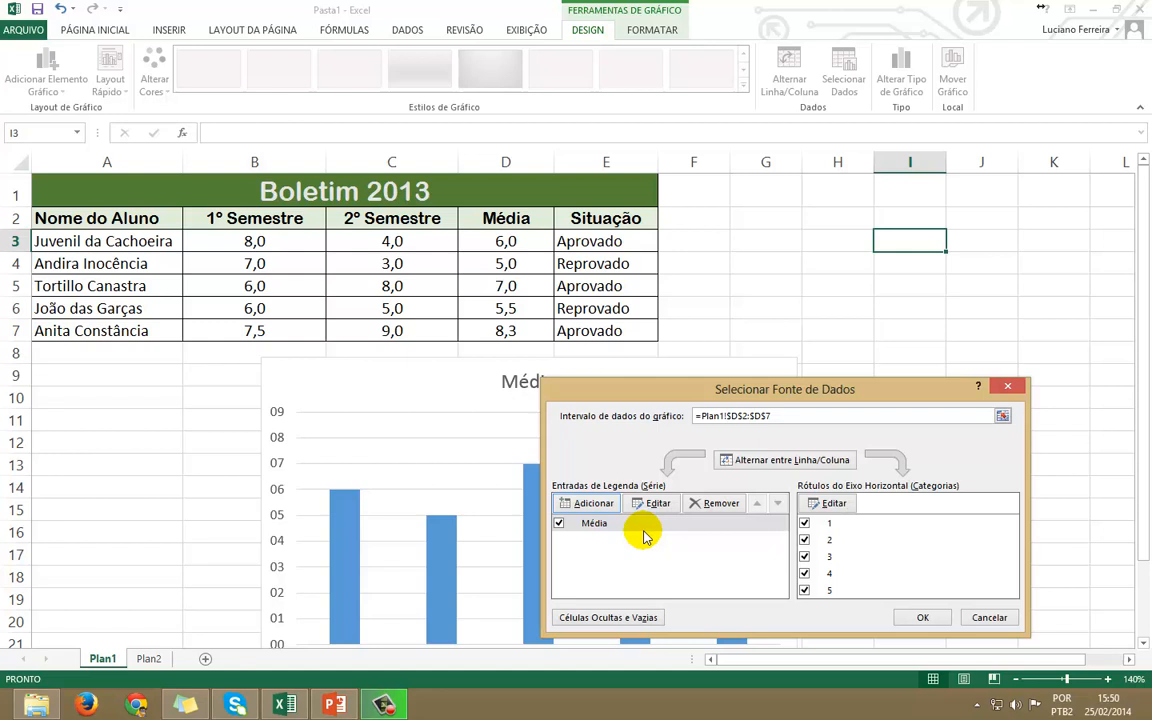
{"action": "left_click_drag", "start_coordinate": [688, 403], "coordinate": [905, 288]}
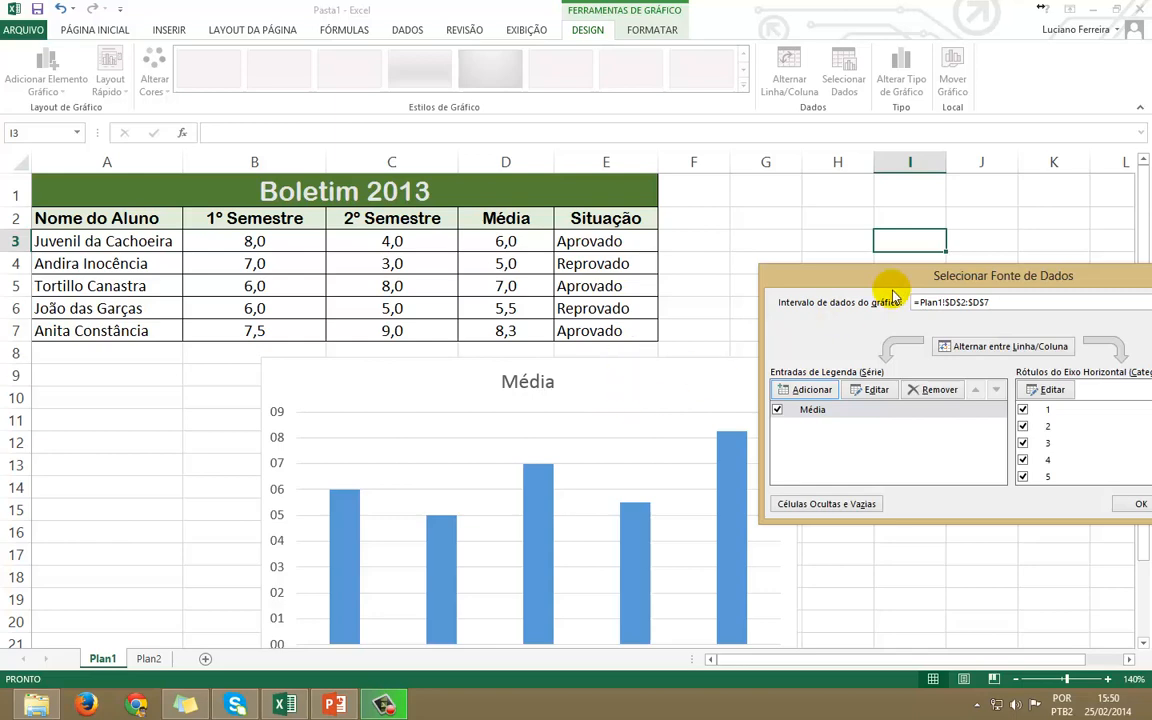
{"action": "left_click_drag", "start_coordinate": [818, 268], "coordinate": [432, 298]}
{"action": "left_click", "coordinate": [760, 533]}
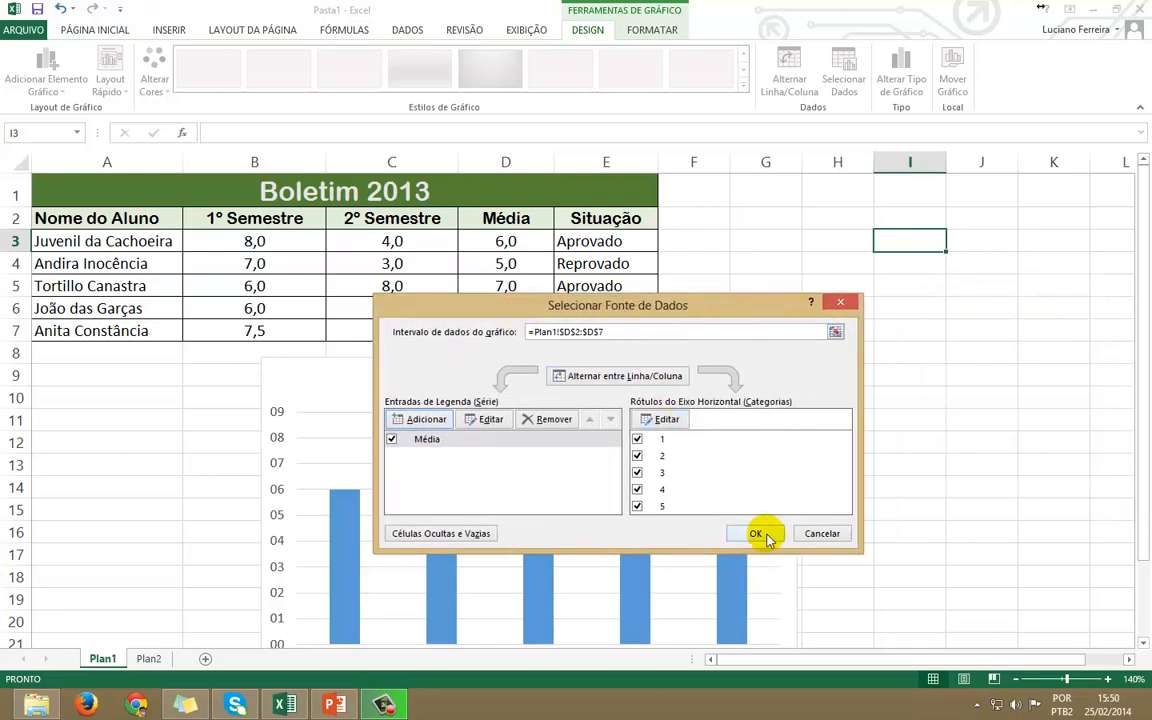
Examine the value of each column in the Média chart and compare it with the averages in the table
{"action": "scroll", "coordinate": [900, 404], "scroll_direction": "down", "scroll_amount": 1}
{"action": "scroll", "coordinate": [900, 404], "scroll_direction": "down", "scroll_amount": 2}
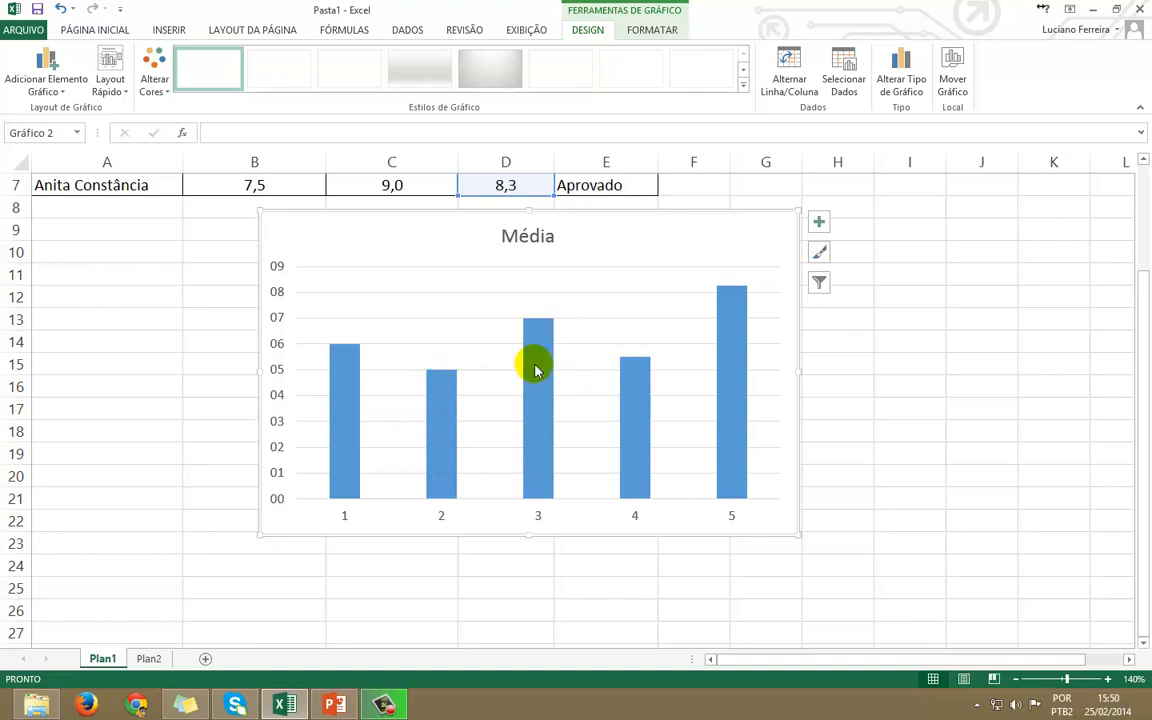
{"action": "mouse_move", "coordinate": [529, 364]}
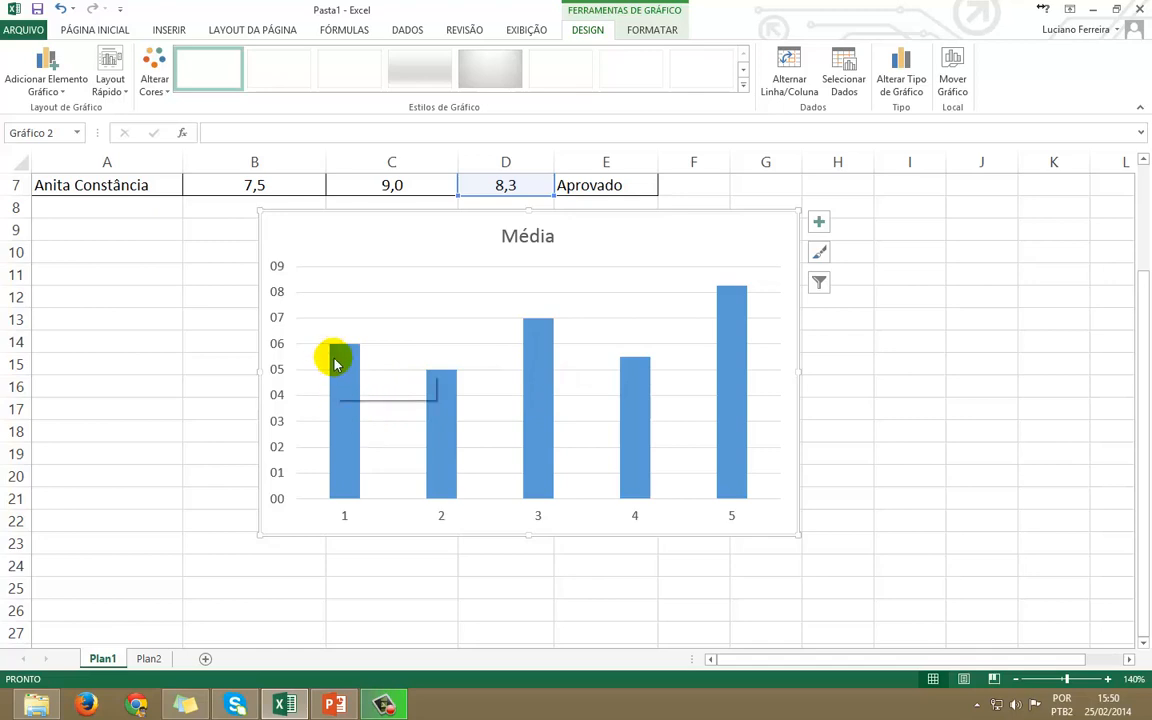
{"action": "mouse_move", "coordinate": [443, 383]}
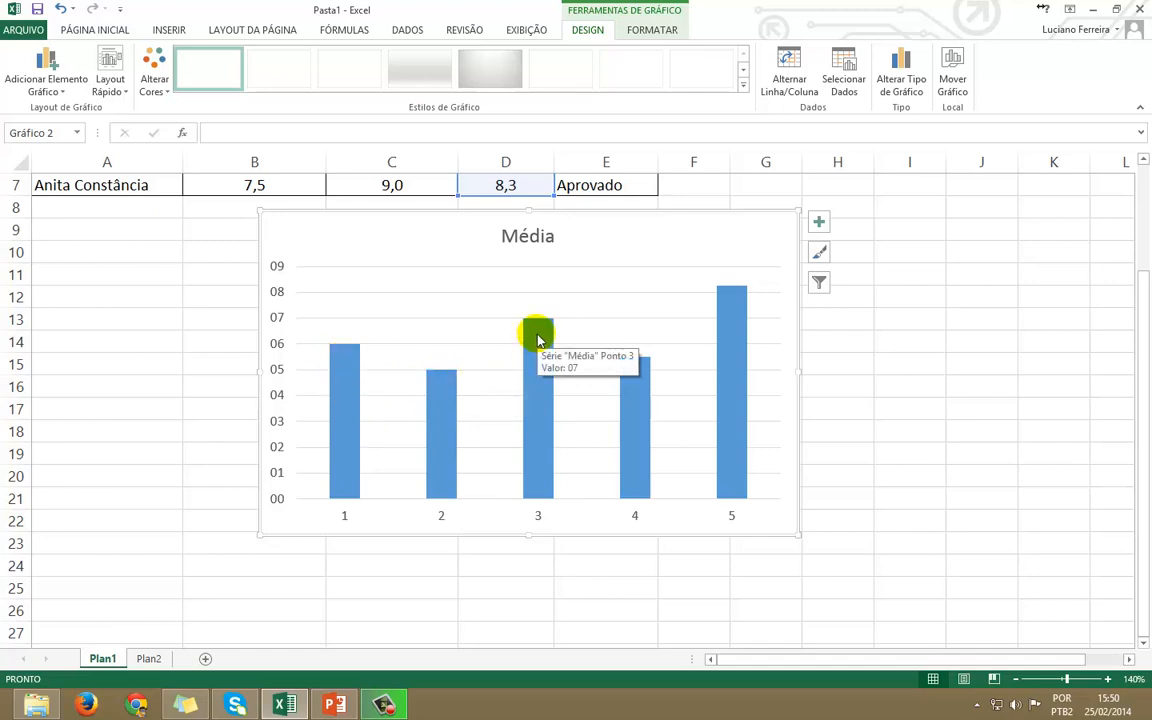
{"action": "mouse_move", "coordinate": [638, 377]}
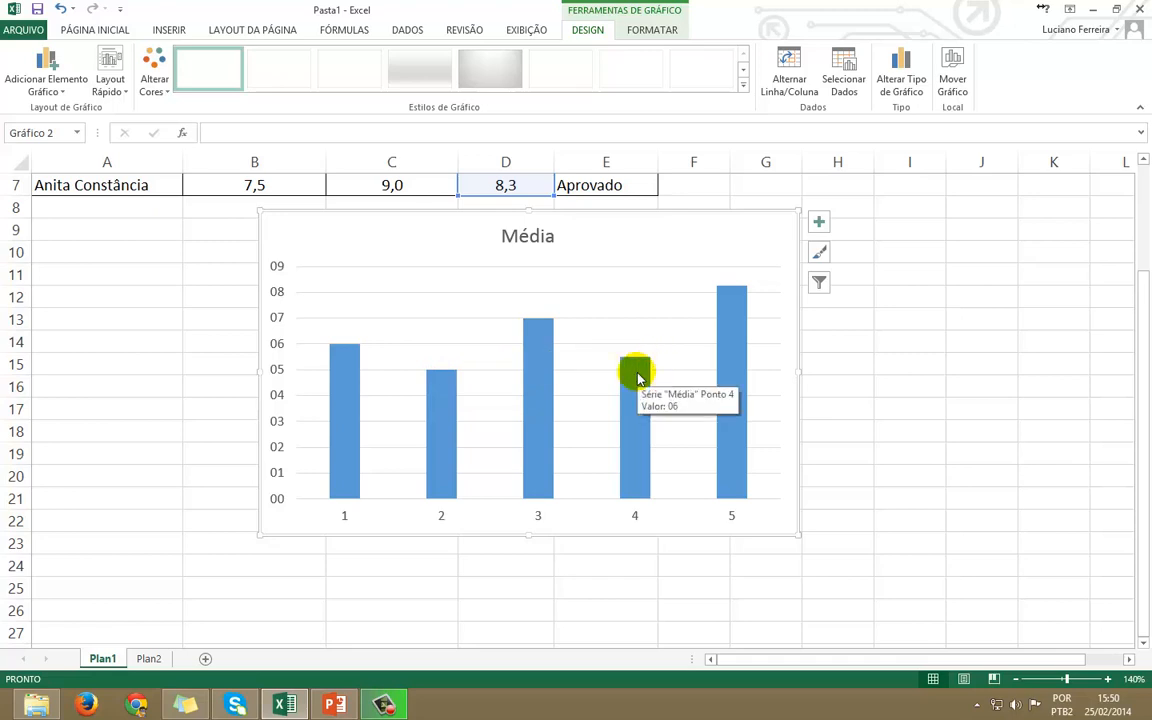
{"action": "mouse_move", "coordinate": [735, 302]}
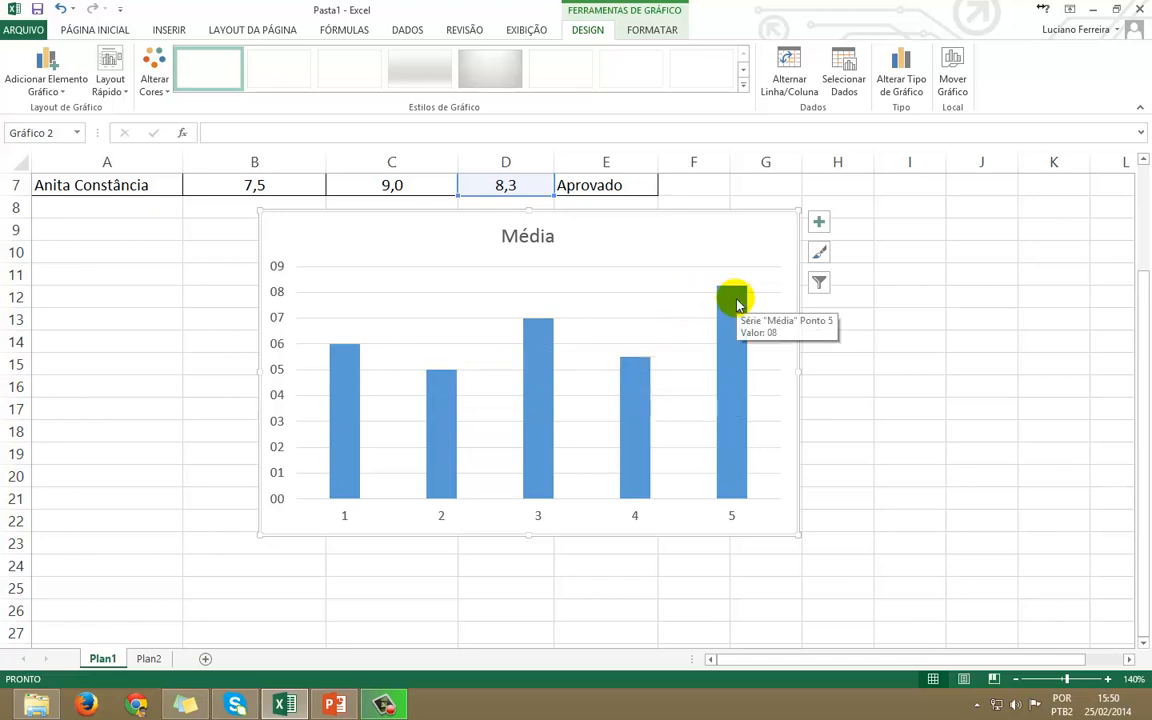
{"action": "scroll", "coordinate": [735, 305], "scroll_direction": "up", "scroll_amount": 2}
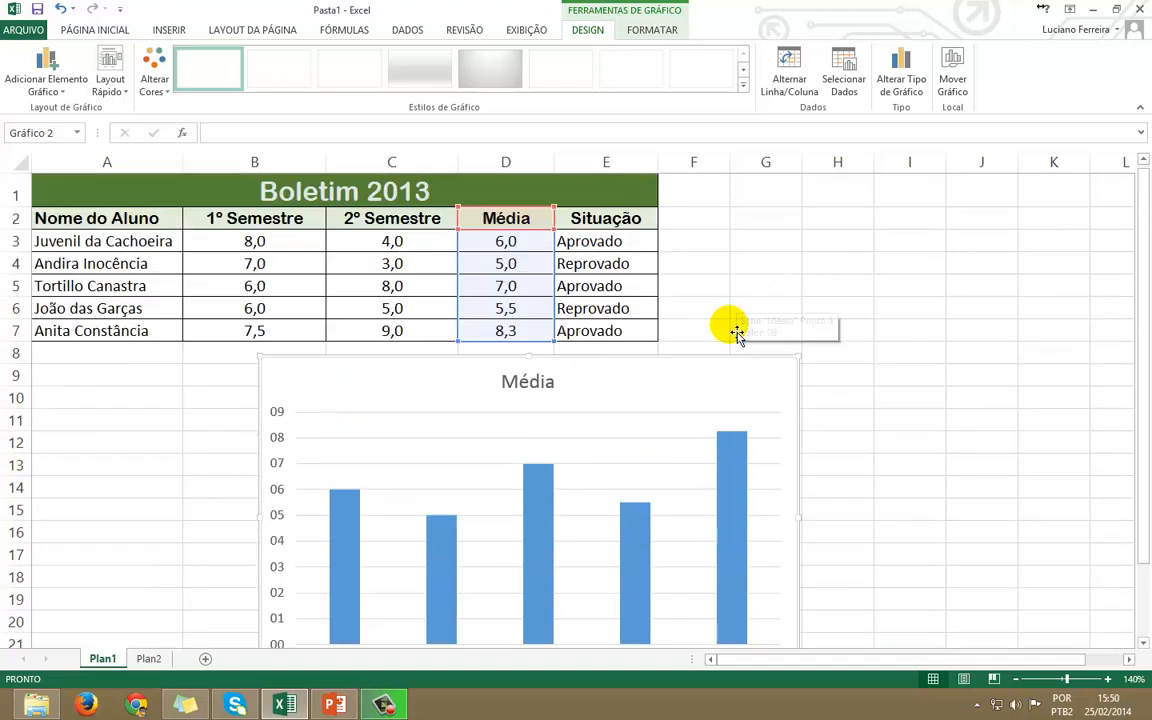
{"action": "mouse_move", "coordinate": [729, 454]}
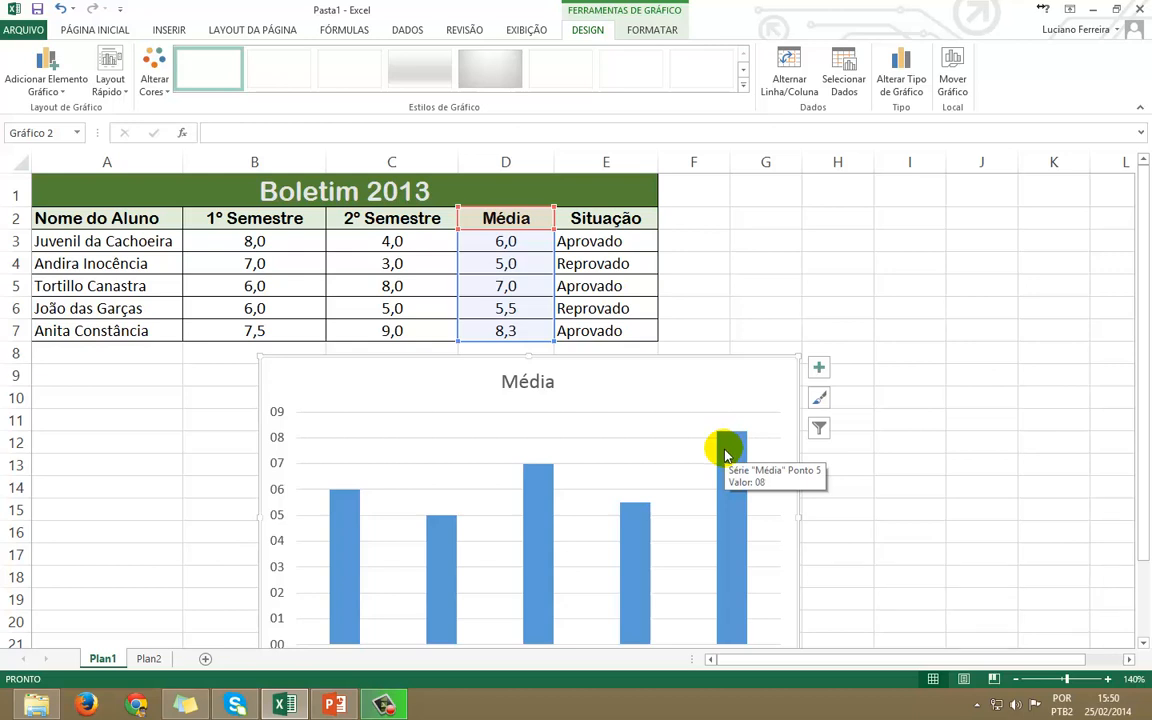
Set the chart's horizontal axis labels to the student names in A3:A7 and apply the data source
{"action": "scroll", "coordinate": [727, 455], "scroll_direction": "down", "scroll_amount": 2}
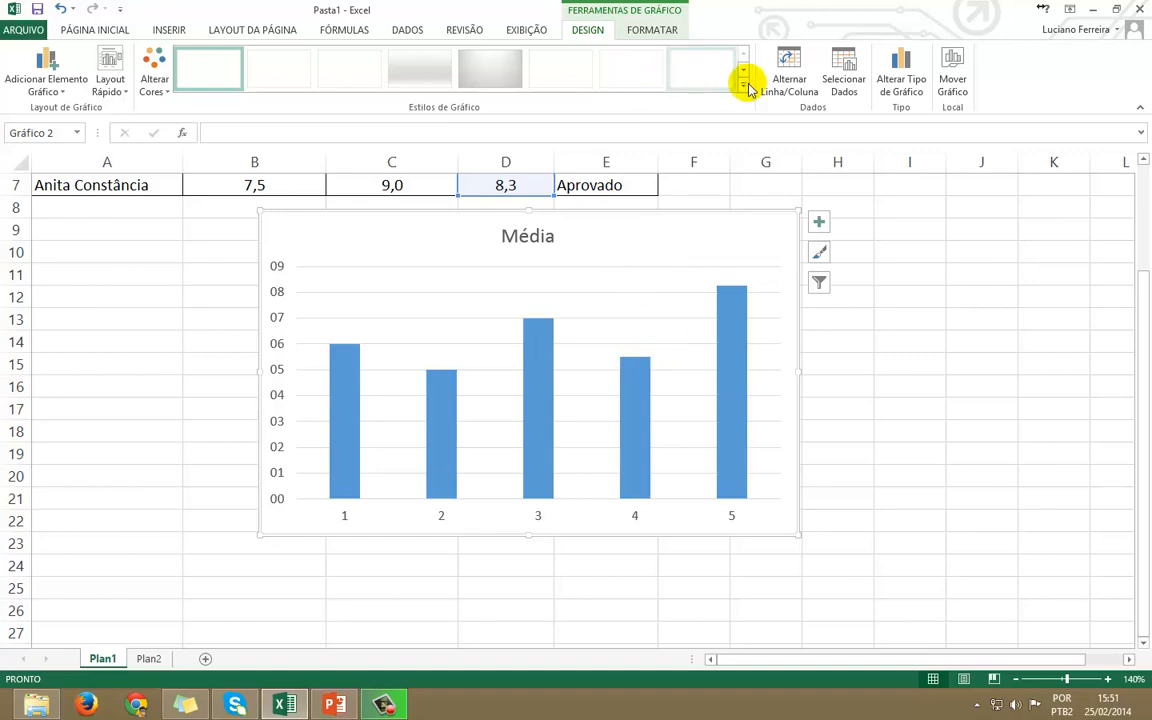
{"action": "left_click", "coordinate": [841, 78]}
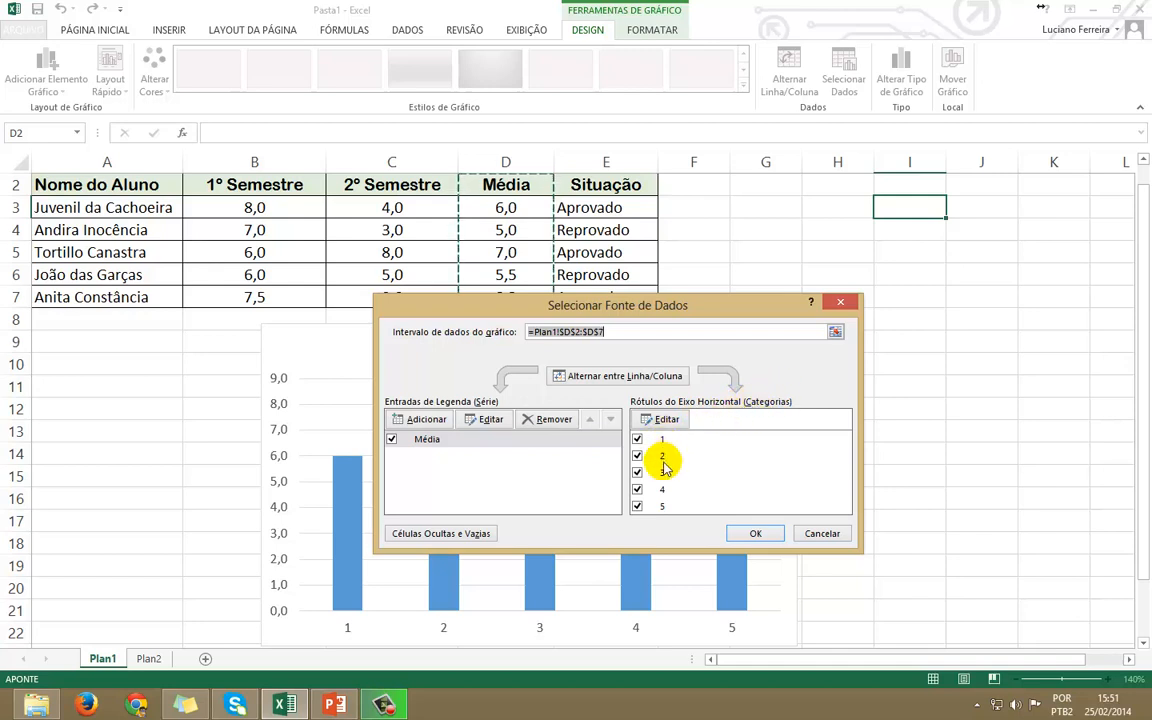
{"action": "left_click", "coordinate": [666, 420]}
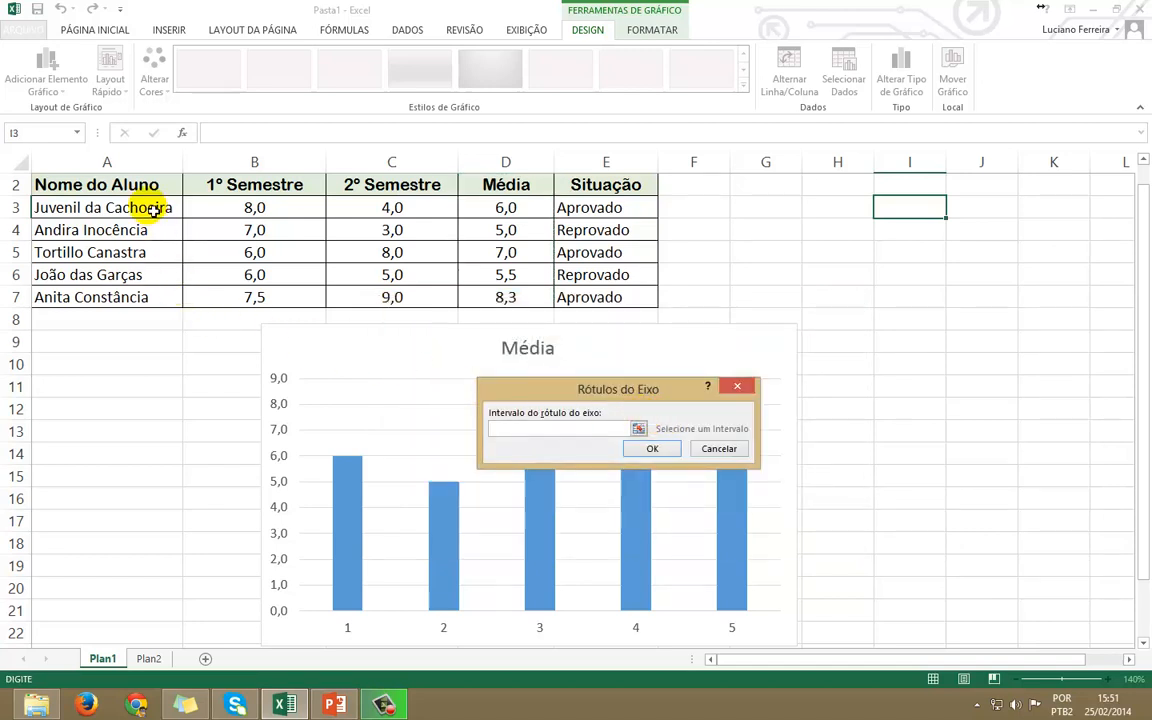
{"action": "left_click_drag", "start_coordinate": [150, 207], "coordinate": [140, 297]}
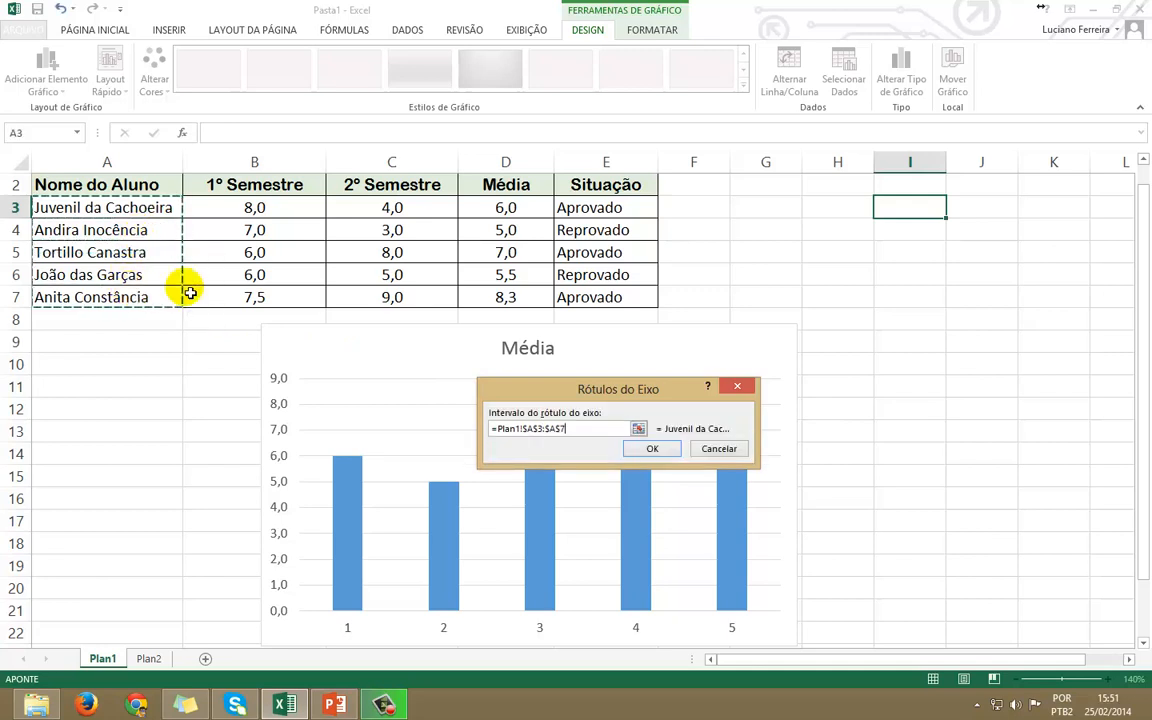
{"action": "left_click", "coordinate": [655, 449]}
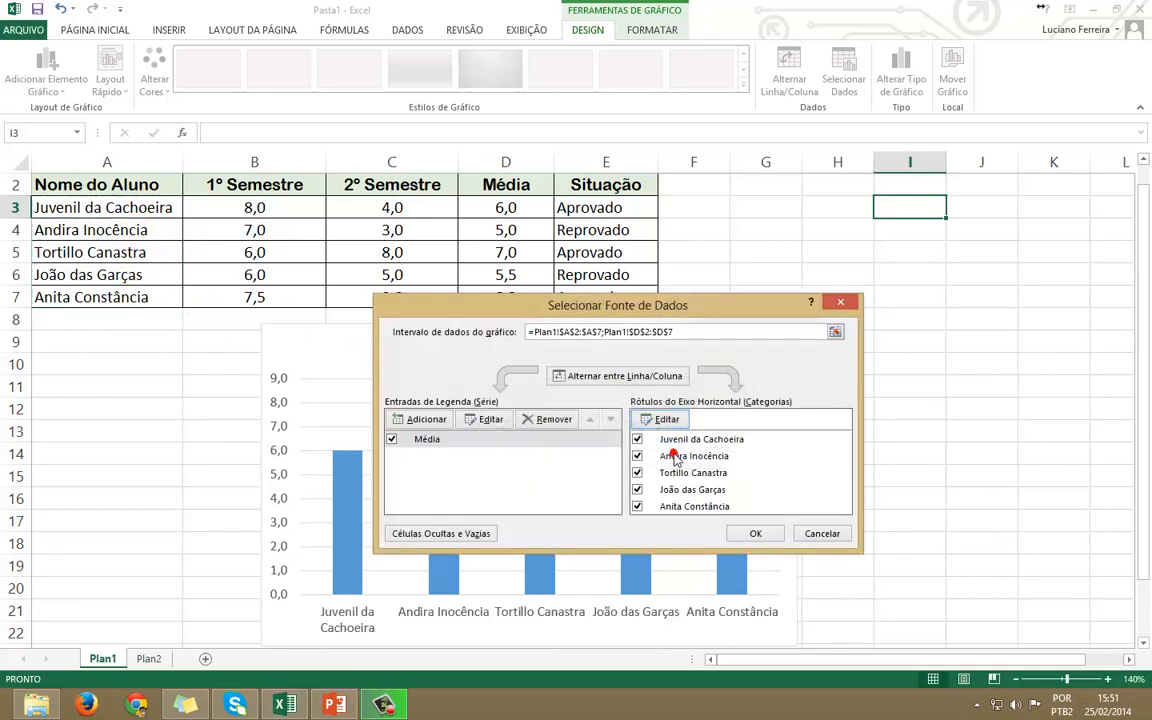
{"action": "left_click", "coordinate": [757, 534]}
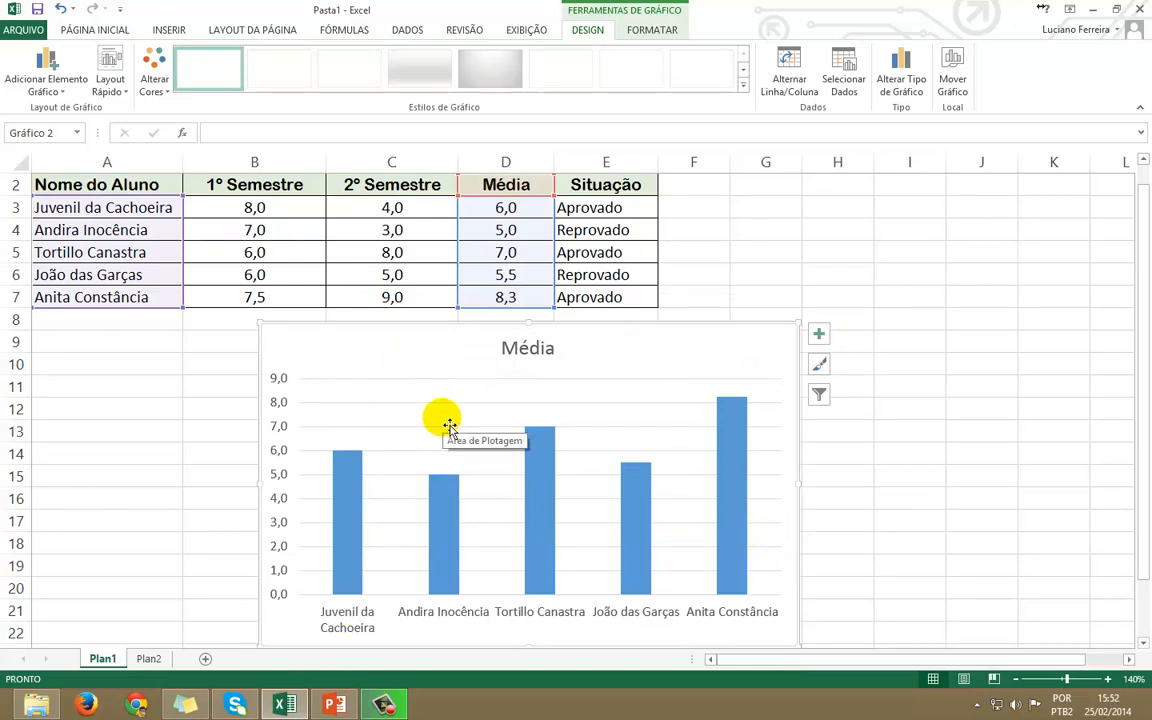
Move the Média chart so it spans columns C to H starting at about row 5, and deselect it
{"action": "left_click_drag", "start_coordinate": [578, 347], "coordinate": [597, 285]}
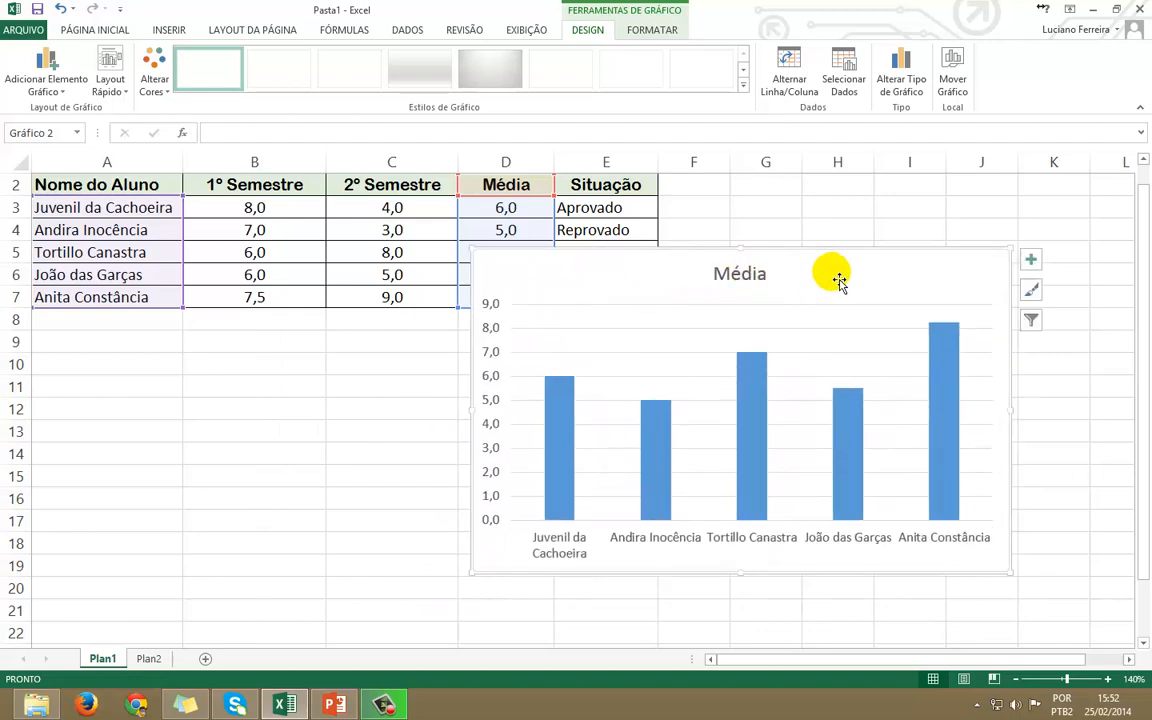
{"action": "mouse_move", "coordinate": [872, 288]}
{"action": "left_mouse_down"}
{"action": "mouse_move", "coordinate": [437, 348]}
{"action": "mouse_move", "coordinate": [1072, 205]}
{"action": "mouse_move", "coordinate": [1044, 237]}
{"action": "mouse_move", "coordinate": [1049, 288]}
{"action": "mouse_move", "coordinate": [810, 327]}
{"action": "mouse_move", "coordinate": [989, 371]}
{"action": "mouse_move", "coordinate": [1067, 303]}
{"action": "mouse_move", "coordinate": [1054, 257]}
{"action": "mouse_move", "coordinate": [566, 327]}
{"action": "mouse_move", "coordinate": [623, 351]}
{"action": "mouse_move", "coordinate": [784, 303]}
{"action": "mouse_move", "coordinate": [735, 333]}
{"action": "left_mouse_up"}
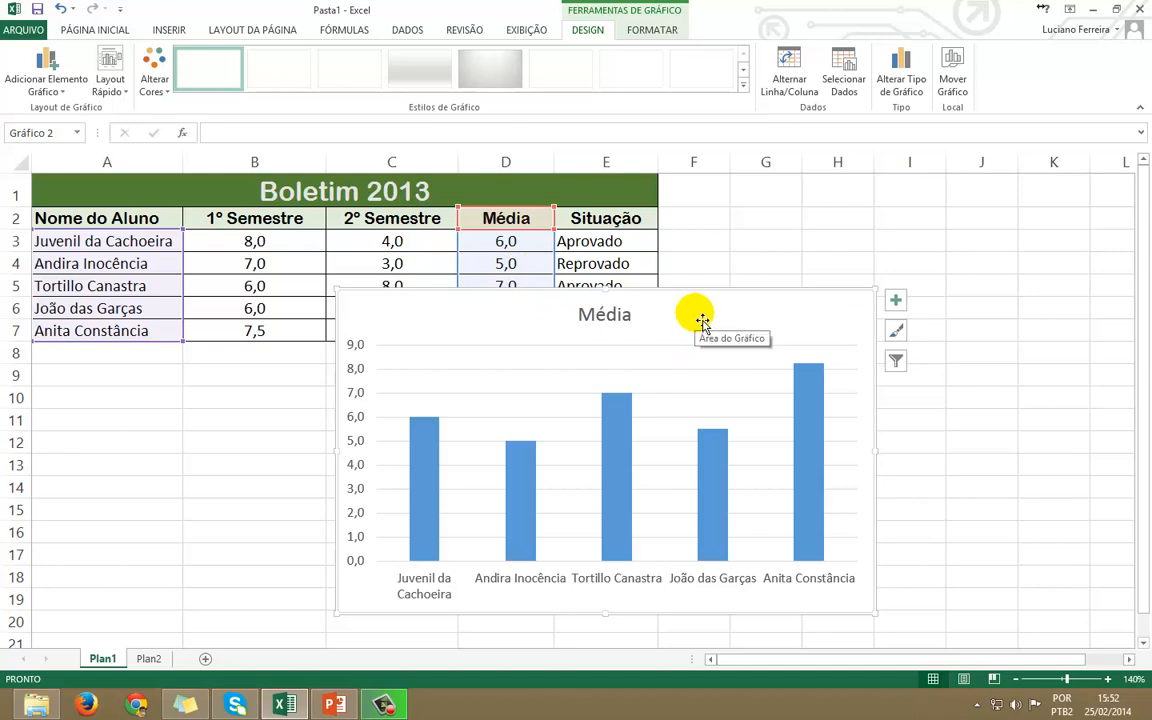
{"action": "left_click", "coordinate": [838, 215]}
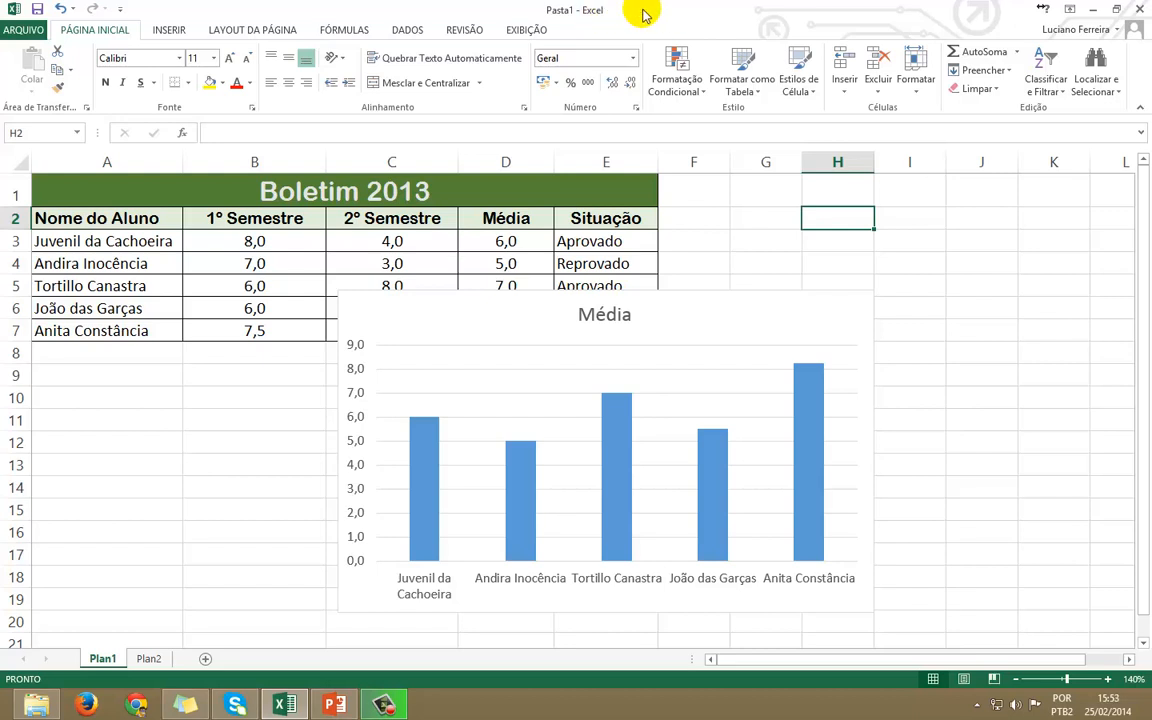
Add a new series to the Média column chart's data source, named from cell B2 (1º Semestre) on Plan1
{"action": "left_click", "coordinate": [748, 305]}
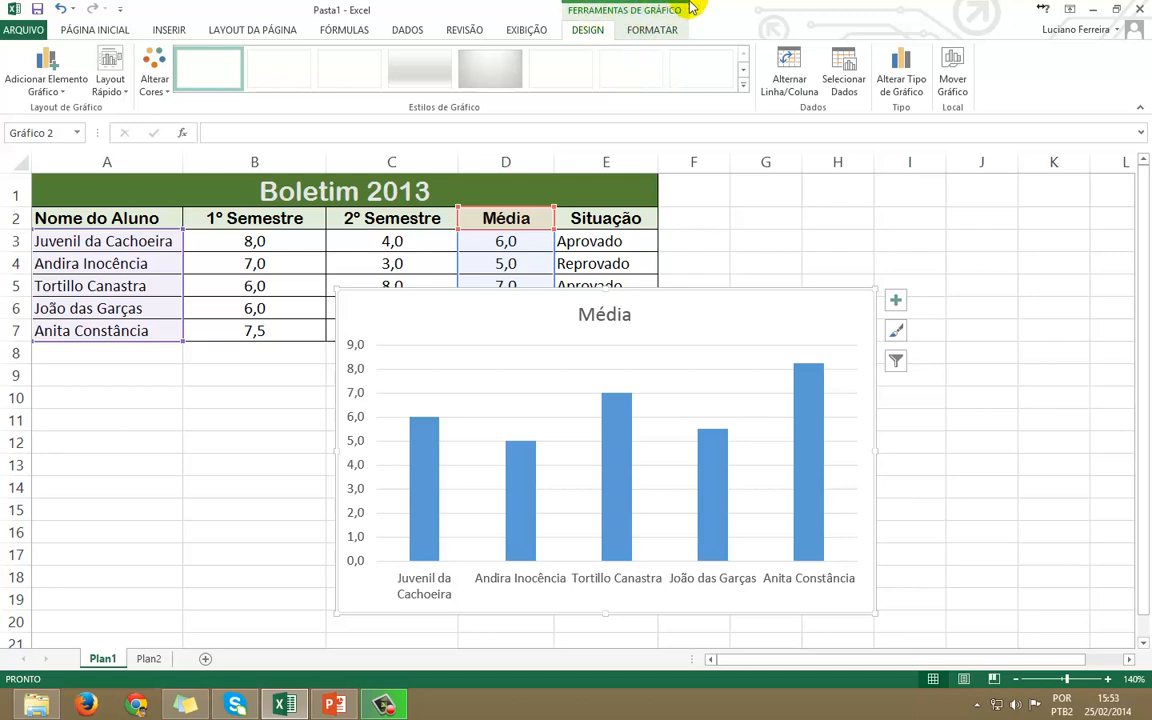
{"action": "left_click", "coordinate": [855, 90]}
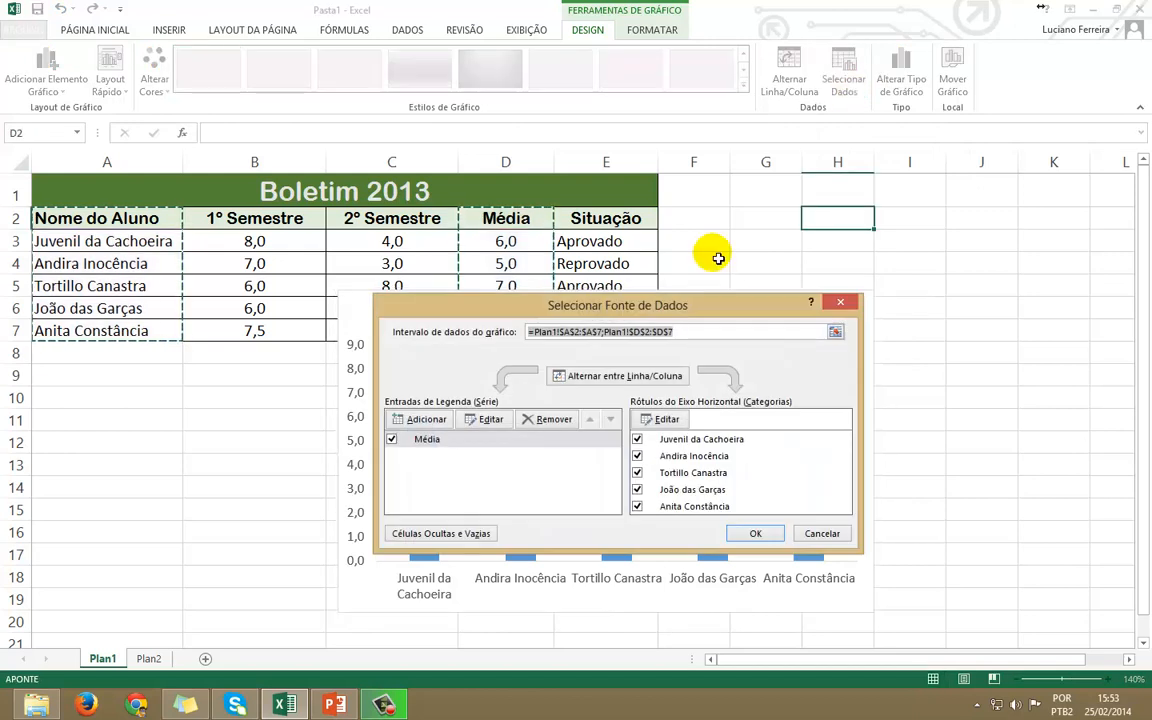
{"action": "left_click", "coordinate": [428, 420]}
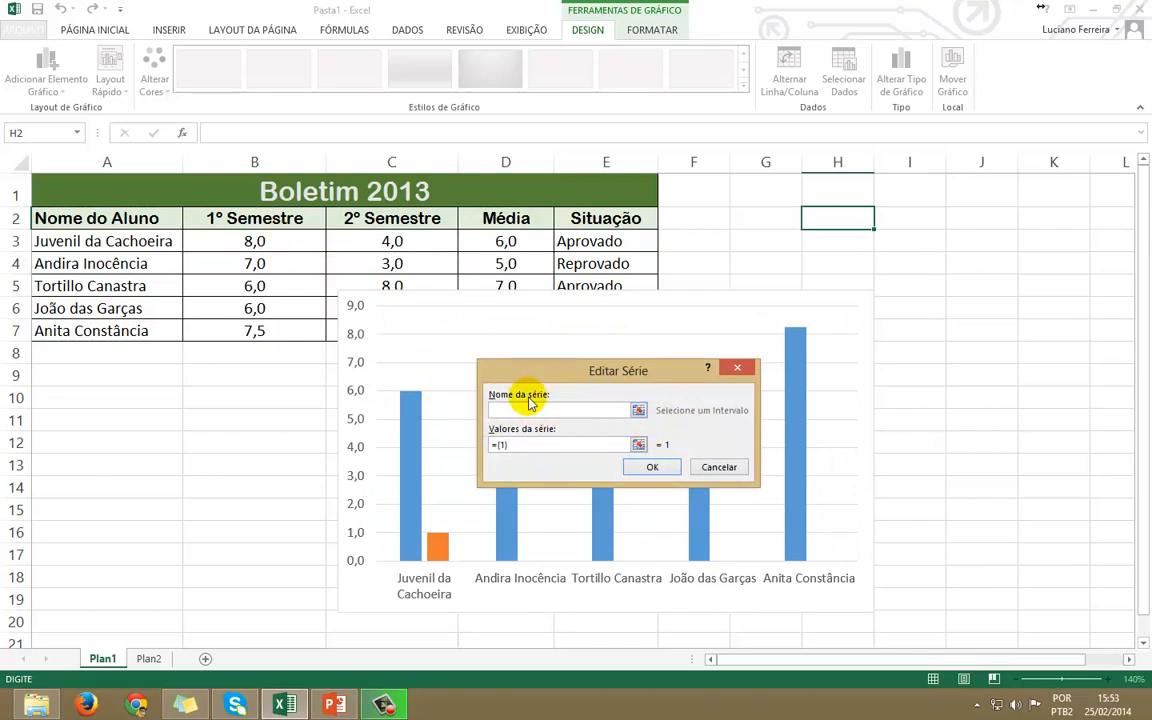
{"action": "left_click", "coordinate": [639, 411]}
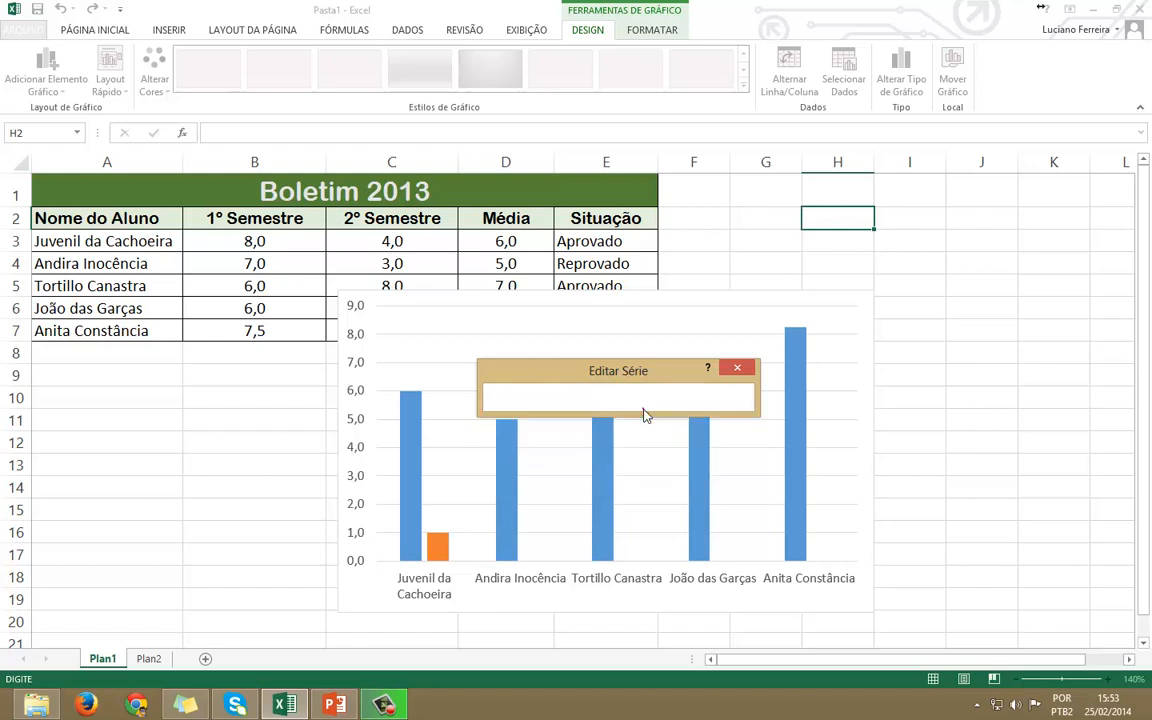
{"action": "left_click", "coordinate": [240, 222]}
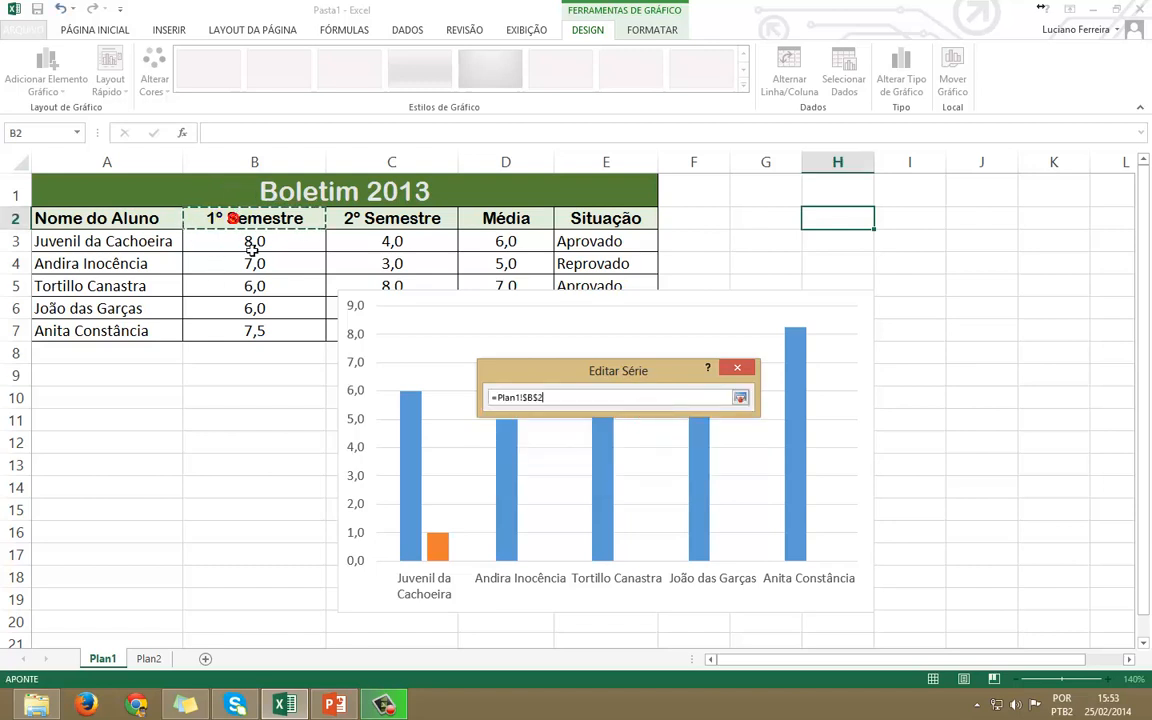
{"action": "left_click", "coordinate": [741, 399]}
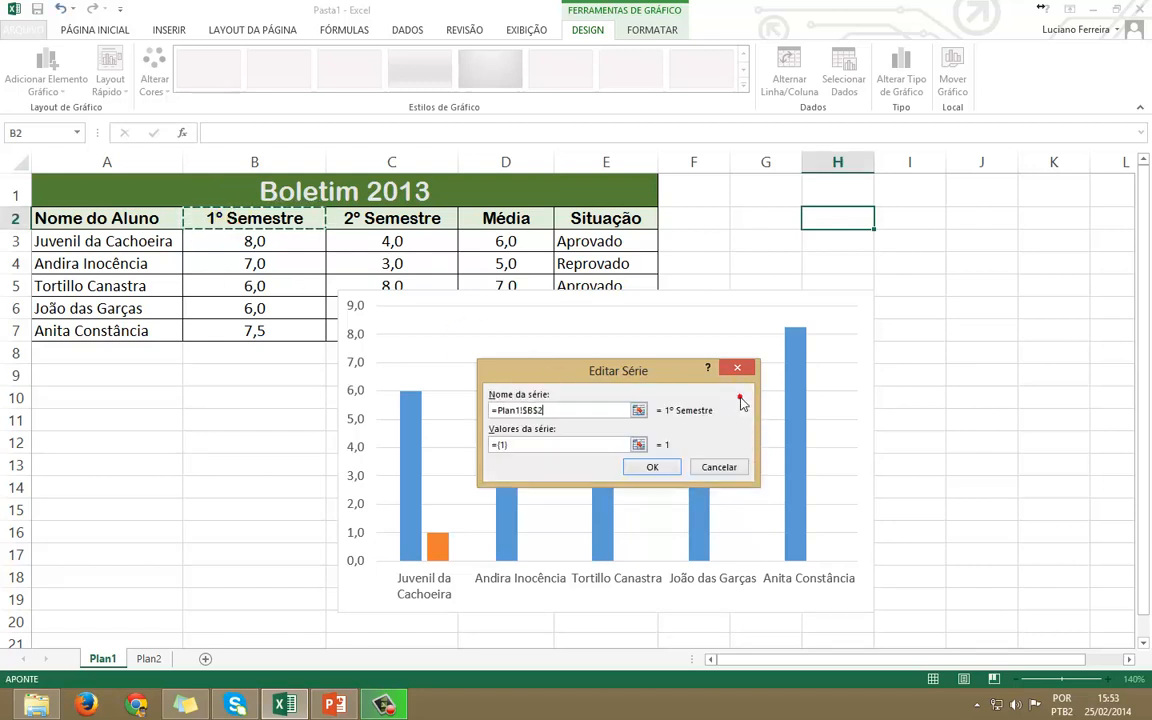
Set the 1º Semestre series values to B3:B7 on Plan1 and accept the series
{"action": "left_click", "coordinate": [639, 445]}
{"action": "left_click_drag", "start_coordinate": [275, 243], "coordinate": [311, 329]}
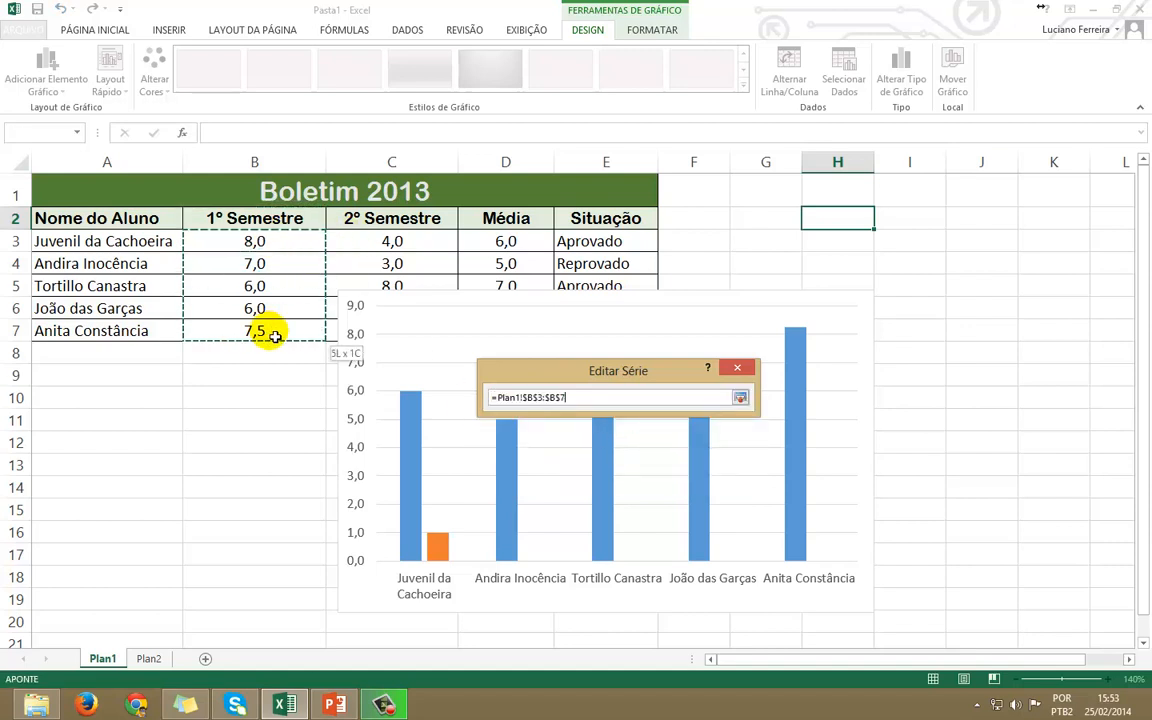
{"action": "left_click", "coordinate": [740, 400]}
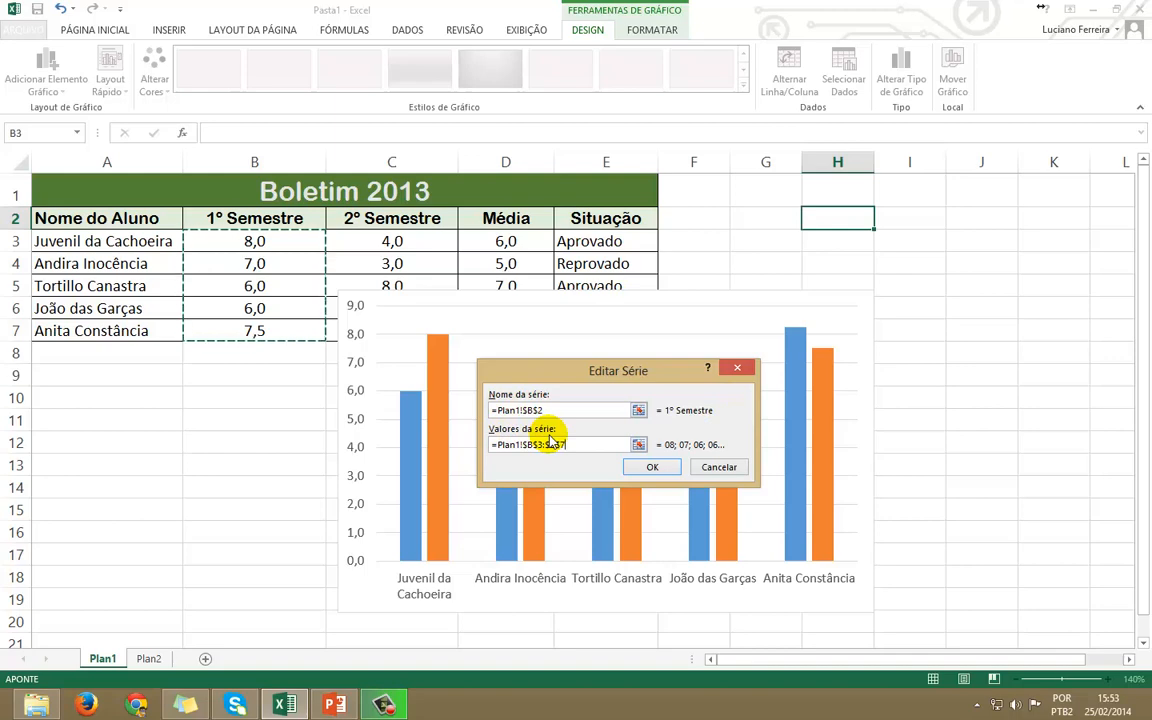
{"action": "left_click", "coordinate": [652, 467]}
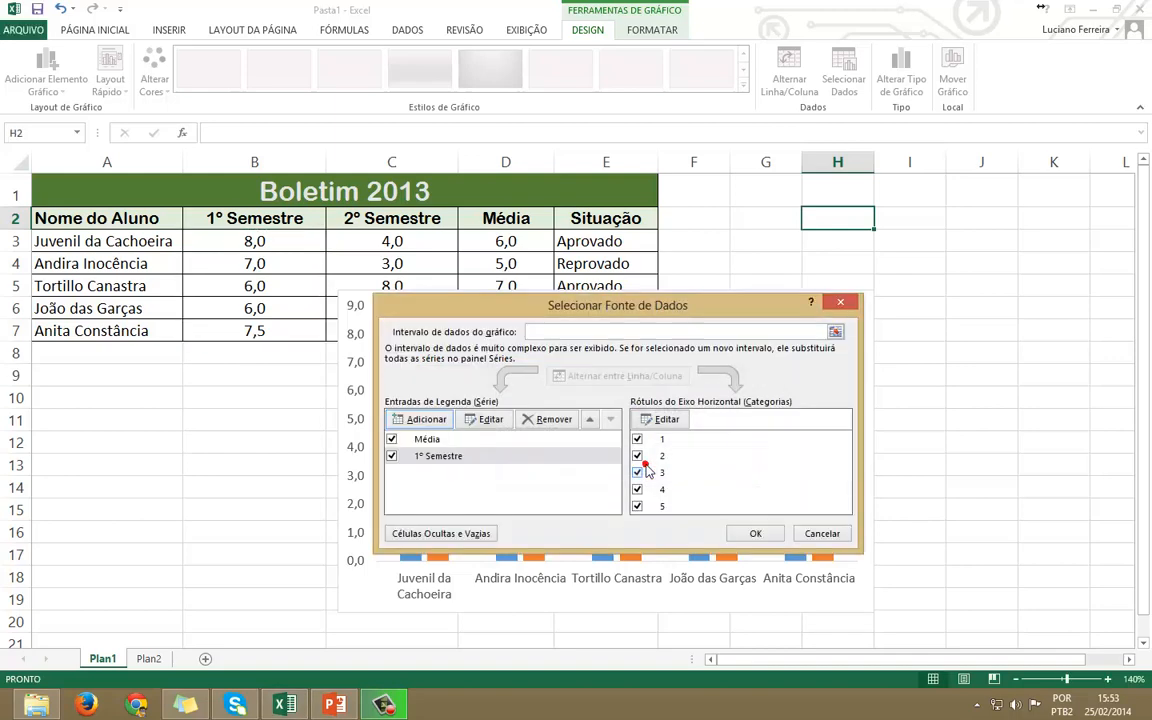
Add a 2º Semestre series to the column chart, named from C2 with values C3:C7, and apply the data source
{"action": "left_click_drag", "start_coordinate": [600, 315], "coordinate": [818, 117]}
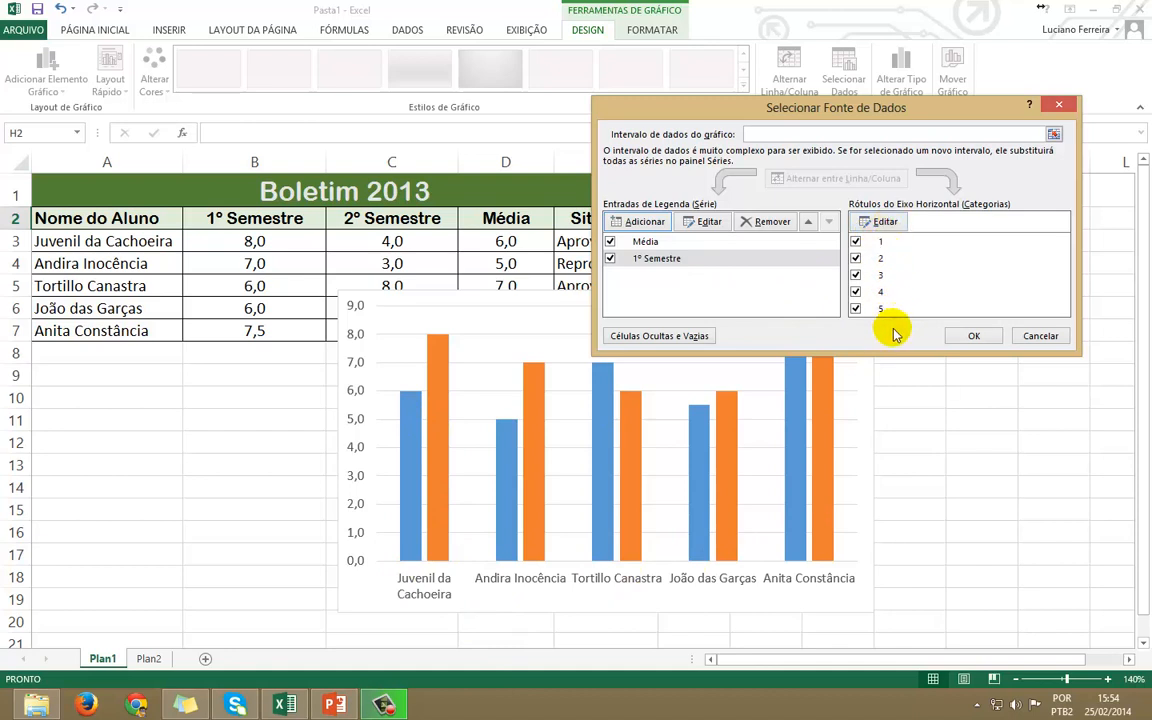
{"action": "left_click", "coordinate": [640, 222]}
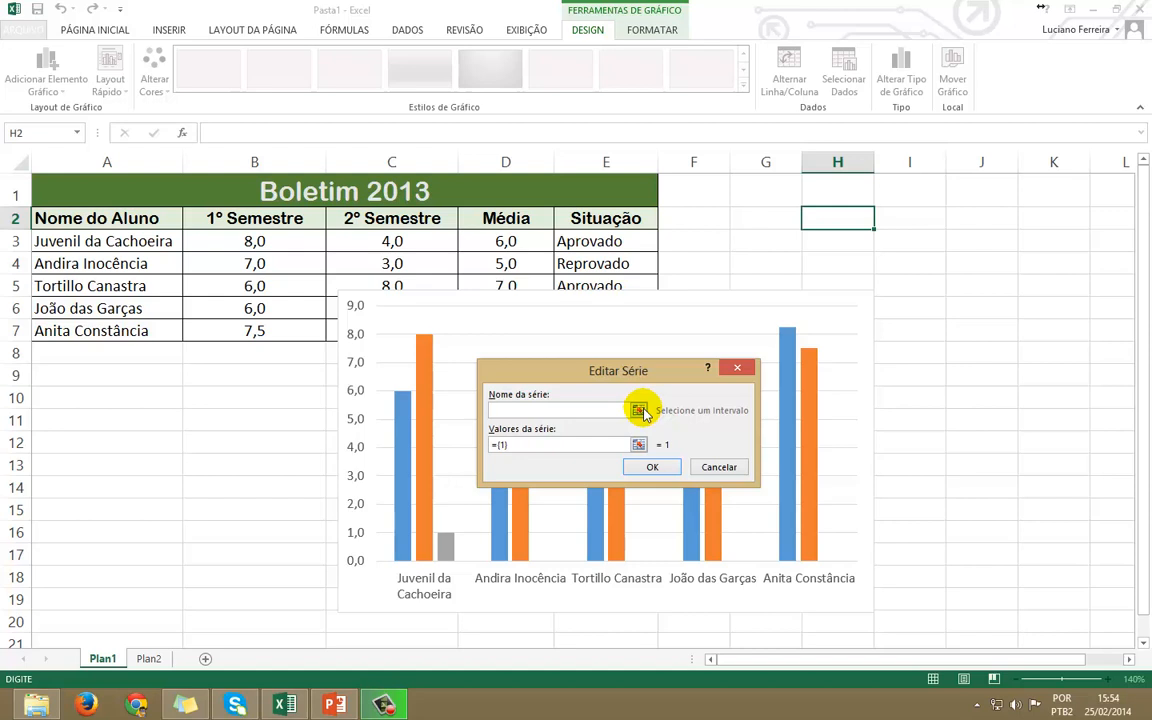
{"action": "left_click", "coordinate": [391, 220]}
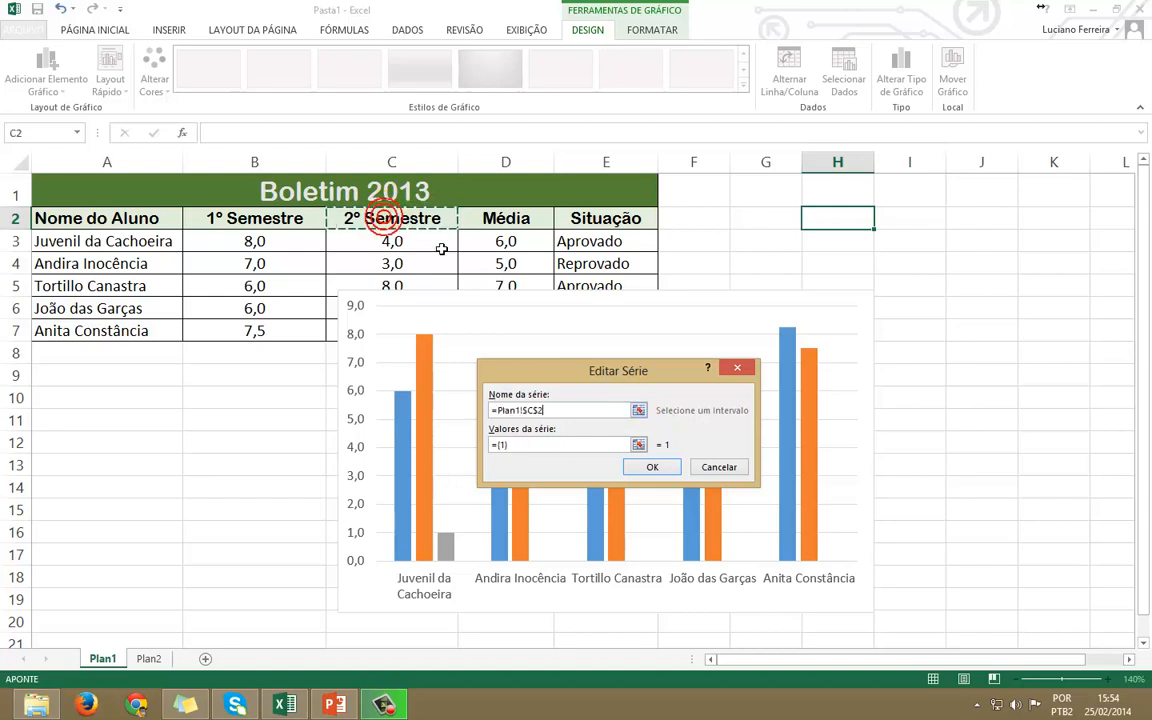
{"action": "left_click", "coordinate": [639, 445]}
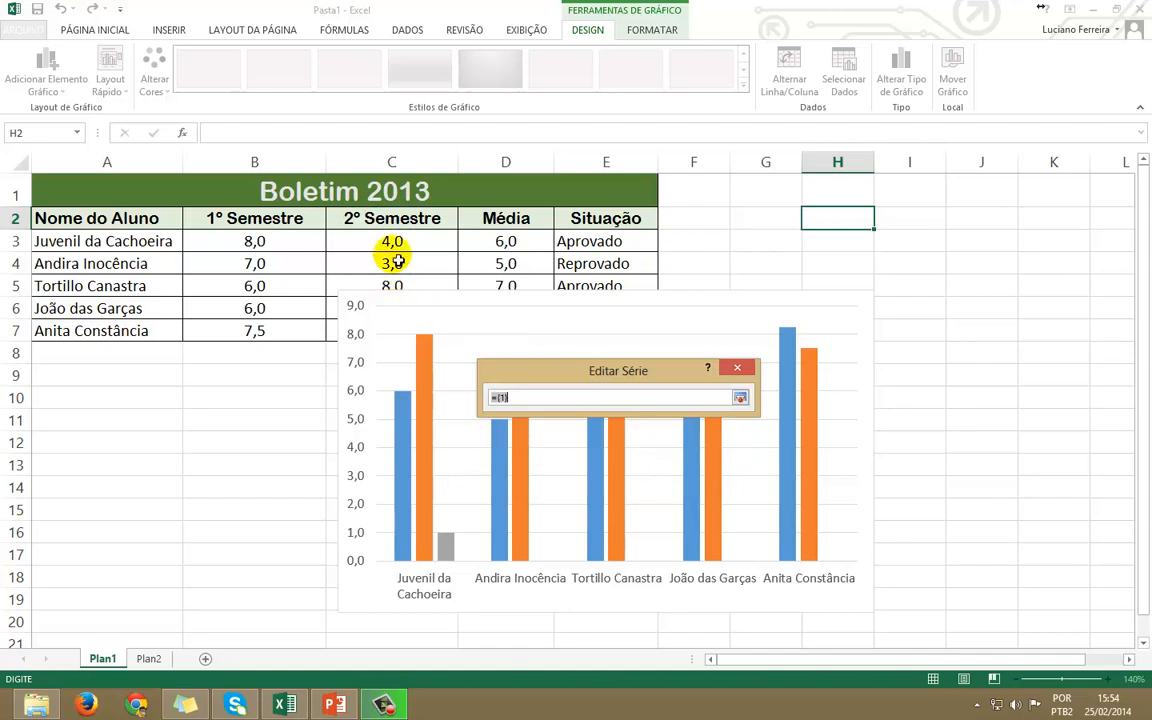
{"action": "left_click_drag", "start_coordinate": [388, 243], "coordinate": [381, 329]}
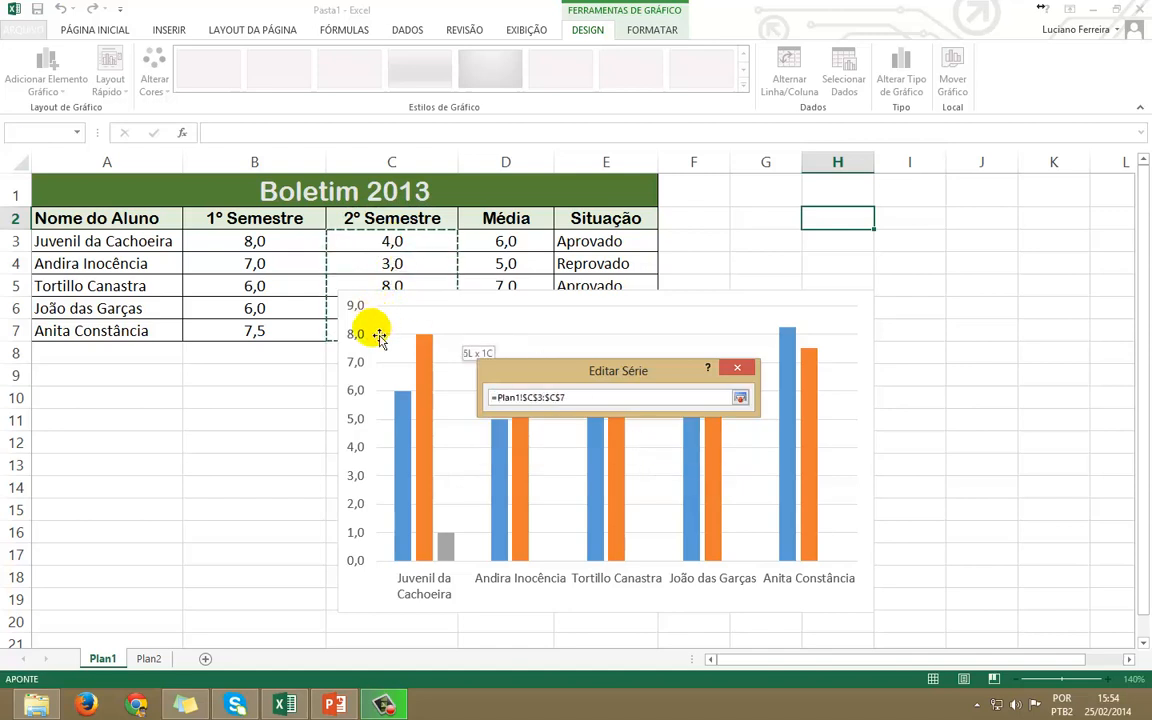
{"action": "left_click", "coordinate": [740, 399]}
{"action": "left_click", "coordinate": [650, 466]}
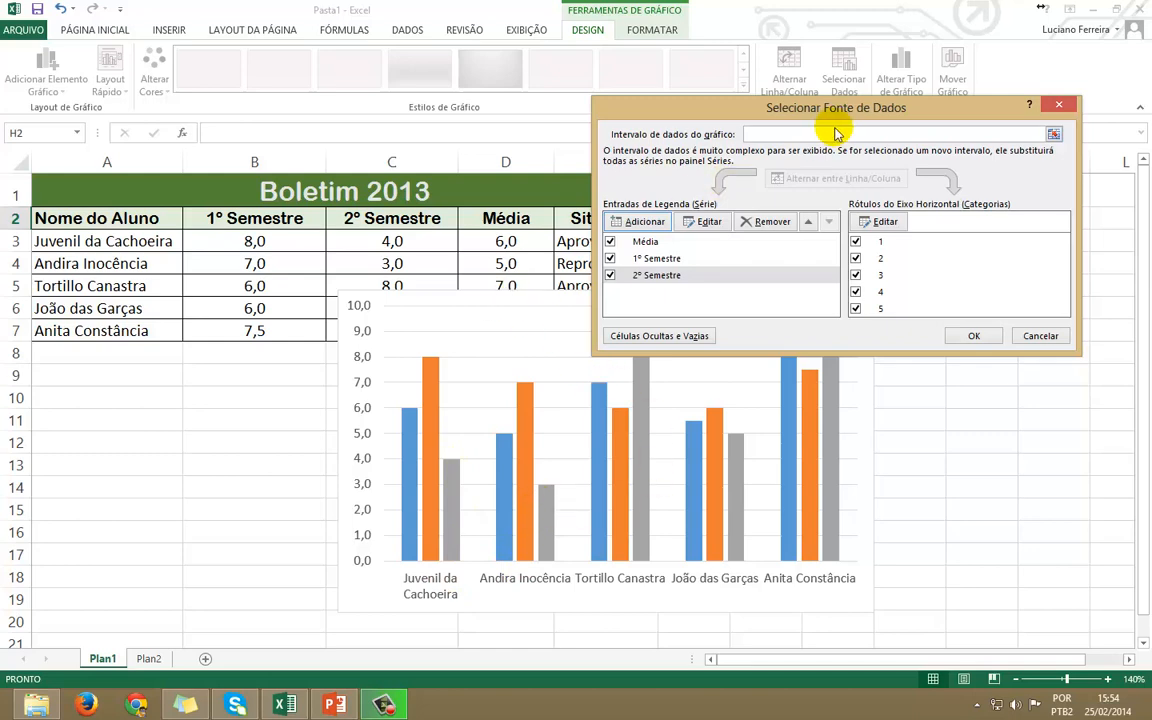
{"action": "left_click_drag", "start_coordinate": [838, 115], "coordinate": [748, 30]}
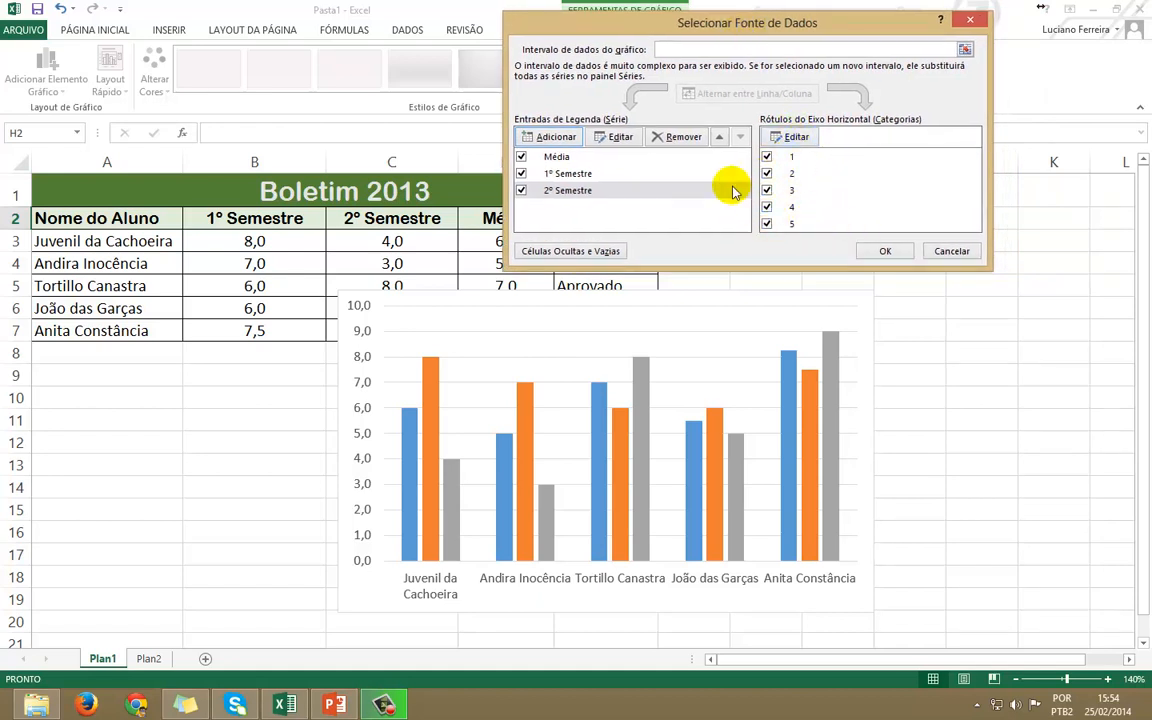
{"action": "left_click", "coordinate": [886, 253]}
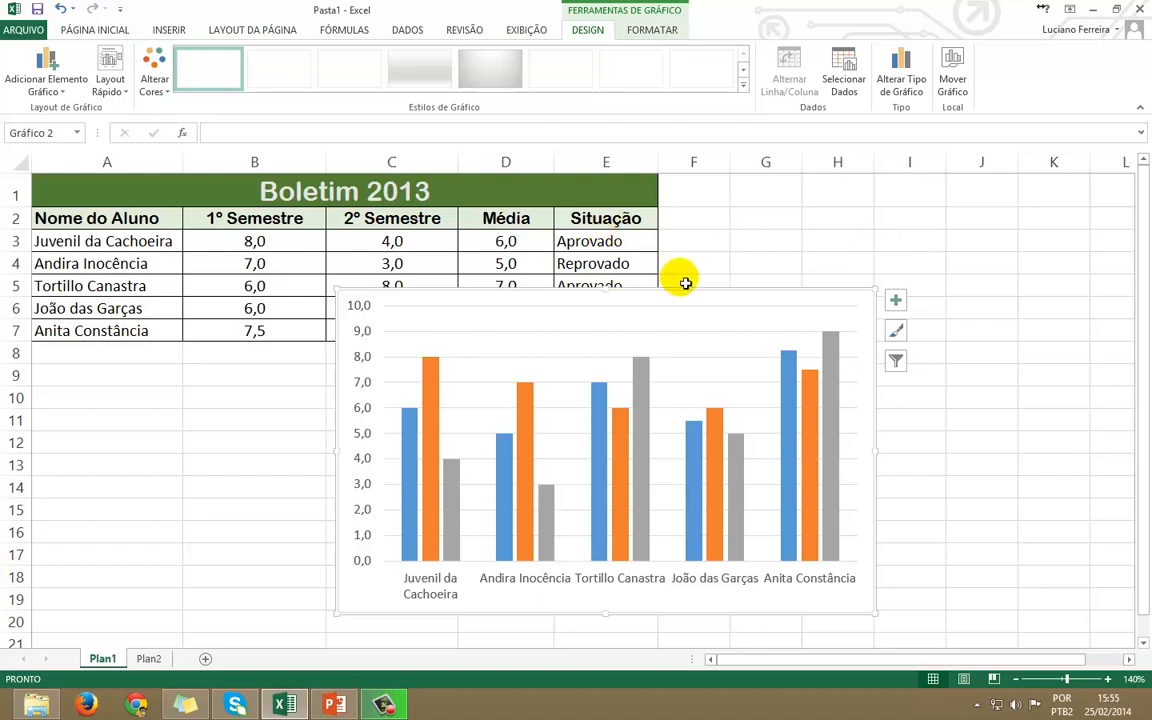
Move the column chart beside the Boletim 2013 table so it starts at column F in about row 1
{"action": "mouse_move", "coordinate": [705, 298]}
{"action": "left_mouse_down"}
{"action": "mouse_move", "coordinate": [771, 334]}
{"action": "mouse_move", "coordinate": [919, 363]}
{"action": "mouse_move", "coordinate": [805, 358]}
{"action": "left_mouse_up"}
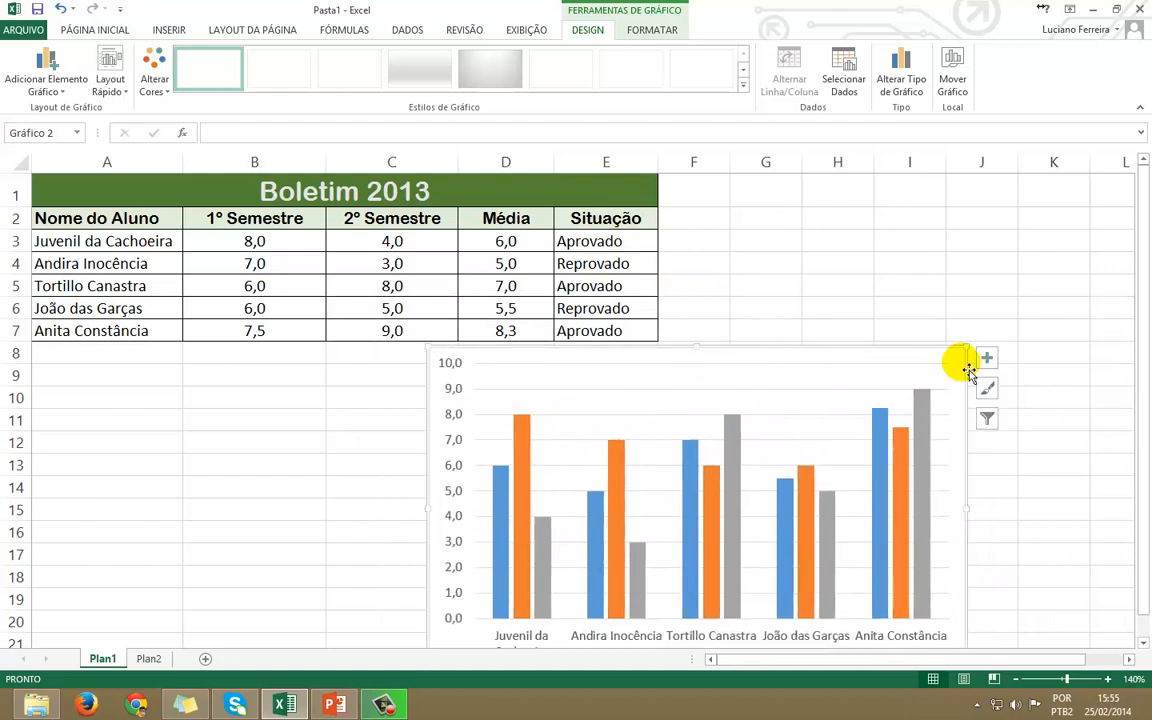
{"action": "left_click_drag", "start_coordinate": [548, 355], "coordinate": [785, 193]}
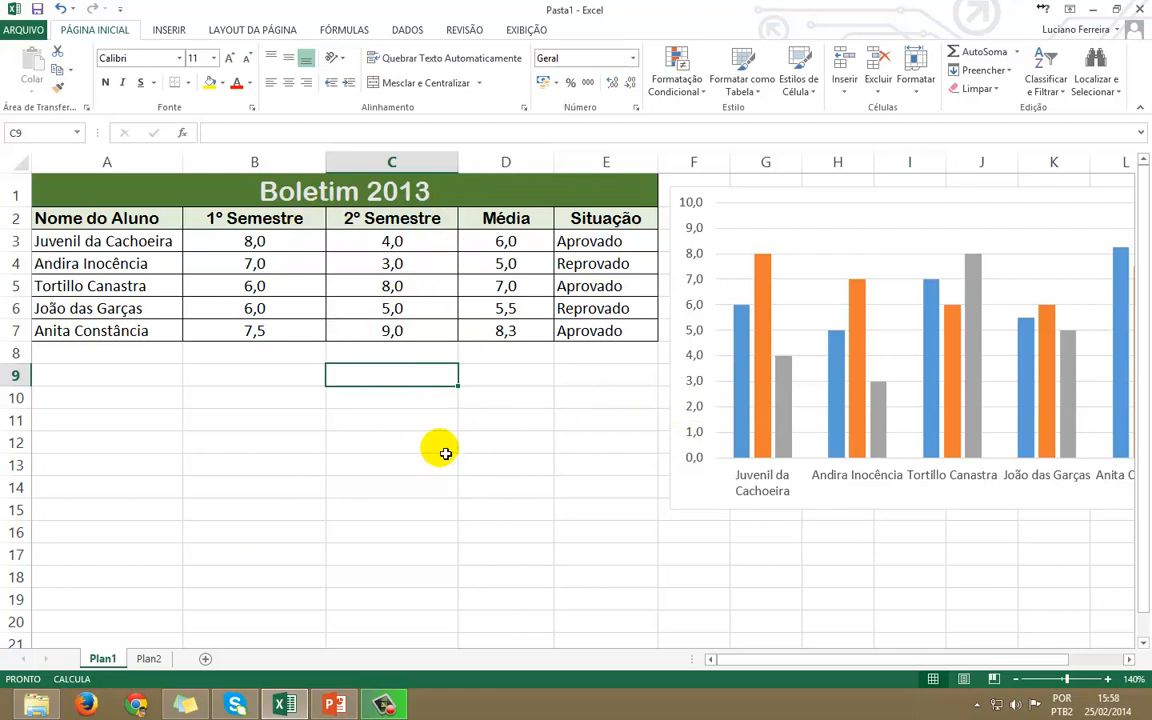
Insert a 2D pie chart based on the Boletim 2013 table and place it below the table at about row 9
{"action": "left_click", "coordinate": [488, 249]}
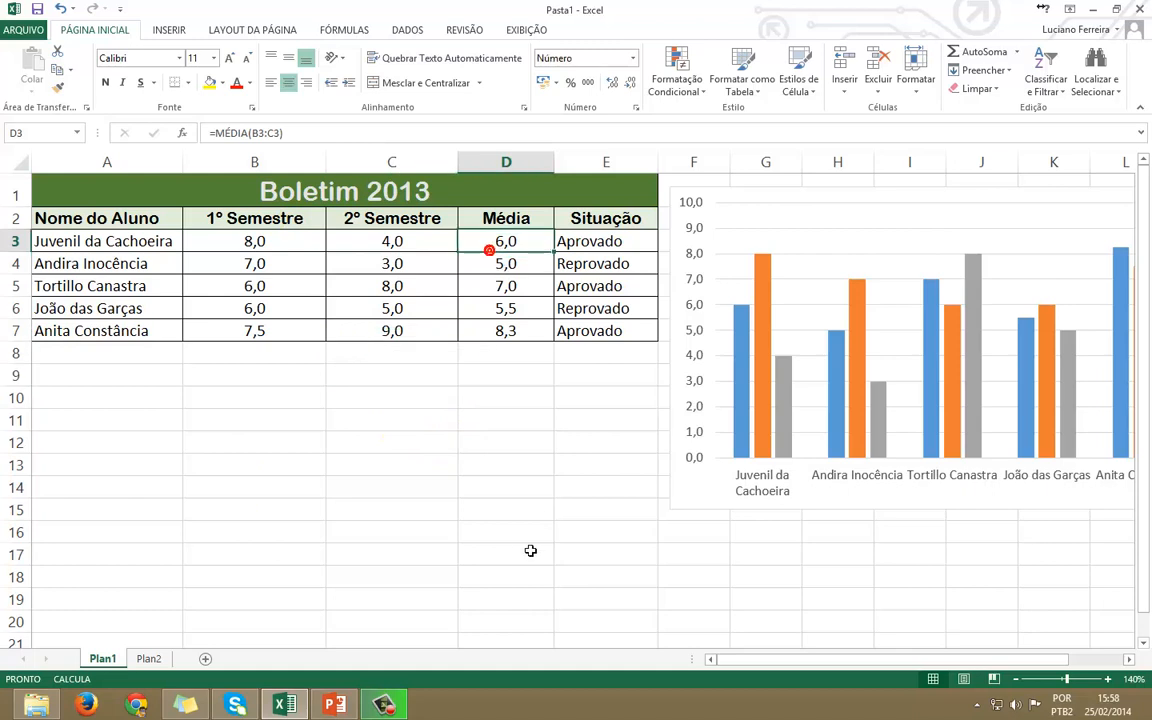
{"action": "left_click", "coordinate": [425, 264]}
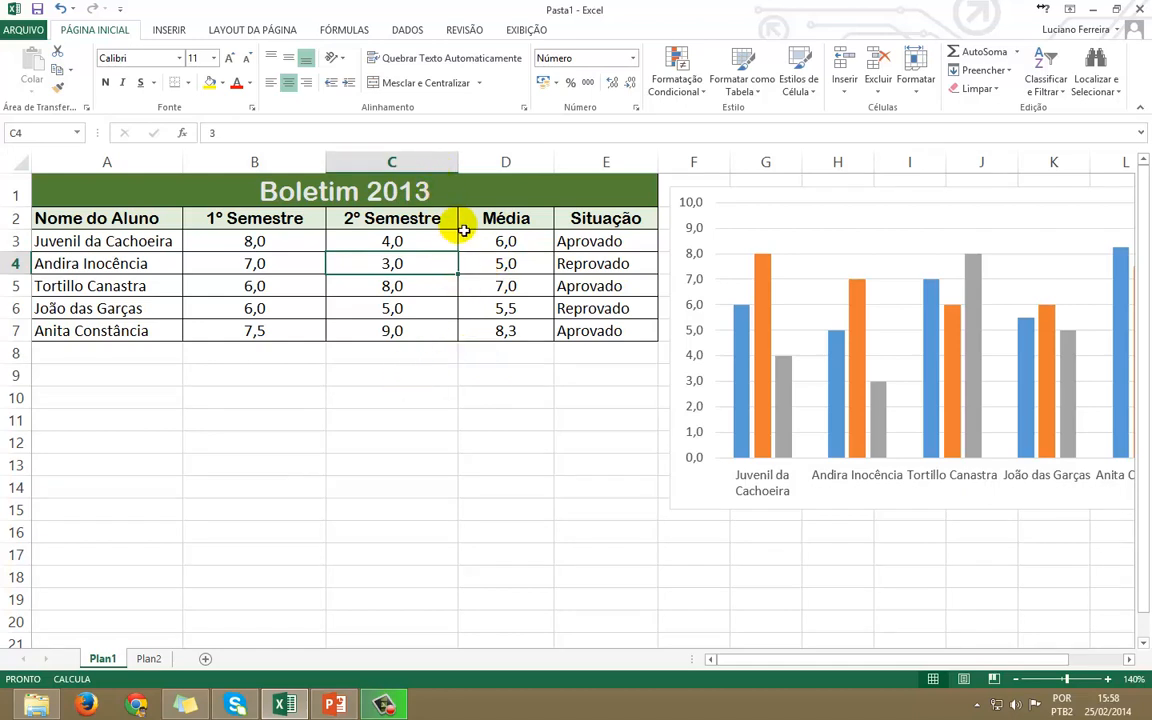
{"action": "left_click", "coordinate": [166, 30]}
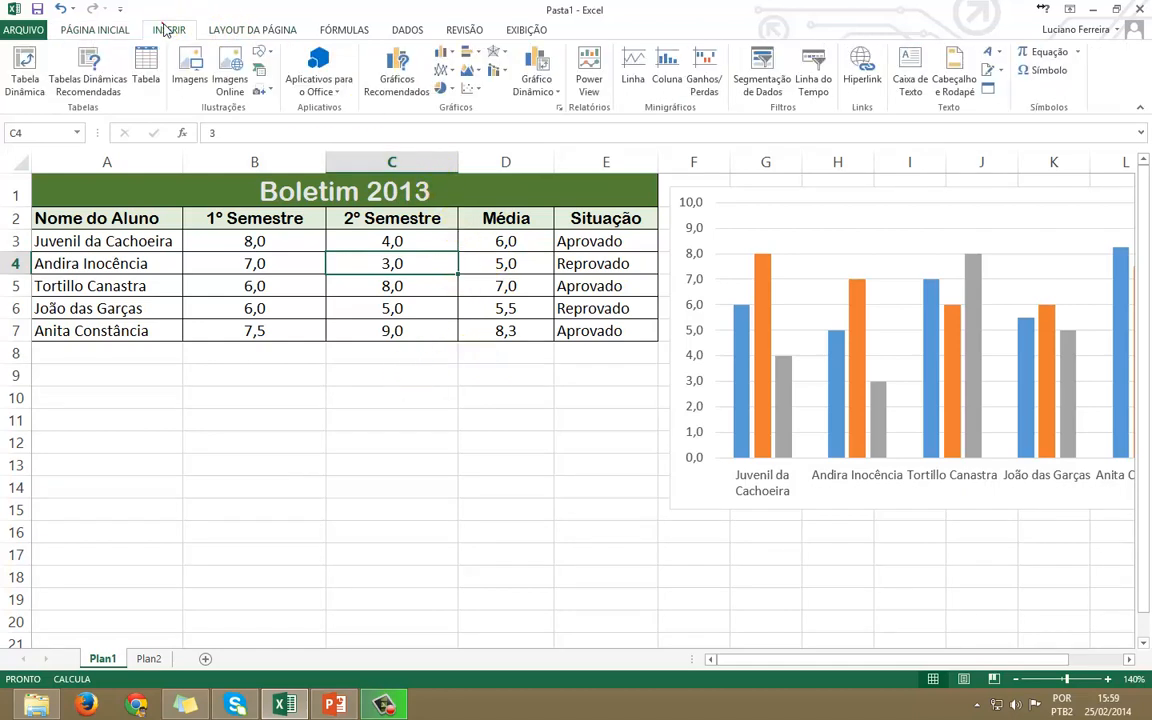
{"action": "left_click", "coordinate": [443, 90]}
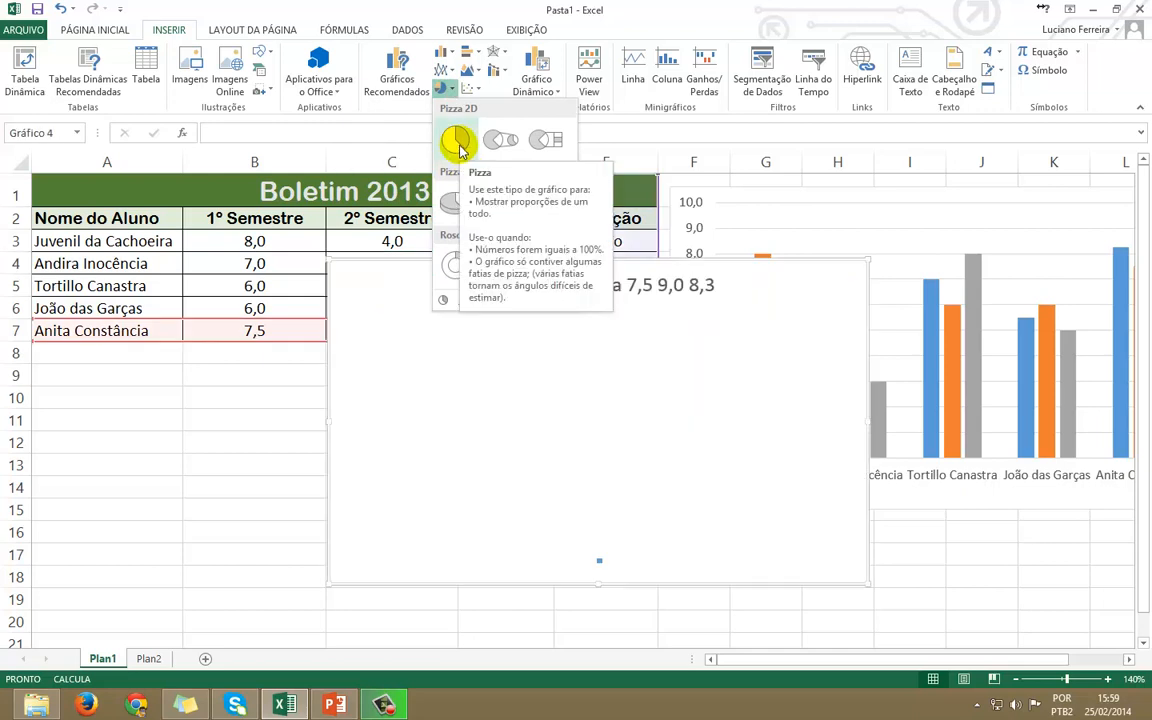
{"action": "left_click", "coordinate": [457, 146]}
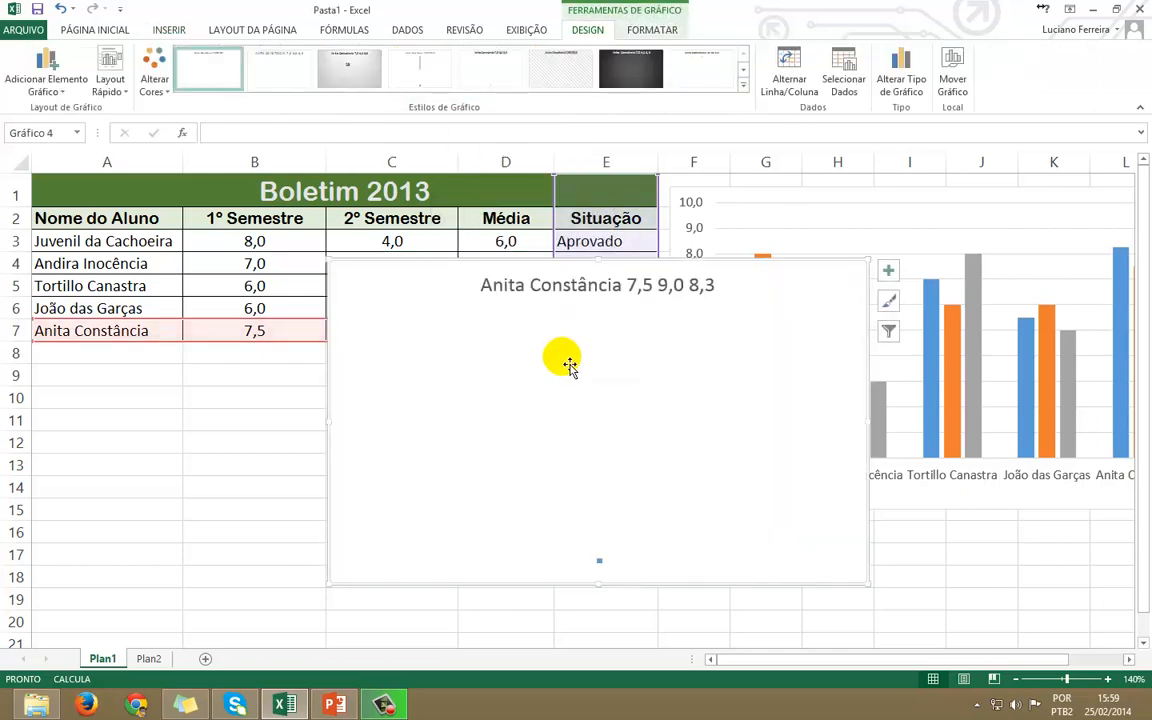
{"action": "left_click_drag", "start_coordinate": [687, 260], "coordinate": [515, 408]}
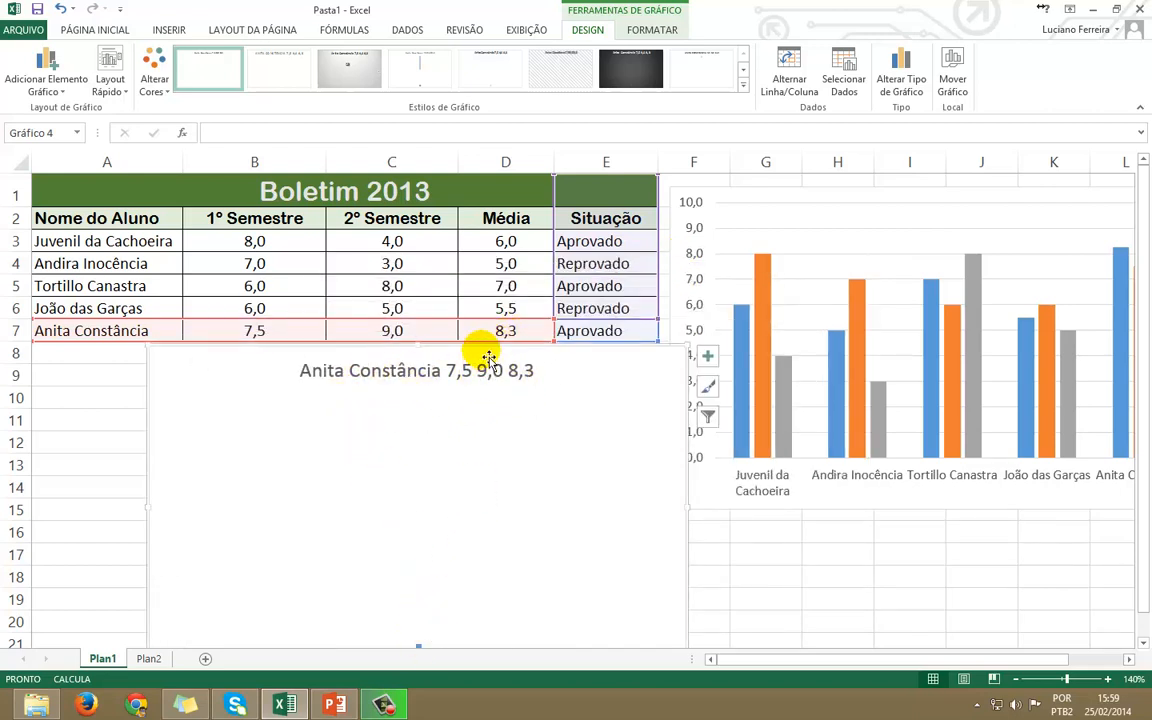
{"action": "mouse_move", "coordinate": [493, 347]}
{"action": "left_mouse_down"}
{"action": "mouse_move", "coordinate": [490, 303]}
{"action": "mouse_move", "coordinate": [459, 352]}
{"action": "mouse_move", "coordinate": [499, 338]}
{"action": "mouse_move", "coordinate": [483, 371]}
{"action": "left_mouse_up"}
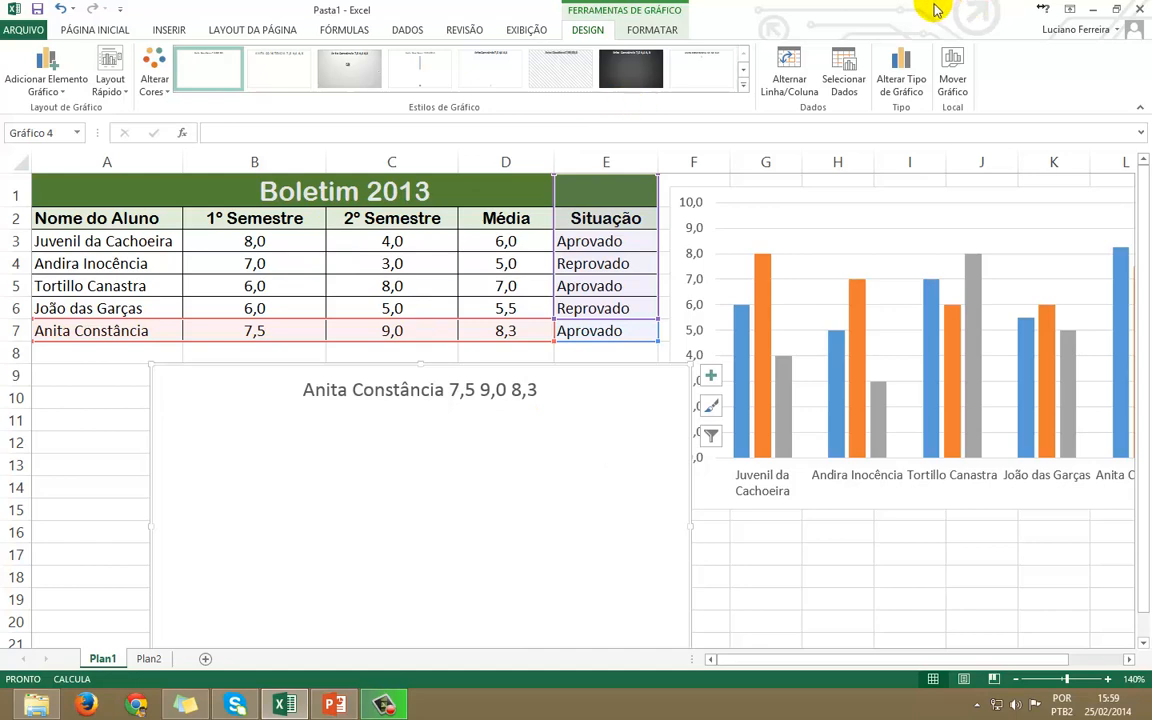
Remove the pie chart's existing series and add a new one named from cell D2 (Média)
{"action": "left_click", "coordinate": [845, 70]}
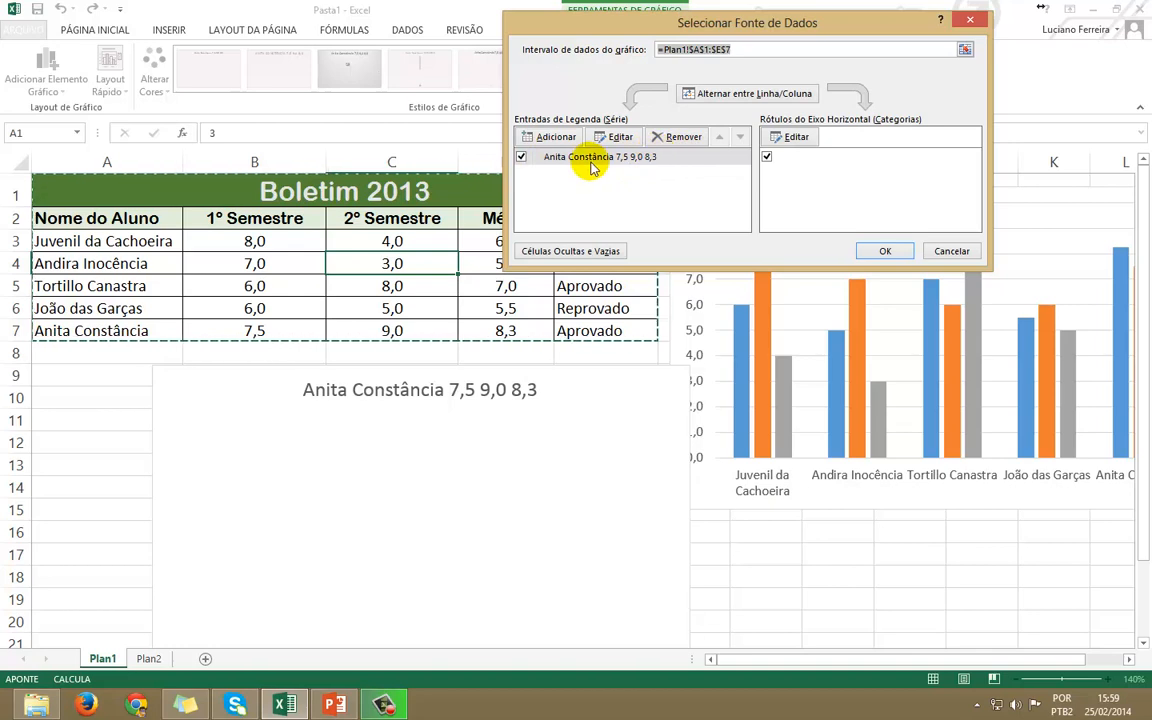
{"action": "left_click", "coordinate": [670, 143]}
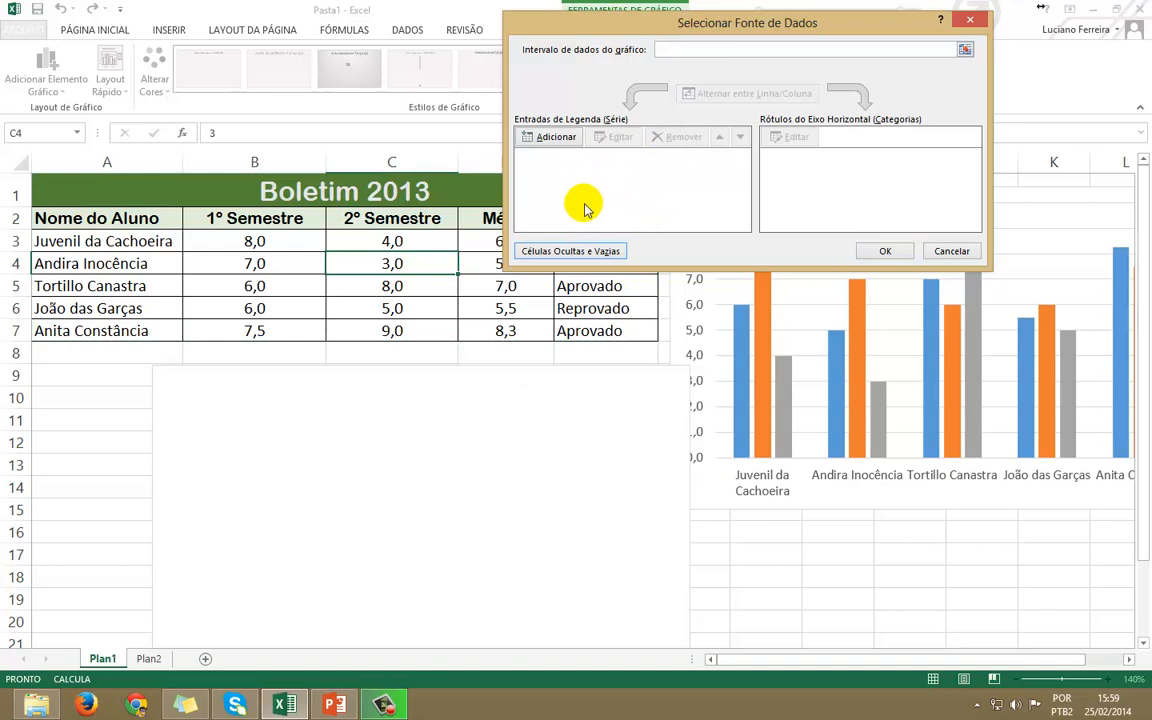
{"action": "left_click", "coordinate": [545, 138]}
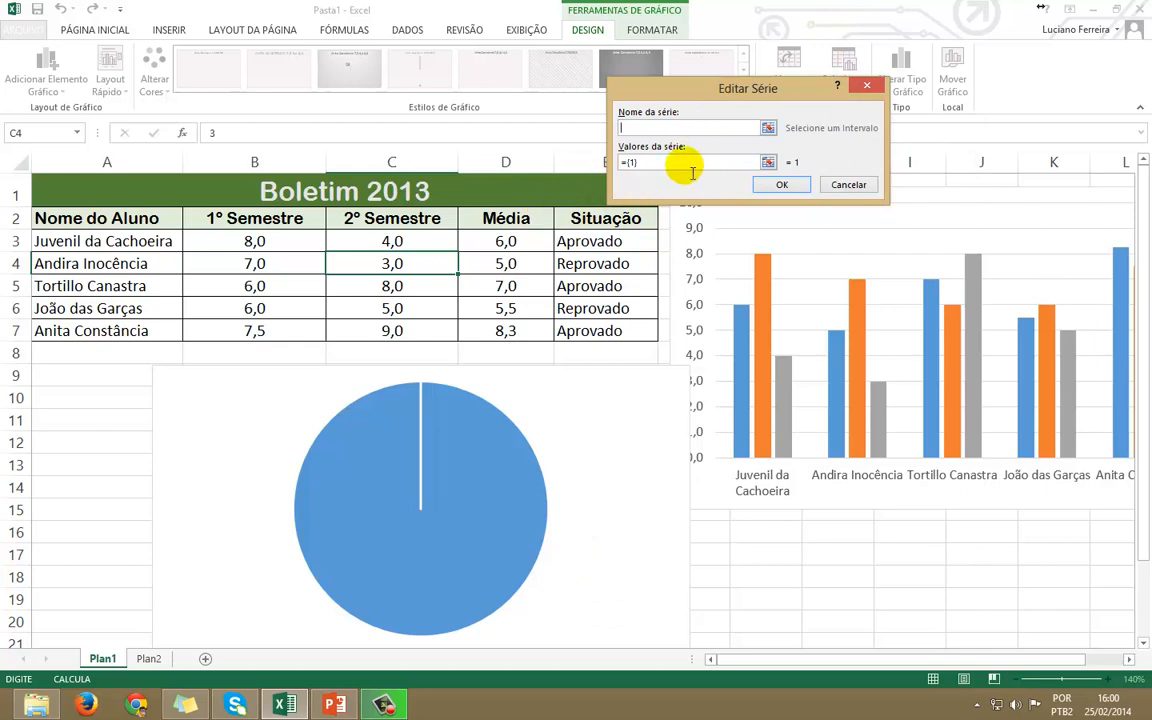
{"action": "left_click", "coordinate": [521, 225]}
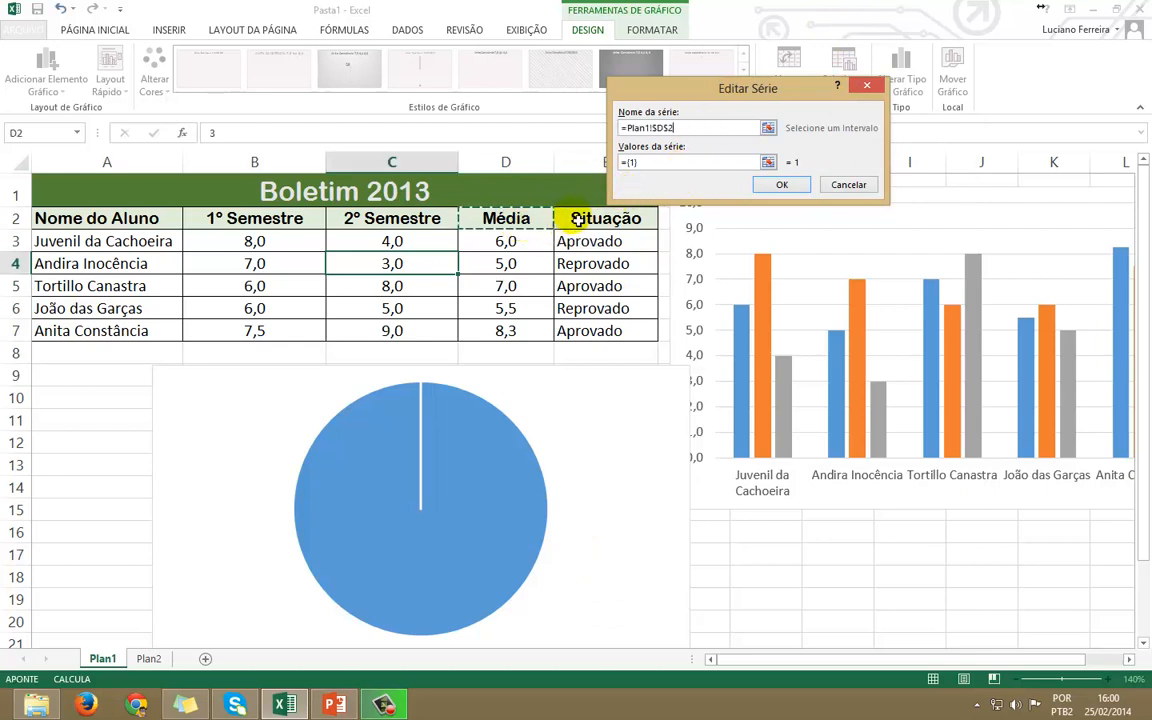
Set the pie chart's Média series values to D3:D7 on Plan1 and move the chart up to about row 7
{"action": "left_click", "coordinate": [770, 162]}
{"action": "left_click", "coordinate": [770, 162]}
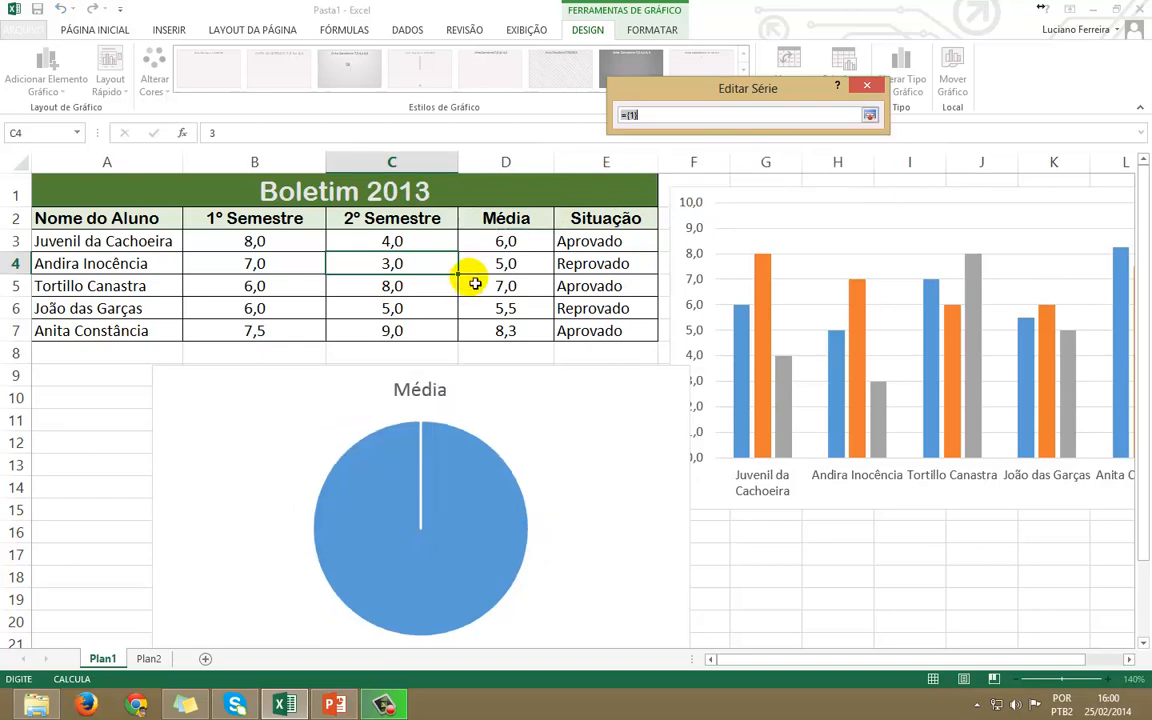
{"action": "left_click_drag", "start_coordinate": [504, 241], "coordinate": [505, 335]}
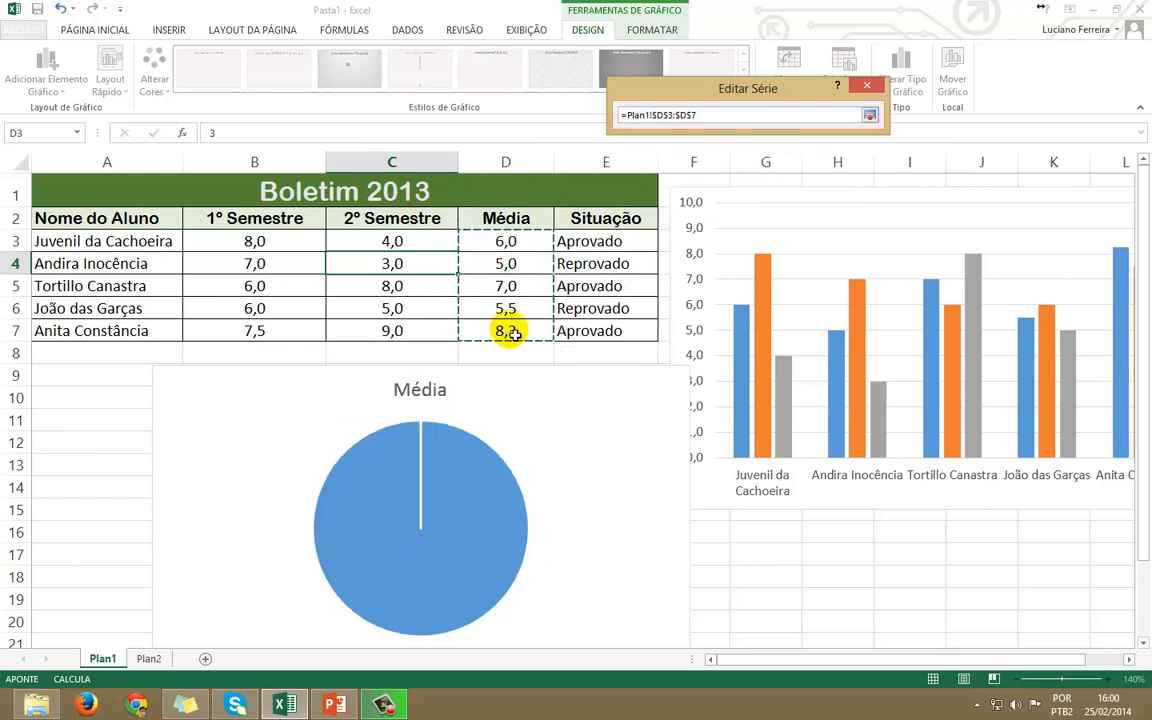
{"action": "left_click", "coordinate": [868, 119]}
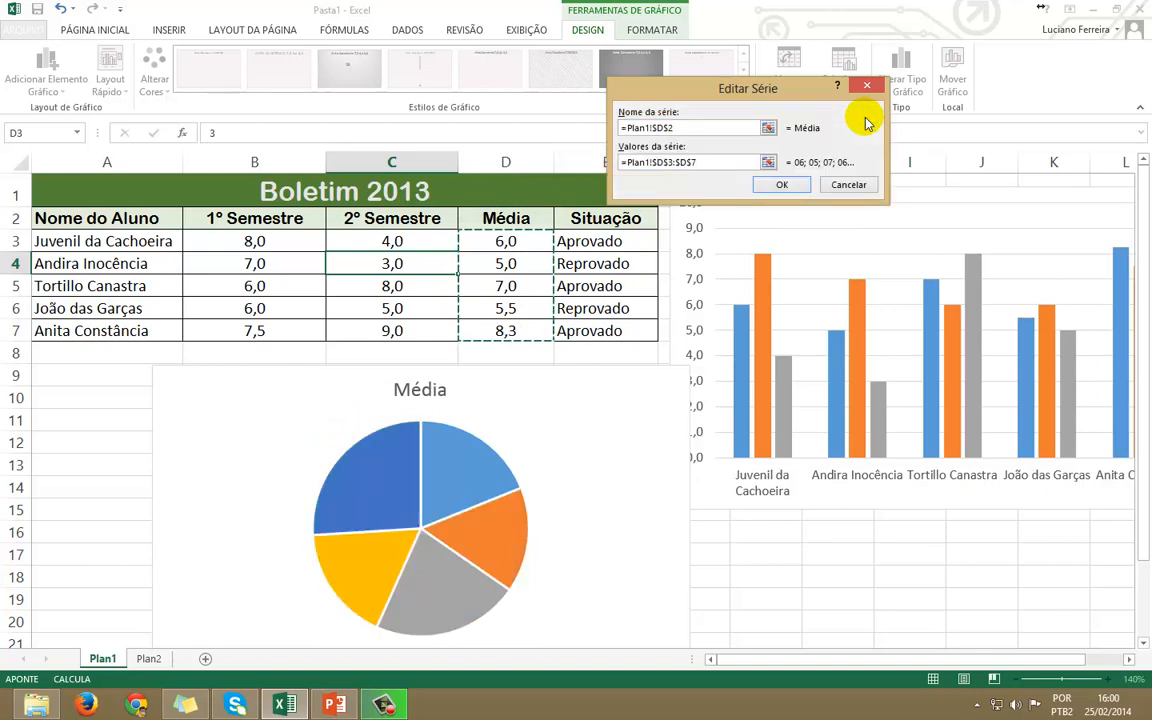
{"action": "left_click", "coordinate": [784, 184]}
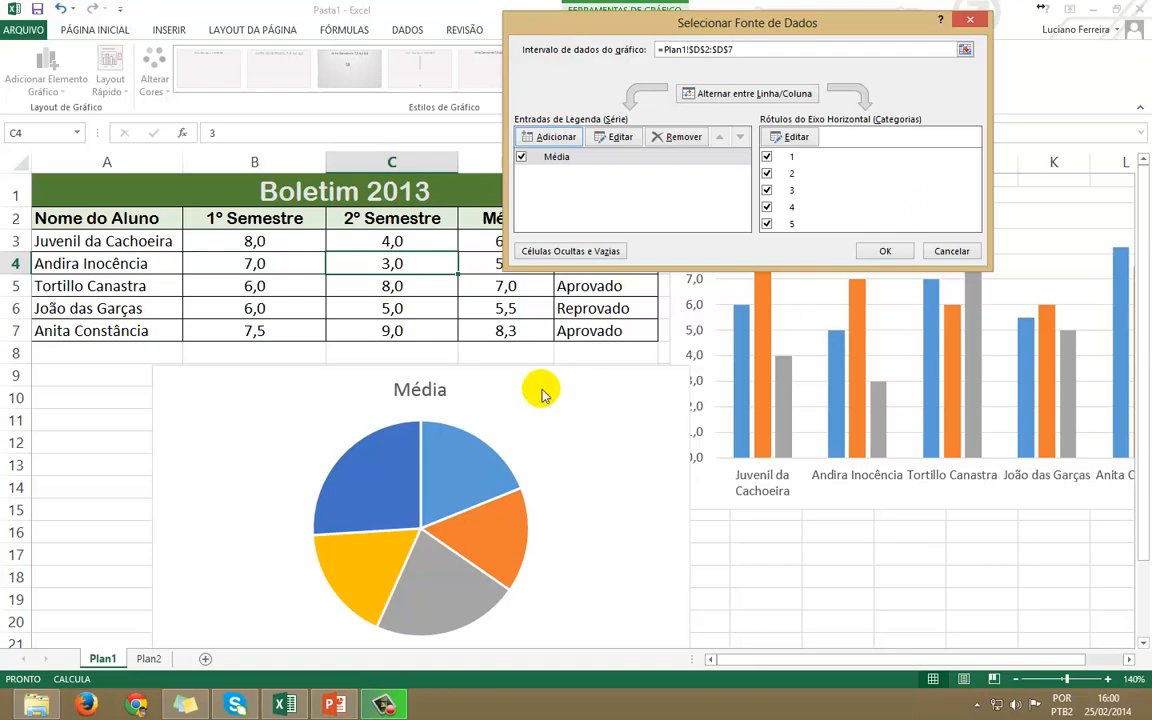
{"action": "left_click", "coordinate": [886, 251]}
{"action": "mouse_move", "coordinate": [589, 377]}
{"action": "left_mouse_down"}
{"action": "mouse_move", "coordinate": [581, 329]}
{"action": "mouse_move", "coordinate": [576, 345]}
{"action": "mouse_move", "coordinate": [549, 346]}
{"action": "left_mouse_up"}
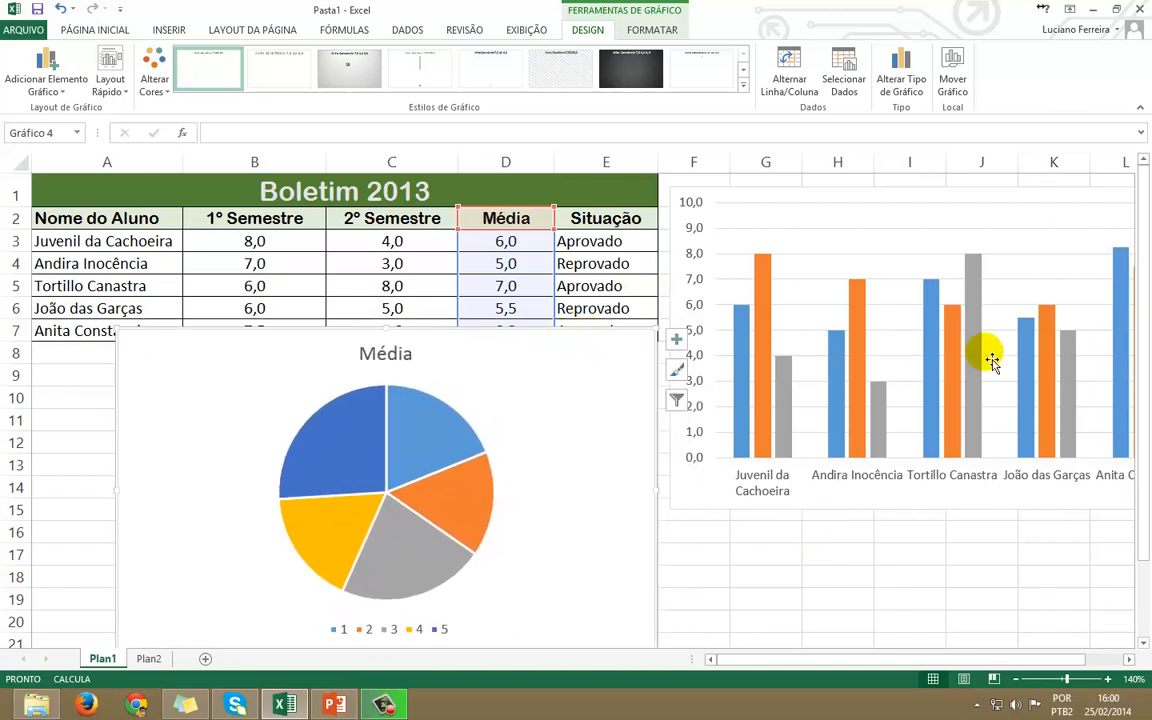
Set the pie chart's category labels to A3:A7 on Plan1 and move the chart below the table to about row 10
{"action": "left_click", "coordinate": [421, 440]}
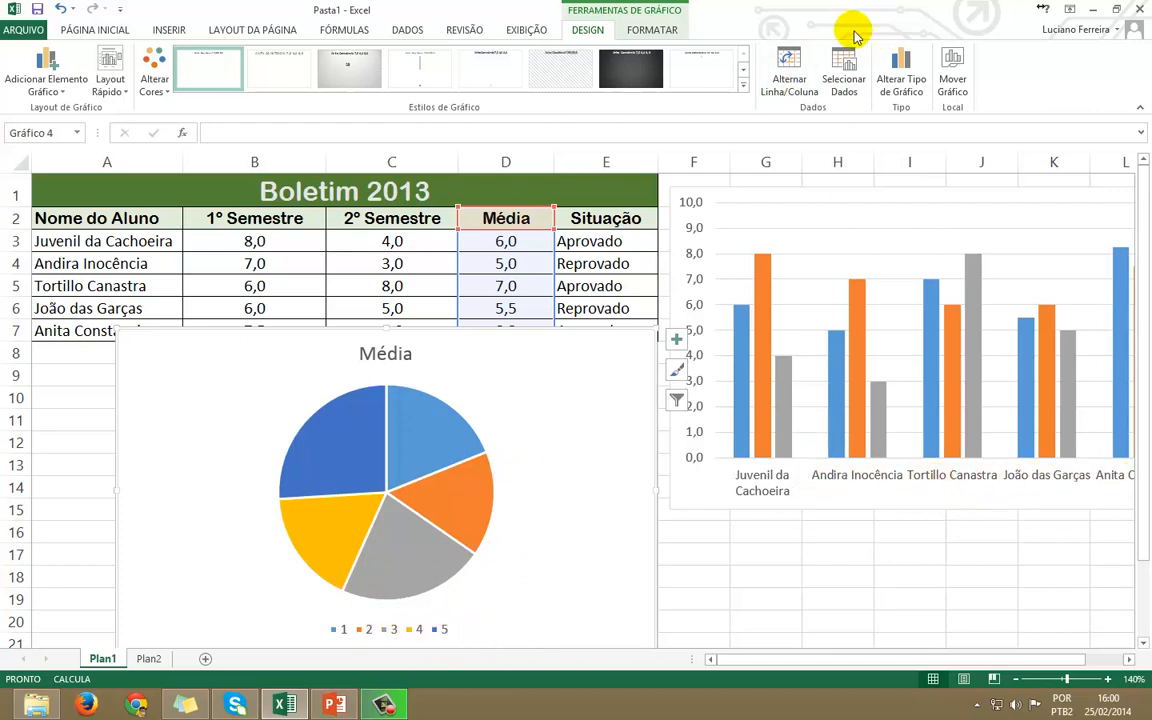
{"action": "left_click", "coordinate": [845, 65]}
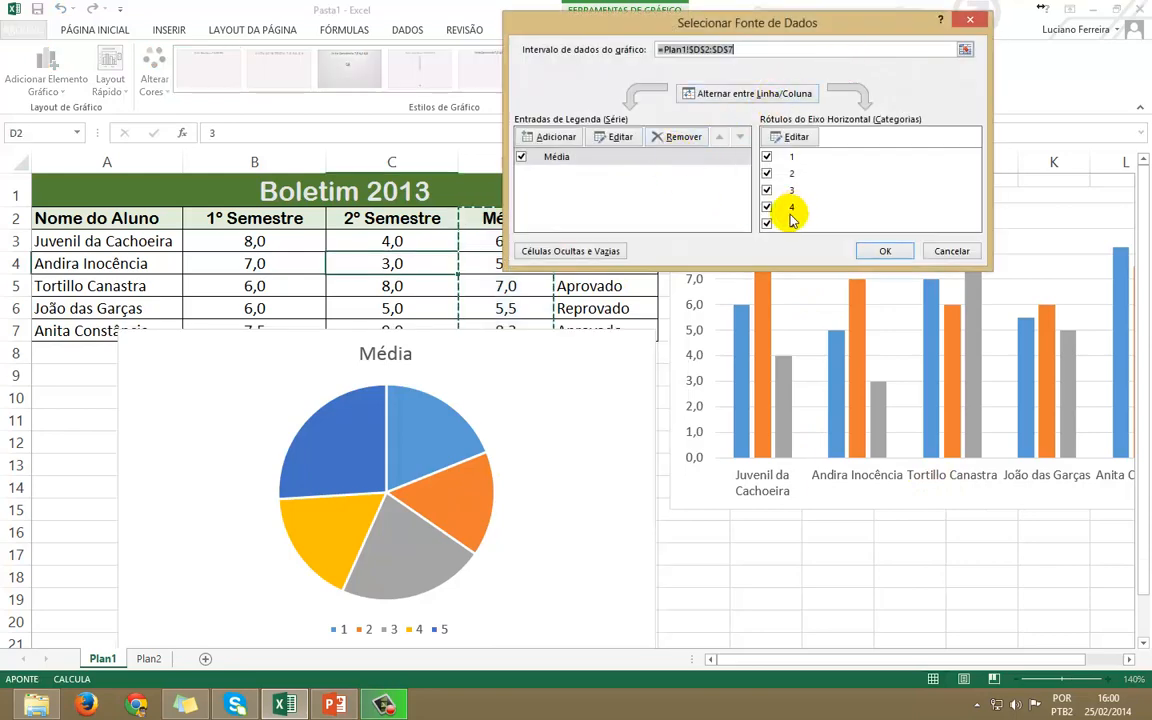
{"action": "left_click", "coordinate": [792, 137]}
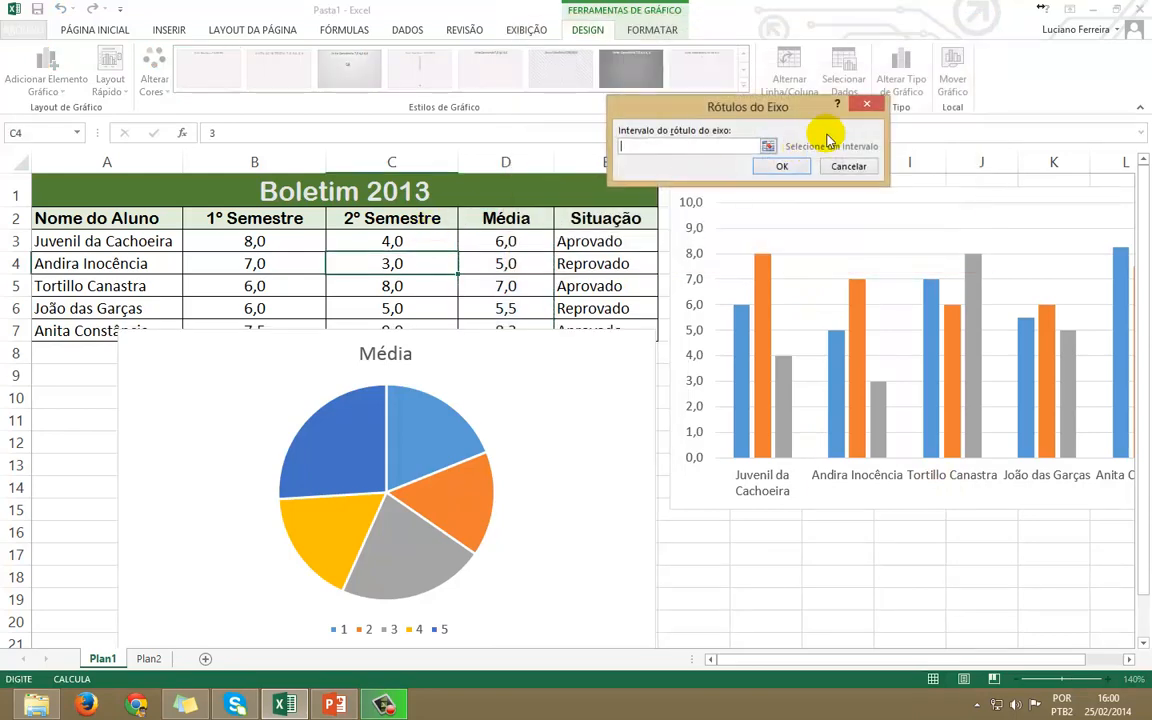
{"action": "left_click_drag", "start_coordinate": [104, 238], "coordinate": [85, 325]}
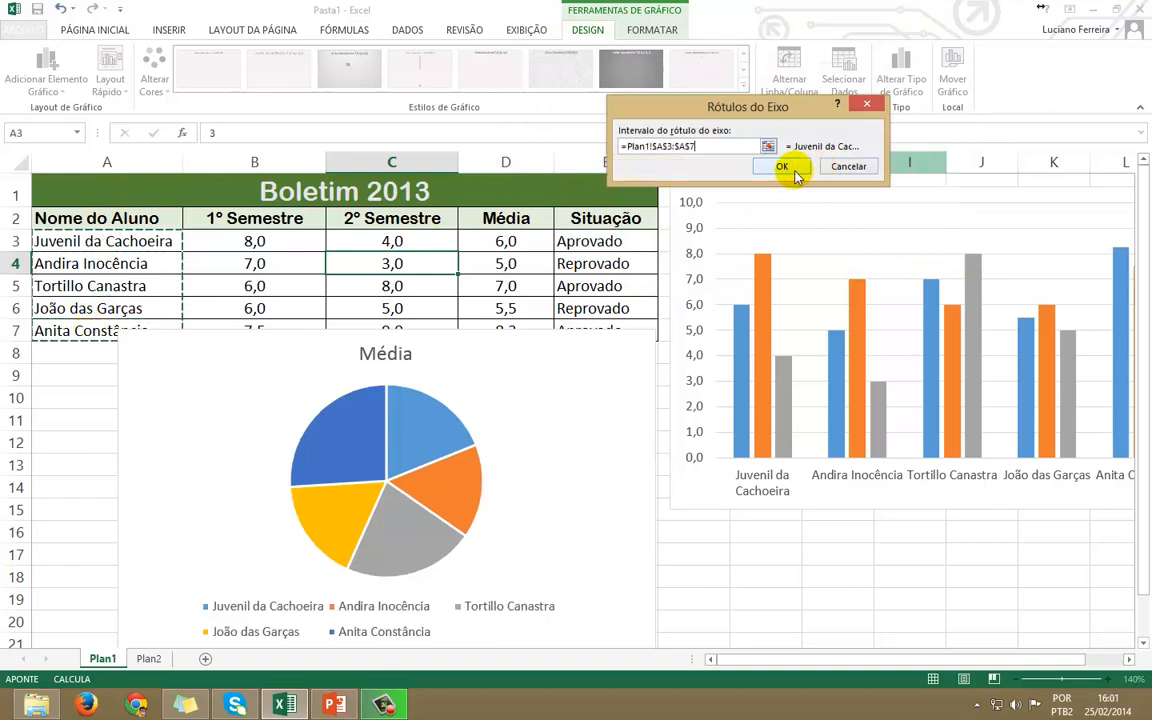
{"action": "left_click", "coordinate": [782, 167]}
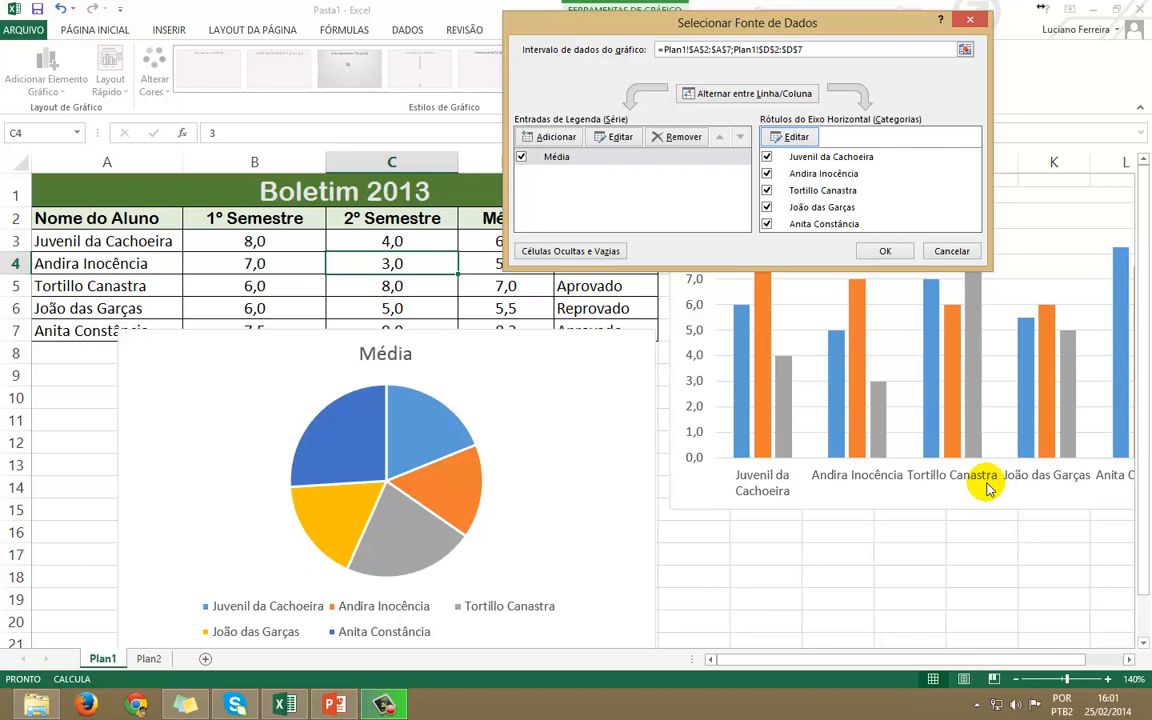
{"action": "left_click", "coordinate": [885, 252]}
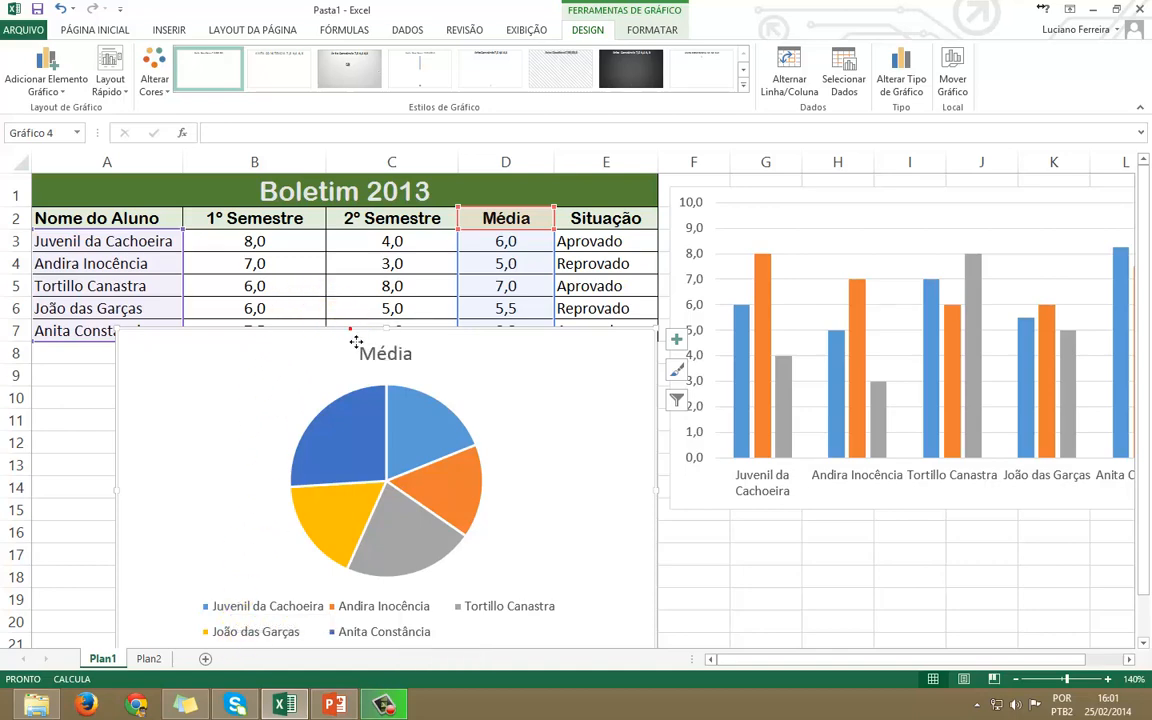
{"action": "left_click_drag", "start_coordinate": [356, 338], "coordinate": [283, 386]}
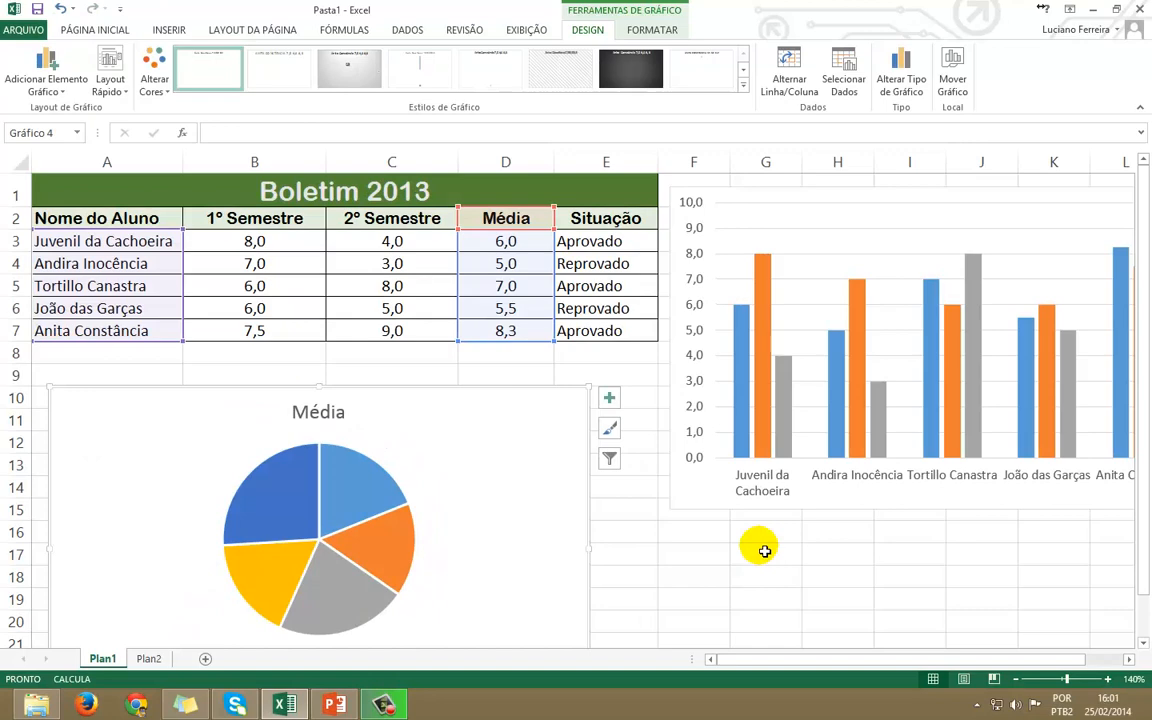
Insert an empty 2D line chart at about cell C5 and begin adding a data series to it
{"action": "left_click", "coordinate": [764, 551]}
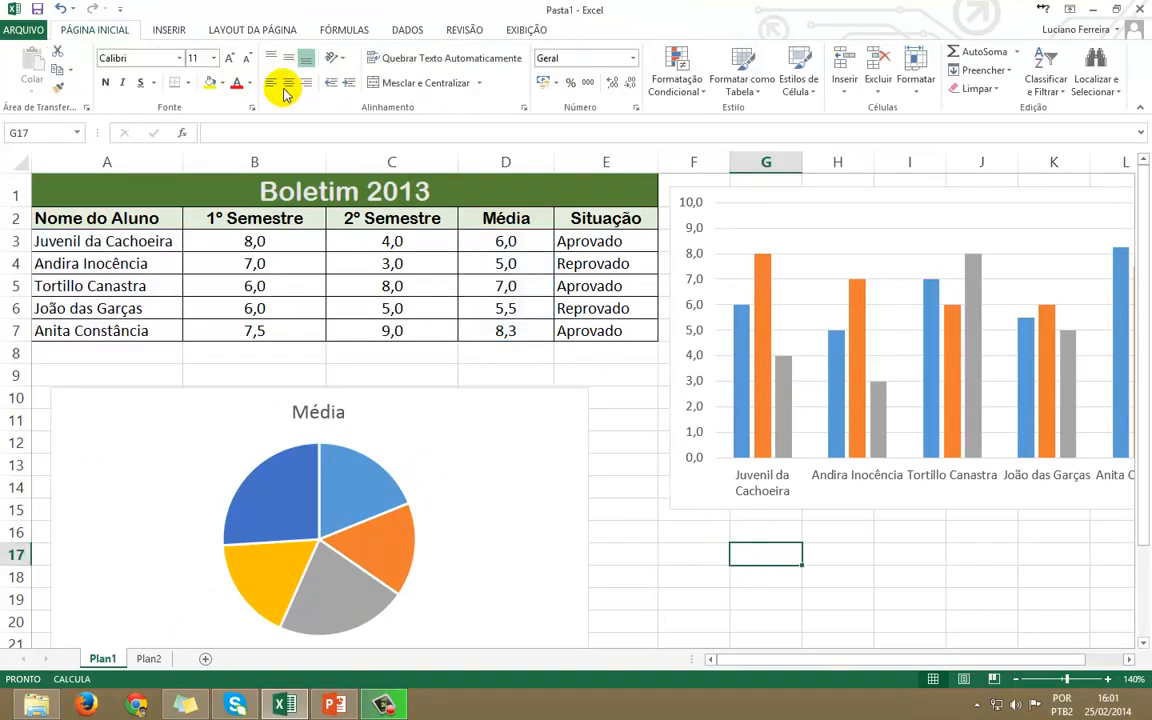
{"action": "left_click", "coordinate": [181, 32]}
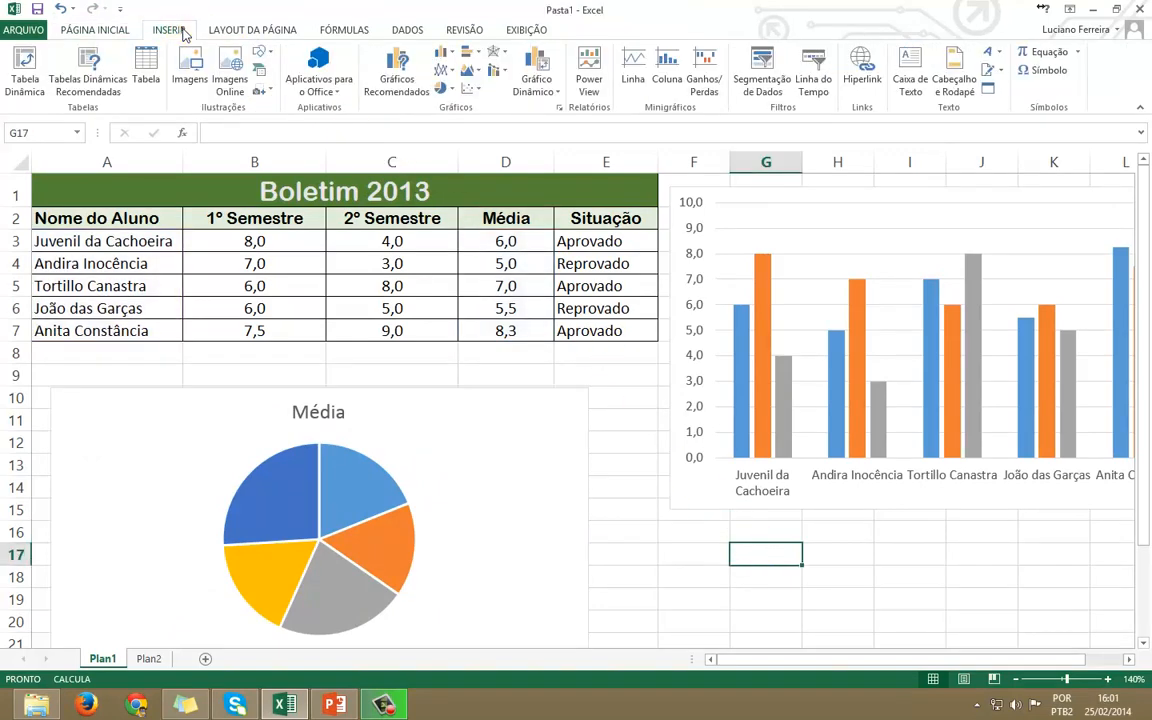
{"action": "left_click", "coordinate": [450, 72]}
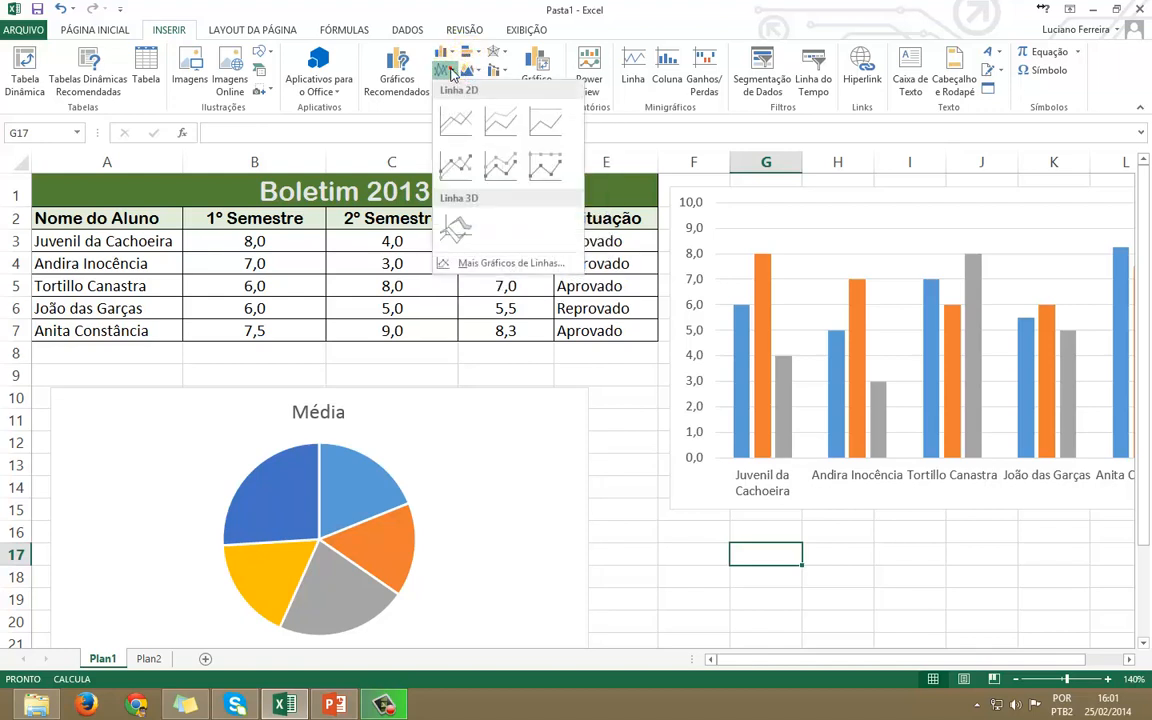
{"action": "left_click", "coordinate": [456, 122]}
{"action": "left_click_drag", "start_coordinate": [560, 270], "coordinate": [584, 284]}
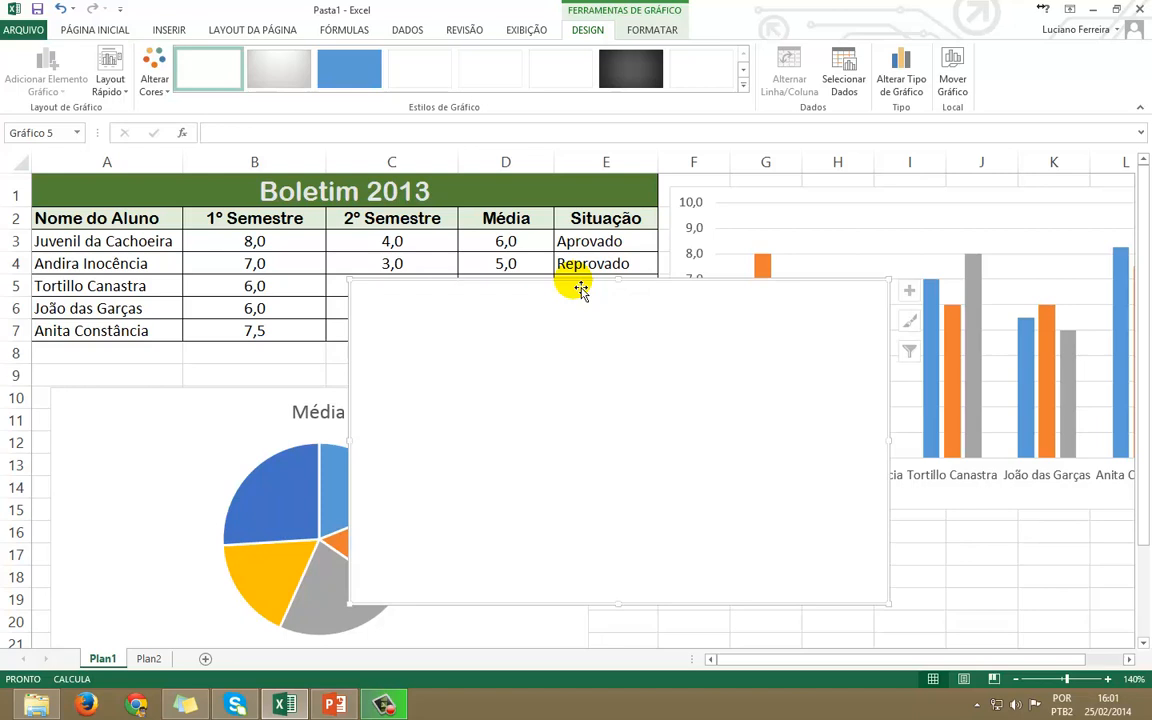
{"action": "left_click", "coordinate": [842, 79]}
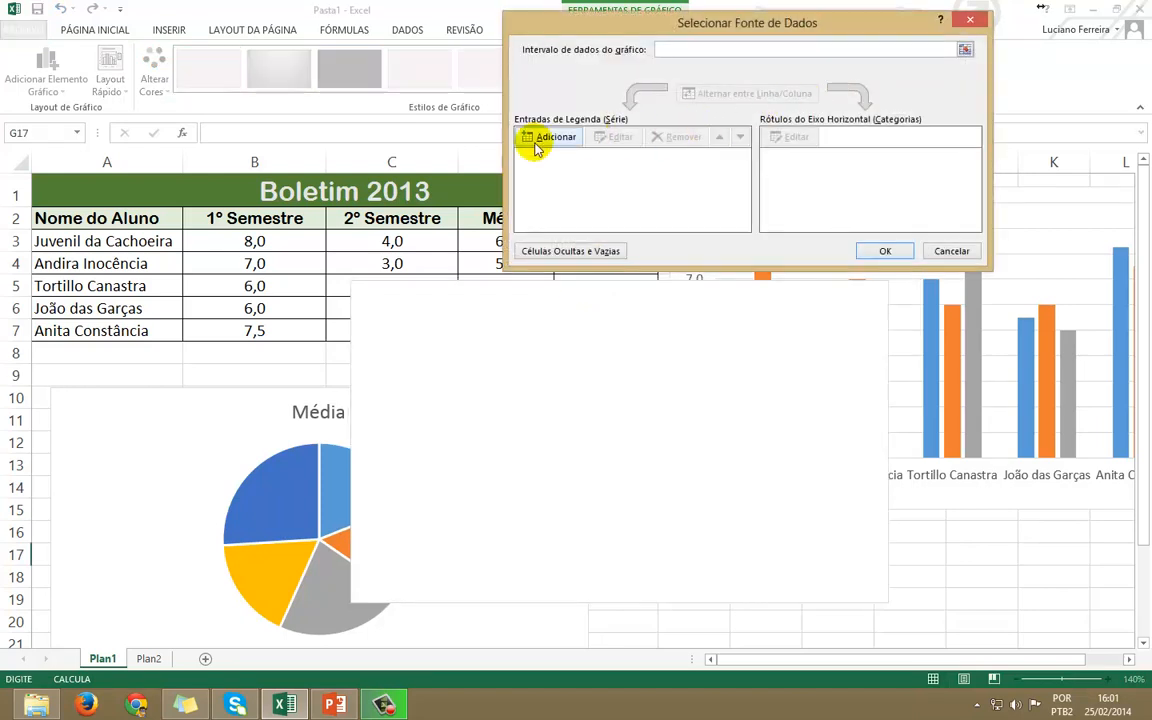
{"action": "left_click", "coordinate": [537, 146]}
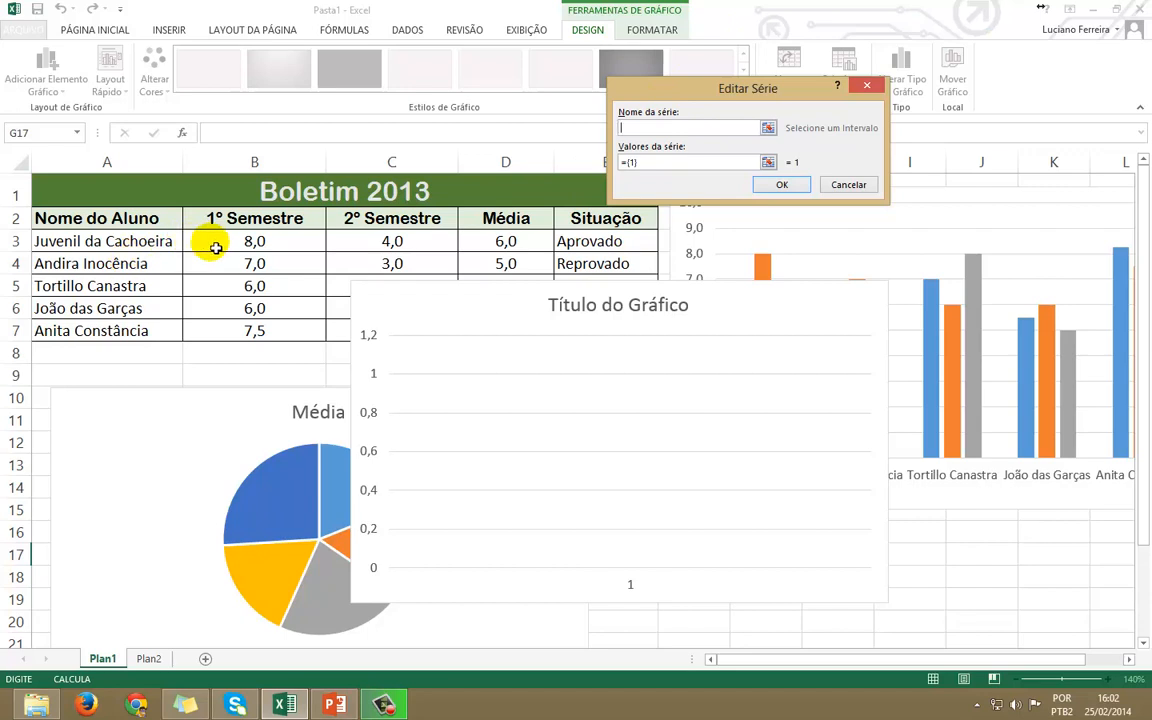
{"action": "left_click_drag", "start_coordinate": [215, 247], "coordinate": [290, 246]}
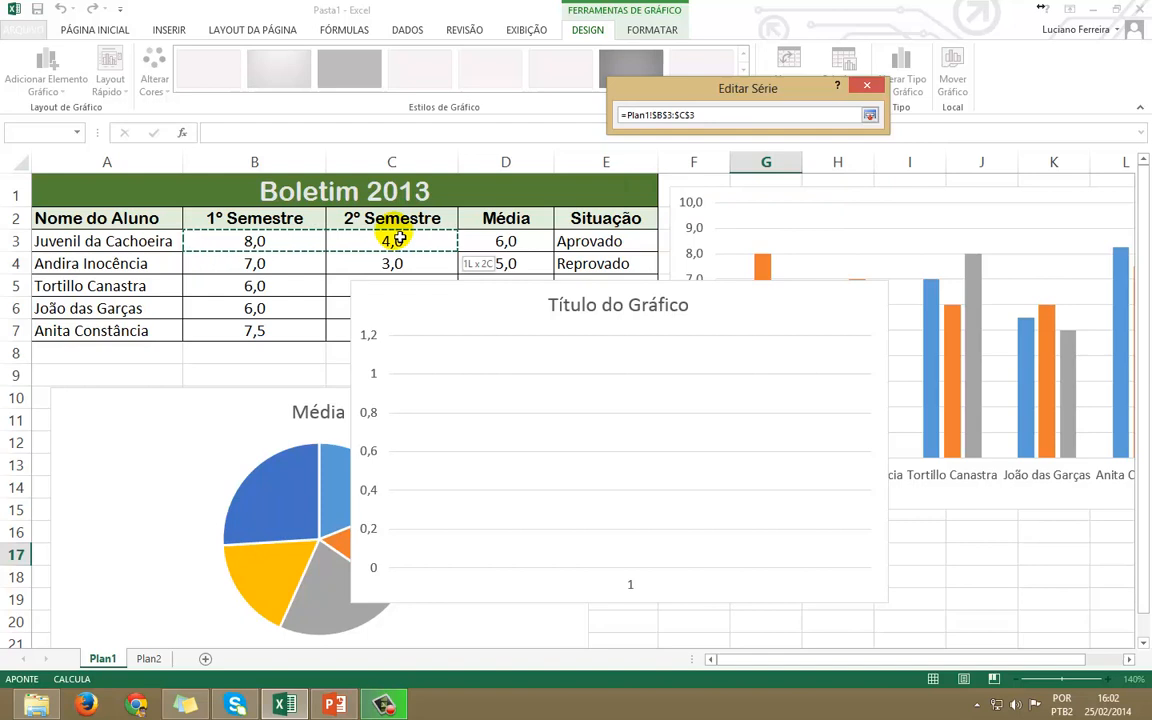
{"action": "left_click_drag", "start_coordinate": [395, 238], "coordinate": [397, 238]}
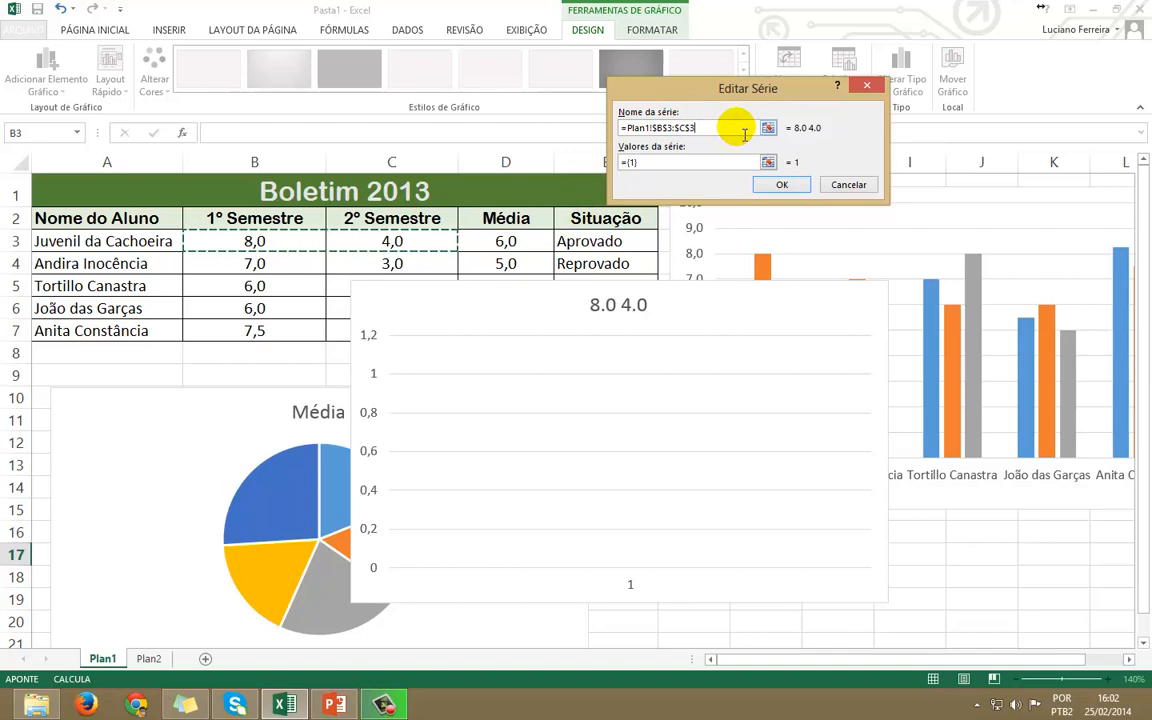
{"action": "left_click", "coordinate": [725, 129]}
{"action": "left_click", "coordinate": [725, 130]}
{"action": "left_click_drag", "start_coordinate": [724, 132], "coordinate": [453, 131]}
{"action": "key", "text": "BackSpace"}
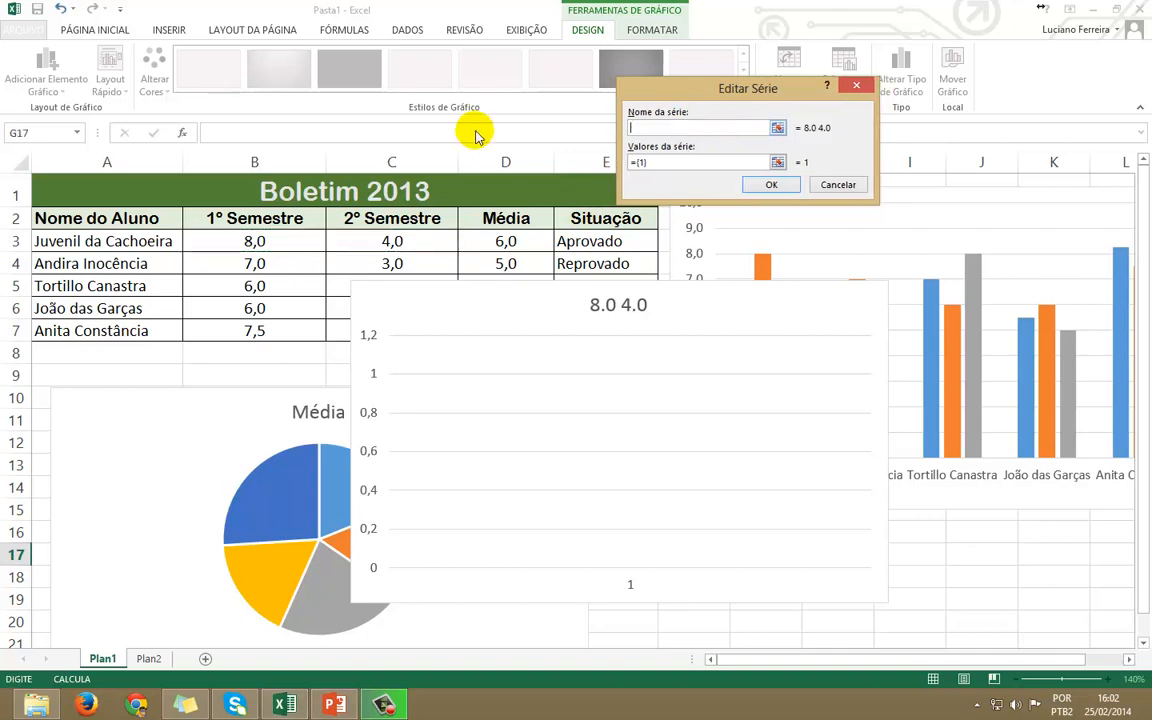
Name the line chart's first series from cell A3 and set its values to B3:C3 on Plan1
{"action": "left_click", "coordinate": [778, 129]}
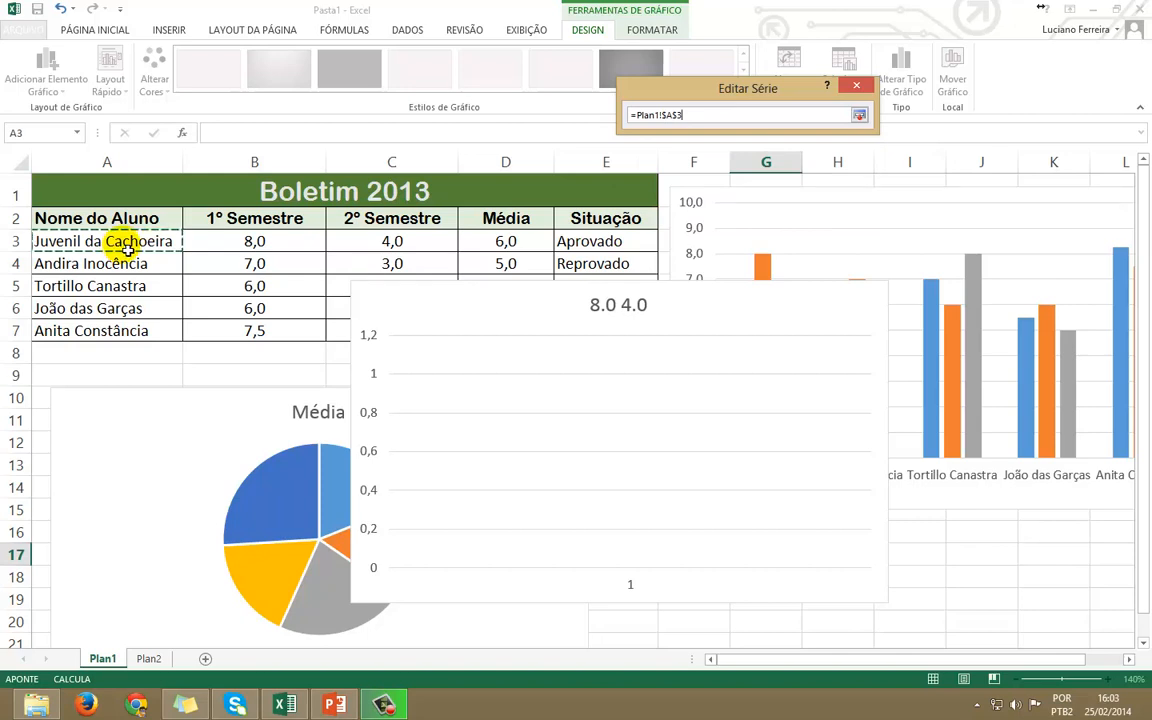
{"action": "left_click", "coordinate": [859, 115]}
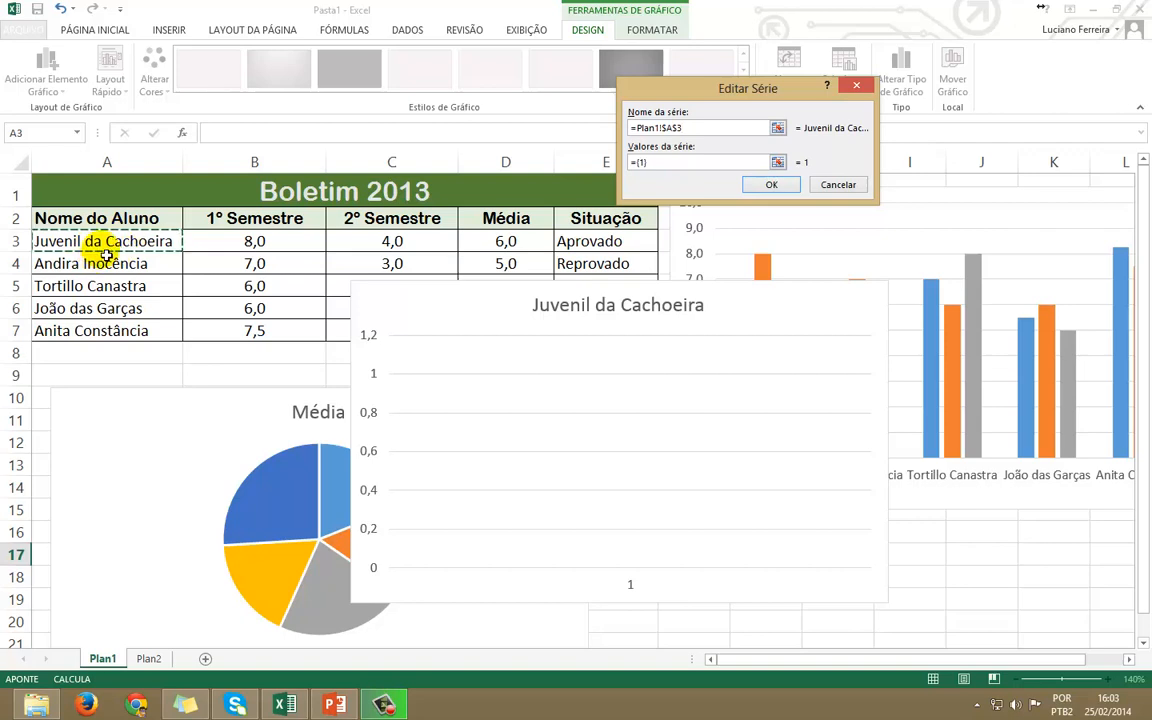
{"action": "left_click", "coordinate": [777, 161]}
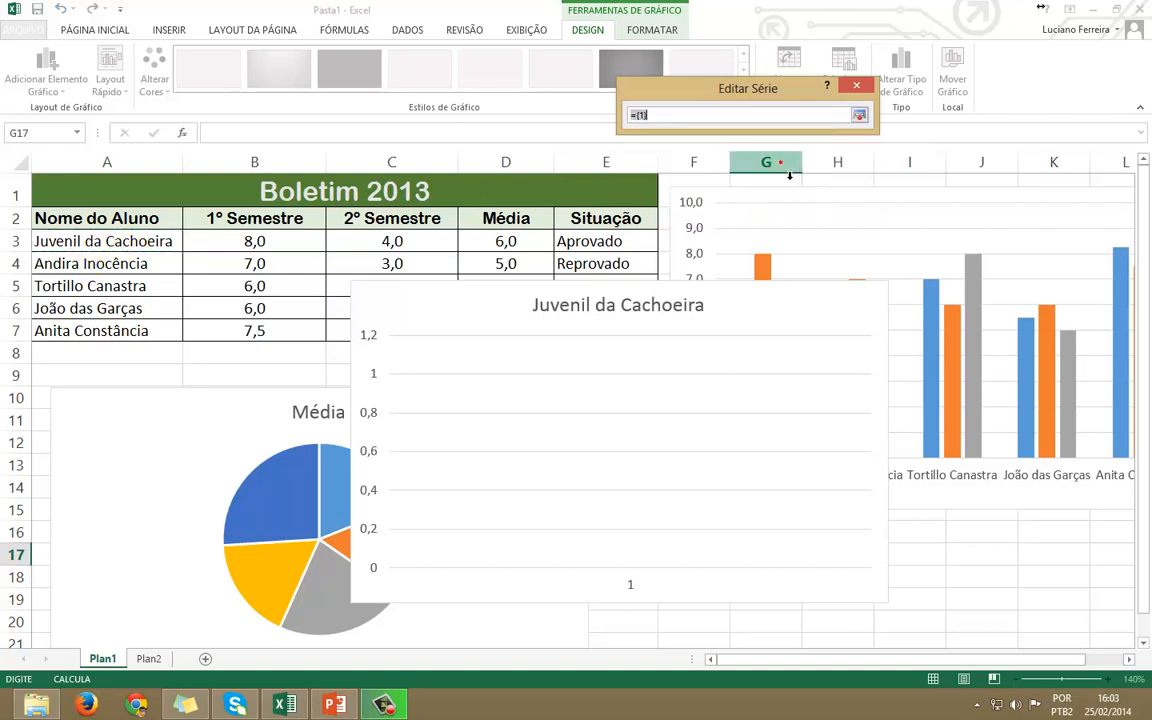
{"action": "left_click_drag", "start_coordinate": [252, 252], "coordinate": [409, 258]}
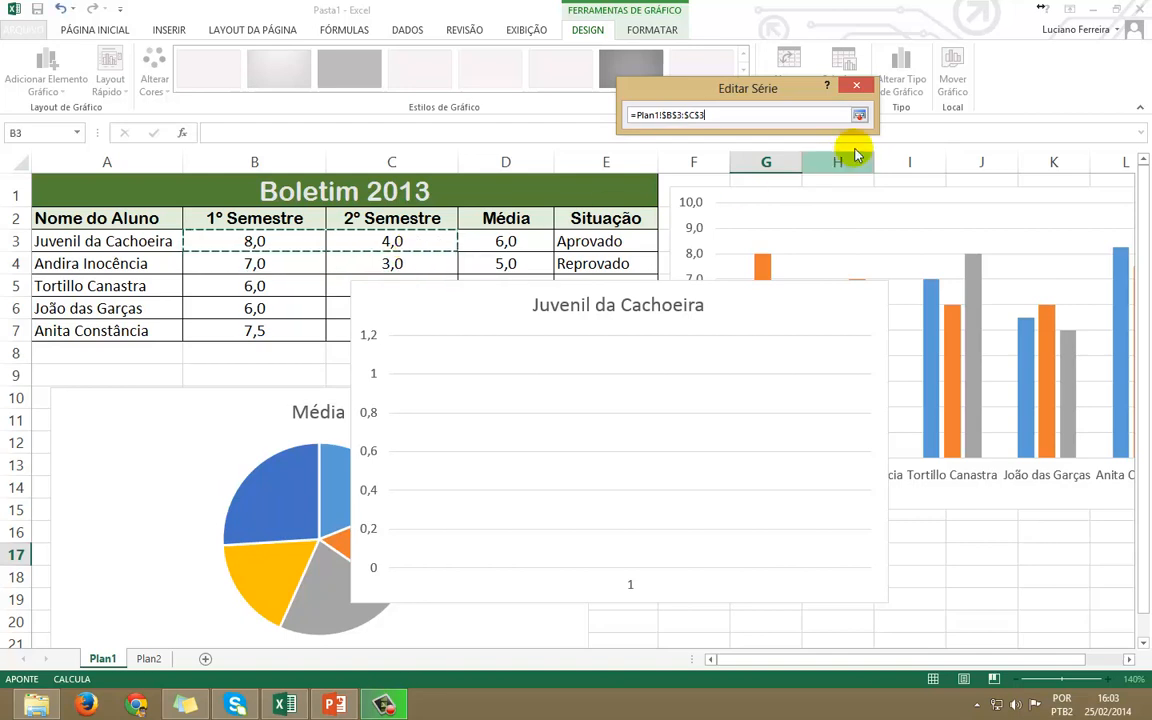
{"action": "left_click", "coordinate": [859, 115]}
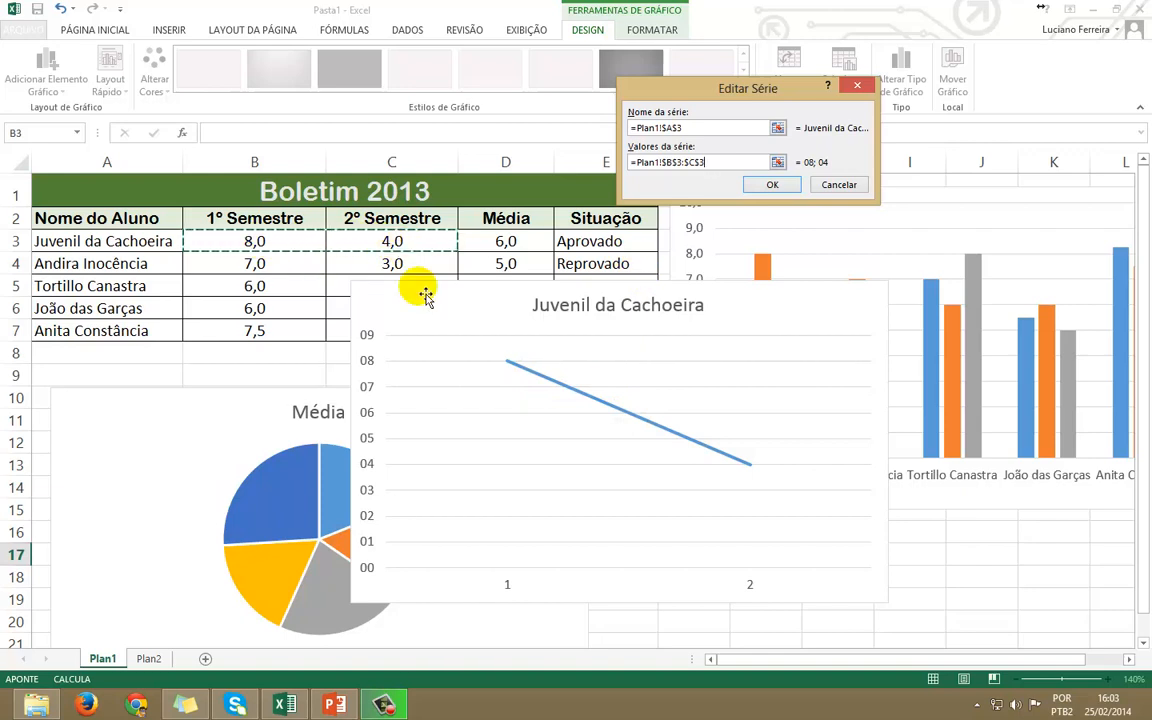
{"action": "left_click", "coordinate": [787, 186]}
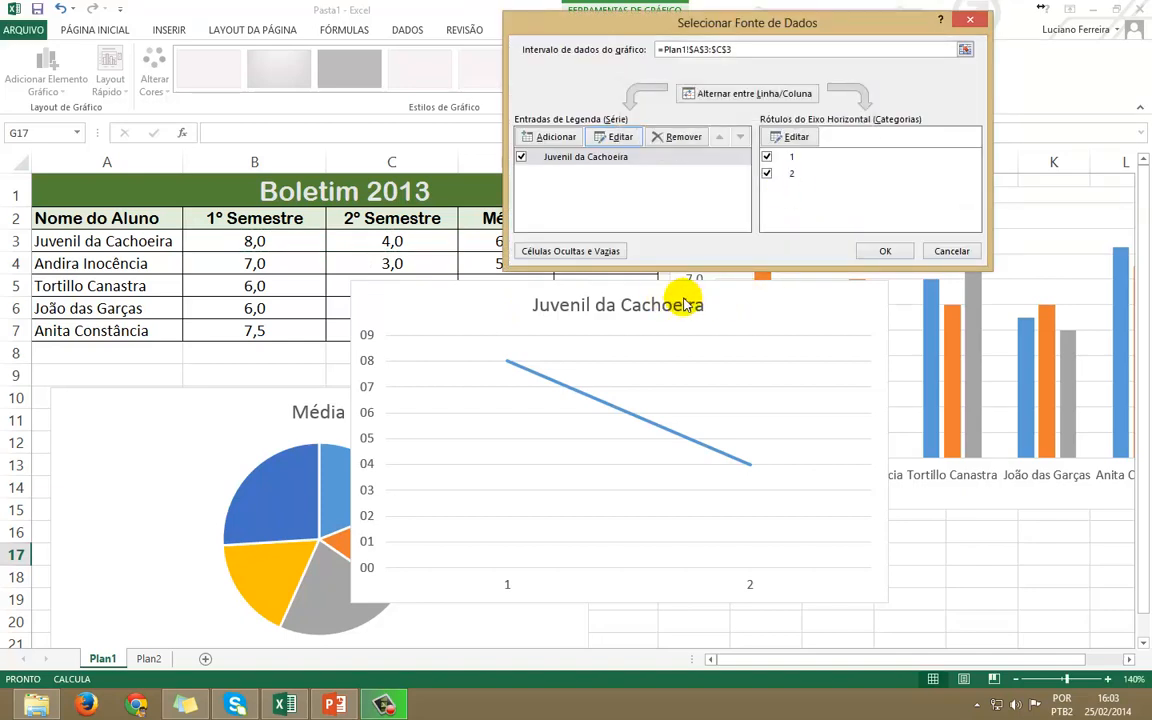
Add a second series to the line chart, named from cell A4 with values B4:C4
{"action": "left_click", "coordinate": [556, 138]}
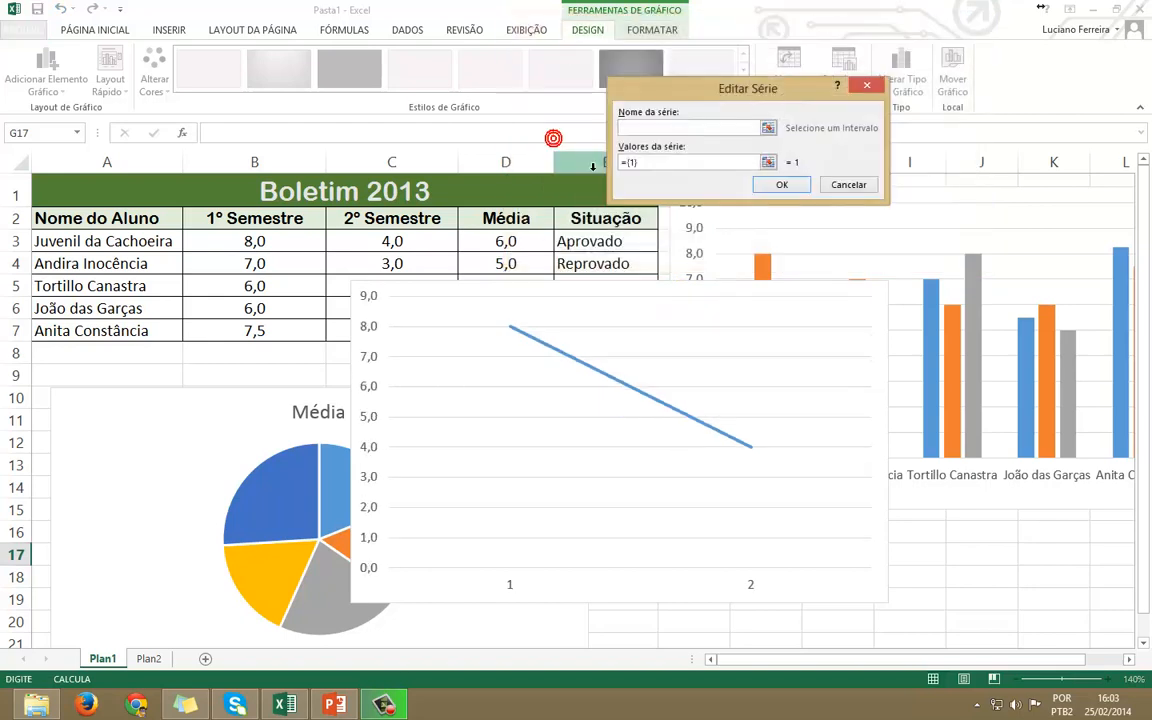
{"action": "left_click", "coordinate": [87, 263]}
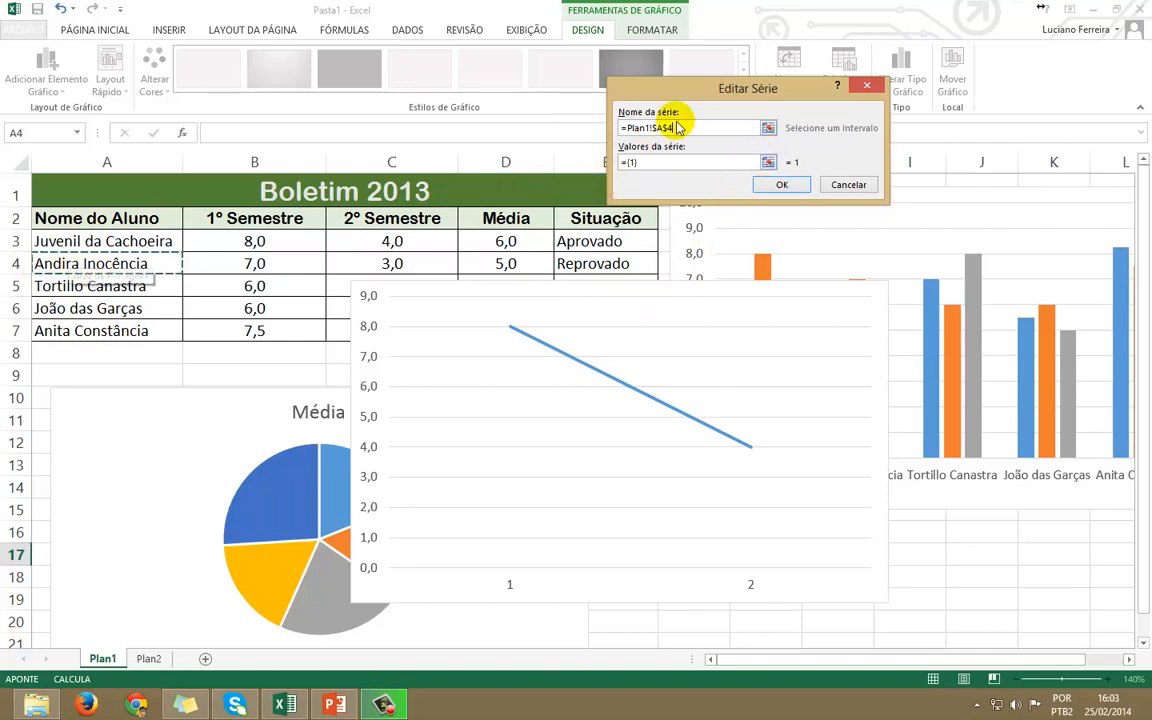
{"action": "left_click", "coordinate": [768, 162]}
{"action": "left_click_drag", "start_coordinate": [211, 260], "coordinate": [442, 274]}
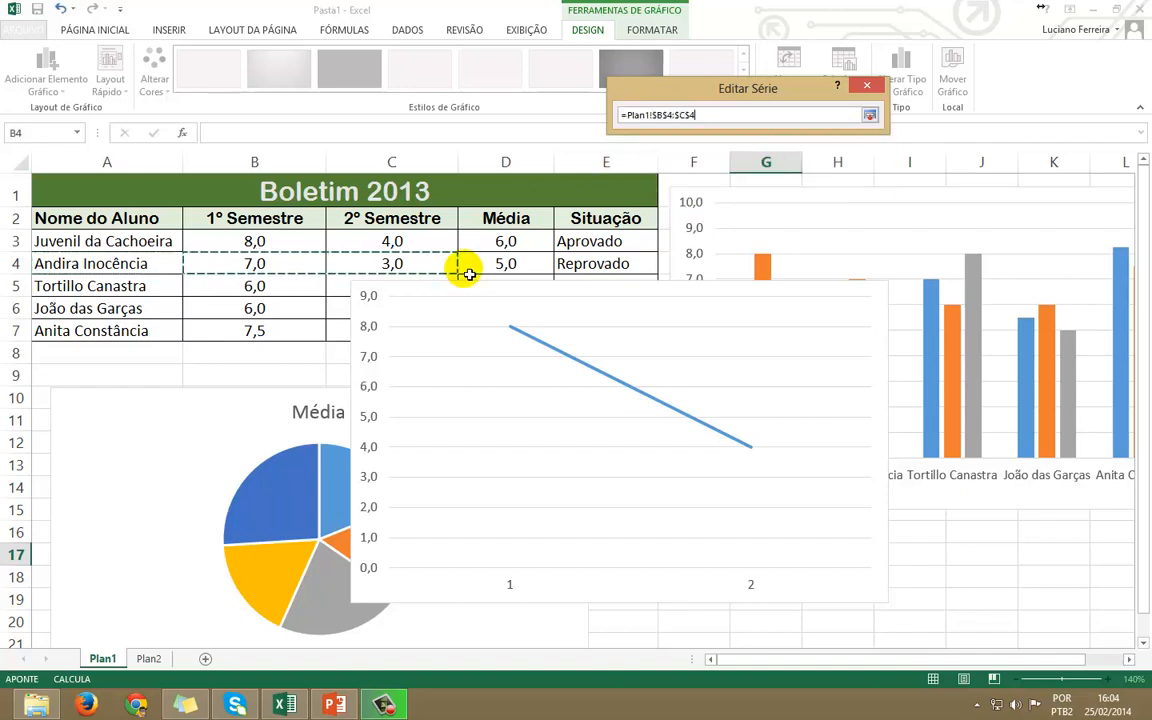
{"action": "left_click", "coordinate": [870, 115]}
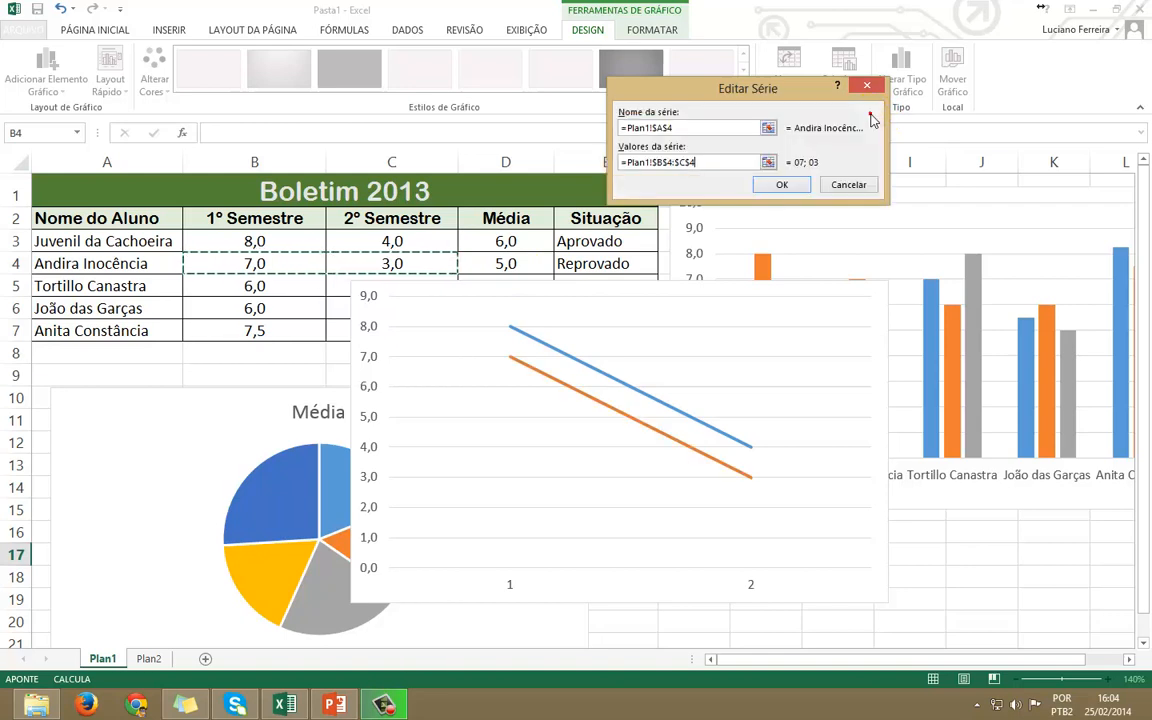
{"action": "left_click", "coordinate": [784, 186]}
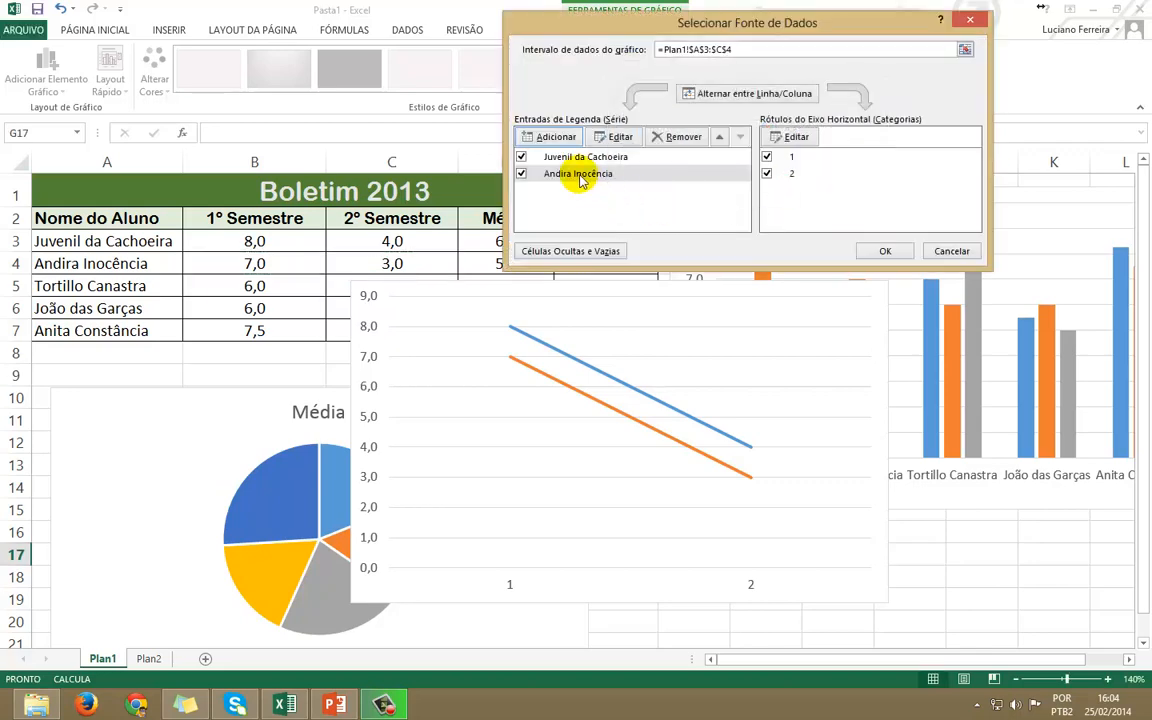
Add a third series to the line chart, named from cell A5 with values B5:C5
{"action": "left_click", "coordinate": [537, 134]}
{"action": "left_click", "coordinate": [93, 287]}
{"action": "left_click", "coordinate": [768, 163]}
{"action": "left_click_drag", "start_coordinate": [285, 288], "coordinate": [378, 288]}
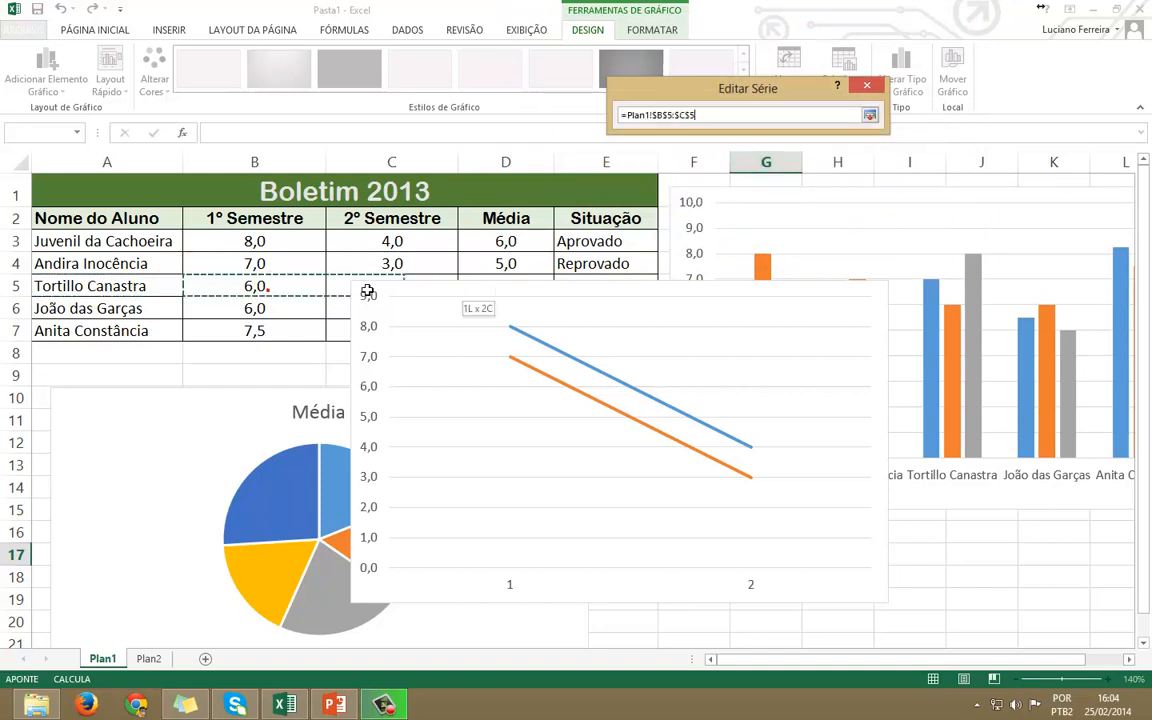
{"action": "left_click", "coordinate": [869, 115]}
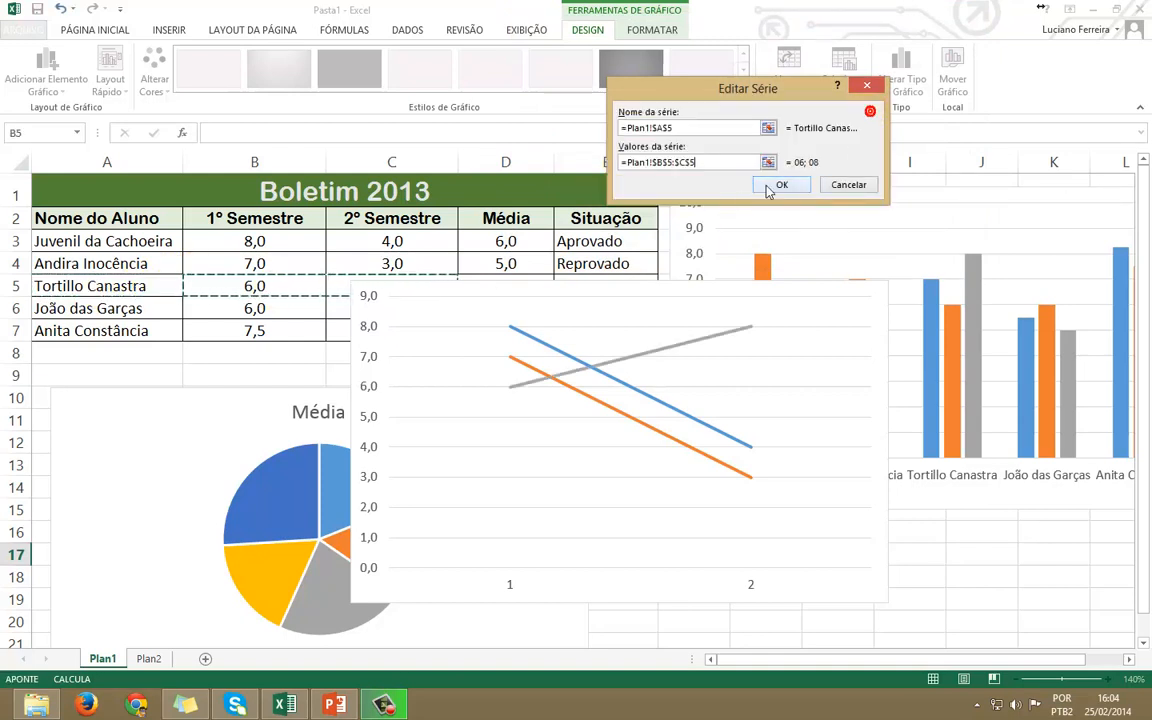
{"action": "left_click", "coordinate": [780, 185]}
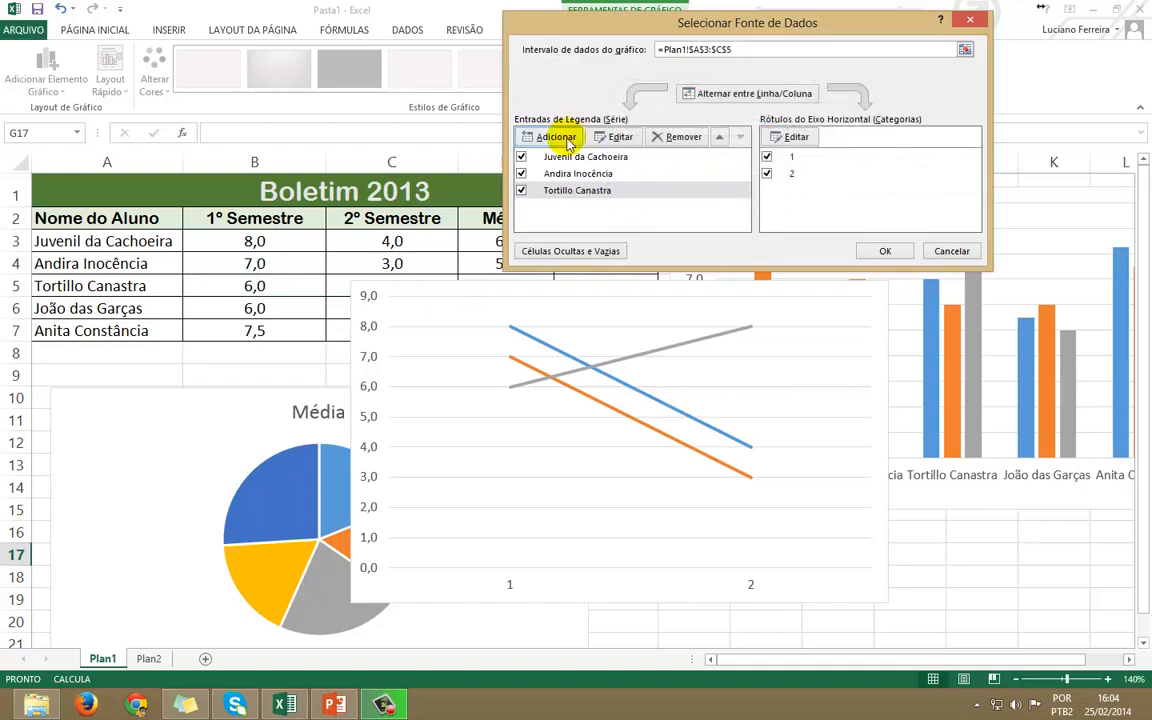
Begin a fourth series for the line chart and name it from cell A6 on Plan1
{"action": "left_click", "coordinate": [551, 136]}
{"action": "left_click", "coordinate": [767, 128]}
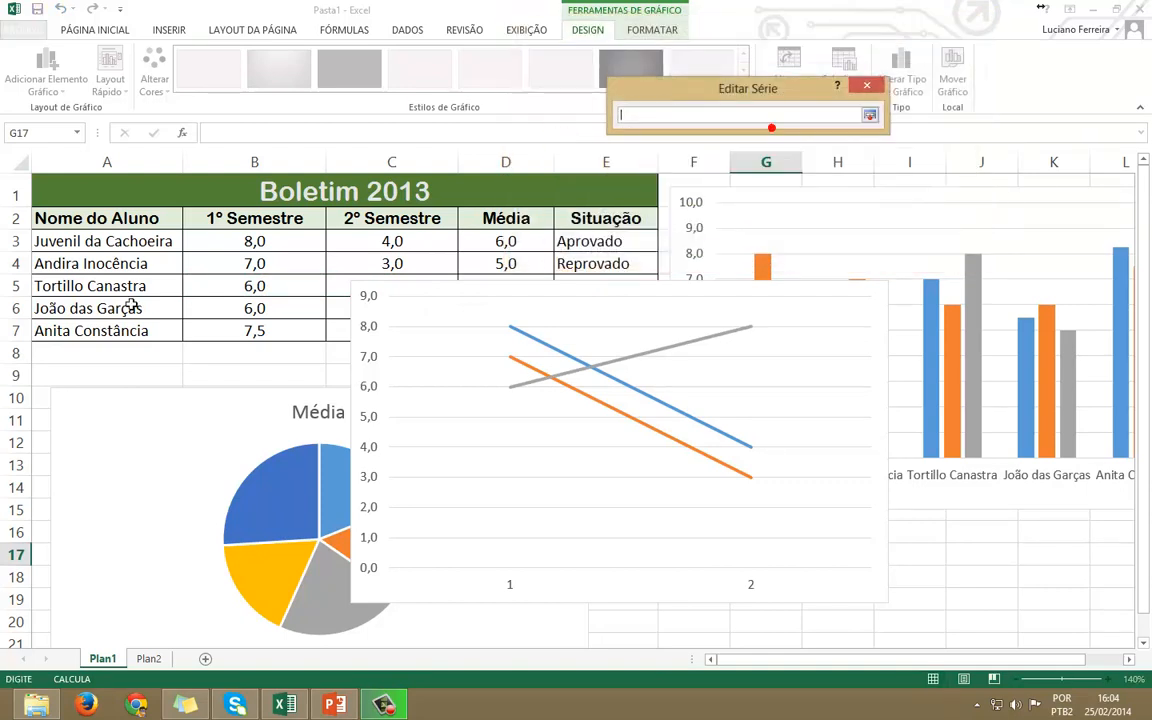
{"action": "left_click", "coordinate": [86, 307]}
{"action": "left_click", "coordinate": [869, 115]}
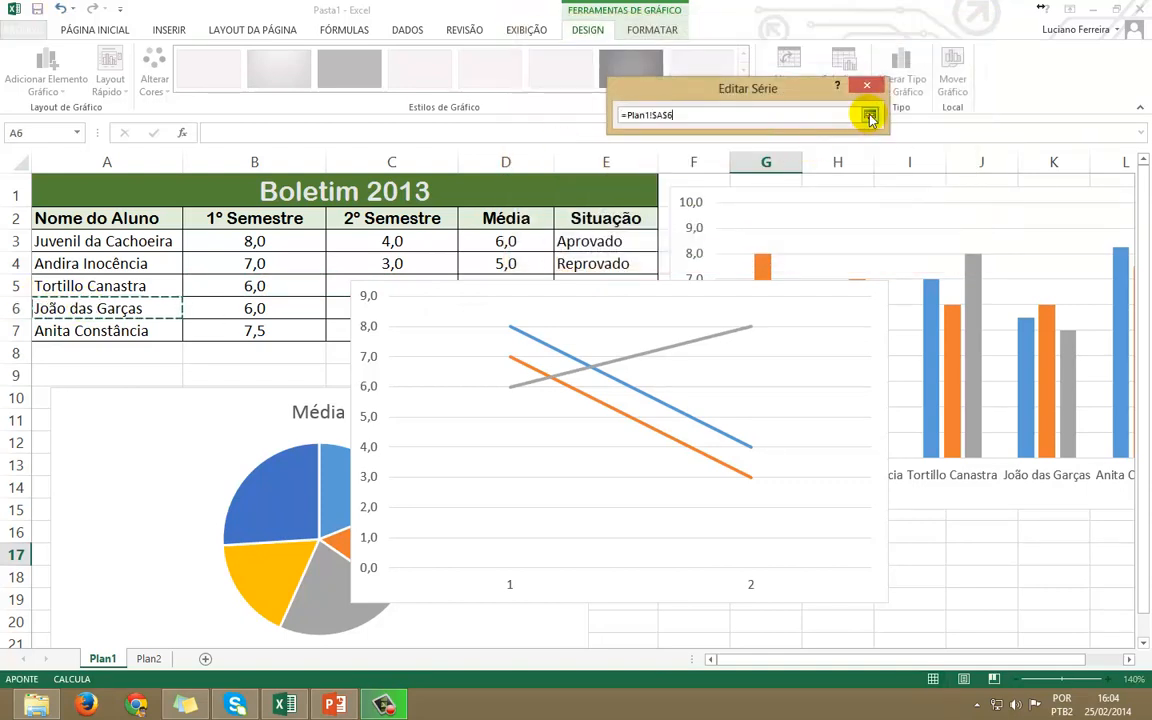
{"action": "left_click", "coordinate": [252, 309]}
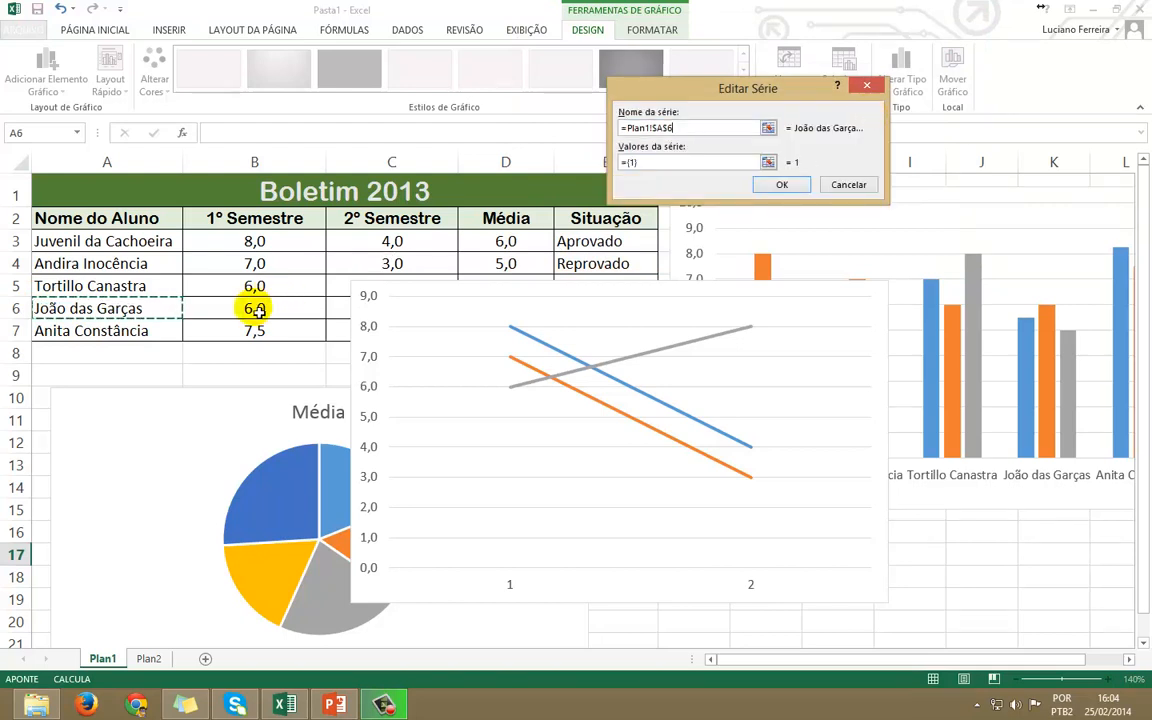
{"action": "left_click_drag", "start_coordinate": [298, 314], "coordinate": [393, 311]}
{"action": "left_click", "coordinate": [782, 186]}
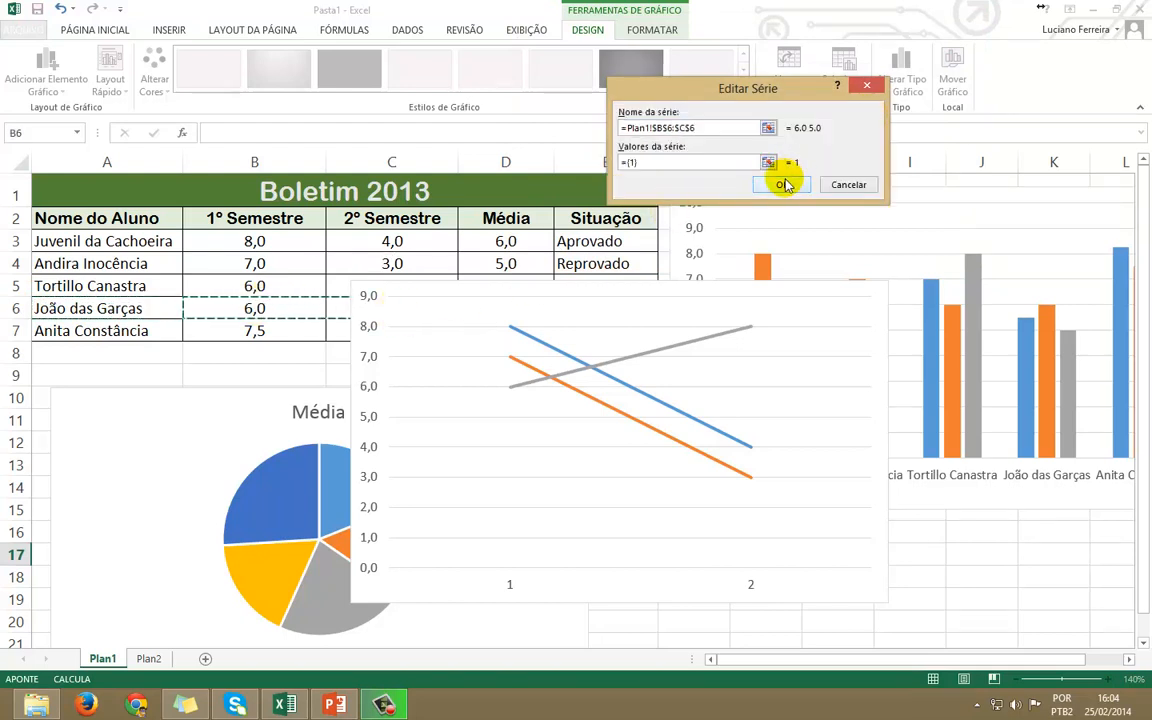
{"action": "left_click", "coordinate": [769, 130]}
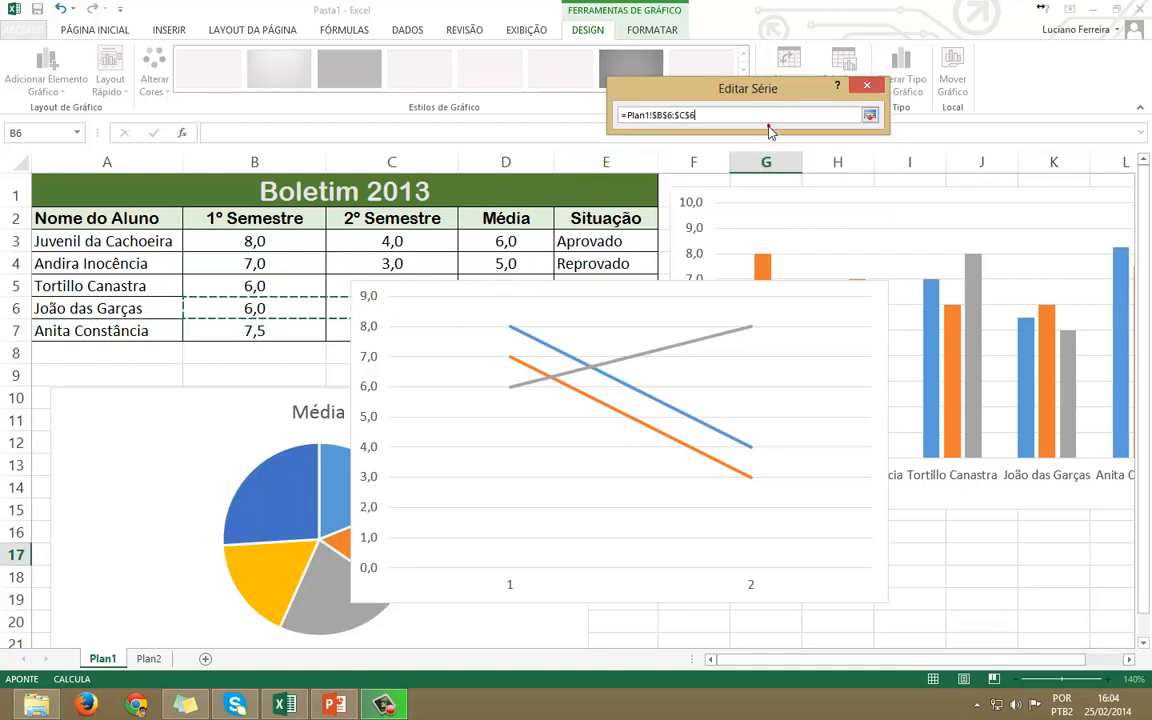
{"action": "left_click", "coordinate": [92, 310]}
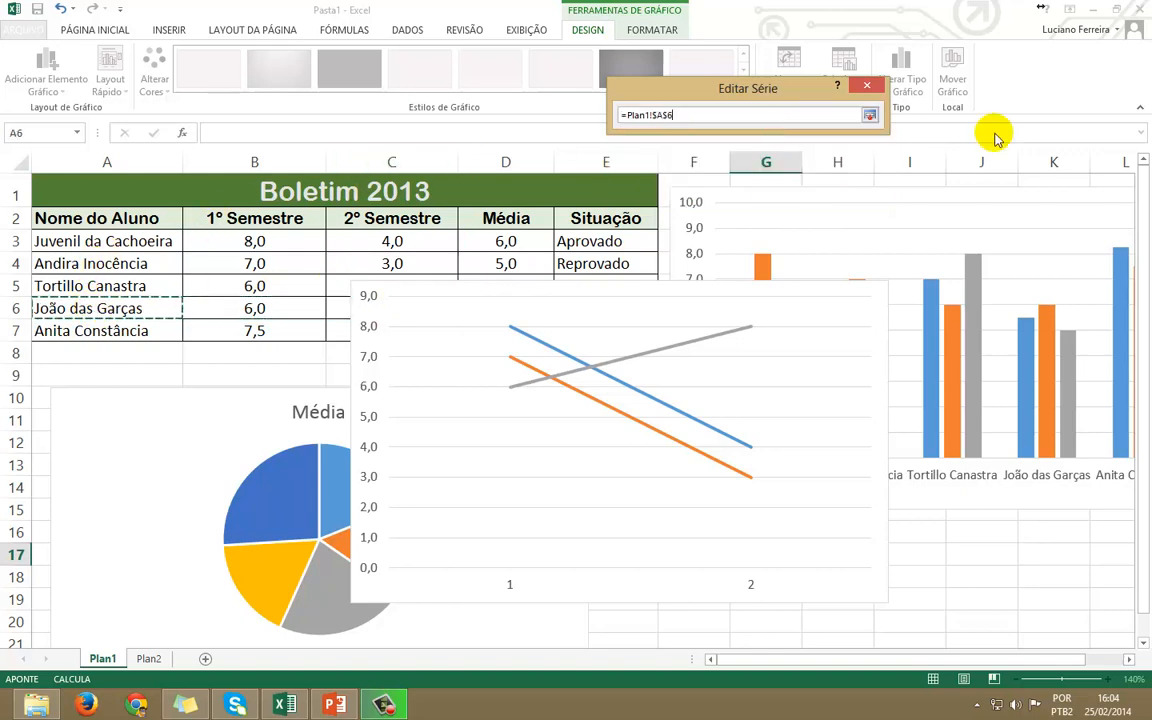
{"action": "left_click", "coordinate": [873, 116]}
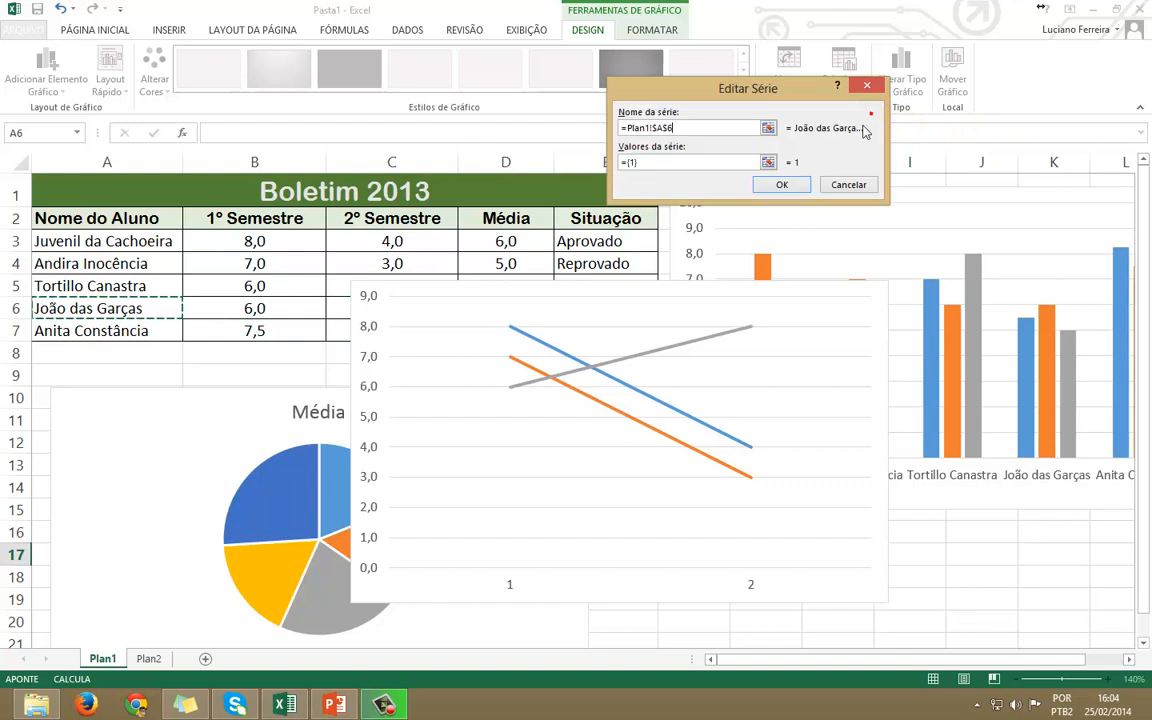
Set the fourth series' values to B6:C6 and accept the series
{"action": "left_click", "coordinate": [765, 158]}
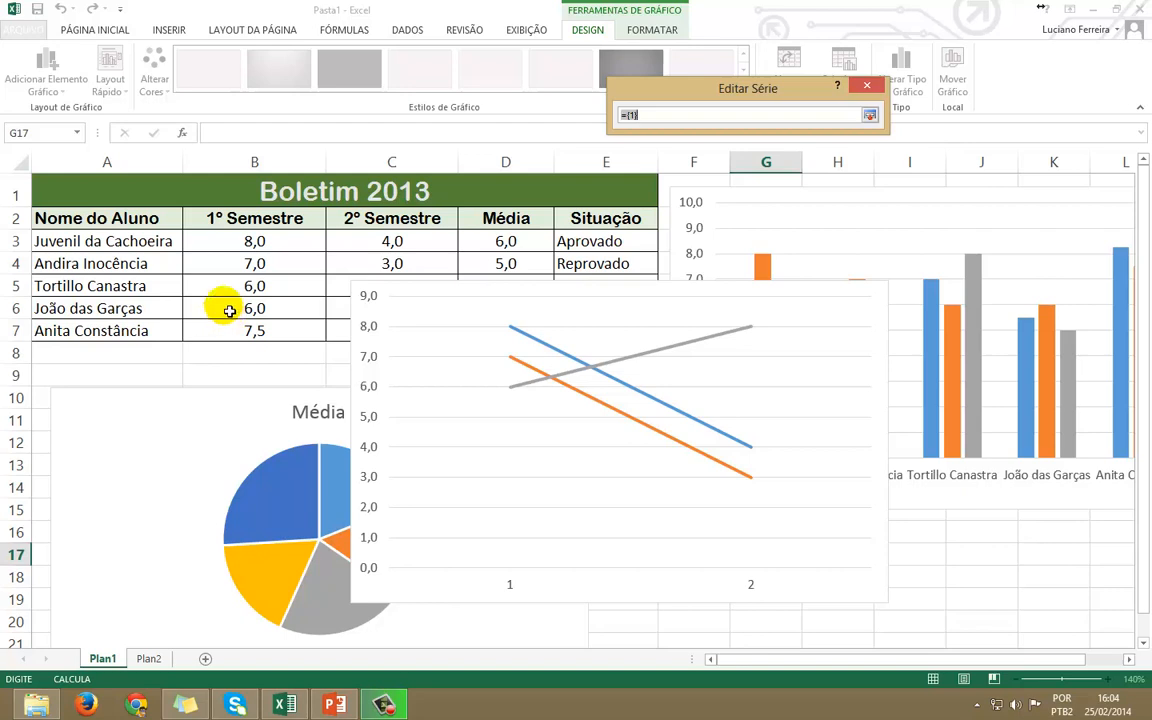
{"action": "left_click_drag", "start_coordinate": [229, 311], "coordinate": [393, 303]}
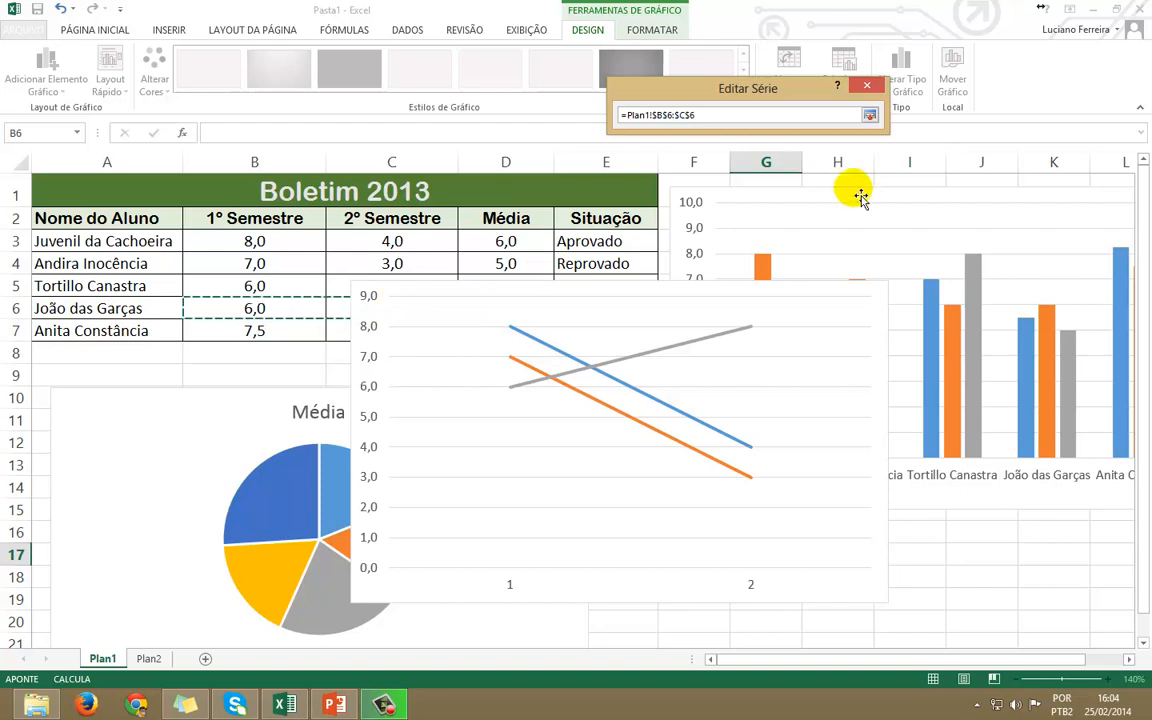
{"action": "left_click", "coordinate": [869, 115]}
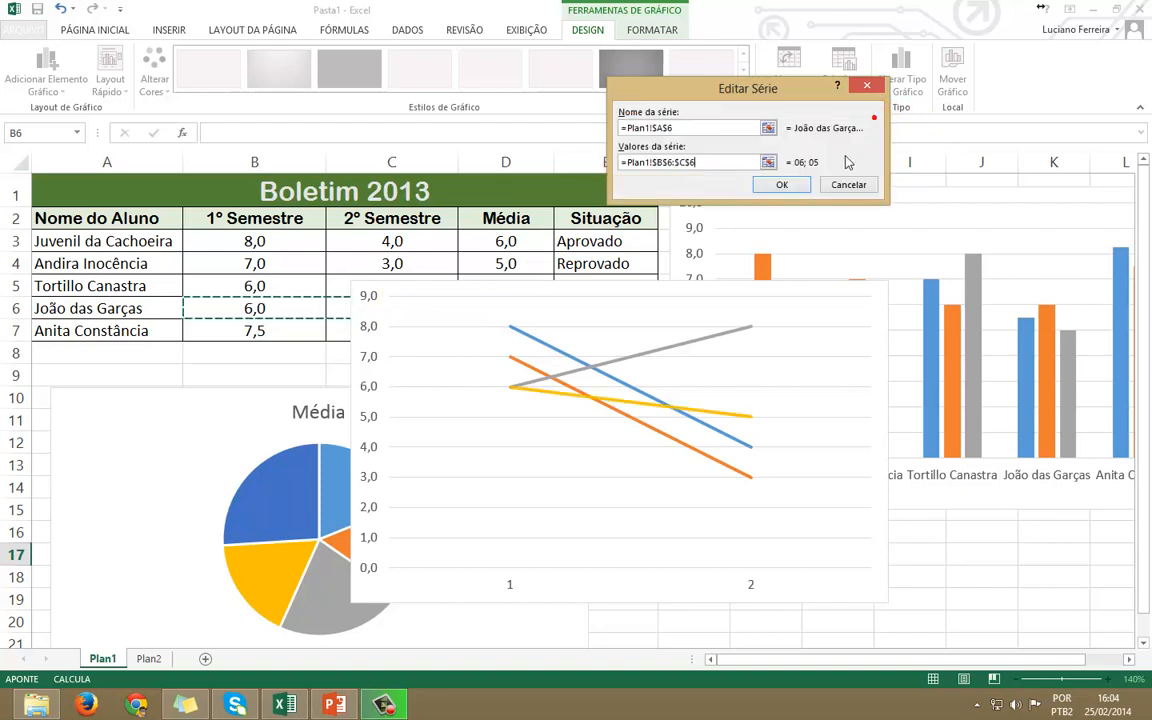
{"action": "left_click", "coordinate": [781, 186]}
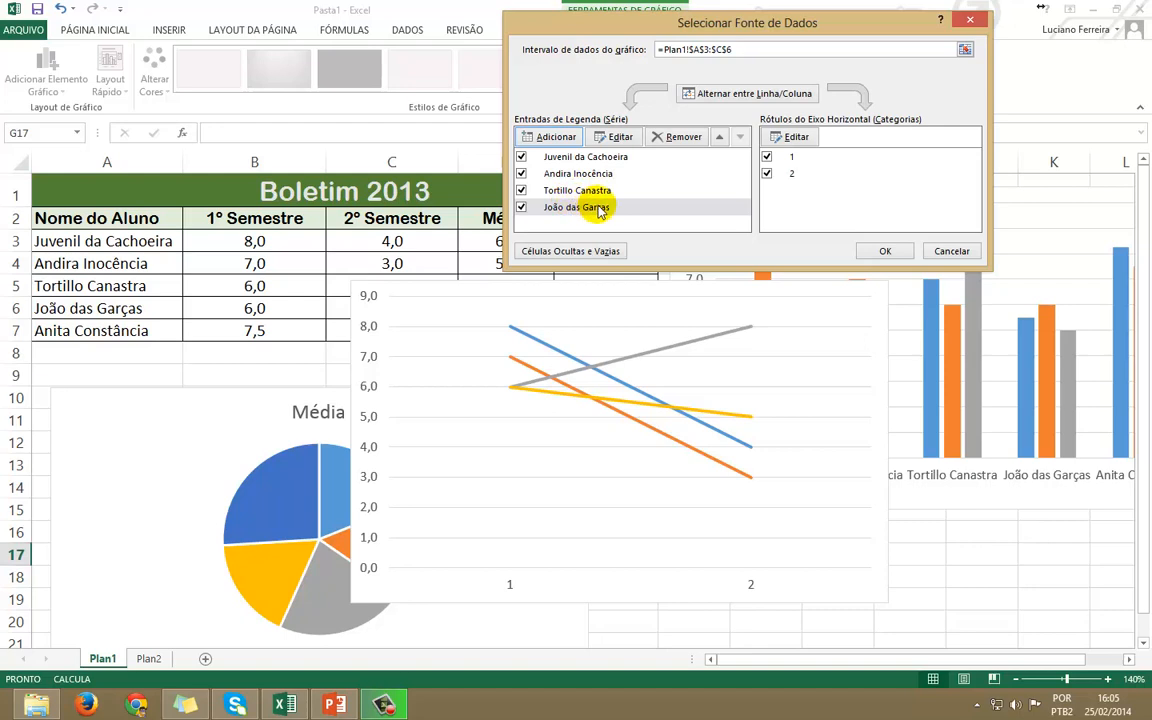
Add a fifth series to the line chart, named from cell A7 with values B7:C7
{"action": "left_click", "coordinate": [557, 137]}
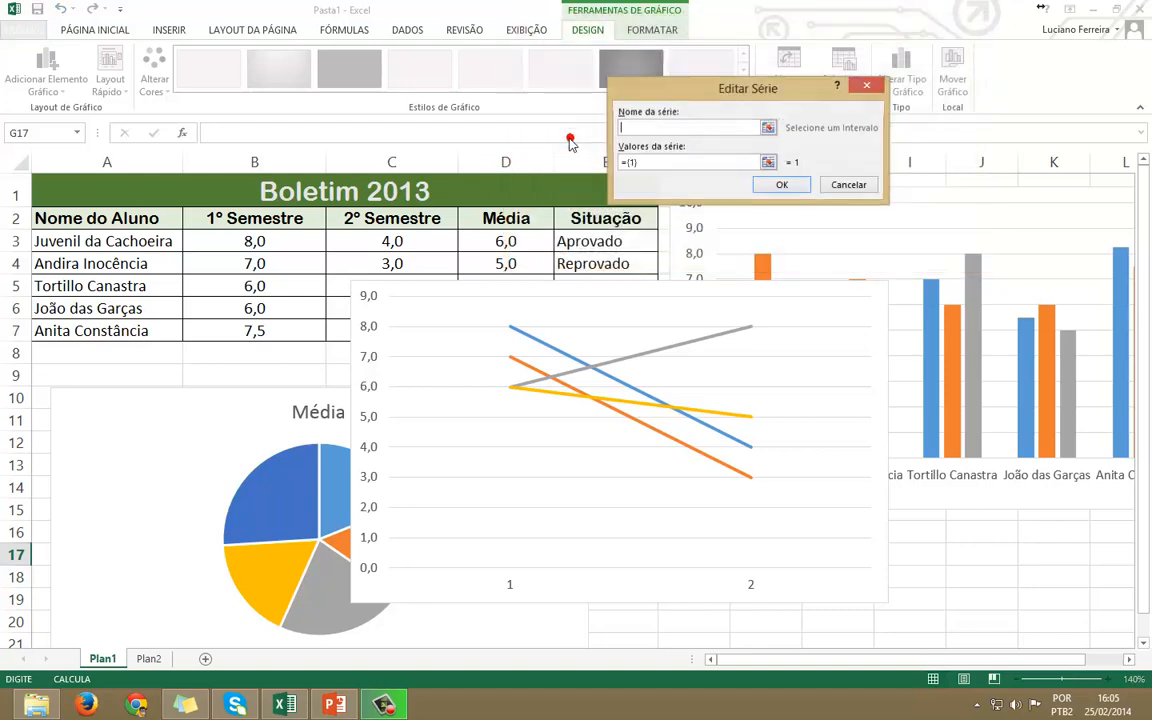
{"action": "left_click", "coordinate": [768, 130]}
{"action": "left_click", "coordinate": [88, 333]}
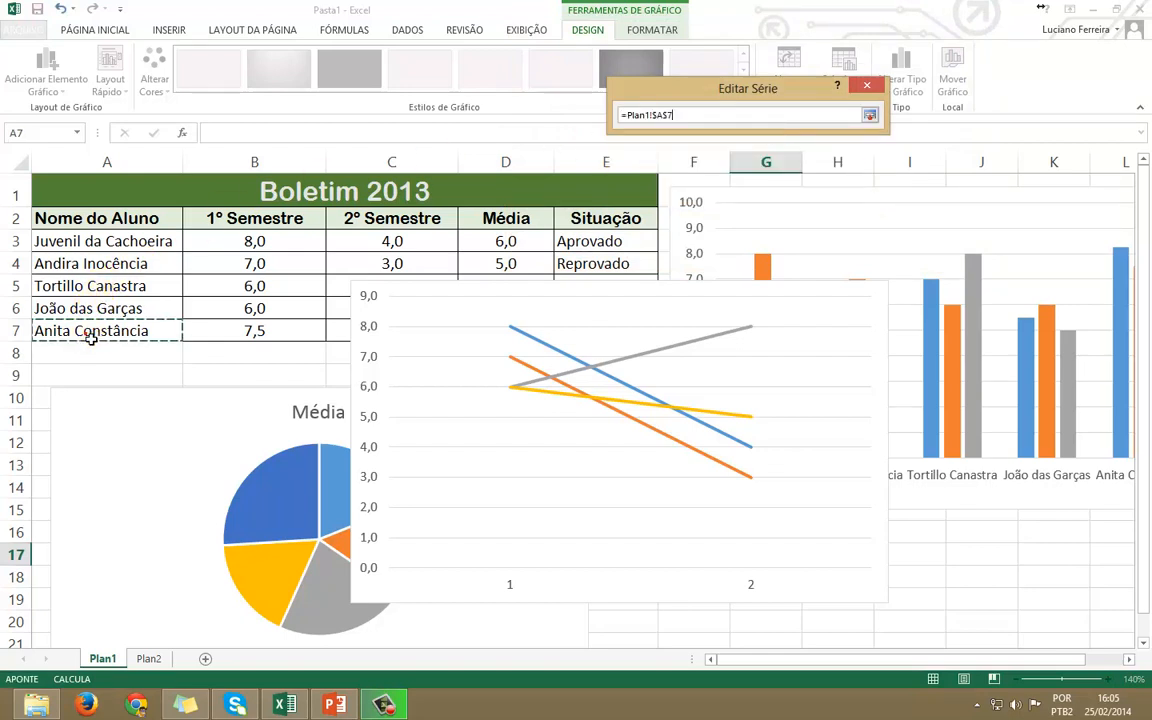
{"action": "left_click", "coordinate": [871, 116]}
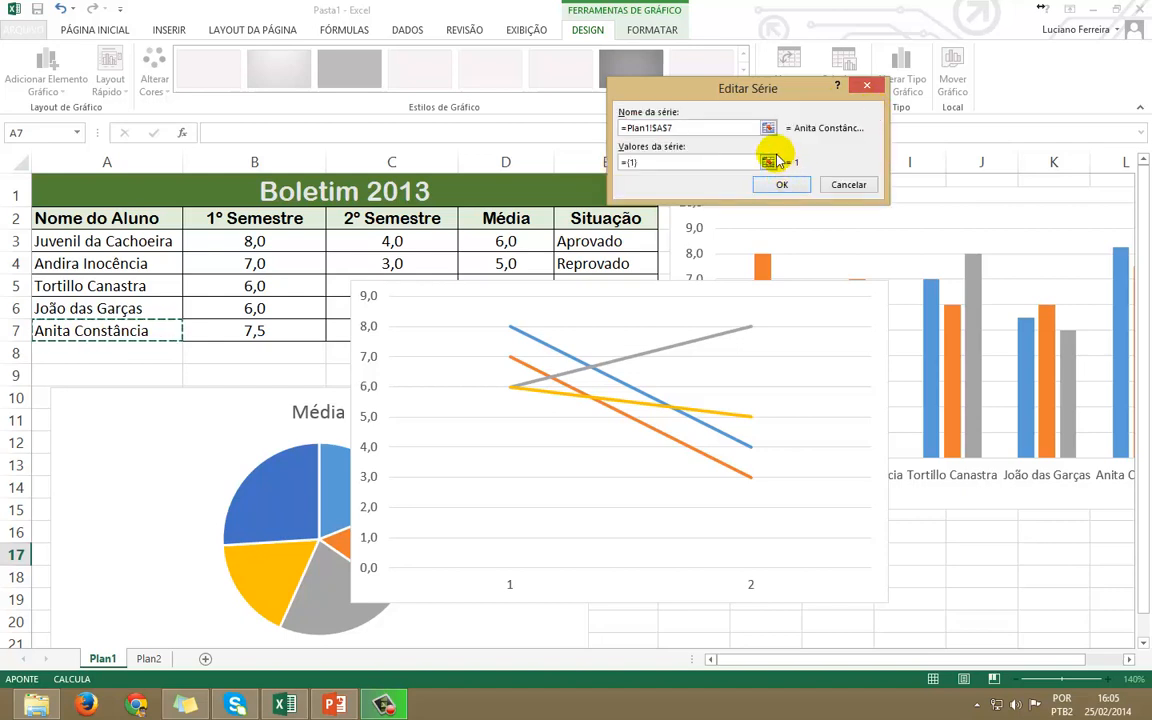
{"action": "left_click", "coordinate": [777, 162]}
{"action": "left_click_drag", "start_coordinate": [265, 333], "coordinate": [401, 329]}
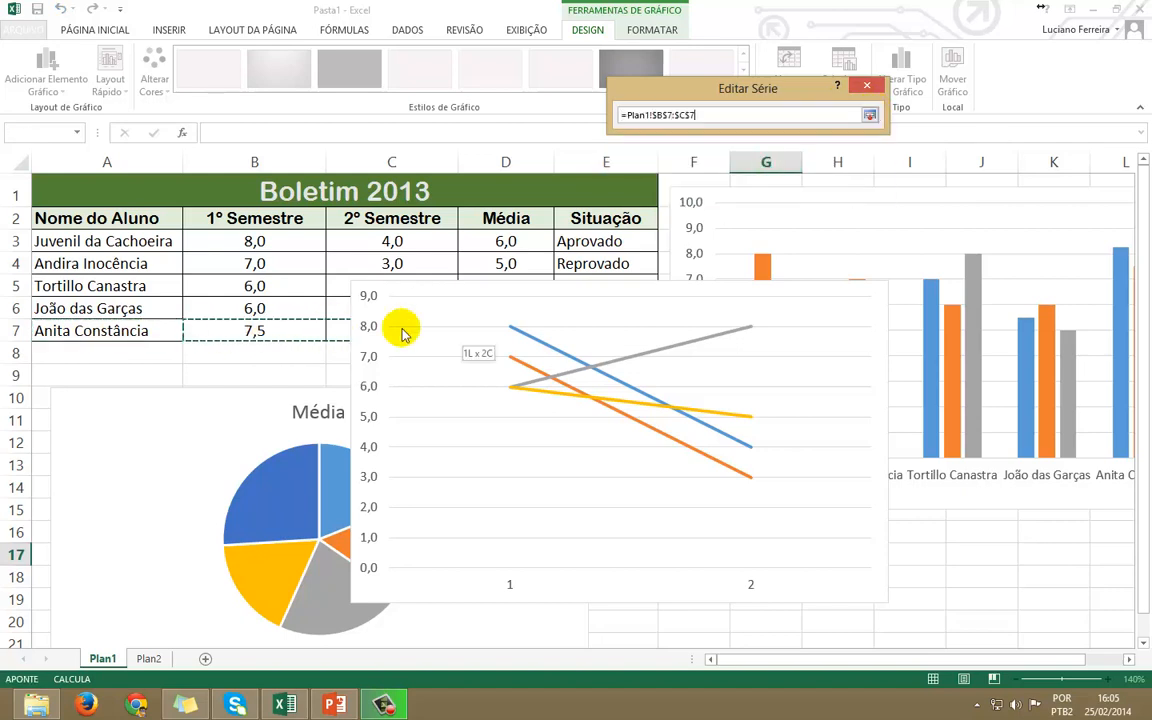
{"action": "left_click", "coordinate": [869, 116]}
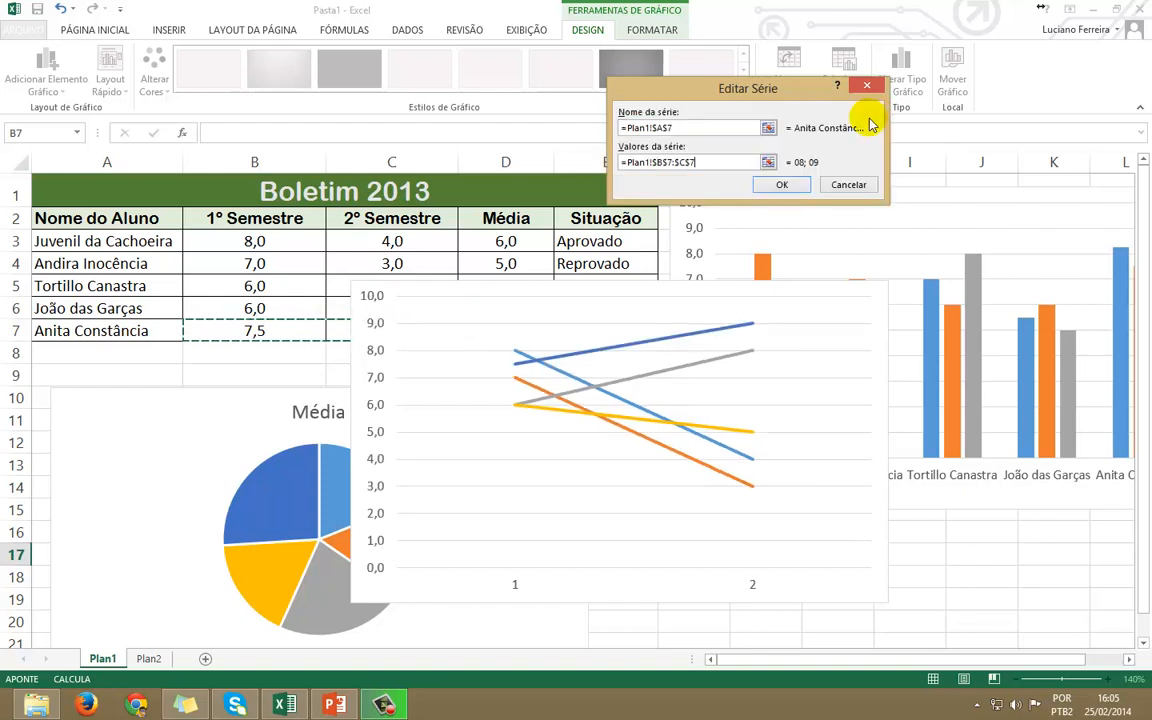
{"action": "left_click", "coordinate": [775, 186]}
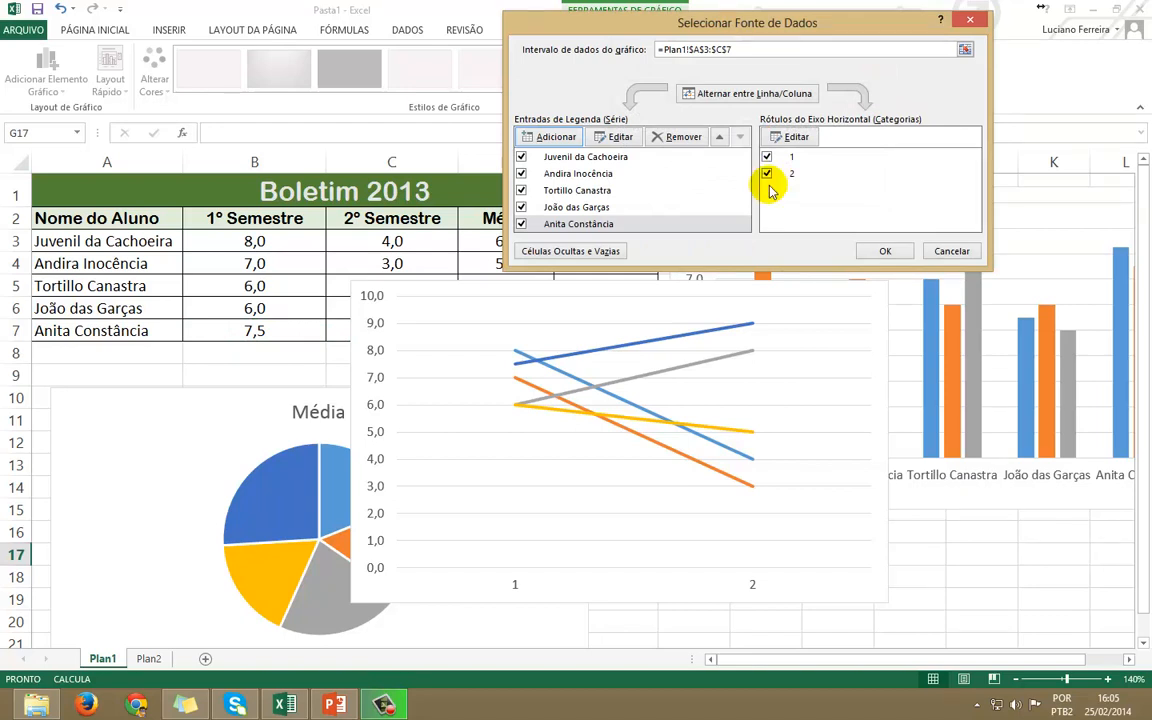
Set the line chart's horizontal axis labels to B2:C2, accept the data source, and move the chart below the column chart
{"action": "left_click", "coordinate": [797, 139]}
{"action": "left_click_drag", "start_coordinate": [247, 227], "coordinate": [381, 224]}
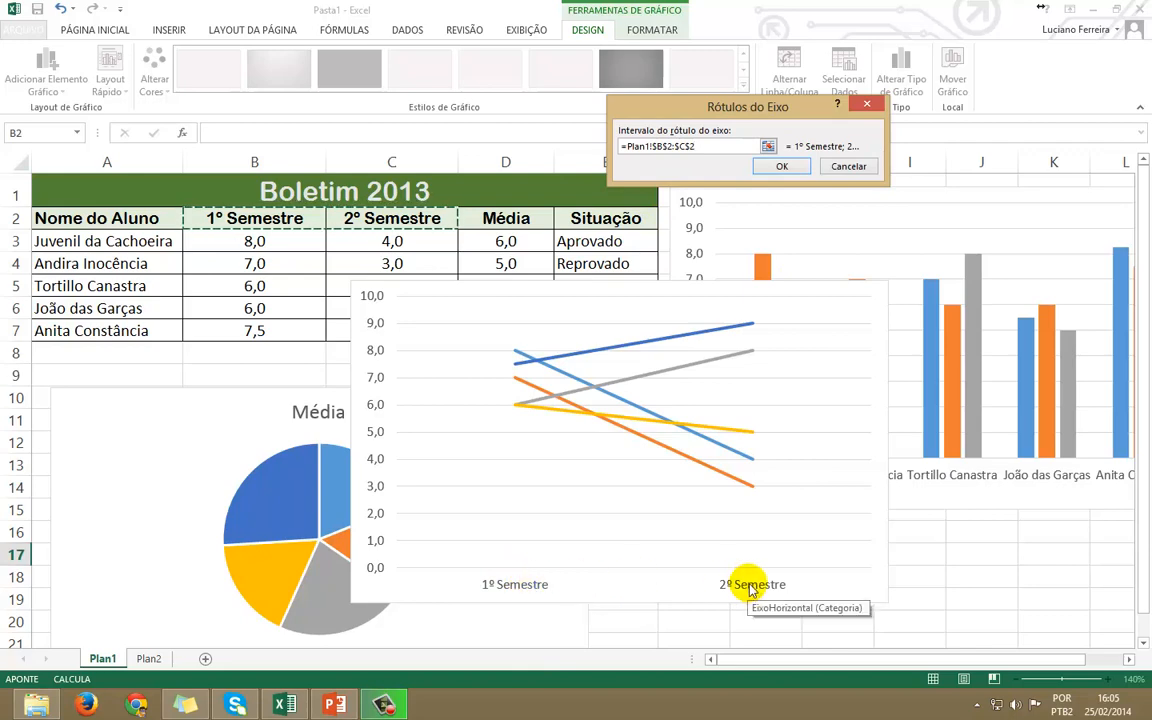
{"action": "left_click", "coordinate": [783, 166]}
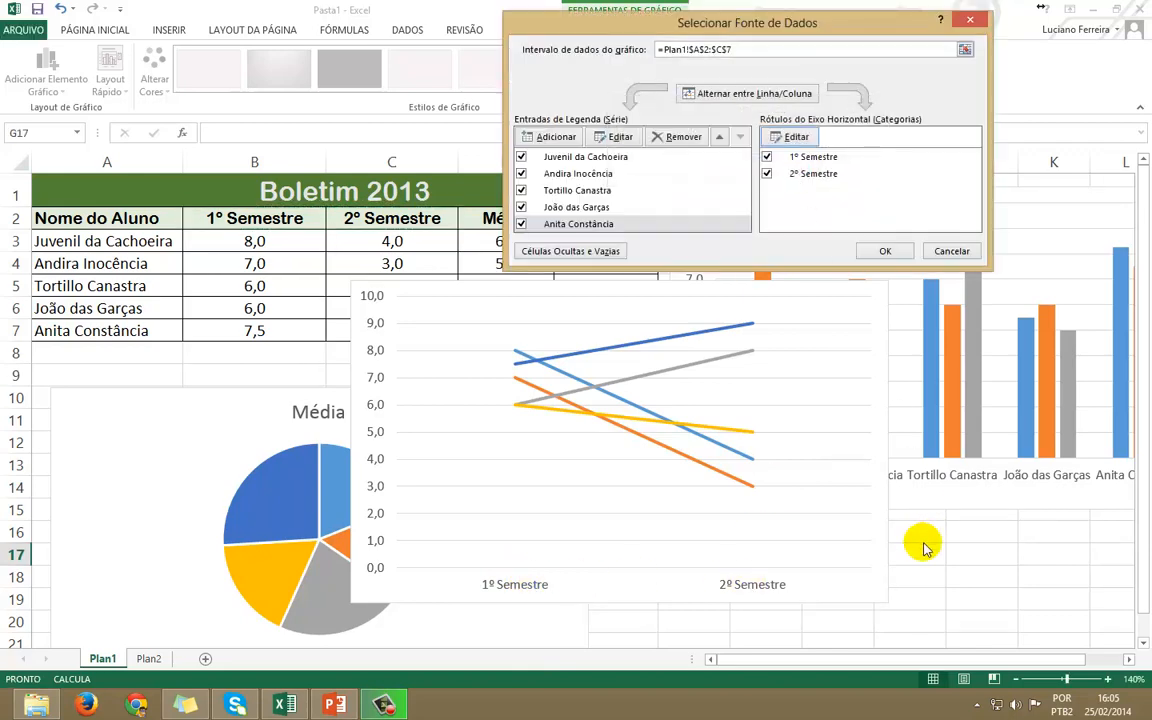
{"action": "left_click", "coordinate": [890, 255]}
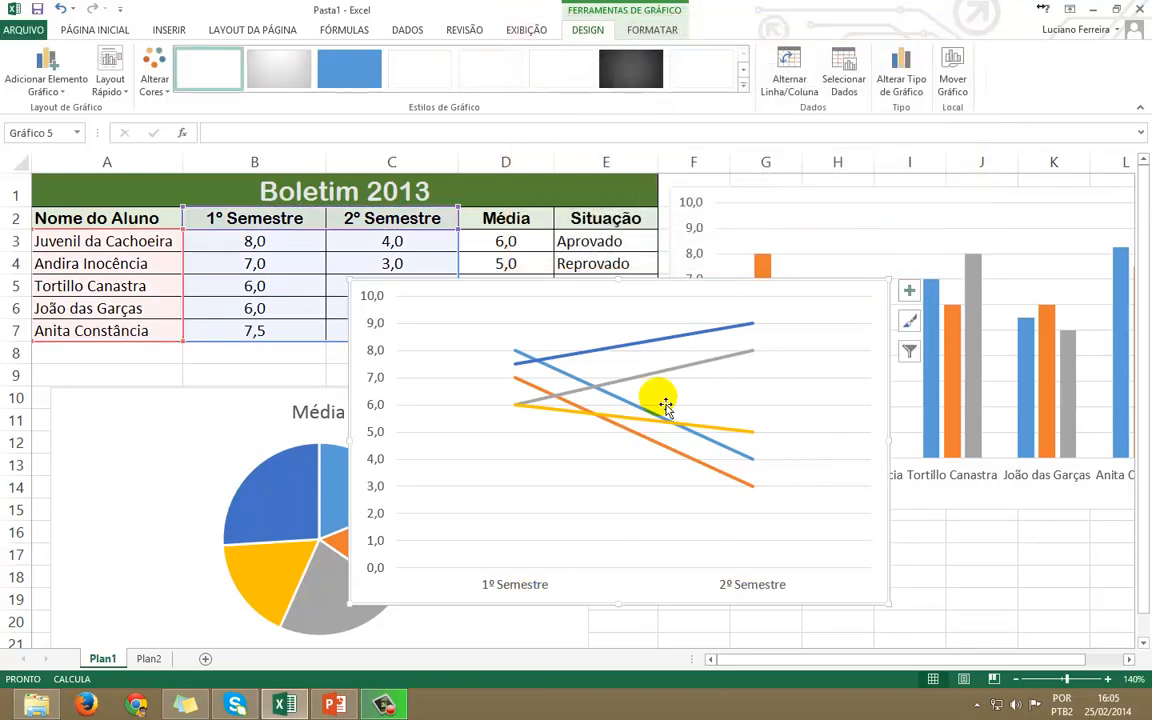
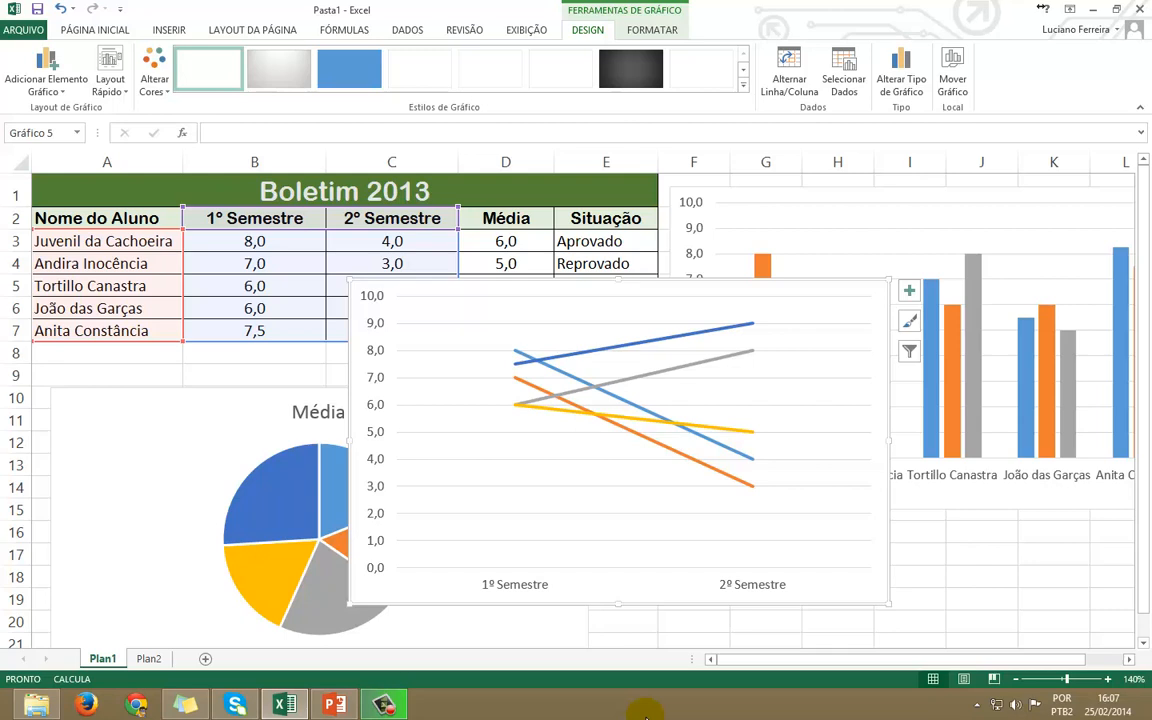
{"action": "left_click_drag", "start_coordinate": [736, 288], "coordinate": [992, 540]}
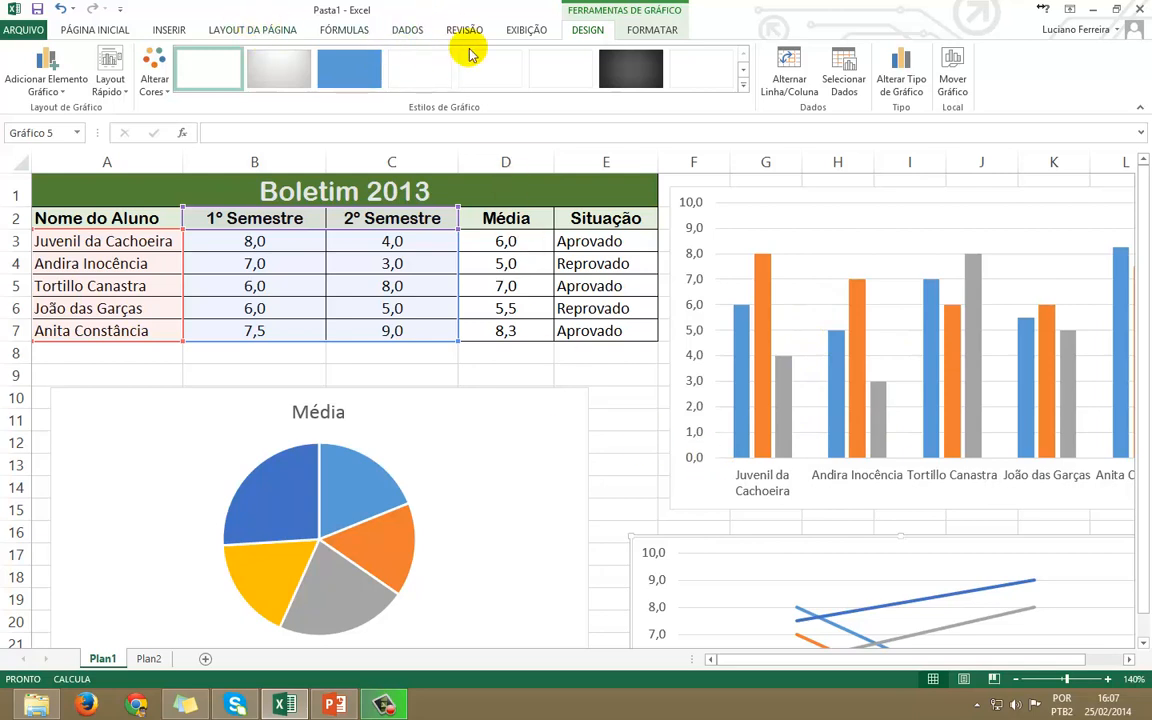
Insert an empty 2D clustered bar chart (Barras Agrupadas) with blank cell E11 selected
{"action": "left_click", "coordinate": [165, 30]}
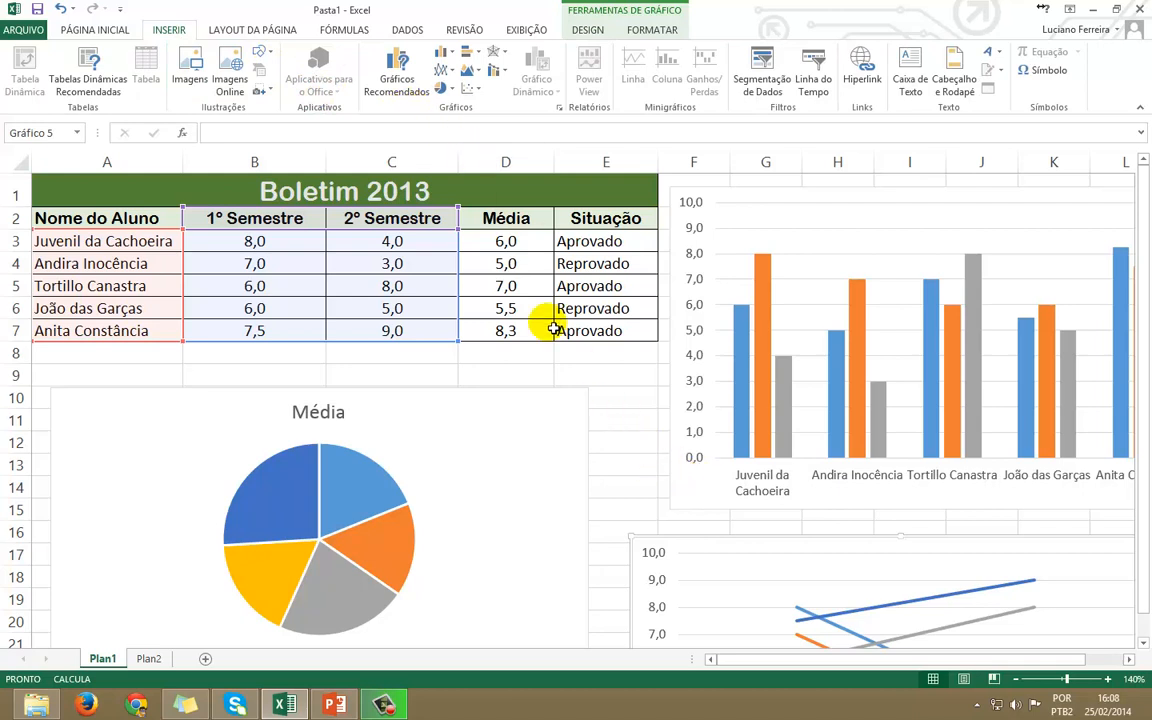
{"action": "left_click", "coordinate": [605, 356]}
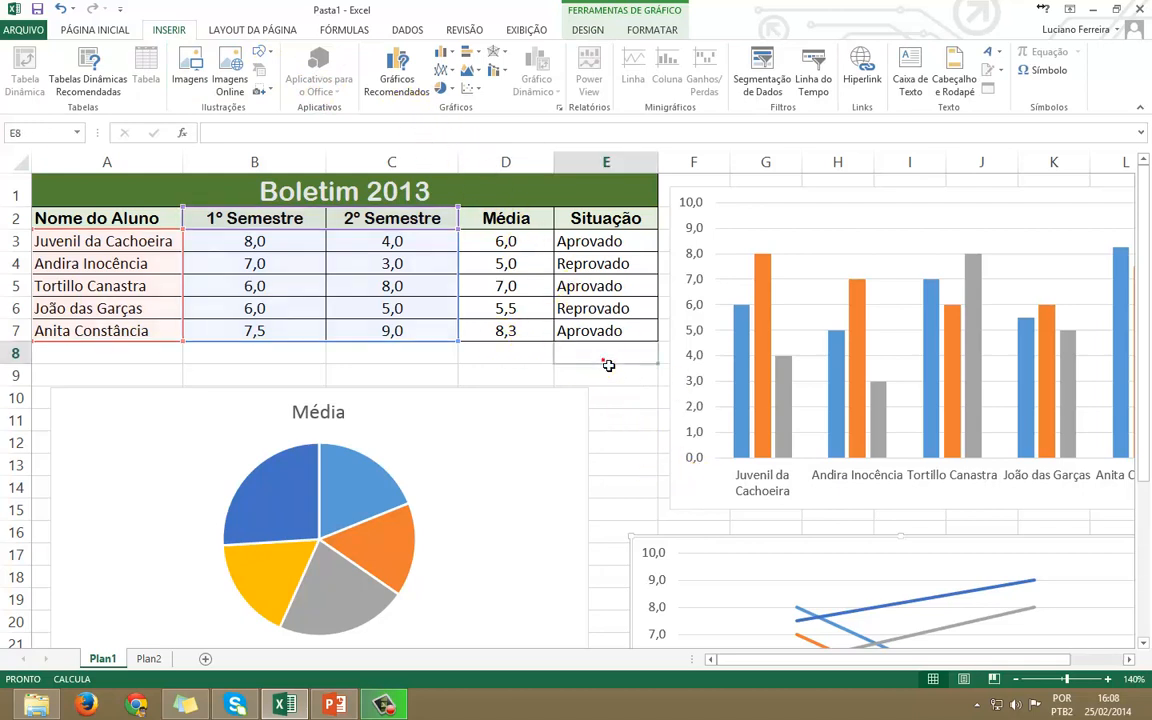
{"action": "left_click", "coordinate": [650, 415]}
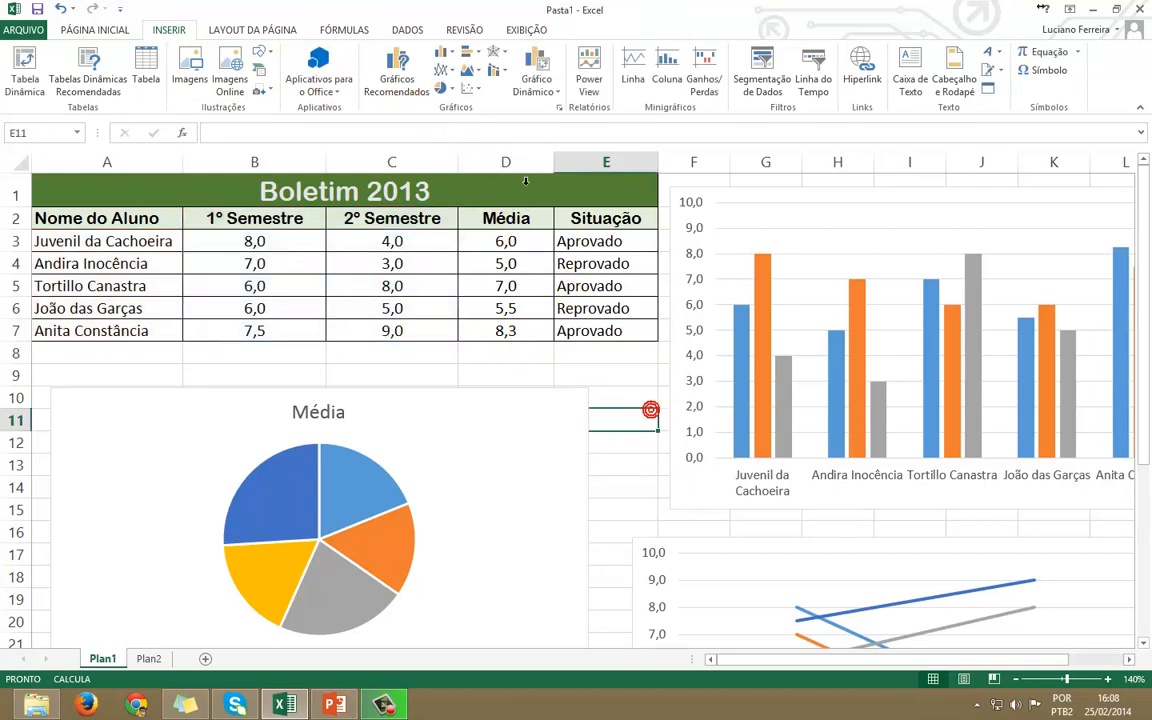
{"action": "left_click", "coordinate": [474, 56]}
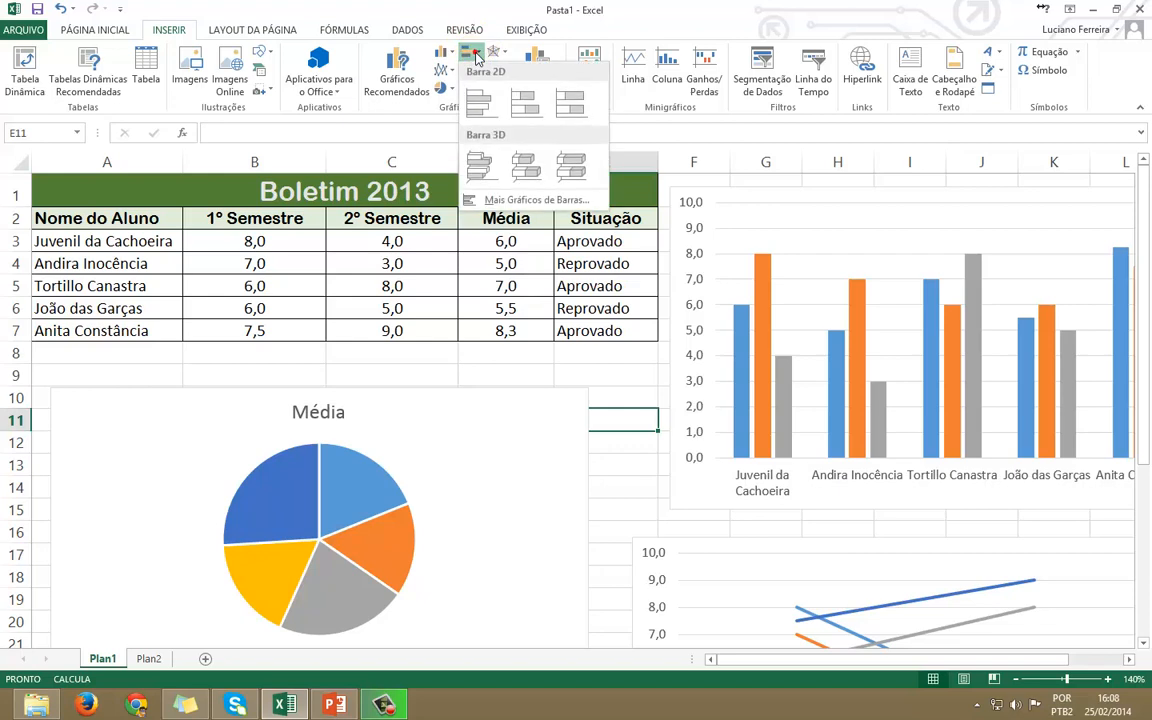
{"action": "left_click", "coordinate": [494, 117]}
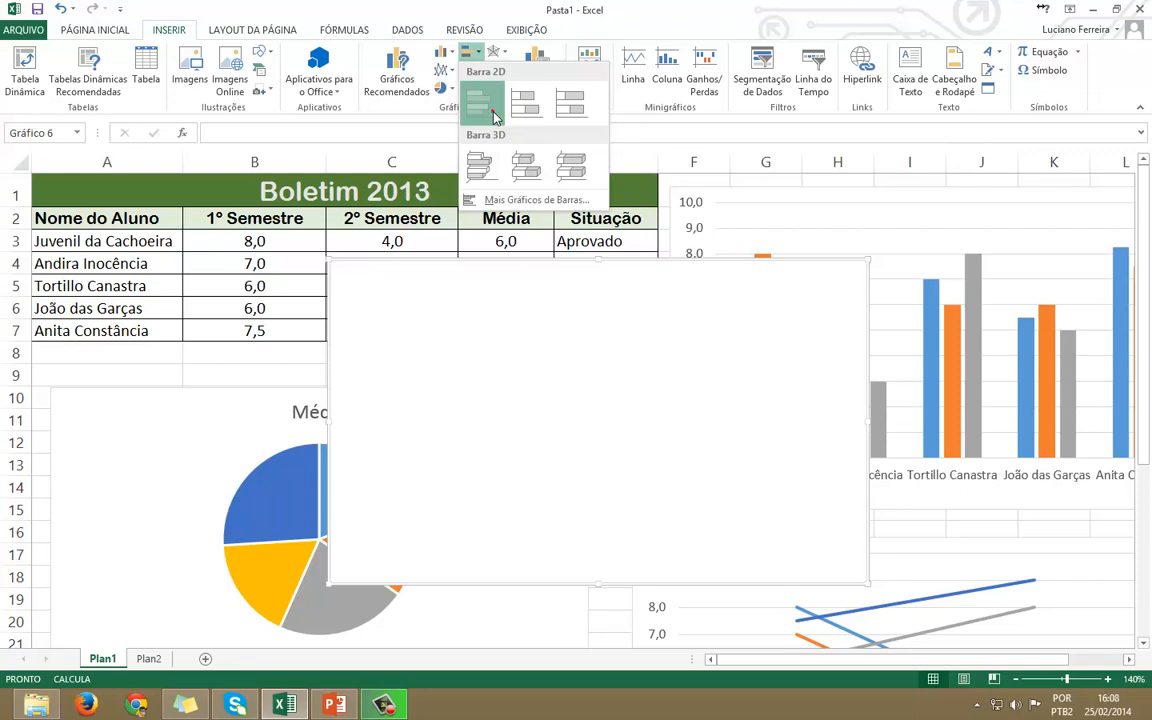
{"action": "left_click", "coordinate": [494, 117]}
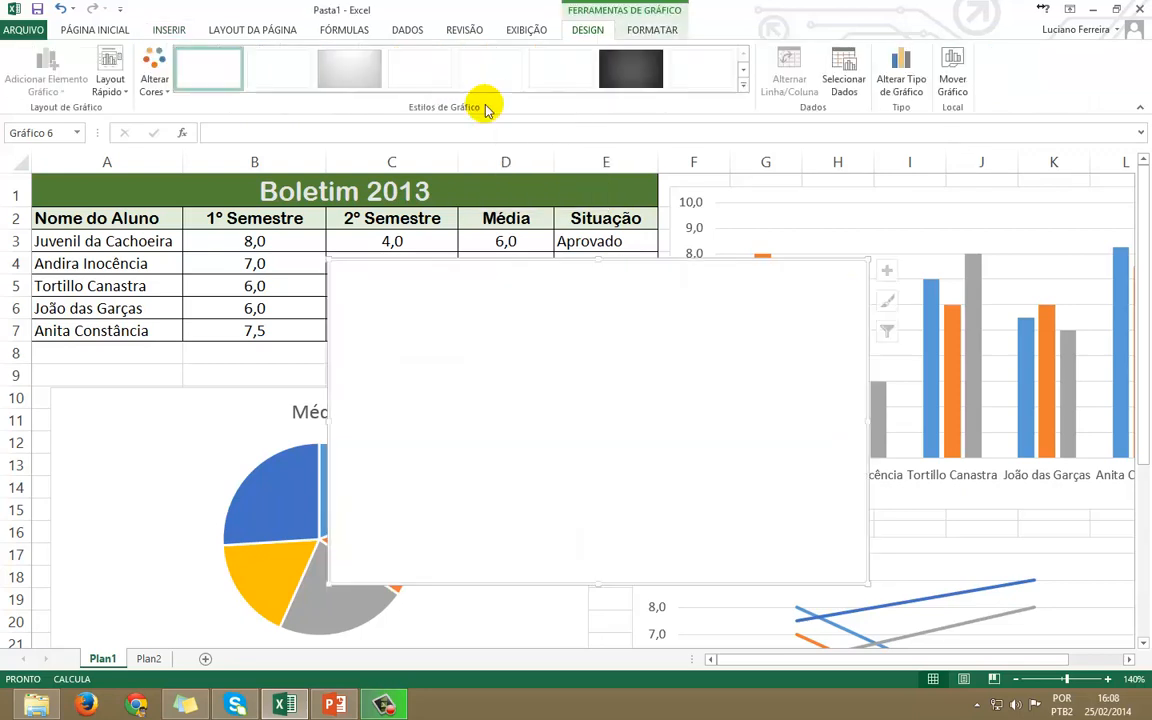
{"action": "left_click", "coordinate": [160, 33]}
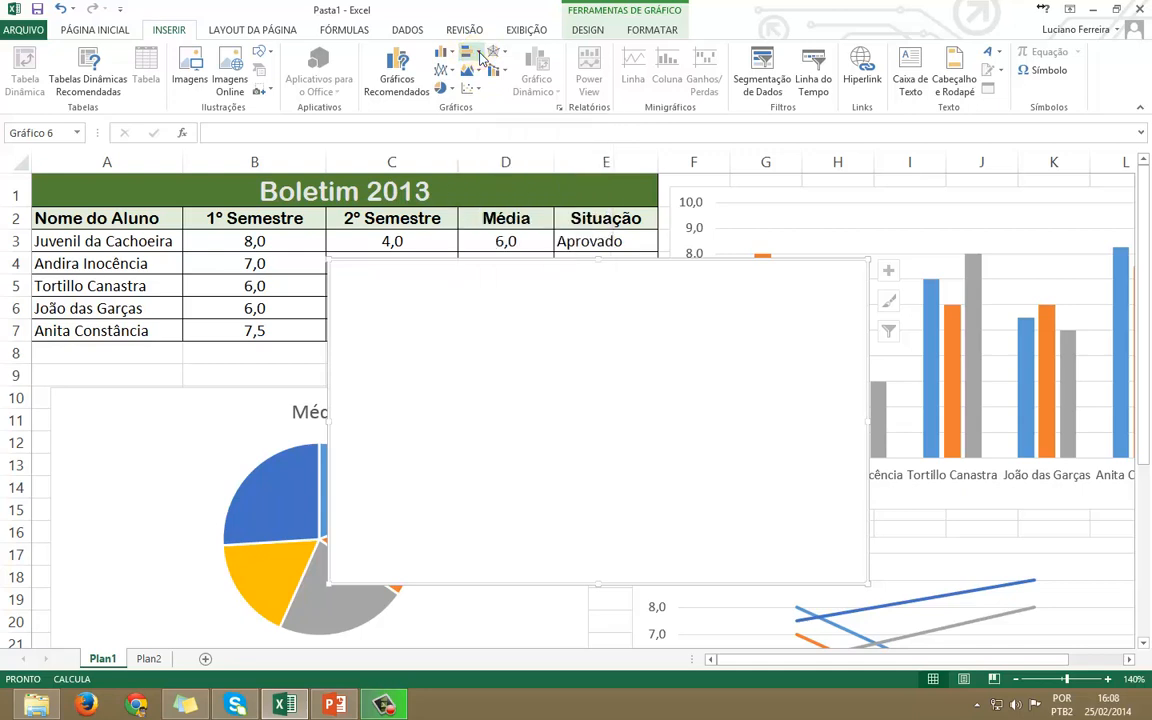
{"action": "left_click", "coordinate": [480, 55]}
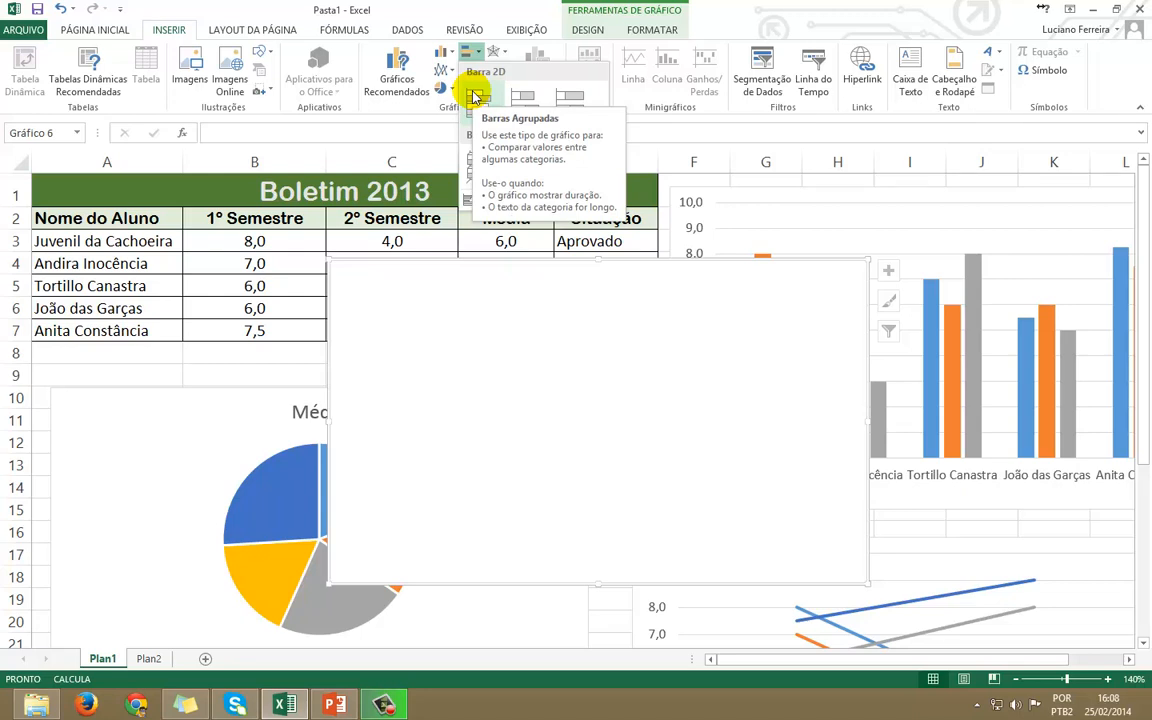
{"action": "left_click", "coordinate": [500, 9]}
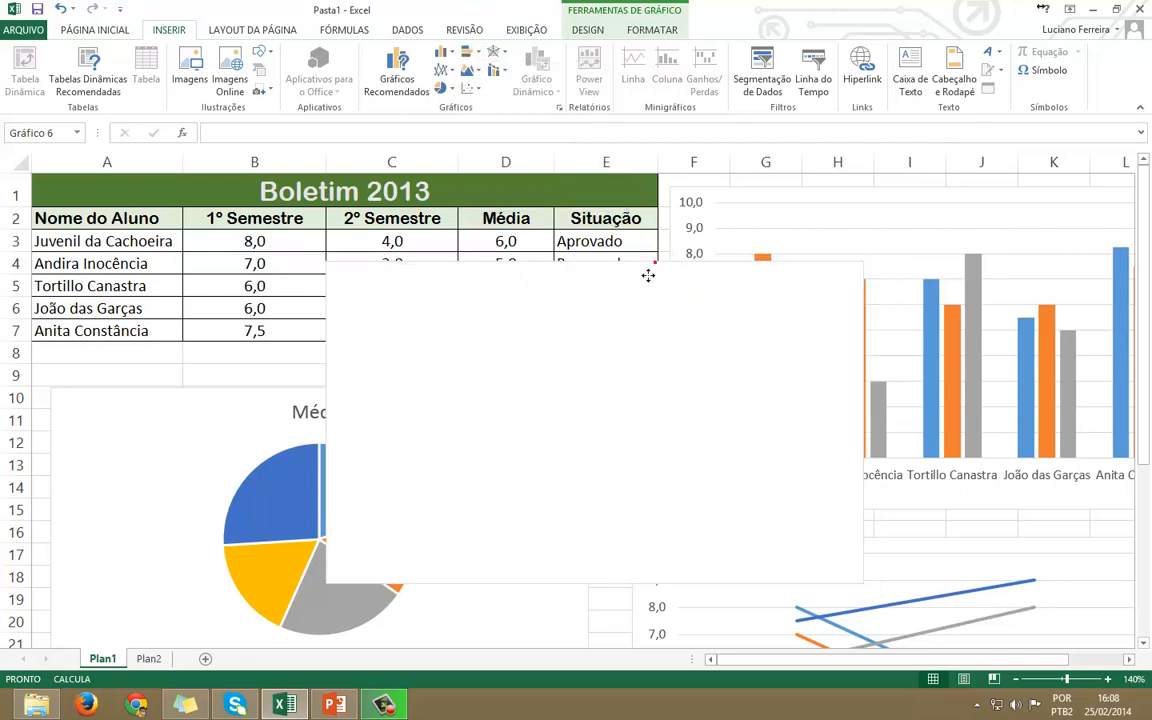
Move the empty bar chart clear of the grade table, starting at about row 8, and show its design options
{"action": "left_click_drag", "start_coordinate": [658, 267], "coordinate": [489, 334]}
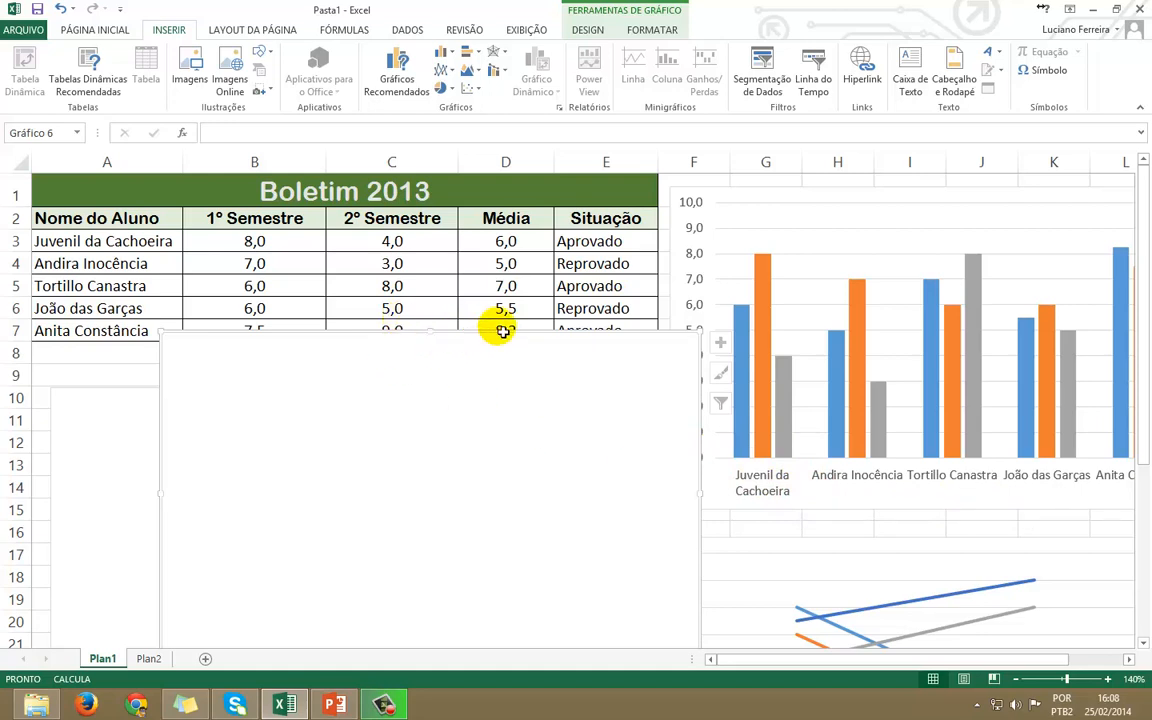
{"action": "left_click_drag", "start_coordinate": [505, 340], "coordinate": [597, 244]}
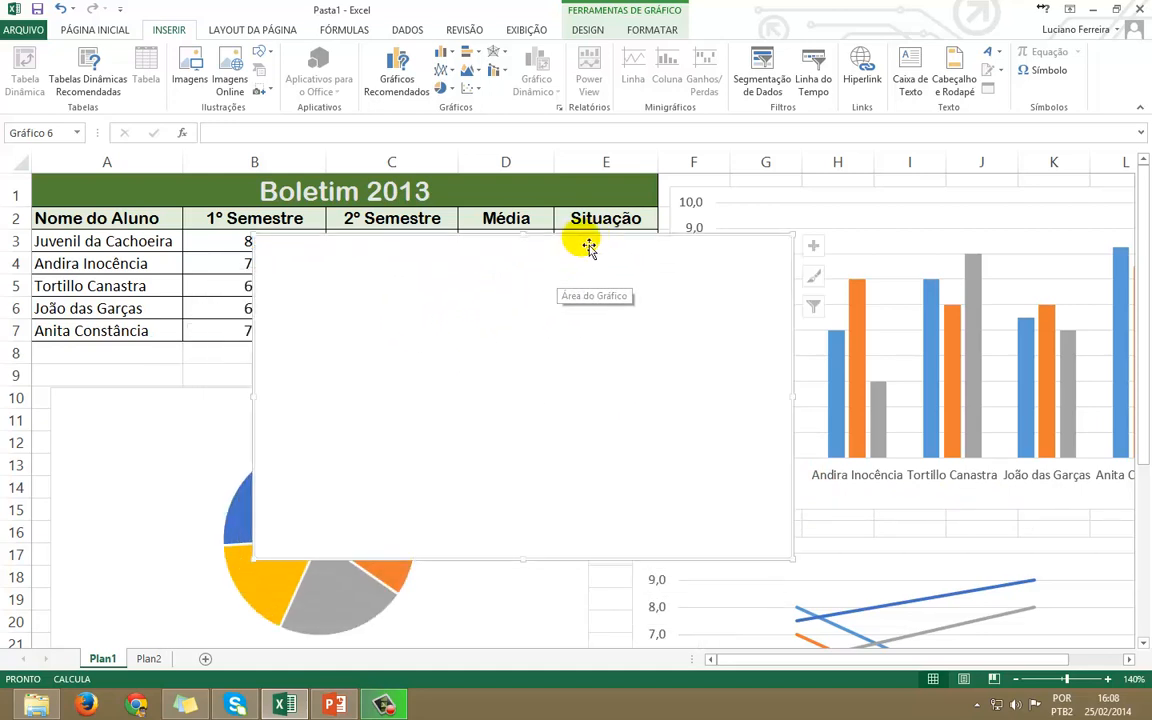
{"action": "left_click_drag", "start_coordinate": [543, 243], "coordinate": [591, 360]}
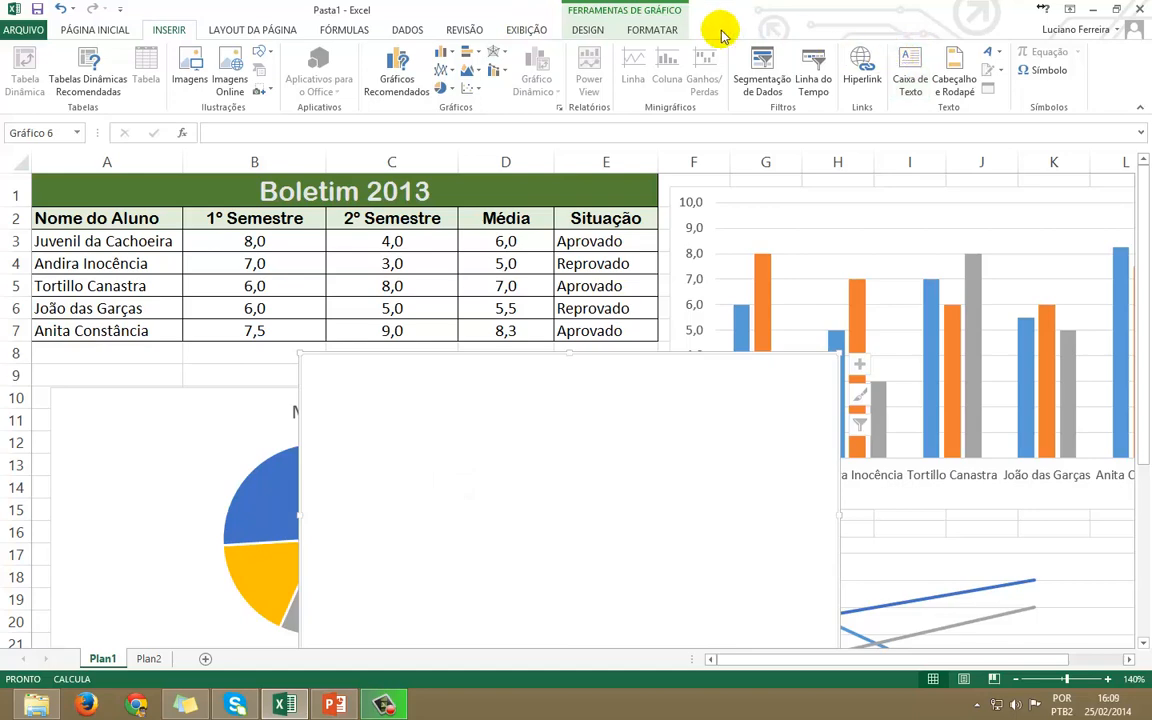
{"action": "left_click", "coordinate": [587, 30]}
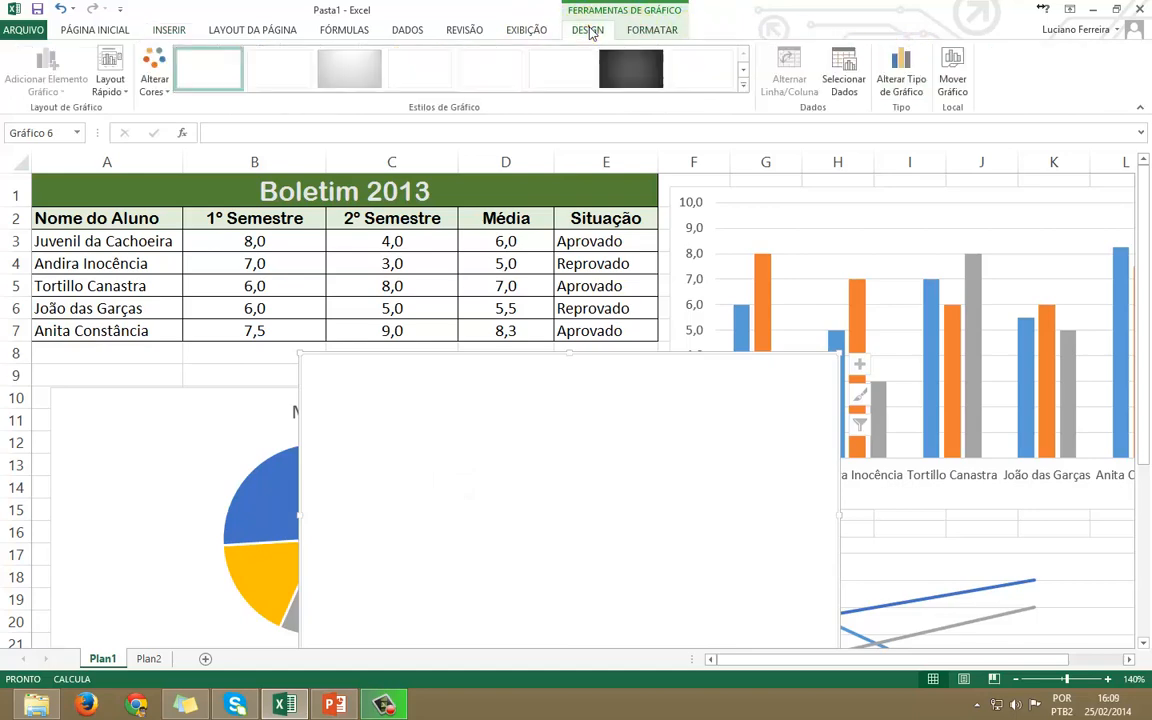
Add the first series to the empty bar chart, named from cell B2 with values B3:B7
{"action": "left_click", "coordinate": [840, 75]}
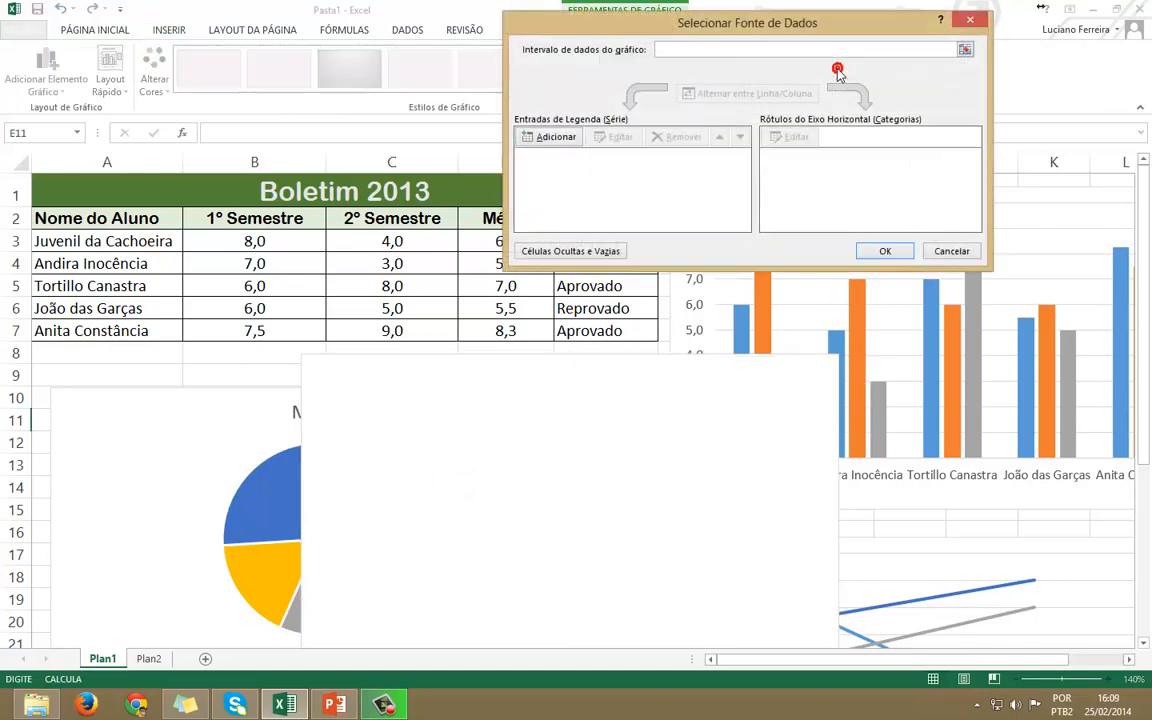
{"action": "left_click", "coordinate": [556, 137]}
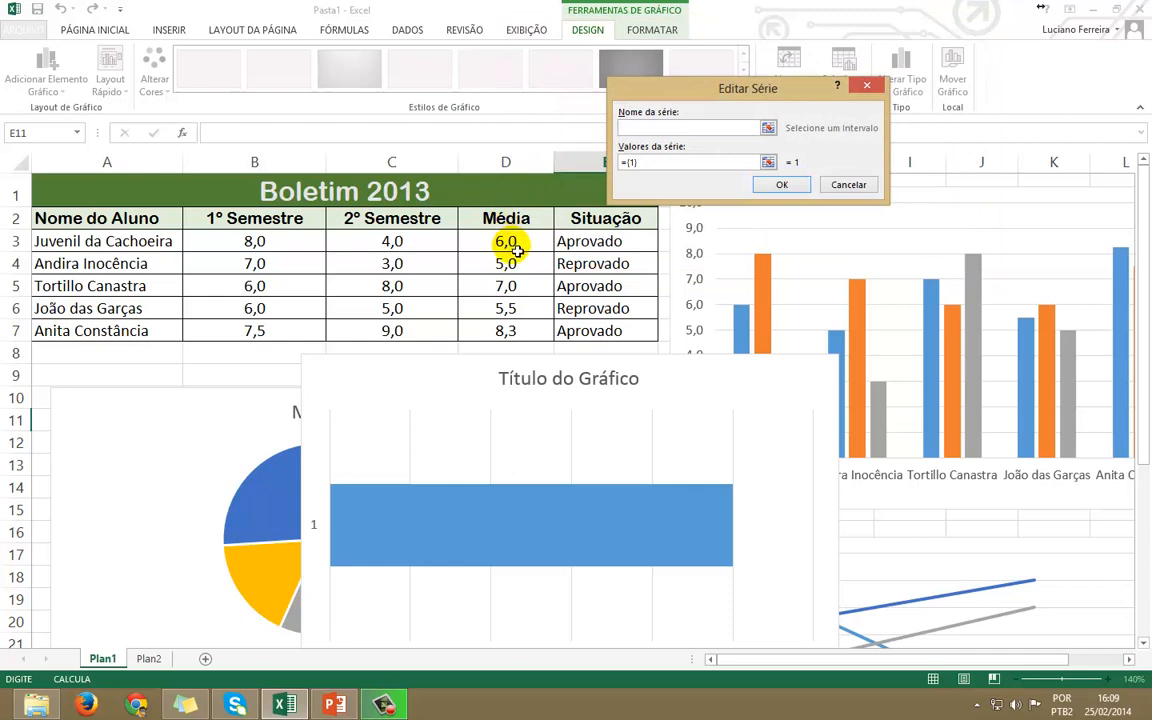
{"action": "left_click_drag", "start_coordinate": [283, 247], "coordinate": [291, 332]}
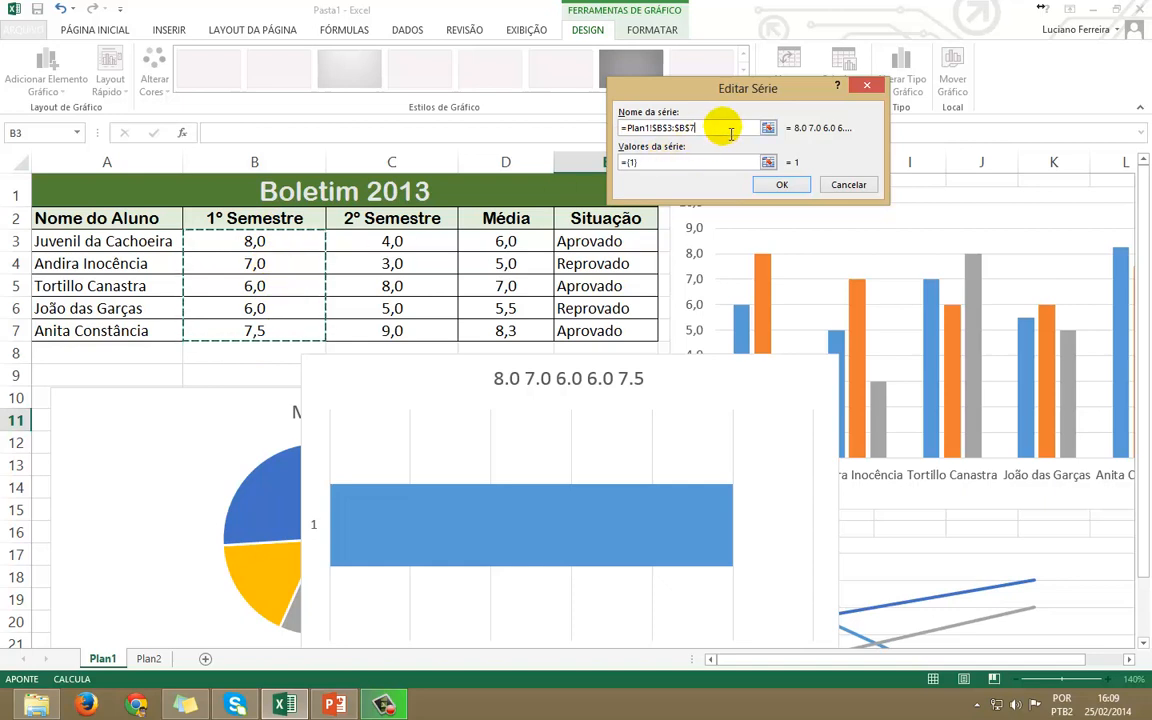
{"action": "left_click_drag", "start_coordinate": [725, 131], "coordinate": [592, 132]}
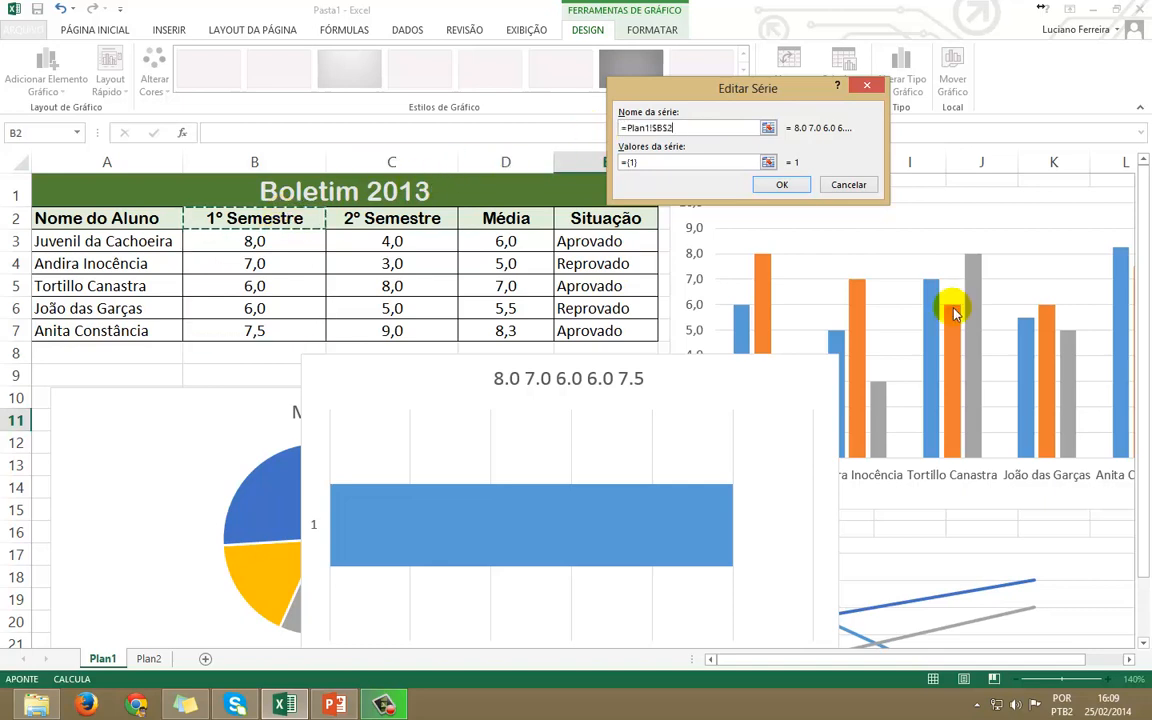
{"action": "left_click", "coordinate": [768, 162]}
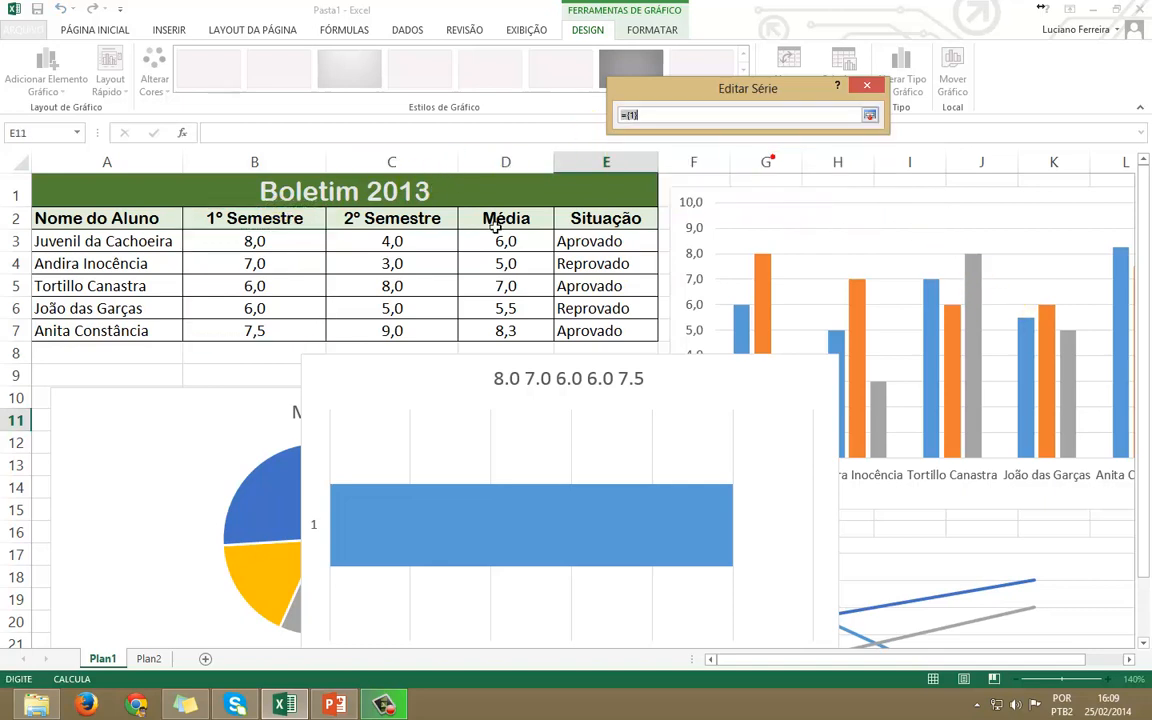
{"action": "left_click_drag", "start_coordinate": [283, 241], "coordinate": [292, 330]}
{"action": "left_click", "coordinate": [869, 115]}
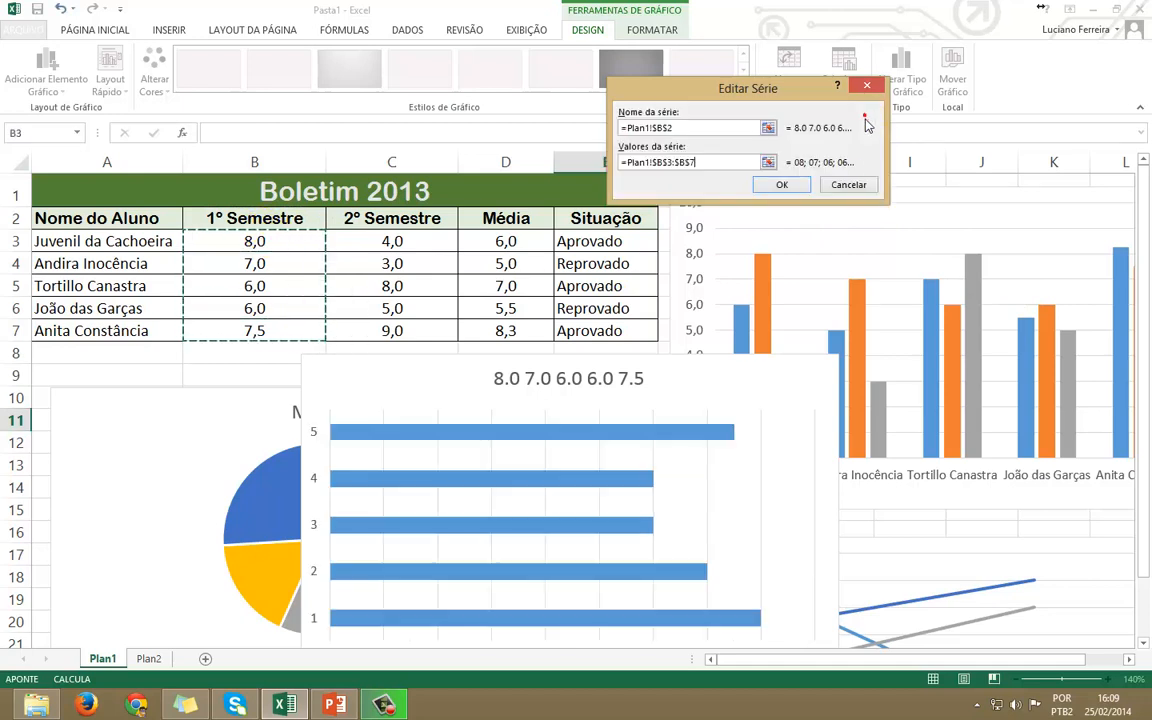
{"action": "left_click", "coordinate": [785, 186]}
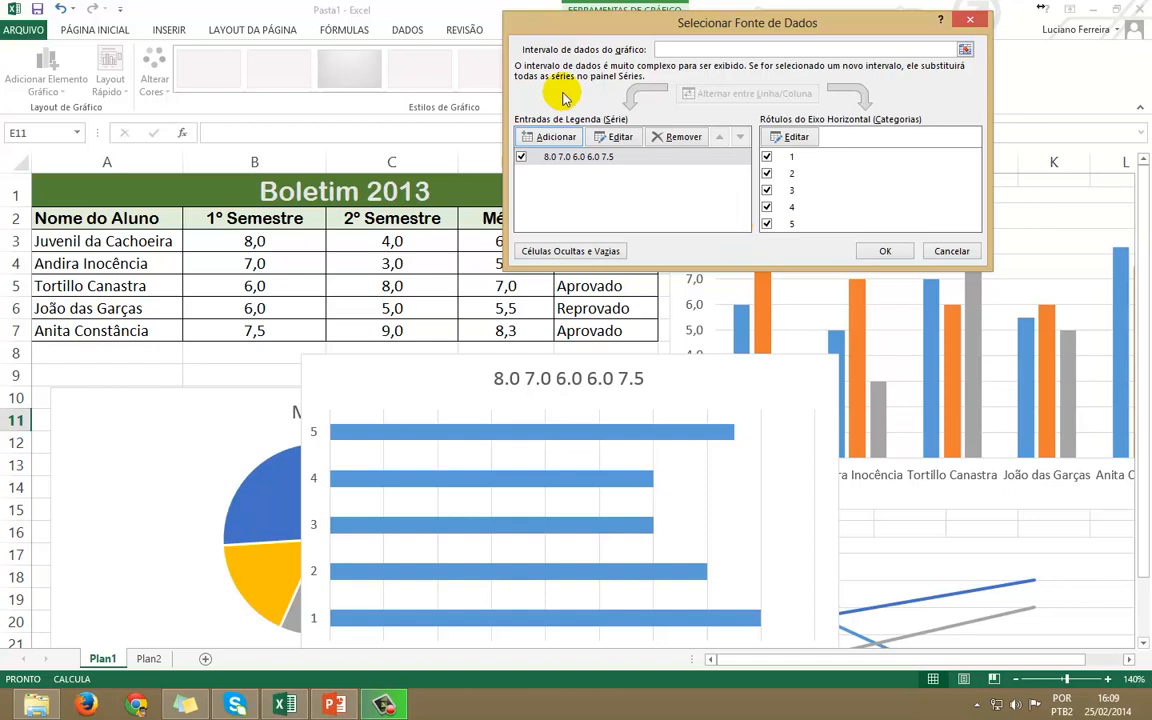
Add a second series to the bar chart, named from cell C2 with values C3:C7
{"action": "left_click", "coordinate": [549, 137]}
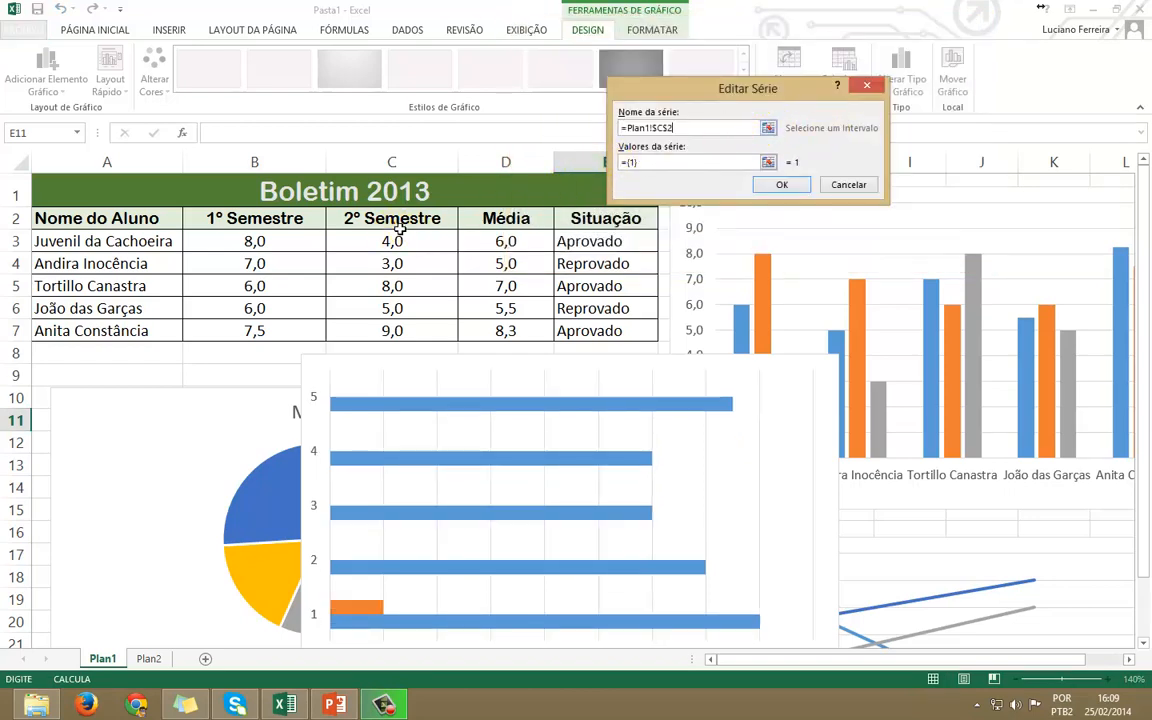
{"action": "left_click", "coordinate": [768, 162]}
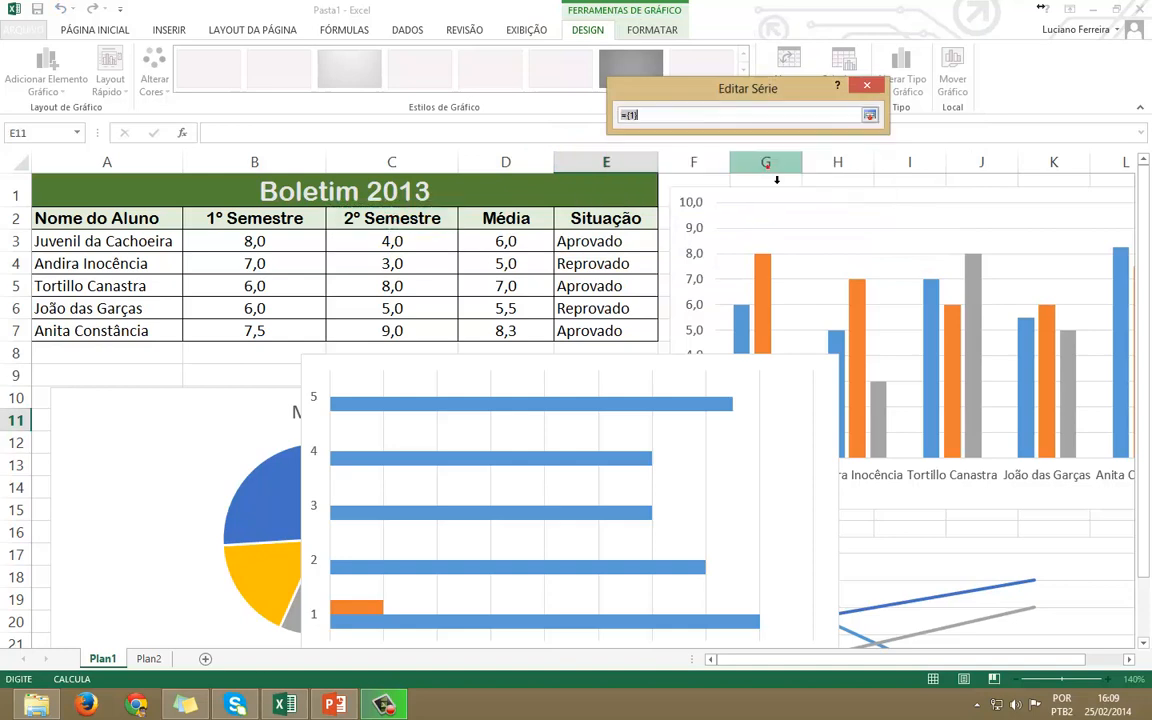
{"action": "left_click_drag", "start_coordinate": [447, 245], "coordinate": [430, 332]}
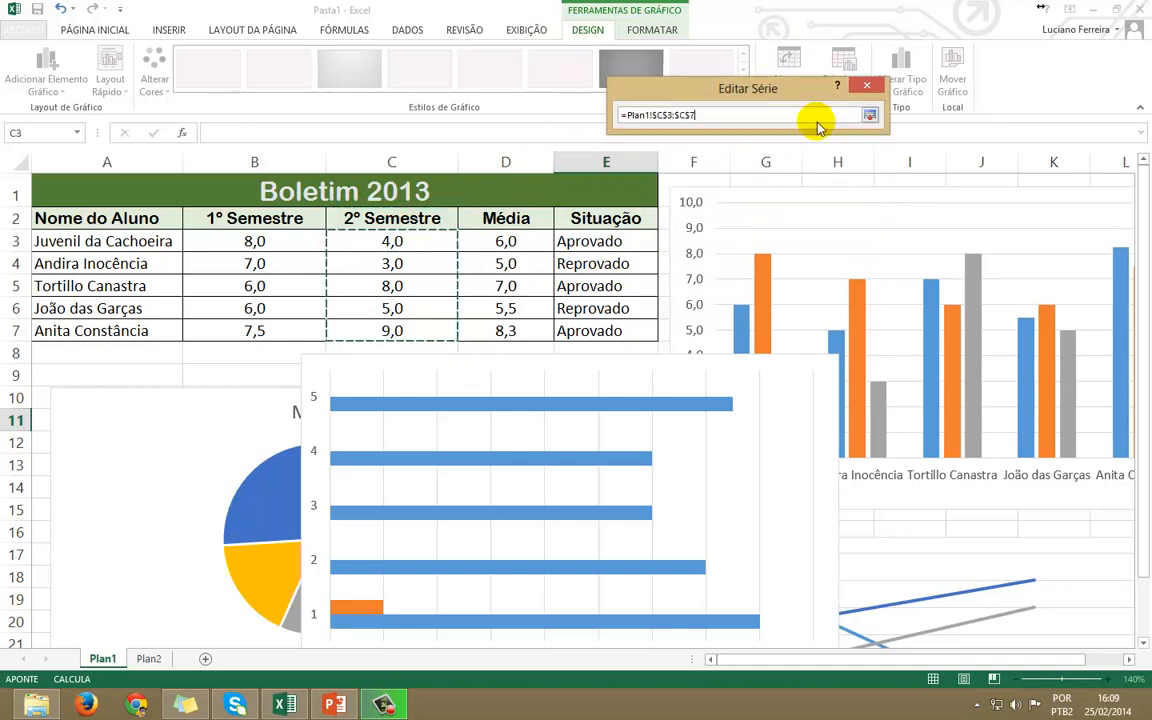
{"action": "left_click", "coordinate": [869, 115]}
{"action": "left_click", "coordinate": [781, 186]}
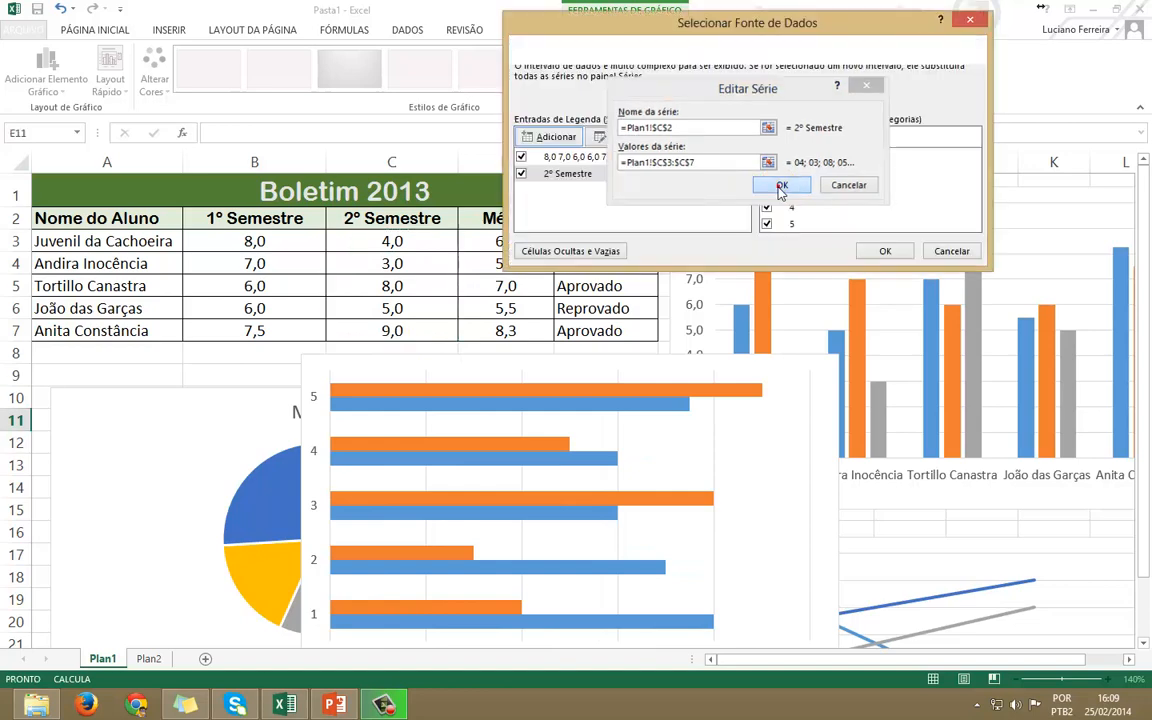
Add a third series to the bar chart, named from cell D2 with values D3:D7
{"action": "left_click", "coordinate": [555, 137]}
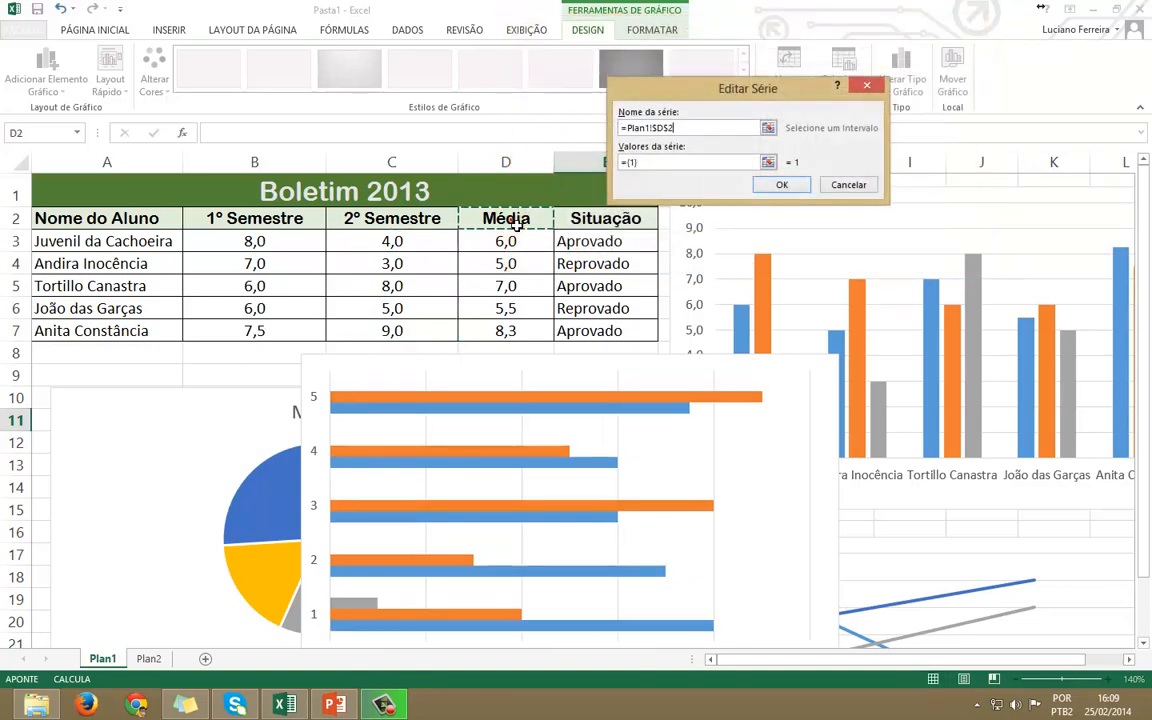
{"action": "left_click", "coordinate": [768, 163]}
{"action": "left_click_drag", "start_coordinate": [514, 244], "coordinate": [520, 331]}
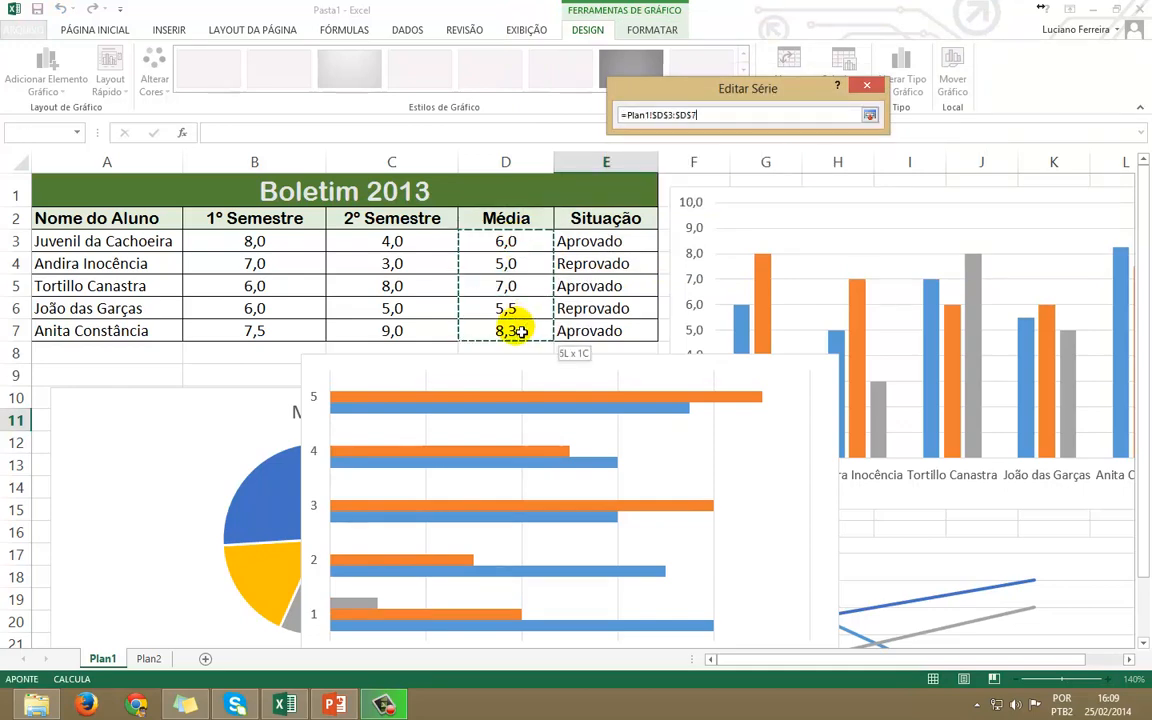
{"action": "left_click", "coordinate": [869, 115]}
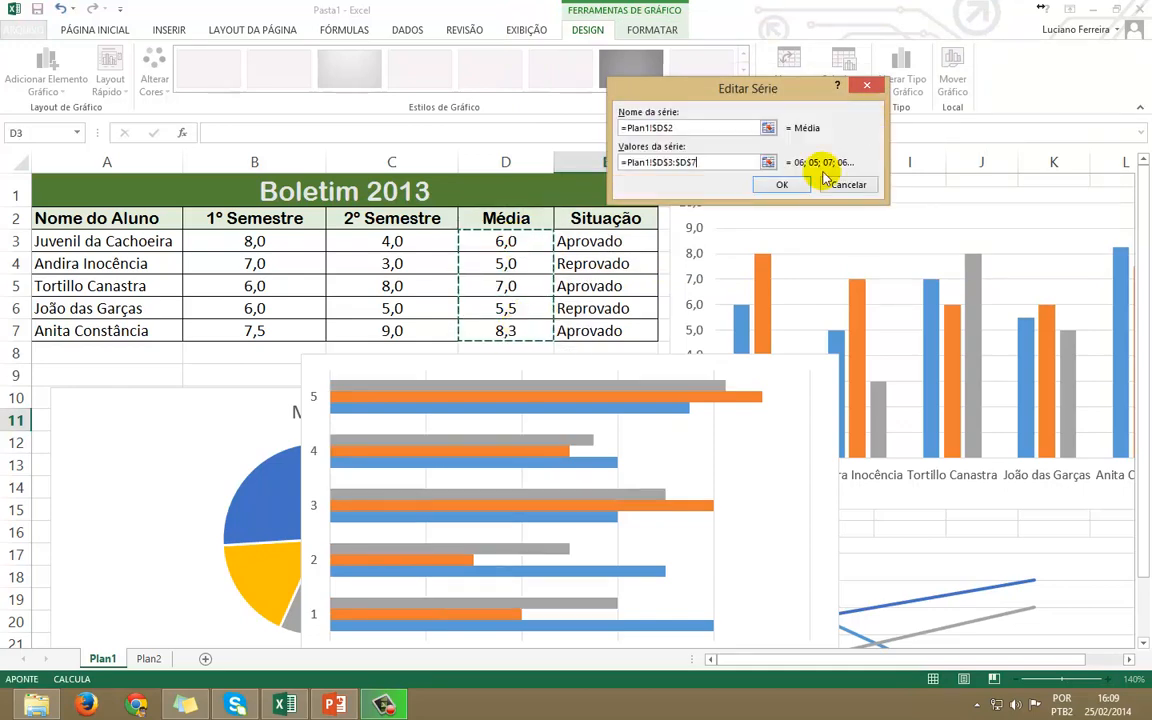
{"action": "left_click", "coordinate": [783, 185]}
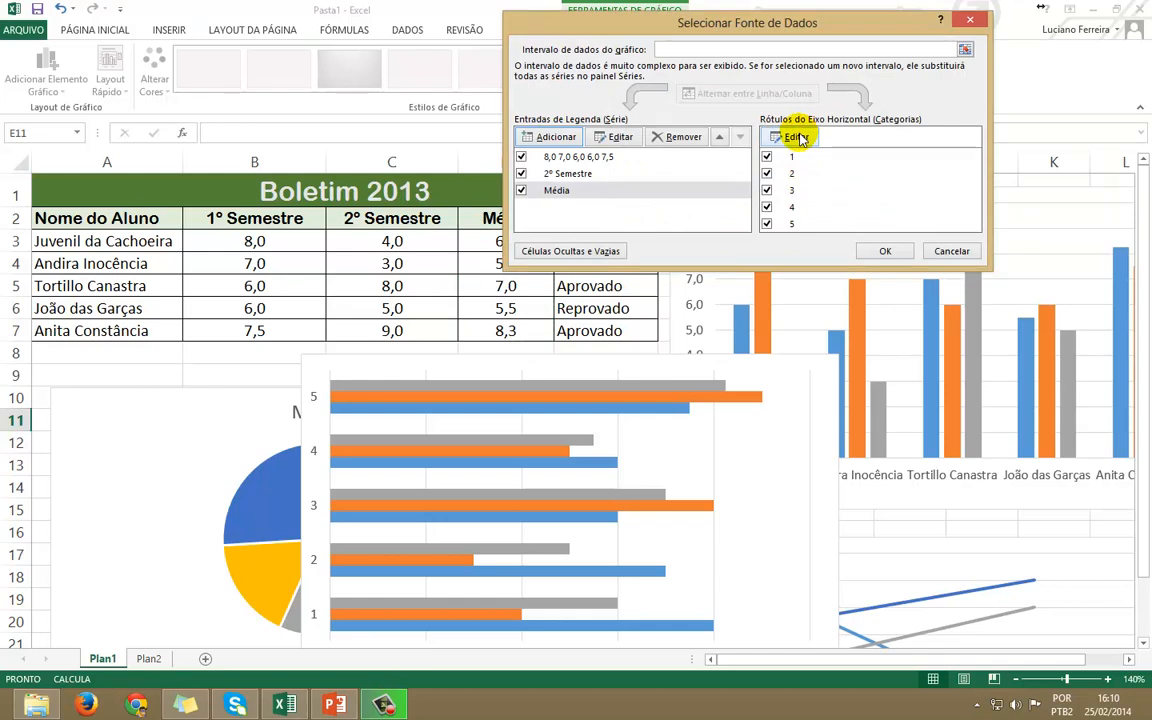
Set the bar chart's category axis labels to the student names in A3:A7
{"action": "left_click", "coordinate": [797, 137]}
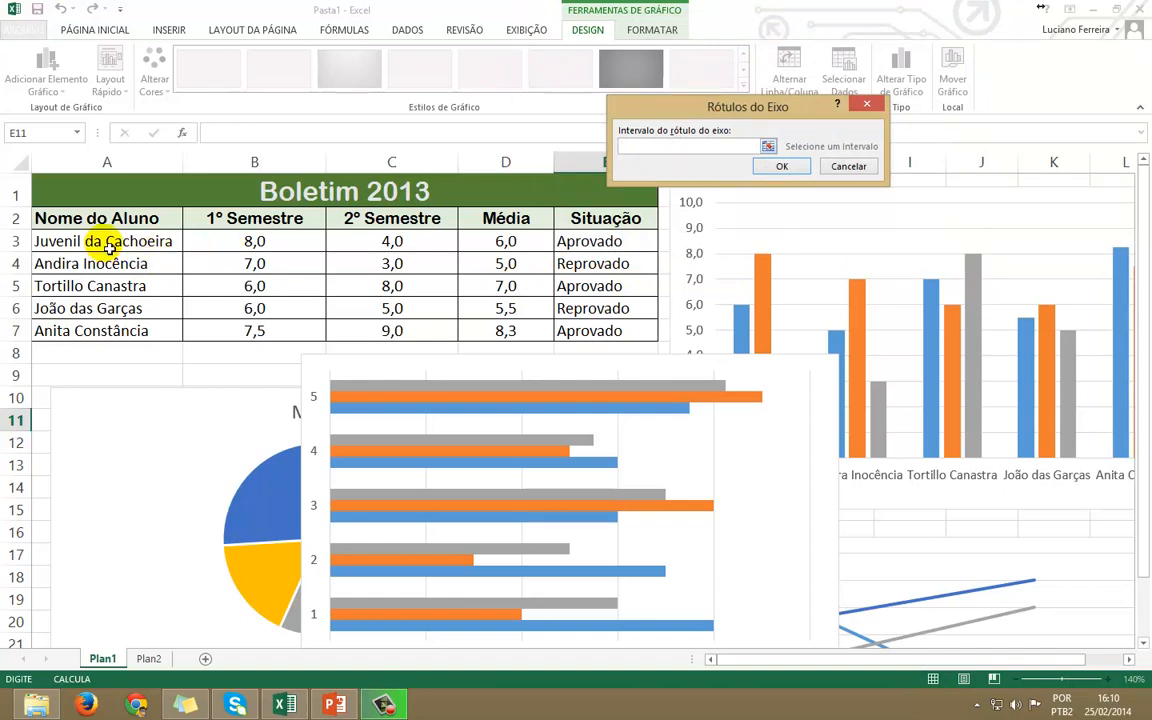
{"action": "left_click_drag", "start_coordinate": [110, 247], "coordinate": [108, 332]}
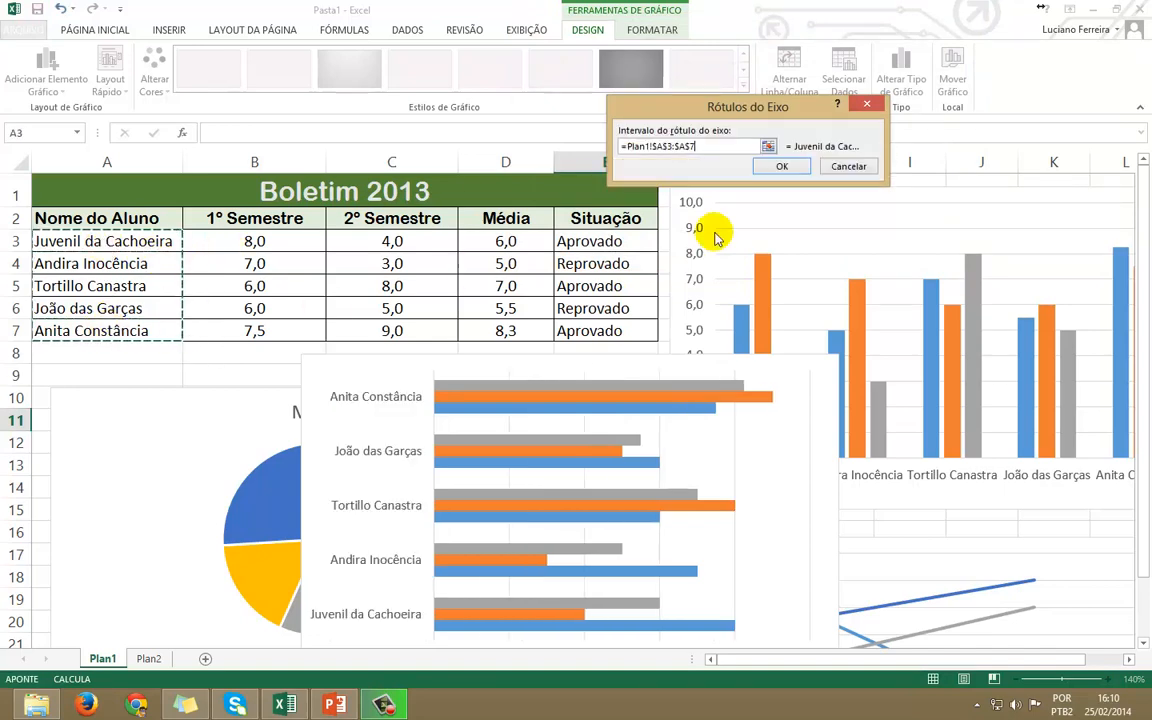
Apply the student names in Plan1 cells A3:A7 as the bar chart's category axis labels and accept the data source
{"action": "left_click", "coordinate": [779, 168]}
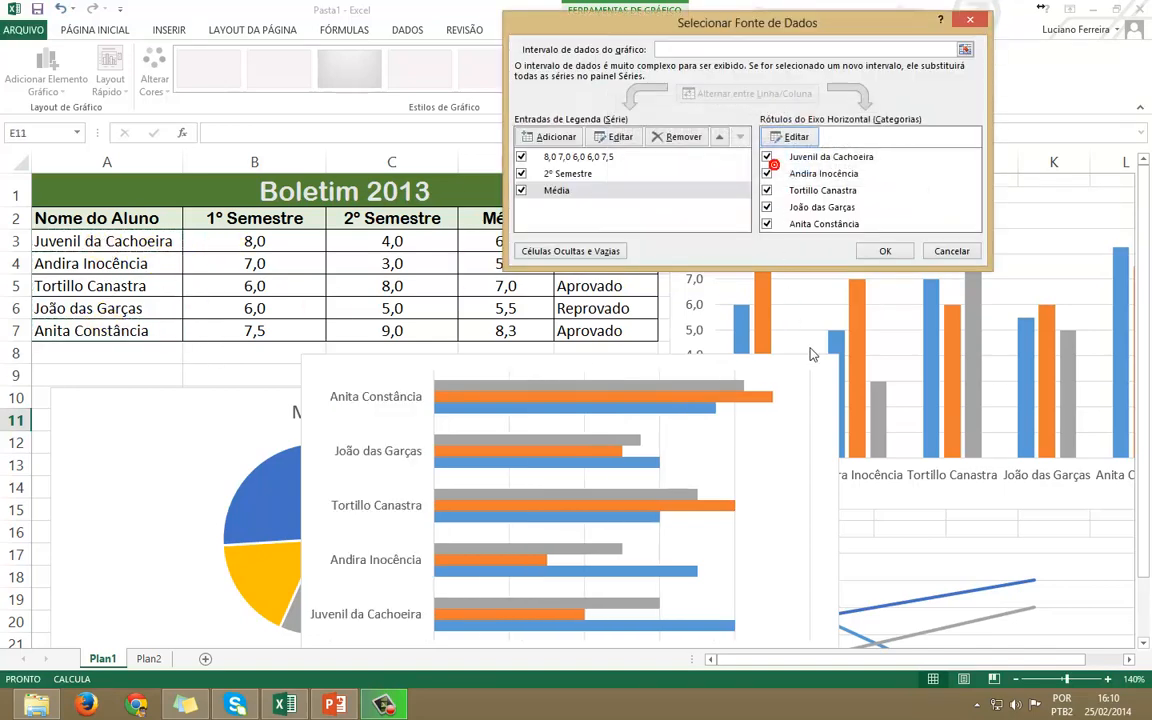
{"action": "left_click", "coordinate": [885, 251]}
Arrange the four charts in a two-by-two grid below the table, with pie and column charts above the bar and line charts
{"action": "left_click_drag", "start_coordinate": [757, 362], "coordinate": [712, 281]}
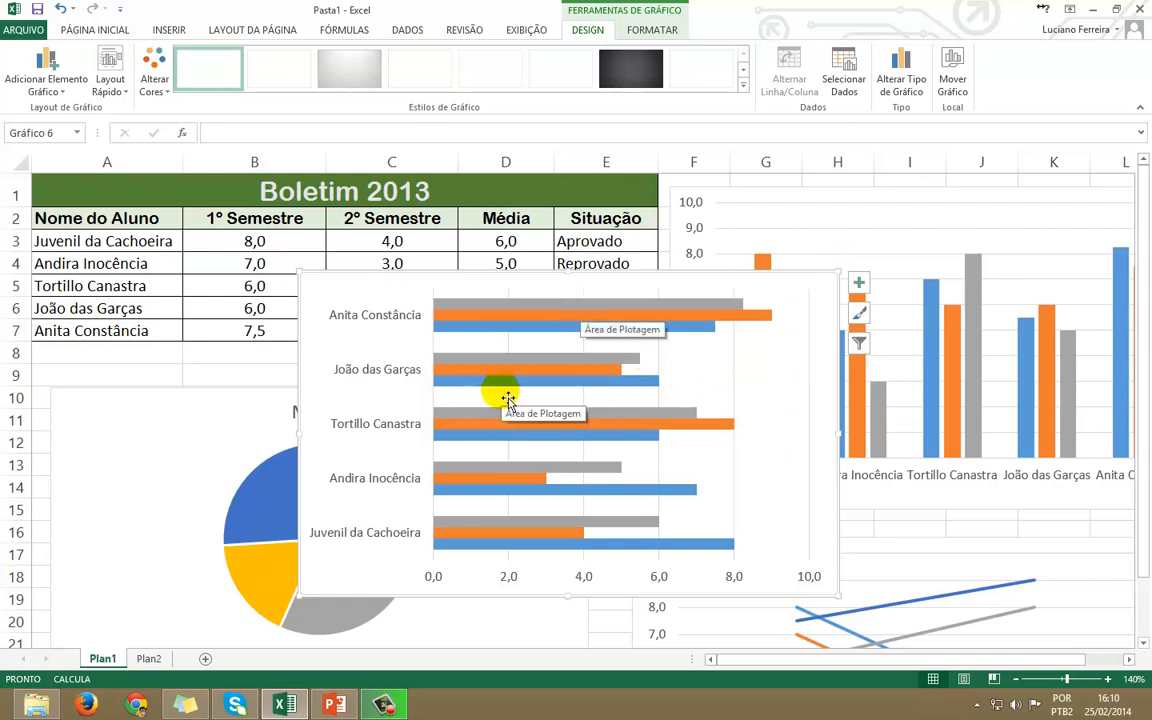
{"action": "scroll", "coordinate": [599, 342], "scroll_direction": "down", "scroll_amount": 6}
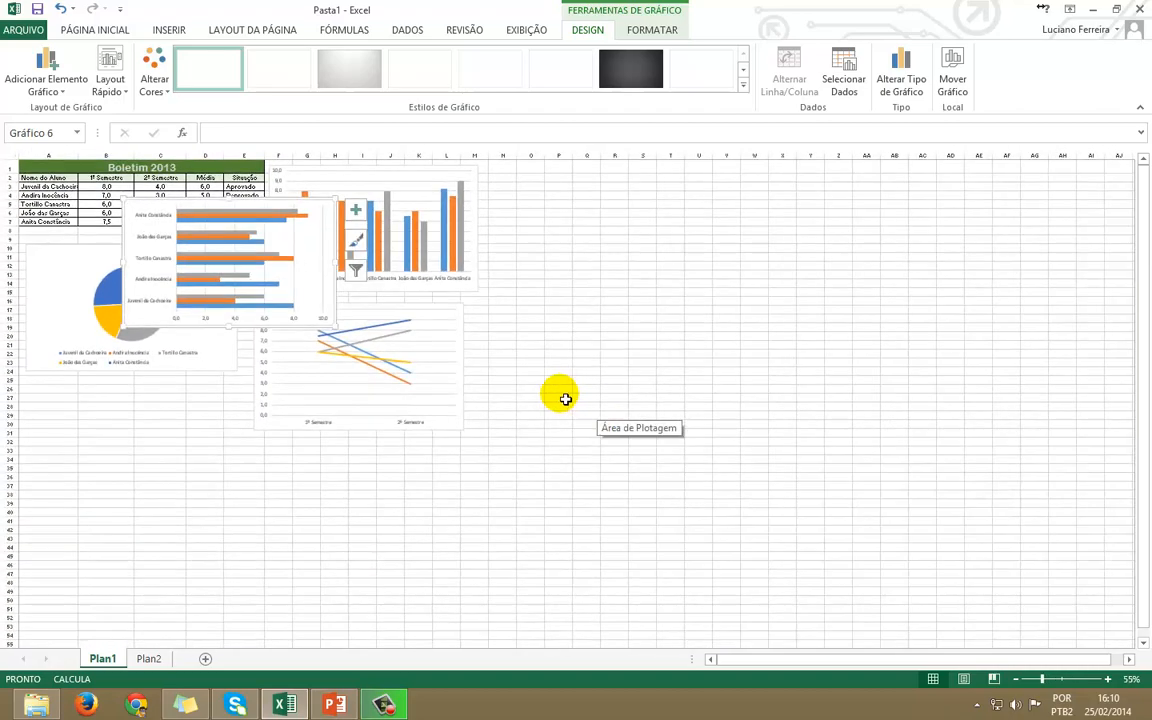
{"action": "scroll", "coordinate": [565, 396], "scroll_direction": "up", "scroll_amount": 3}
{"action": "scroll", "coordinate": [552, 393], "scroll_direction": "down", "scroll_amount": 2}
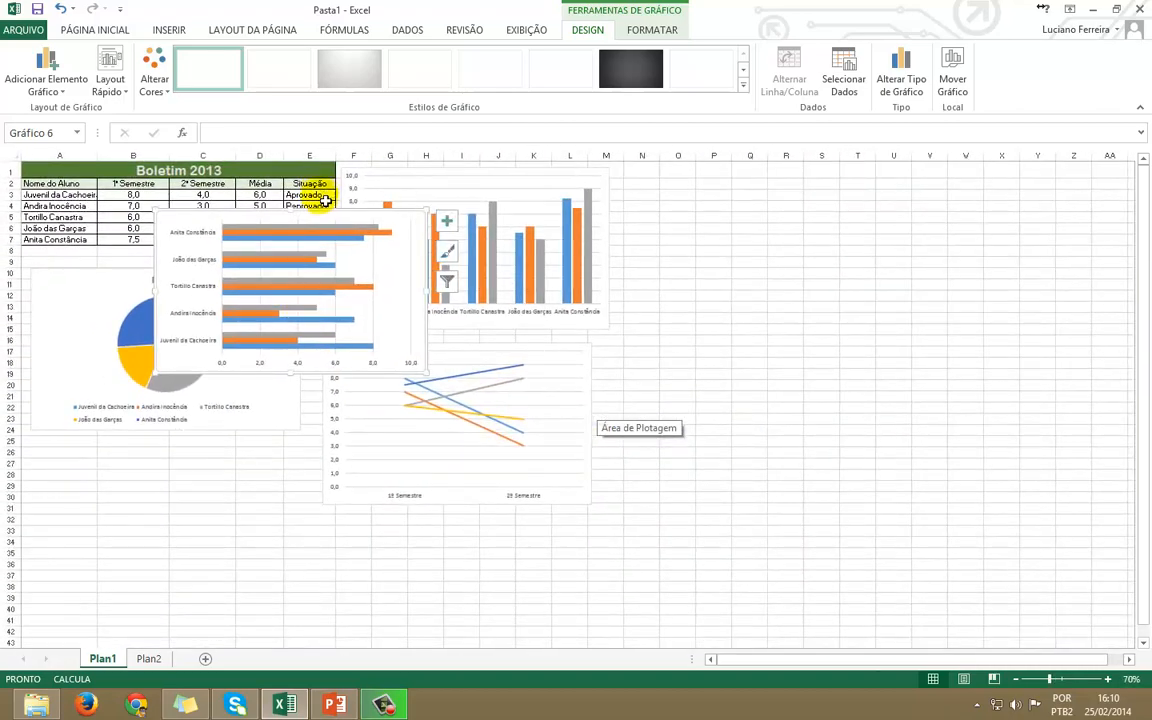
{"action": "left_click_drag", "start_coordinate": [327, 216], "coordinate": [203, 455]}
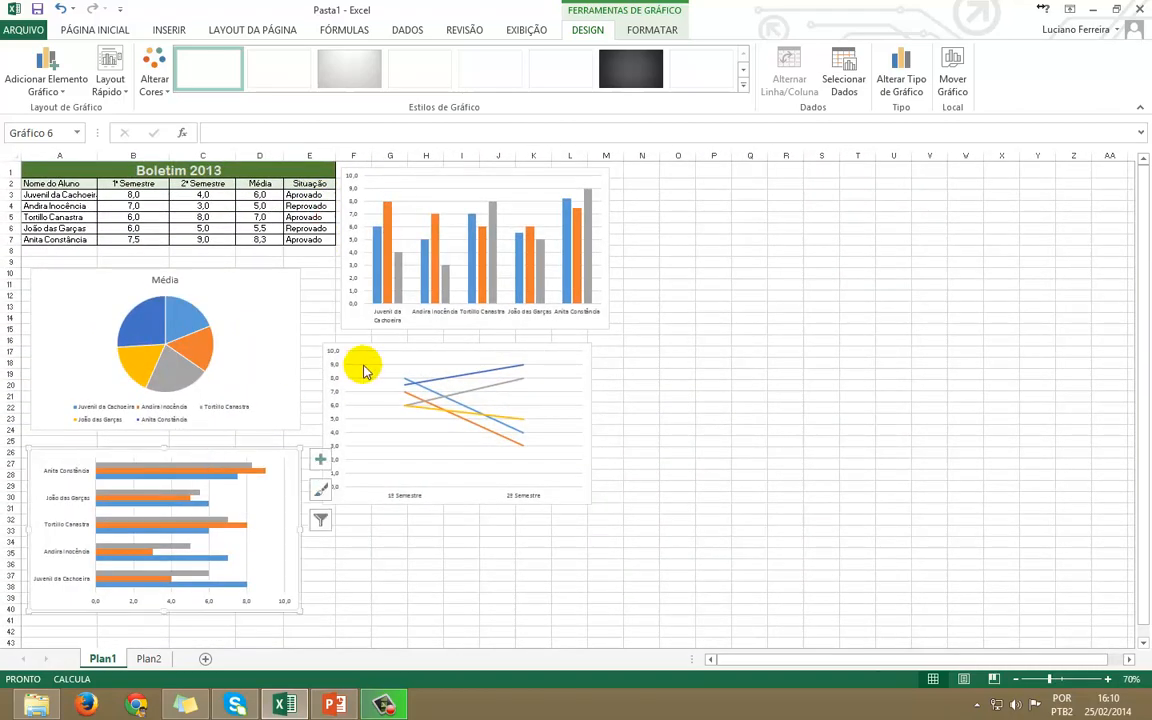
{"action": "left_click_drag", "start_coordinate": [396, 350], "coordinate": [389, 459]}
{"action": "left_click_drag", "start_coordinate": [444, 176], "coordinate": [413, 277]}
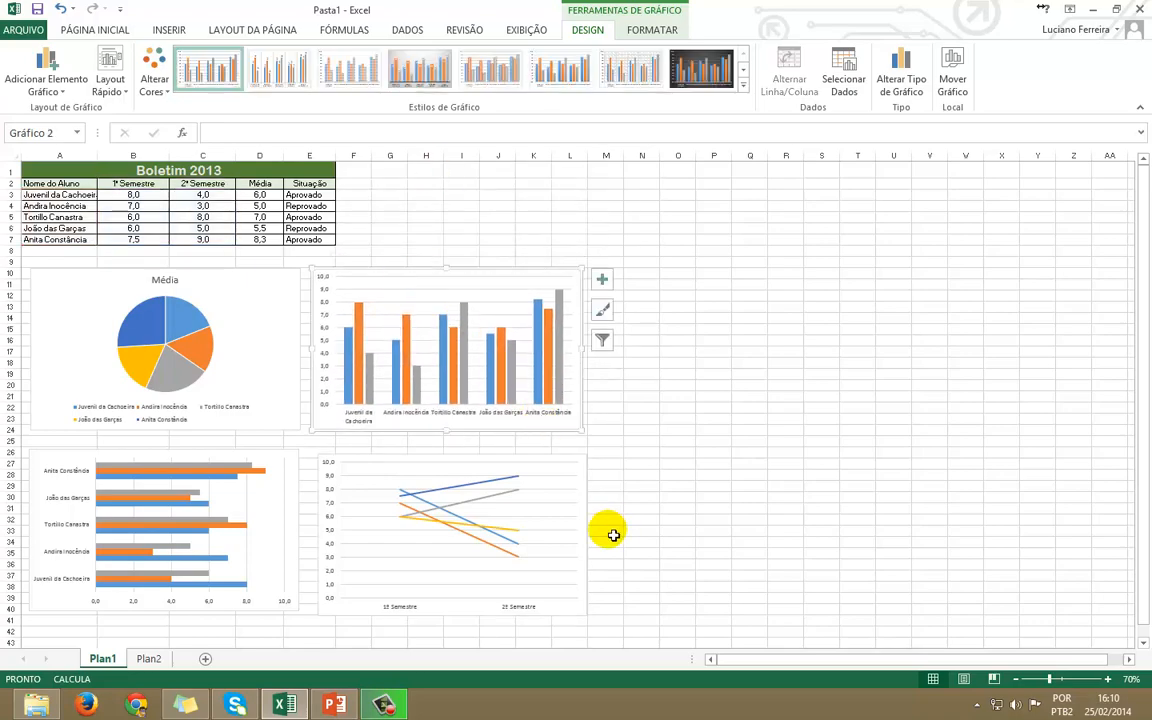
Examine the grade table and the arranged charts up close, ending at the Média pie chart
{"action": "scroll", "coordinate": [40, 649], "scroll_direction": "up", "scroll_amount": 1}
{"action": "scroll", "coordinate": [40, 649], "scroll_direction": "up", "scroll_amount": 1}
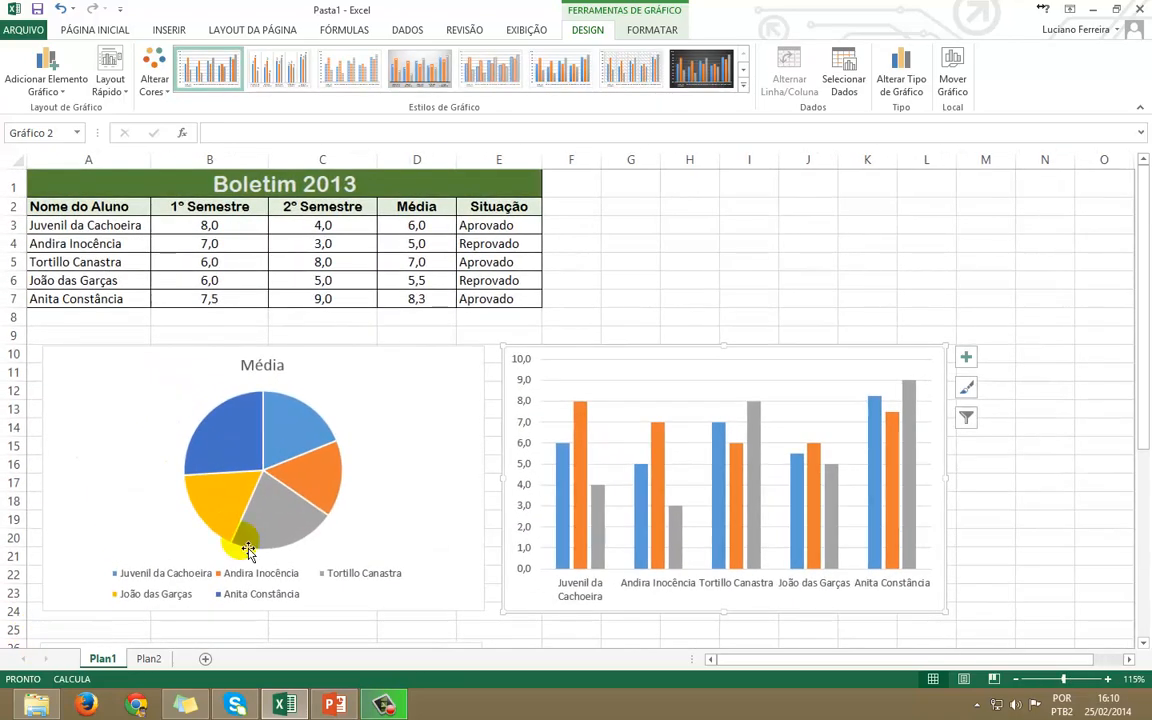
{"action": "scroll", "coordinate": [532, 432], "scroll_direction": "up", "scroll_amount": 1}
{"action": "scroll", "coordinate": [527, 463], "scroll_direction": "down", "scroll_amount": 2}
{"action": "scroll", "coordinate": [527, 478], "scroll_direction": "up", "scroll_amount": 1}
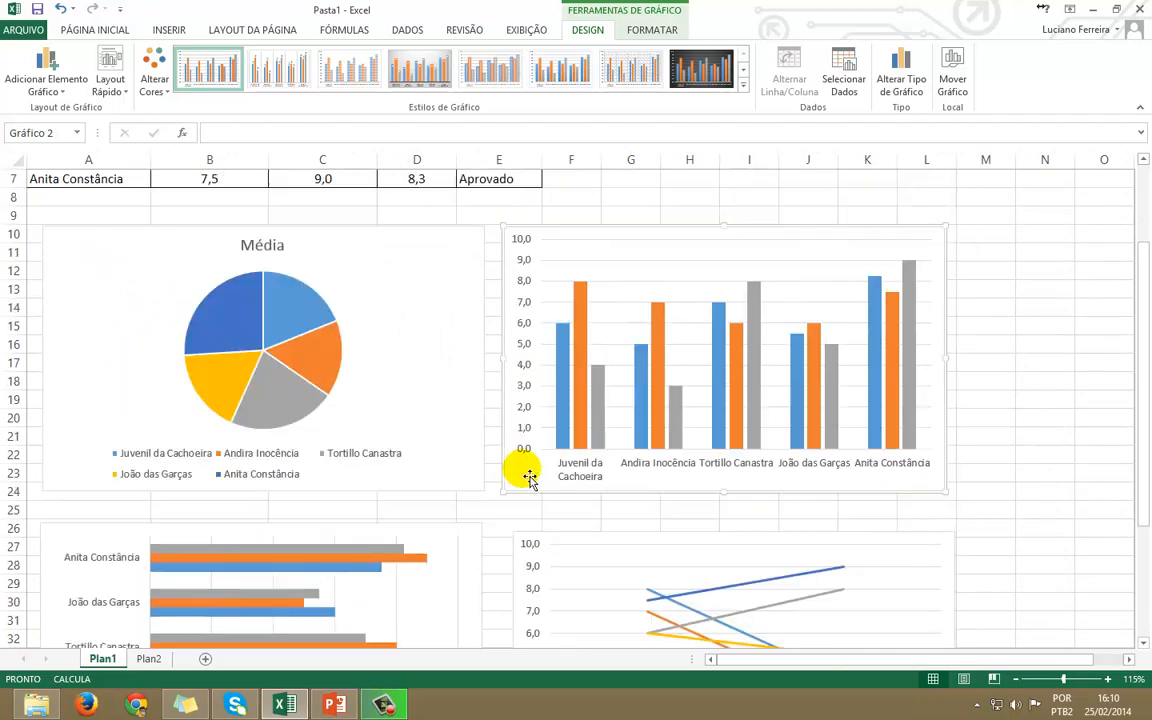
{"action": "scroll", "coordinate": [527, 476], "scroll_direction": "down", "scroll_amount": 4}
{"action": "scroll", "coordinate": [525, 484], "scroll_direction": "down", "scroll_amount": 3}
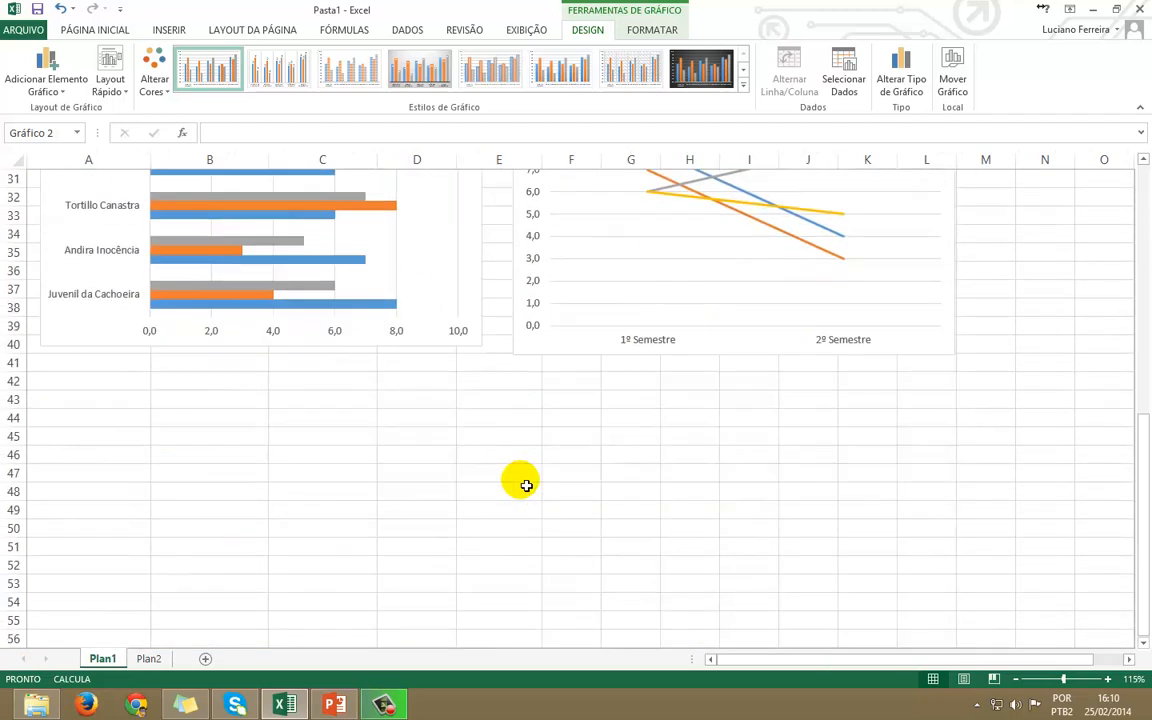
{"action": "scroll", "coordinate": [525, 484], "scroll_direction": "up", "scroll_amount": 10}
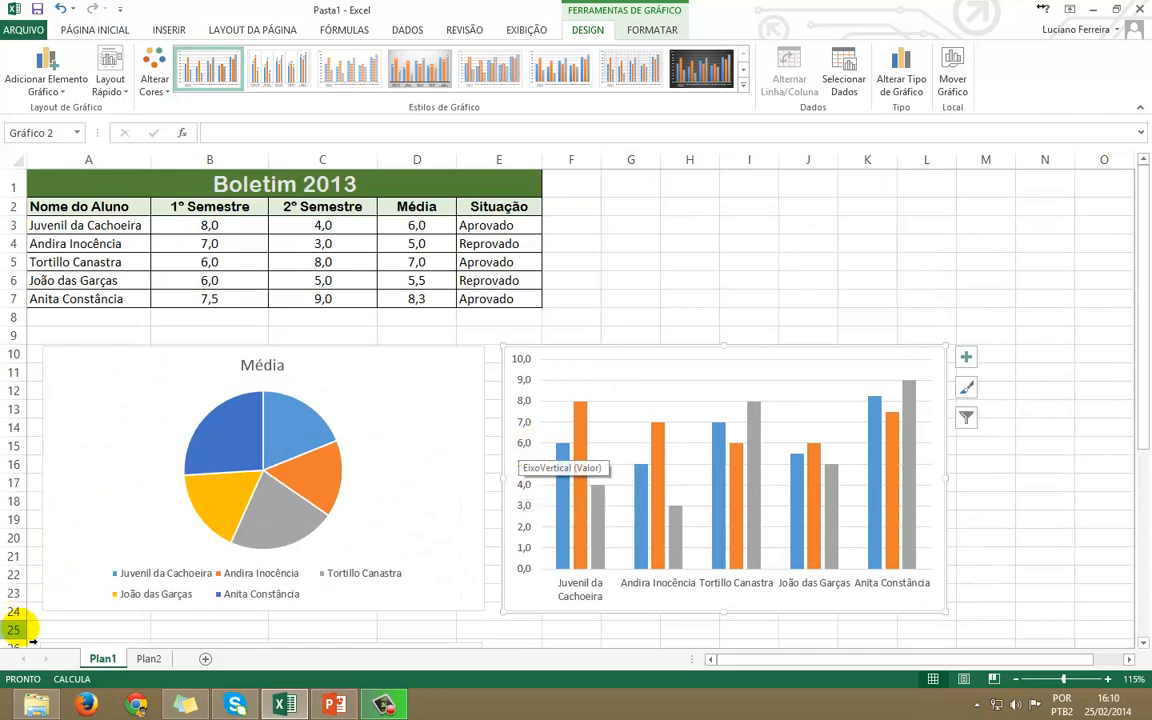
{"action": "scroll", "coordinate": [36, 625], "scroll_direction": "up", "scroll_amount": 3}
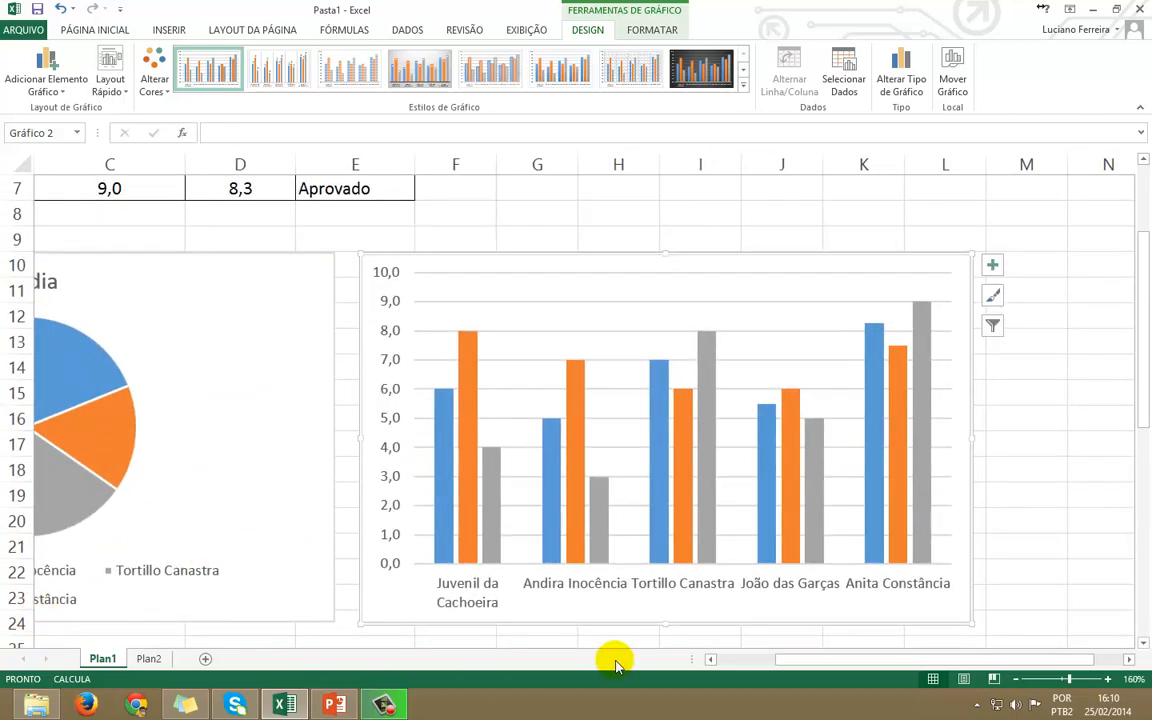
{"action": "left_click", "coordinate": [710, 659]}
{"action": "scroll", "coordinate": [62, 630], "scroll_direction": "up", "scroll_amount": 1}
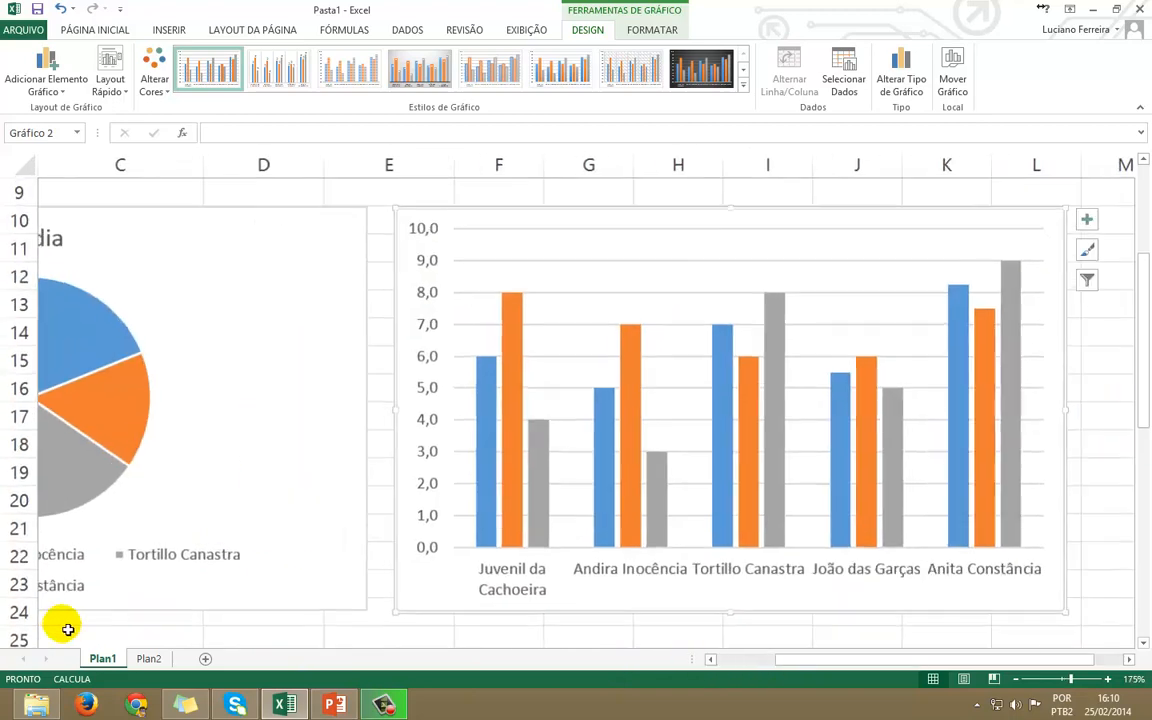
{"action": "left_click_drag", "start_coordinate": [818, 662], "coordinate": [748, 672]}
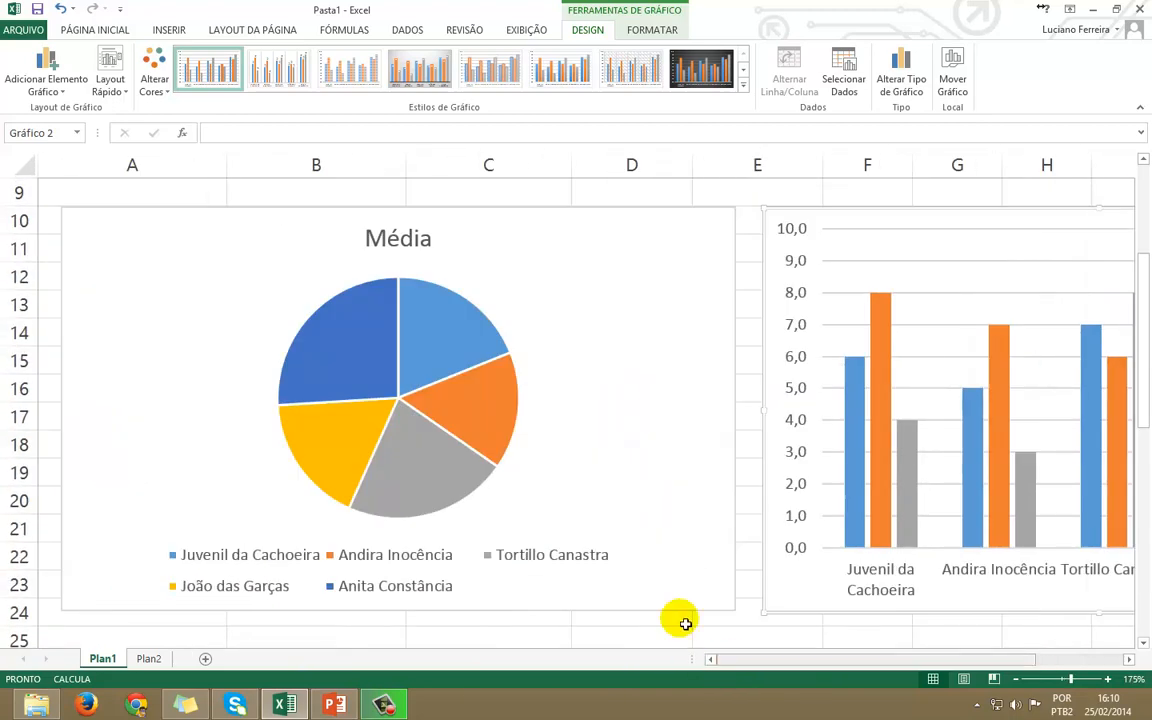
Select the Média pie chart and browse the full set of chart styles available for it
{"action": "left_click", "coordinate": [550, 282]}
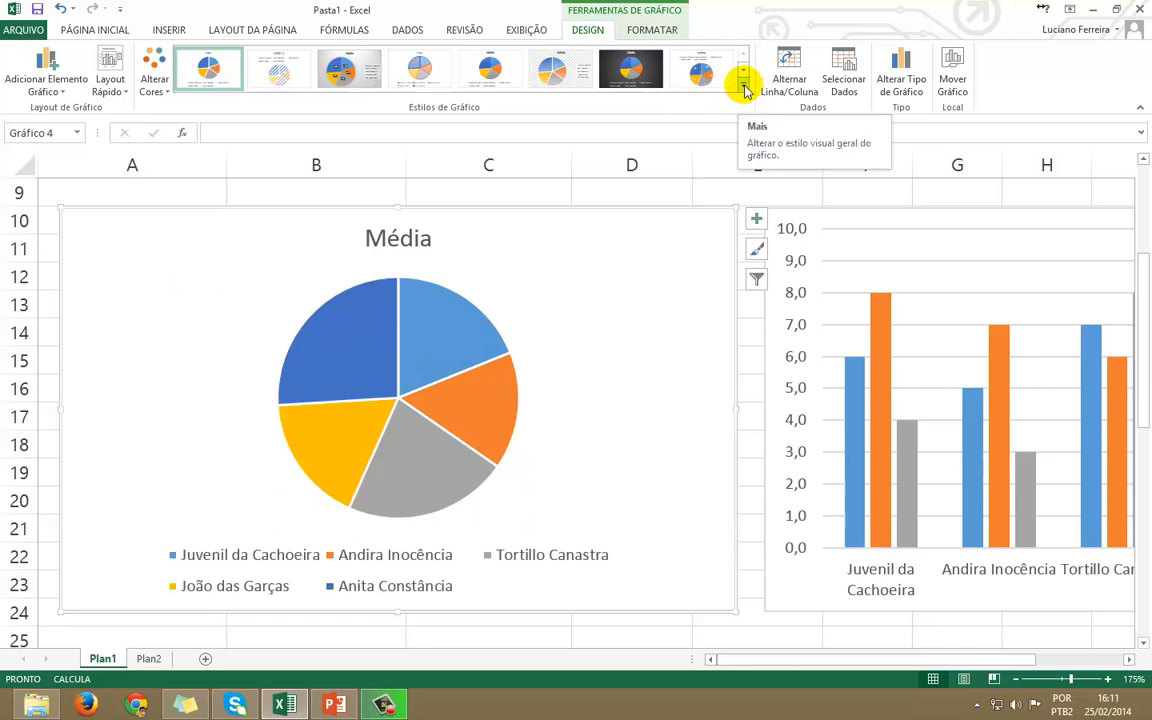
{"action": "left_click", "coordinate": [744, 90]}
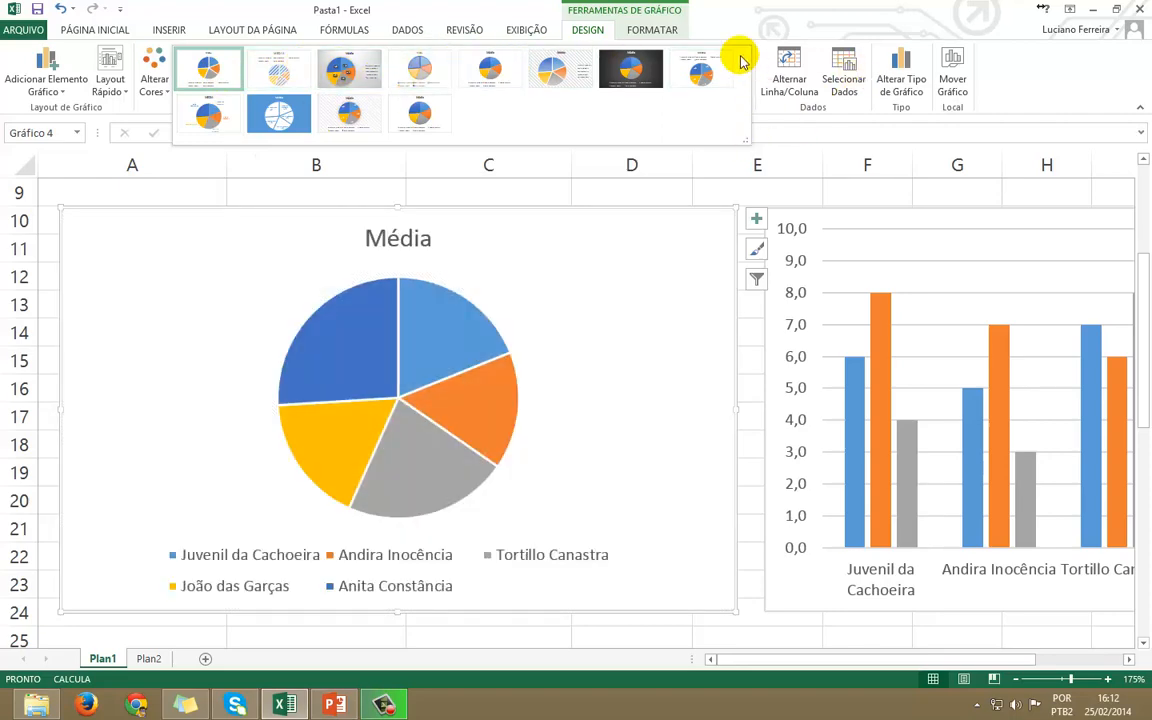
{"action": "left_click", "coordinate": [588, 32]}
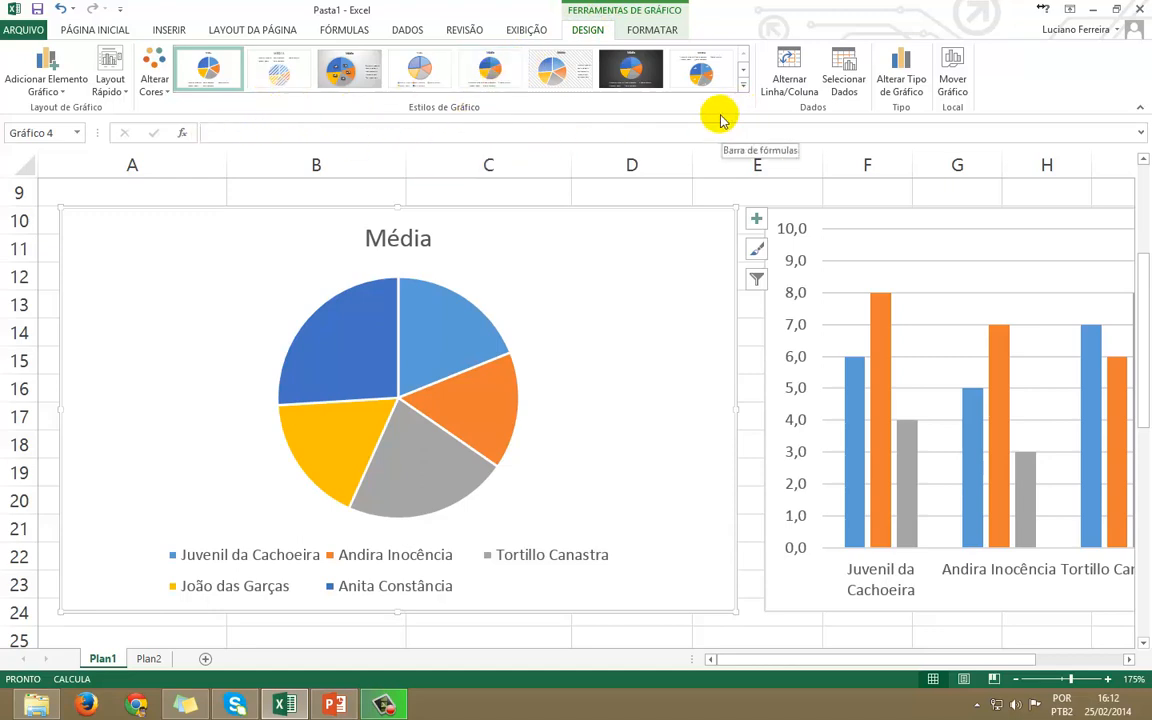
Recolor the Média pie chart with the colorful palette Cor 4
{"action": "left_click", "coordinate": [151, 84]}
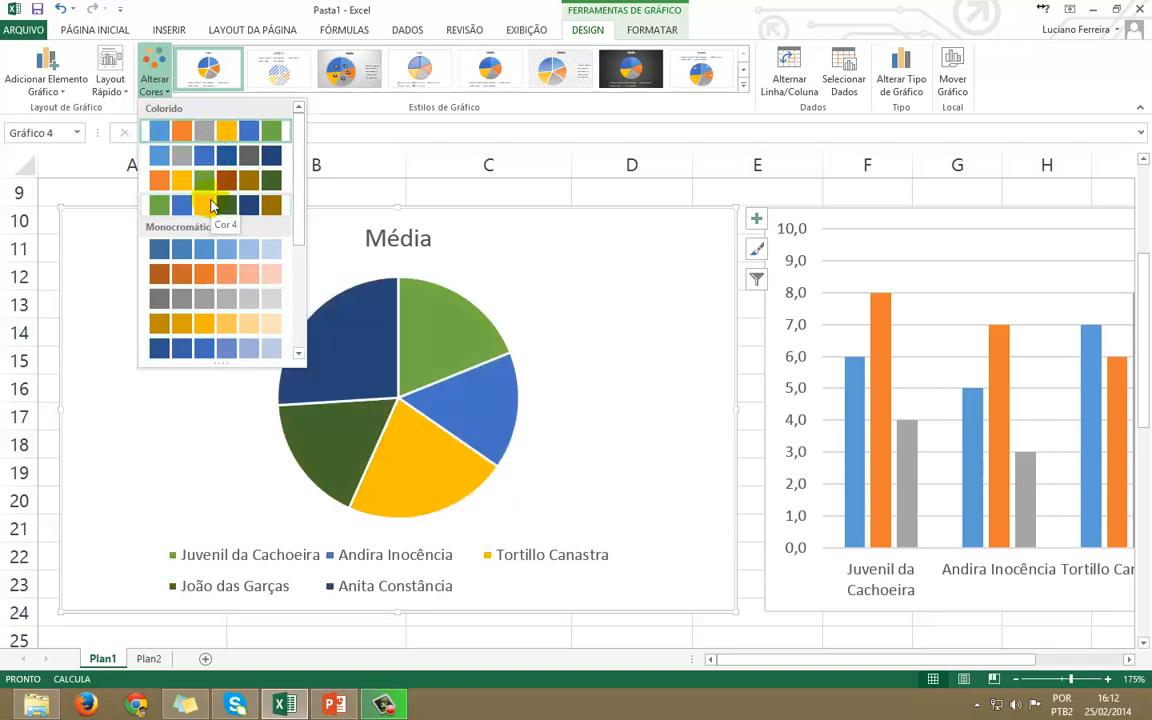
{"action": "left_click_drag", "start_coordinate": [300, 188], "coordinate": [303, 300]}
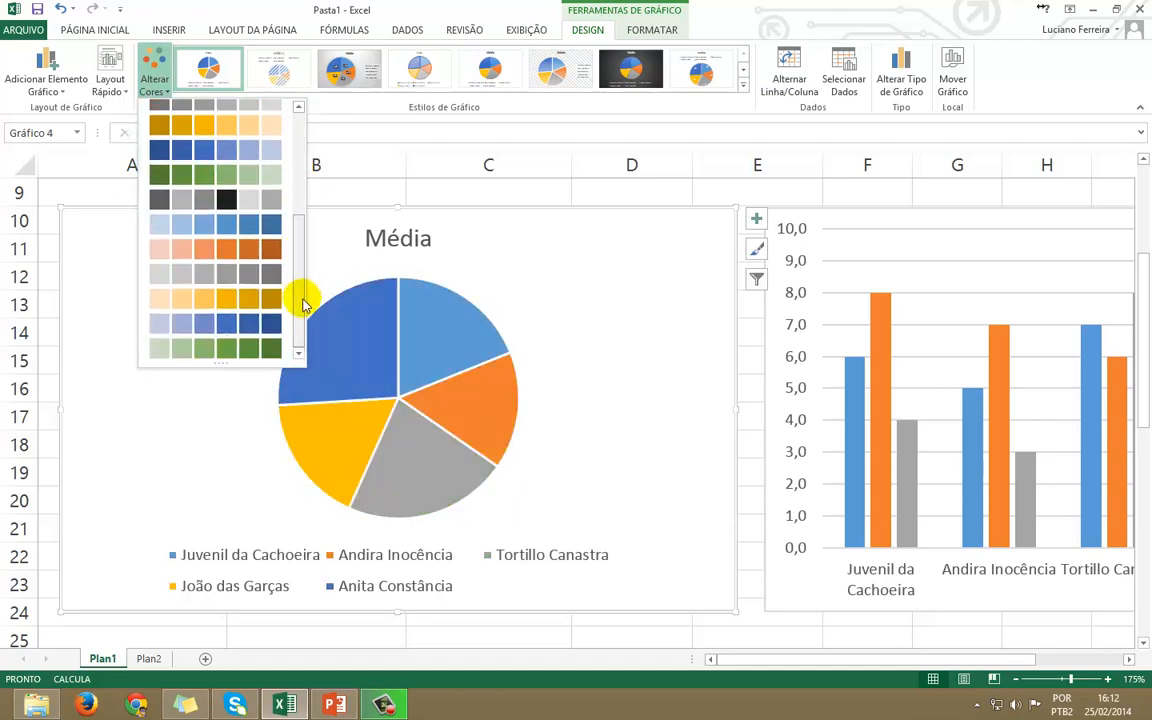
{"action": "left_click_drag", "start_coordinate": [302, 246], "coordinate": [304, 145]}
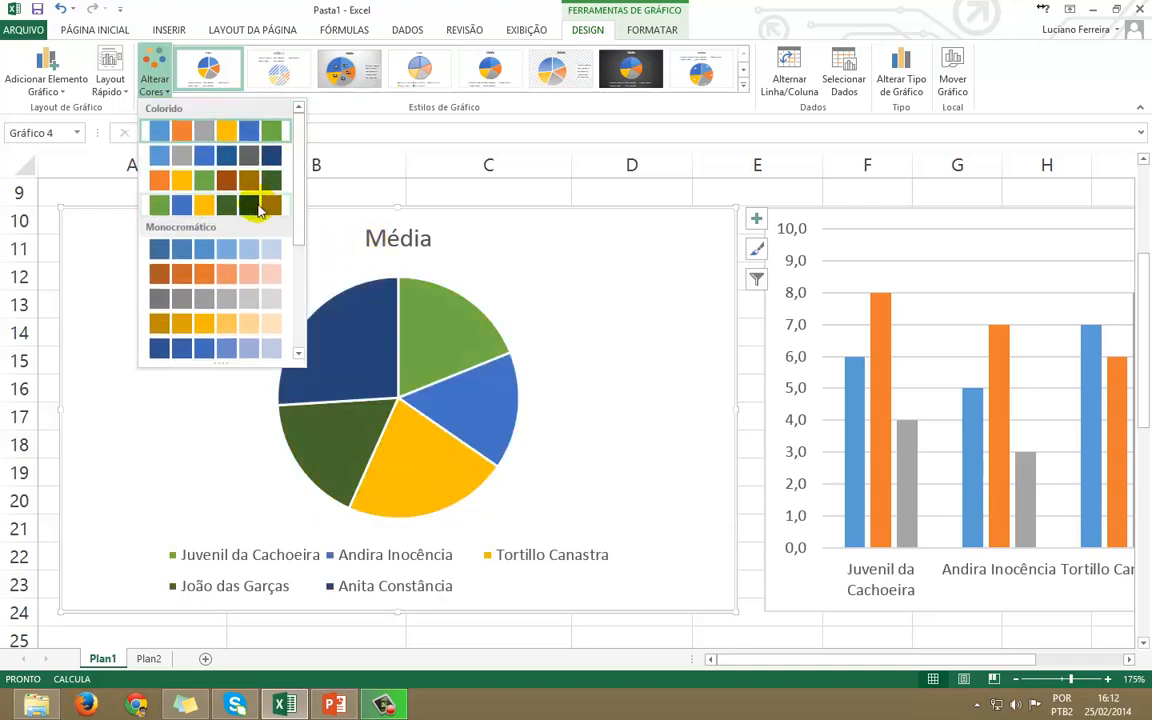
{"action": "left_click", "coordinate": [254, 205]}
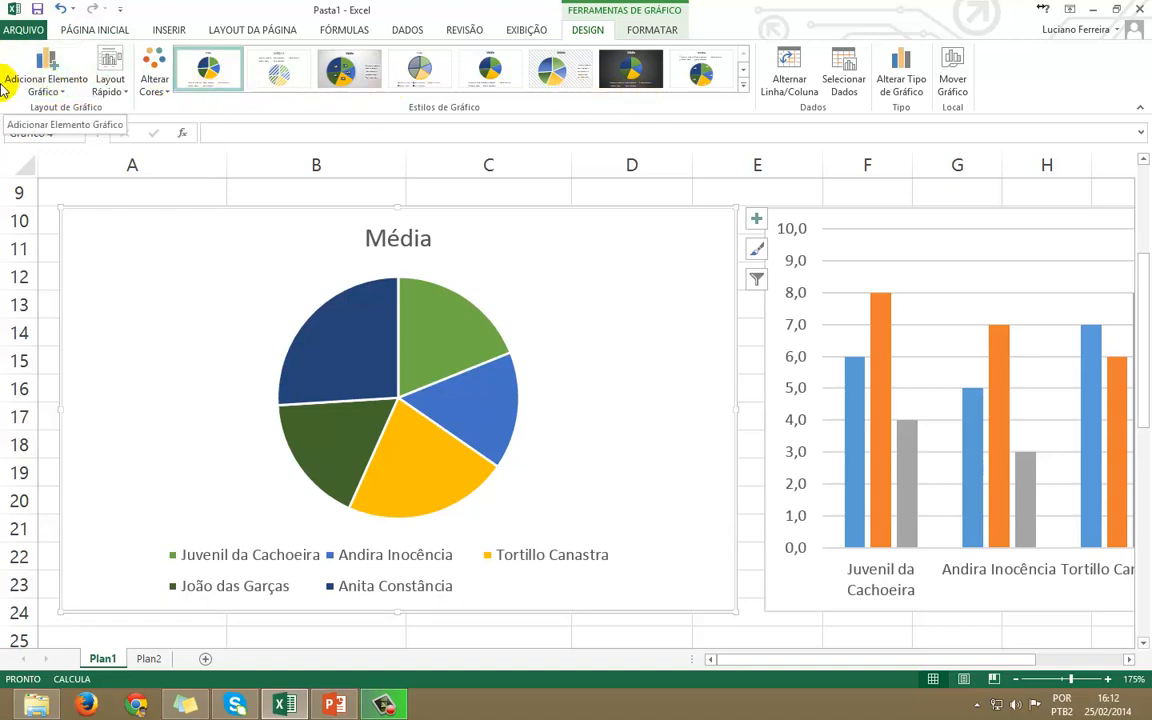
Preview the title and data label options for the pie chart, and set its legend position to Direita
{"action": "left_click", "coordinate": [58, 88]}
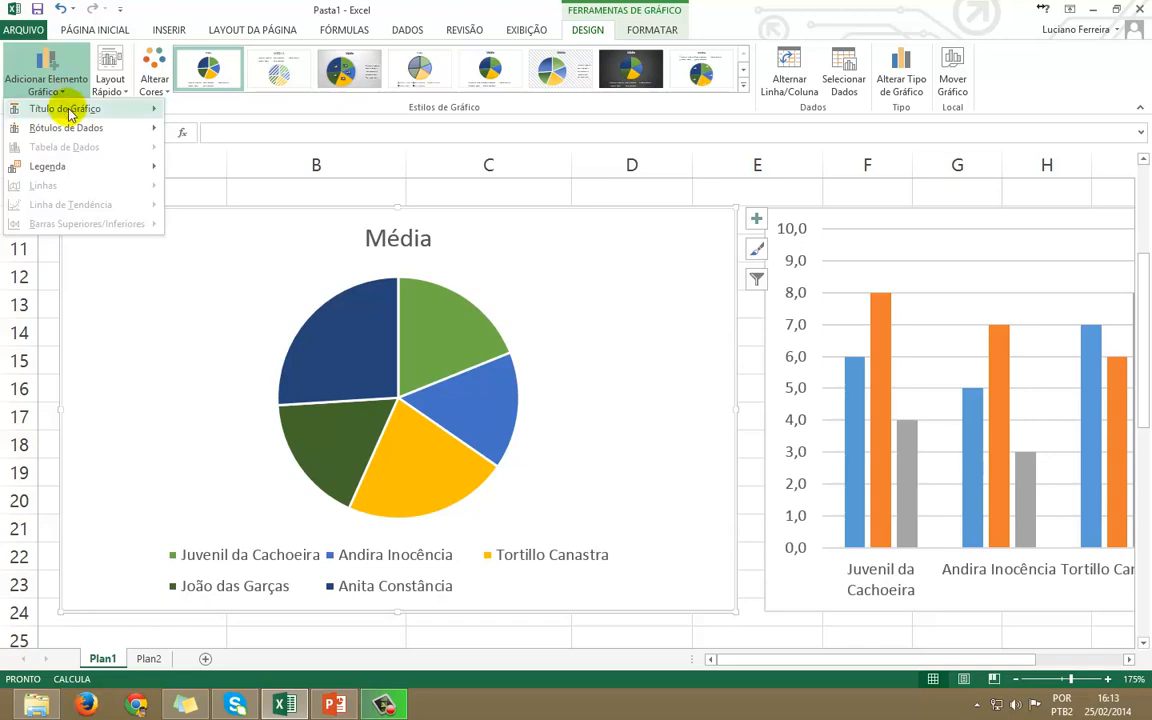
{"action": "mouse_move", "coordinate": [87, 112]}
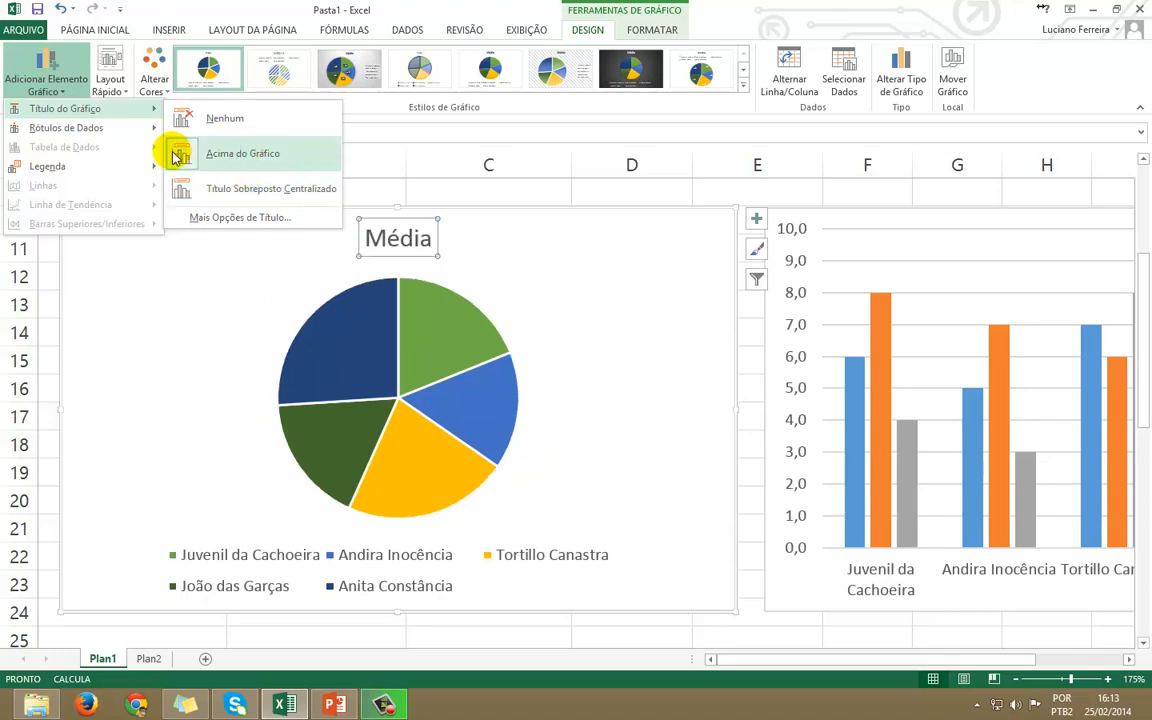
{"action": "mouse_move", "coordinate": [58, 131]}
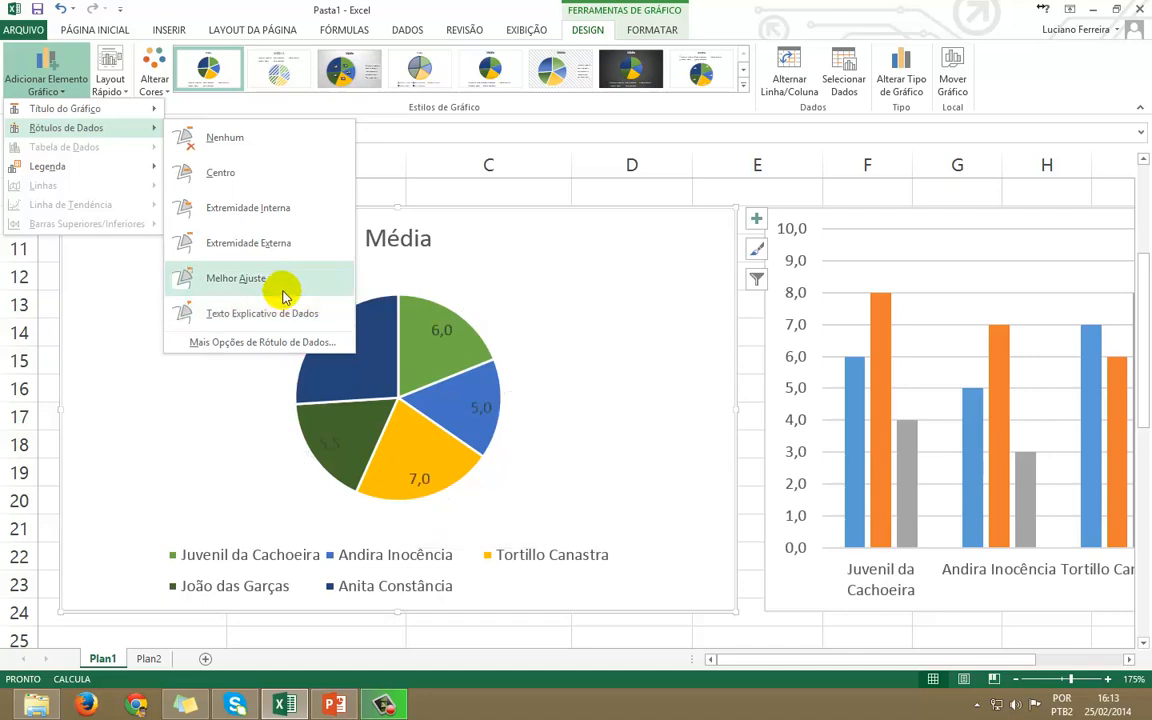
{"action": "mouse_move", "coordinate": [83, 168]}
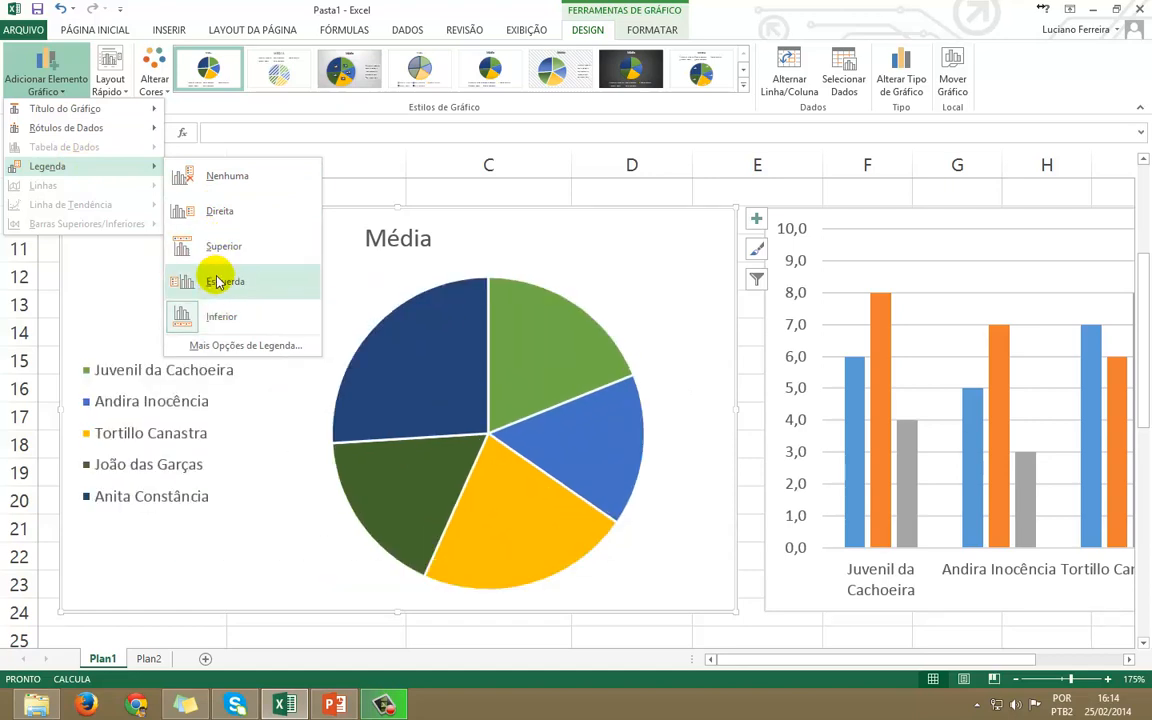
{"action": "left_click", "coordinate": [219, 211]}
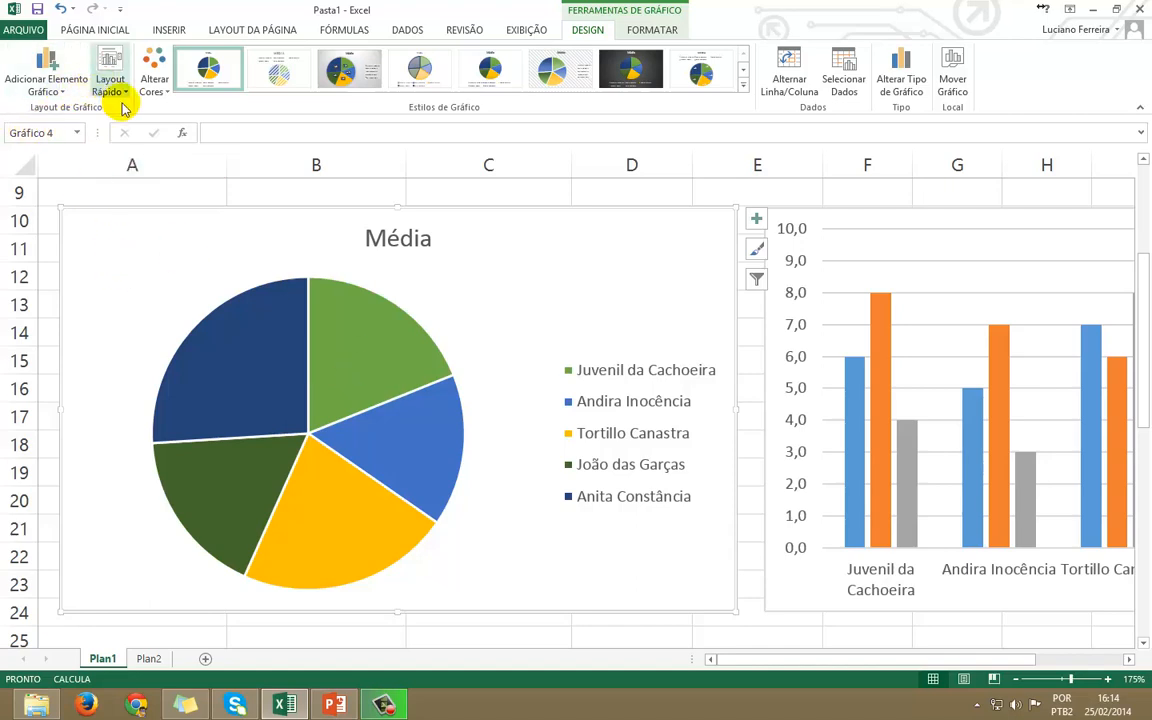
Preview the quick layouts available for the pie chart without applying one
{"action": "left_click", "coordinate": [57, 91]}
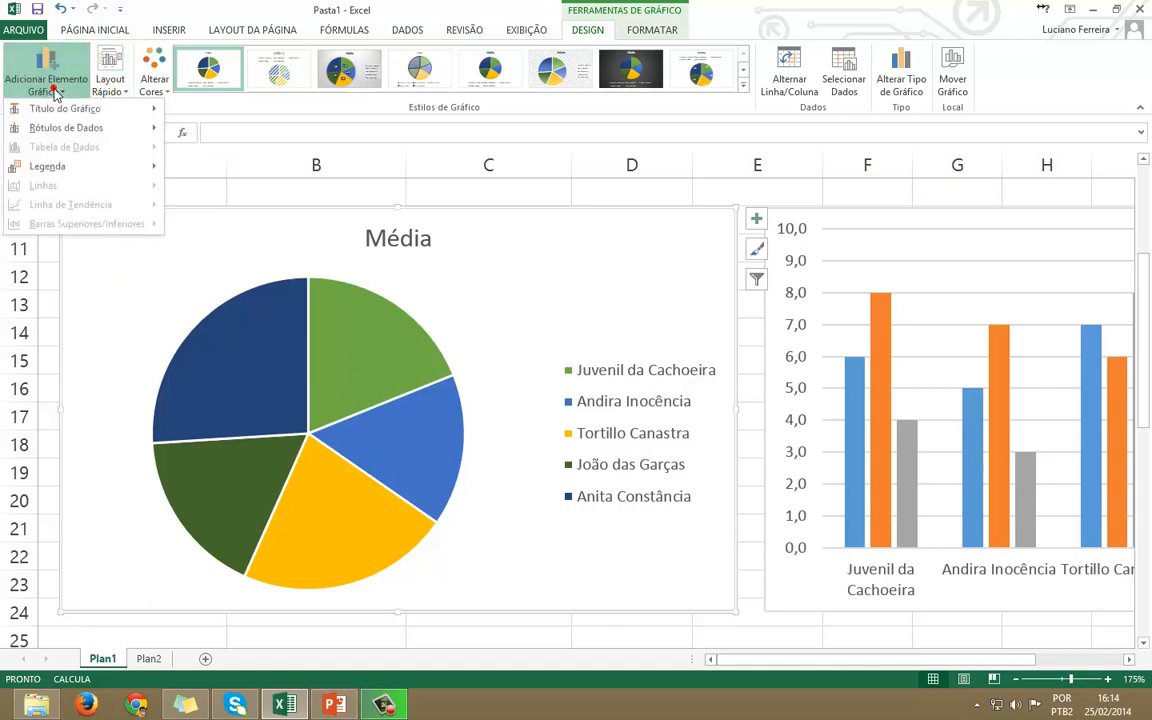
{"action": "left_click", "coordinate": [112, 88]}
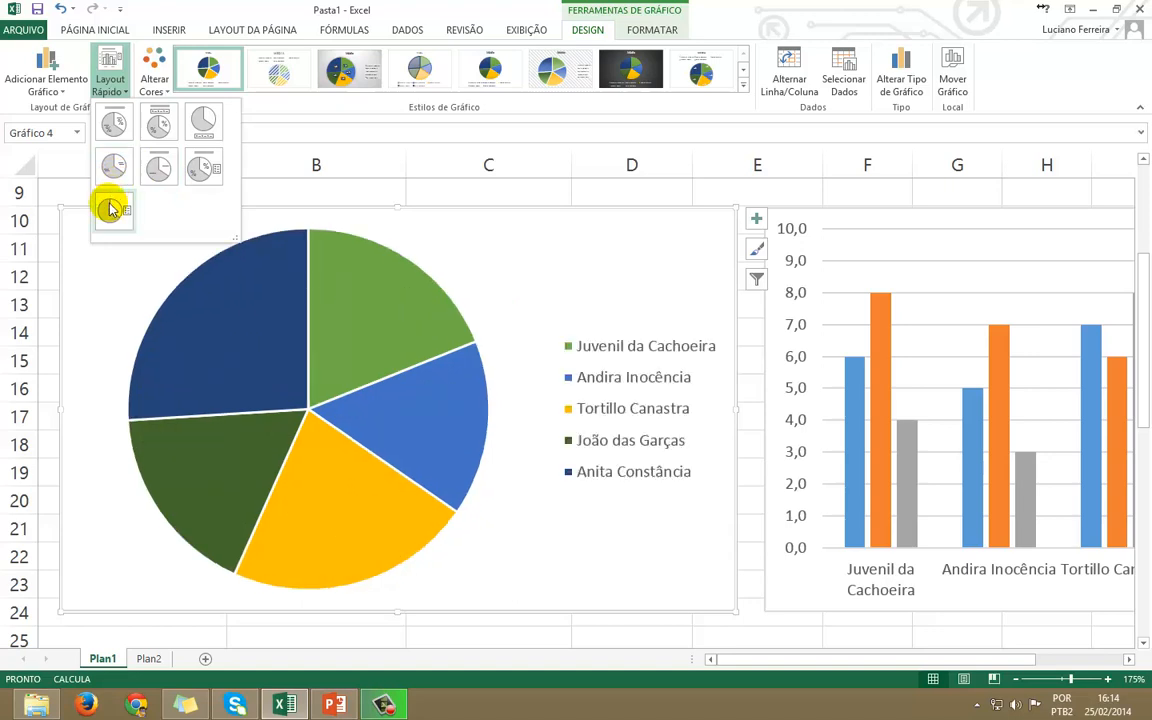
{"action": "left_click", "coordinate": [148, 14]}
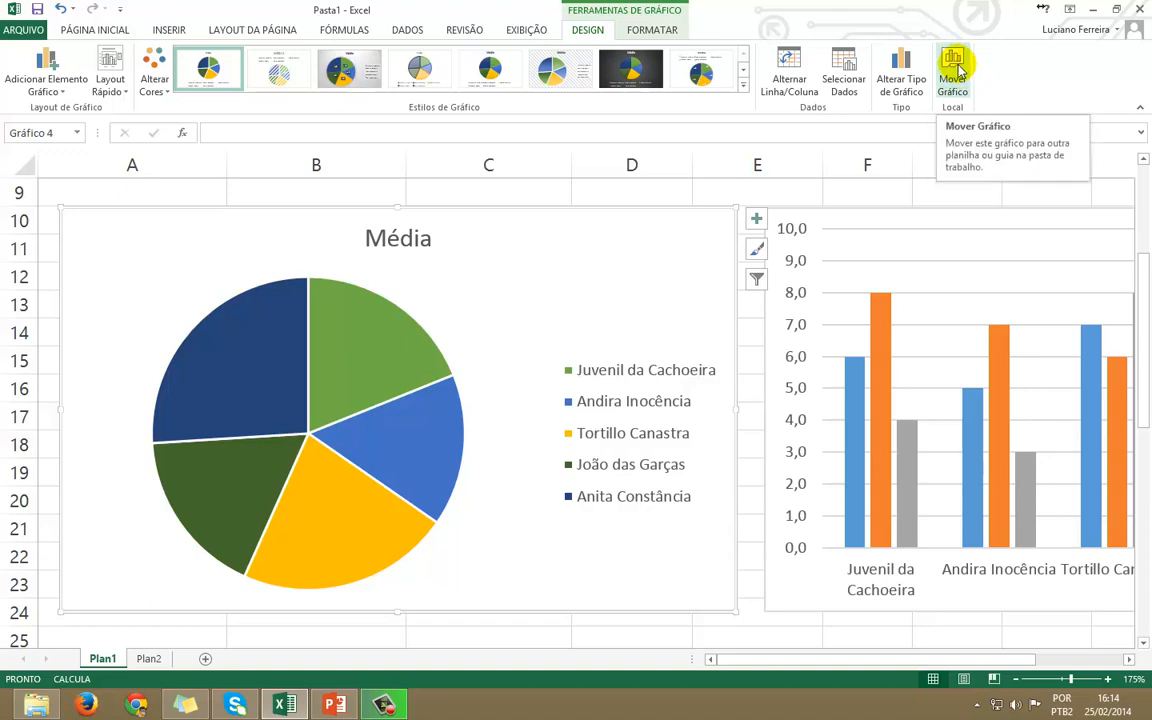
Move the Média pie chart to a new chart sheet named Pizza
{"action": "scroll", "coordinate": [560, 368], "scroll_direction": "down", "scroll_amount": 4}
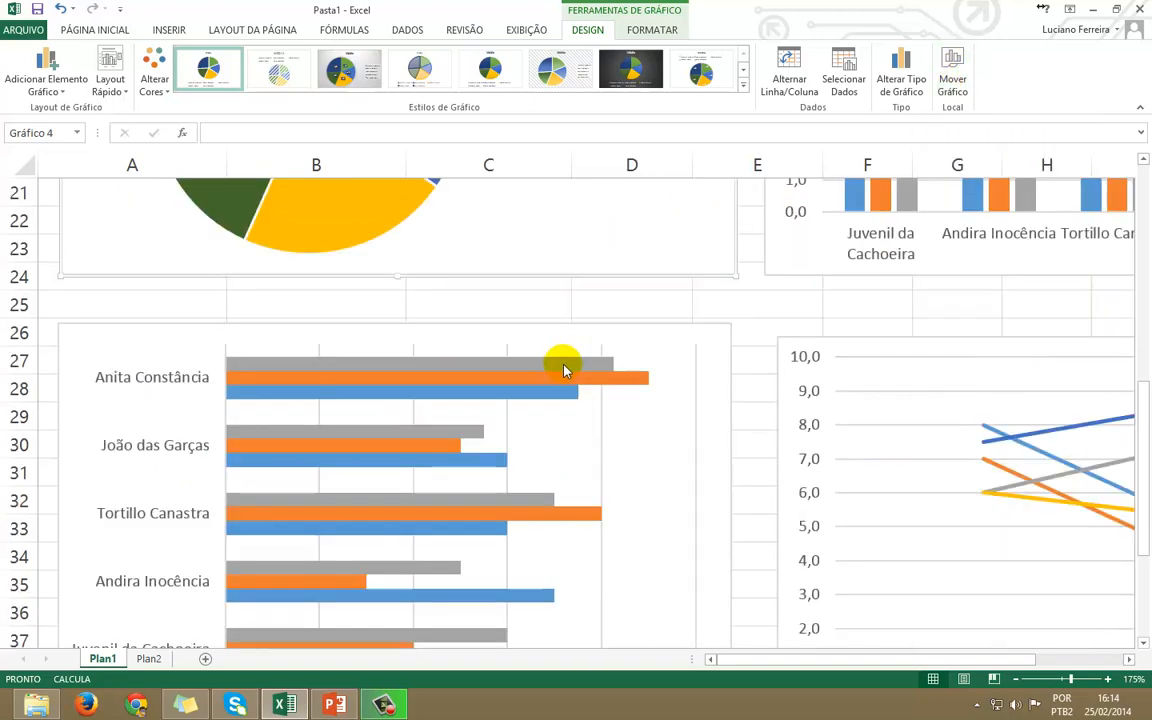
{"action": "scroll", "coordinate": [586, 342], "scroll_direction": "up", "scroll_amount": 7}
{"action": "scroll", "coordinate": [488, 489], "scroll_direction": "down", "scroll_amount": 6}
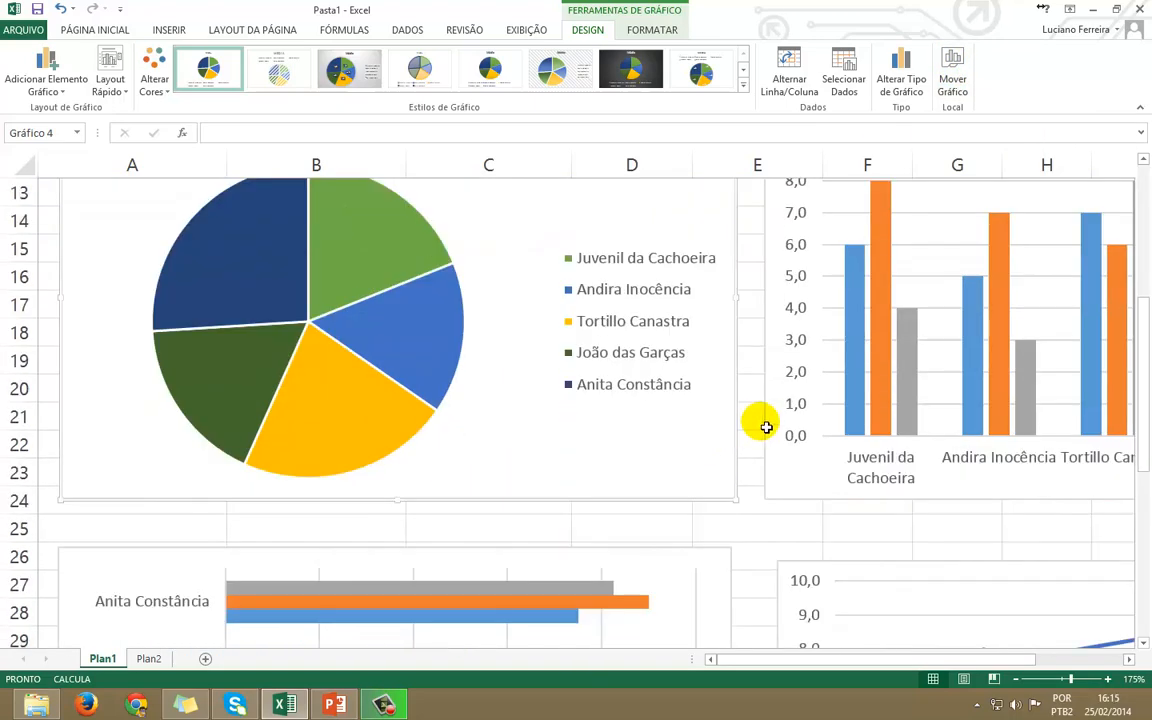
{"action": "scroll", "coordinate": [704, 376], "scroll_direction": "up", "scroll_amount": 6}
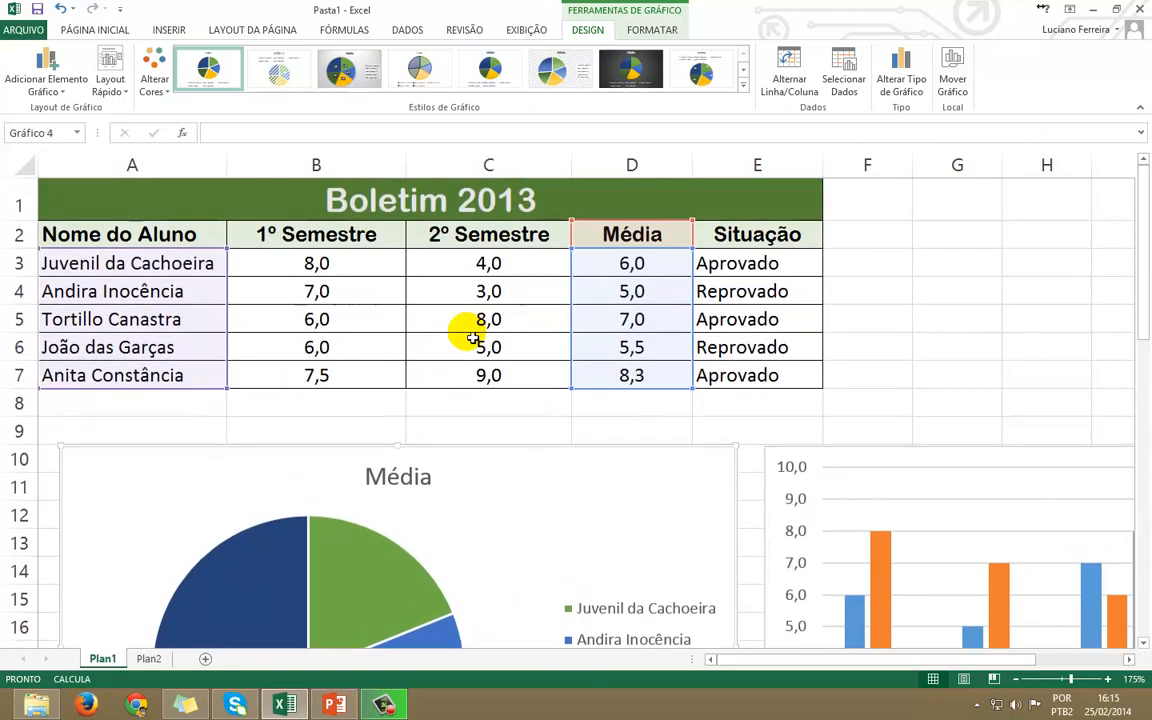
{"action": "scroll", "coordinate": [694, 485], "scroll_direction": "down", "scroll_amount": 3}
{"action": "scroll", "coordinate": [689, 489], "scroll_direction": "up", "scroll_amount": 3}
{"action": "left_click", "coordinate": [953, 66]}
{"action": "left_click", "coordinate": [641, 94]}
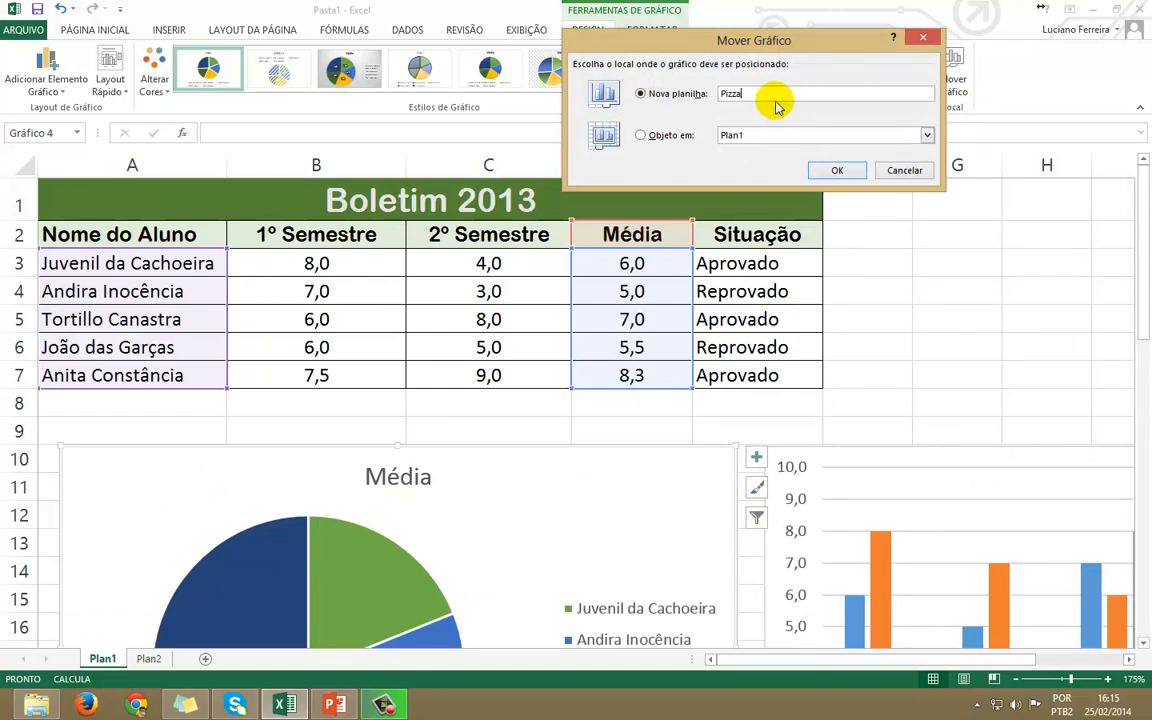
{"action": "left_click", "coordinate": [835, 172]}
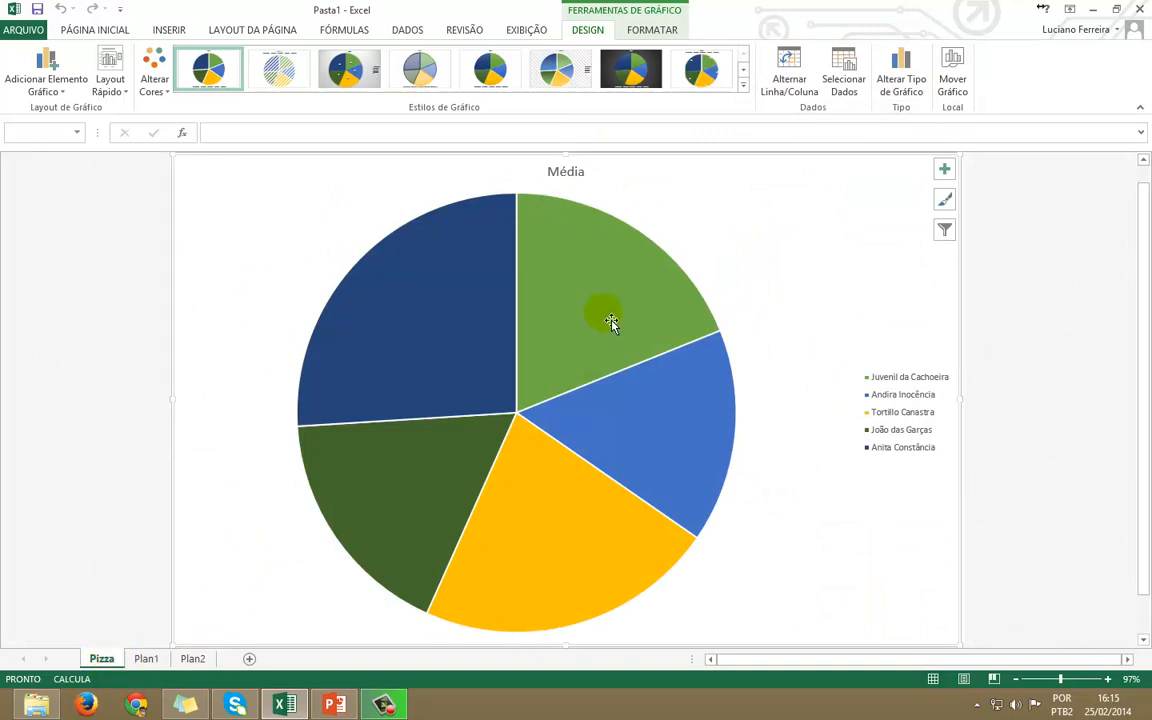
Check the Plan1 sheet for the moved pie chart and return to the Pizza chart sheet
{"action": "left_click", "coordinate": [148, 658]}
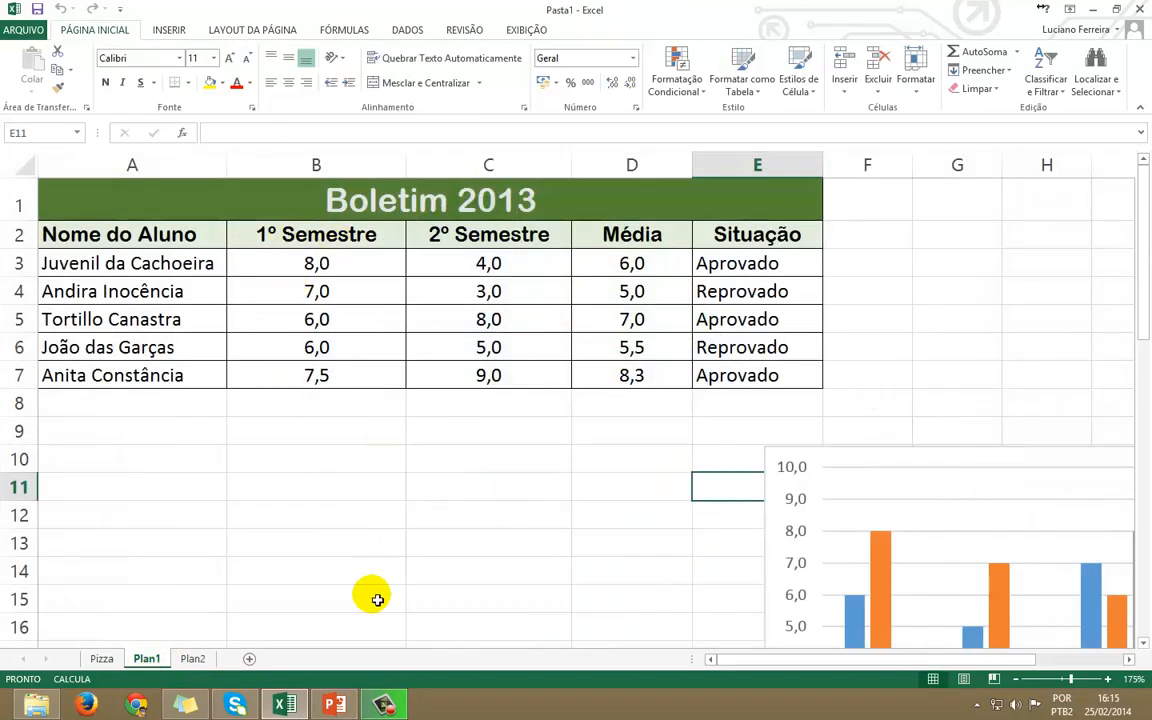
{"action": "left_click", "coordinate": [97, 662]}
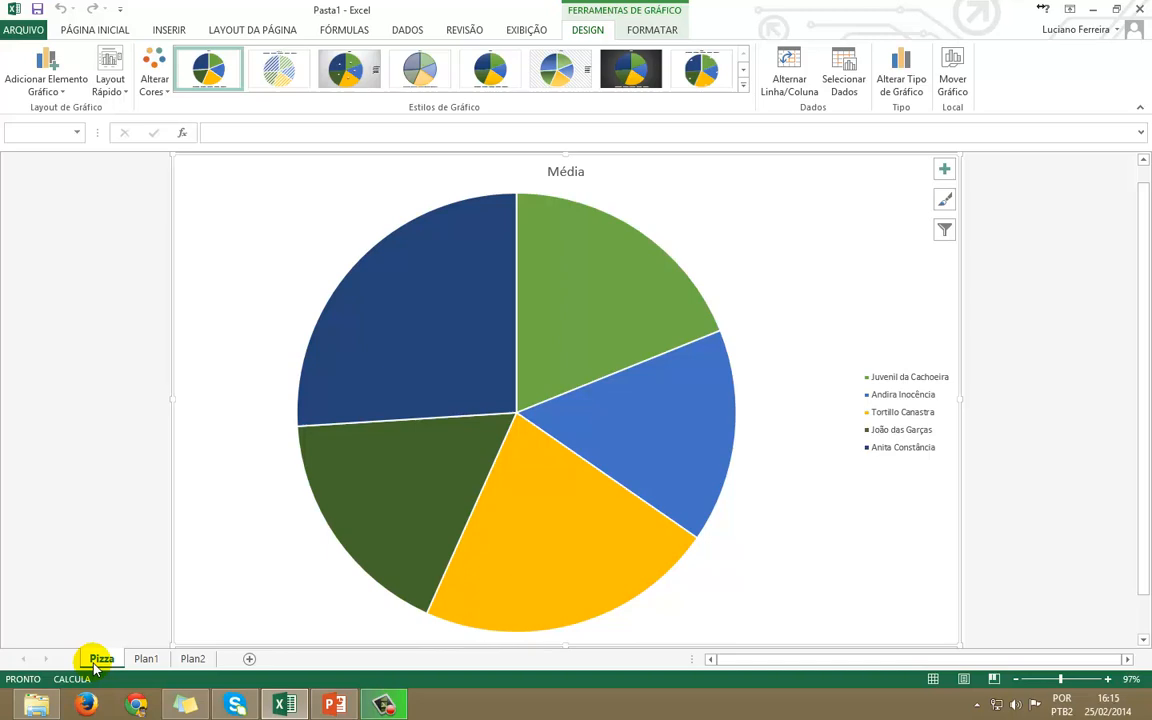
Move the pie chart back to Plan1 as an embedded object and place it below the grades table
{"action": "left_click", "coordinate": [965, 56]}
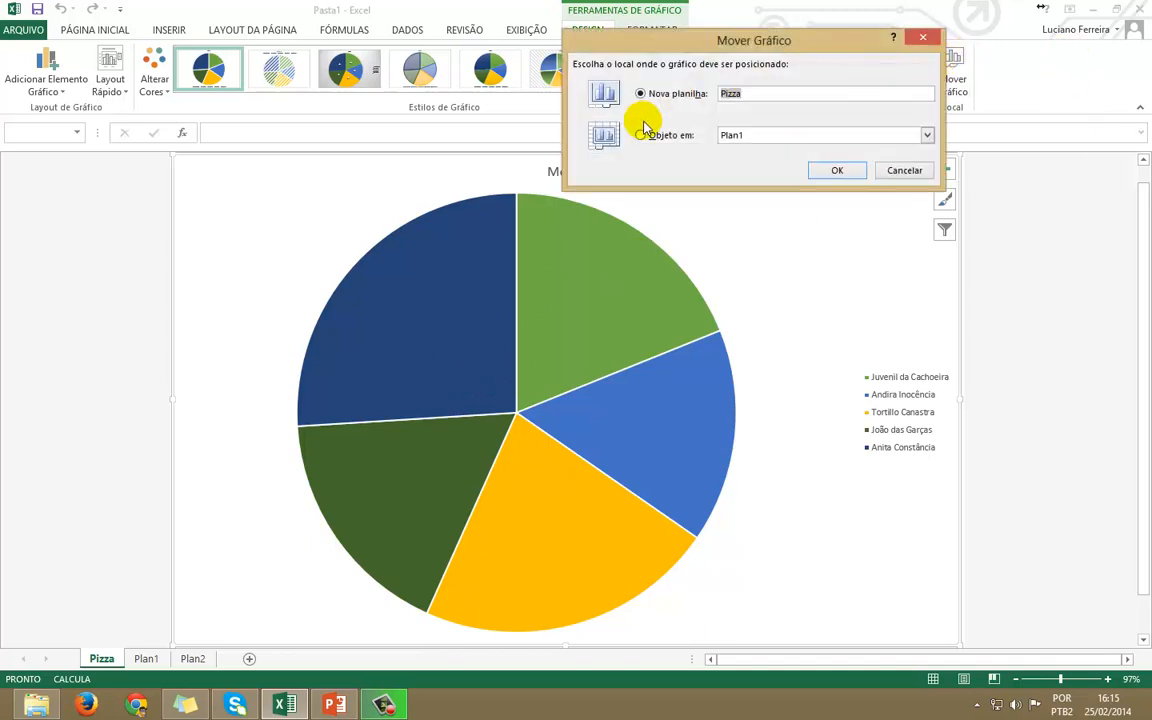
{"action": "left_click", "coordinate": [646, 138]}
{"action": "left_click", "coordinate": [876, 138]}
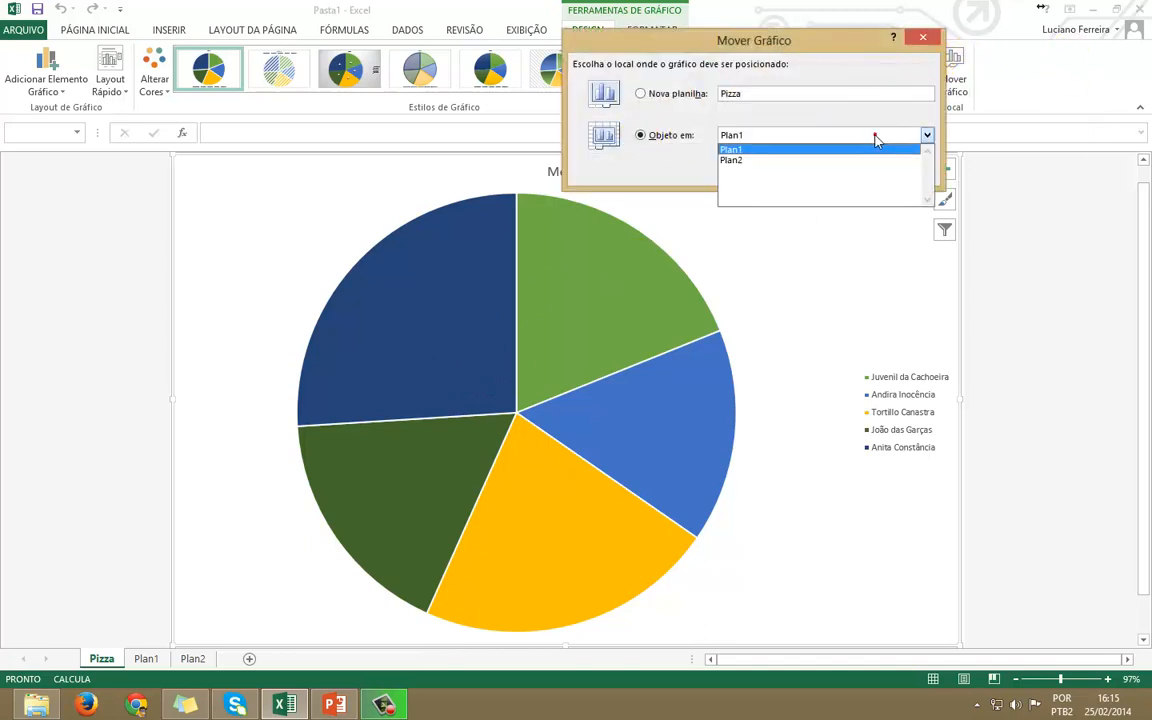
{"action": "left_click", "coordinate": [748, 150]}
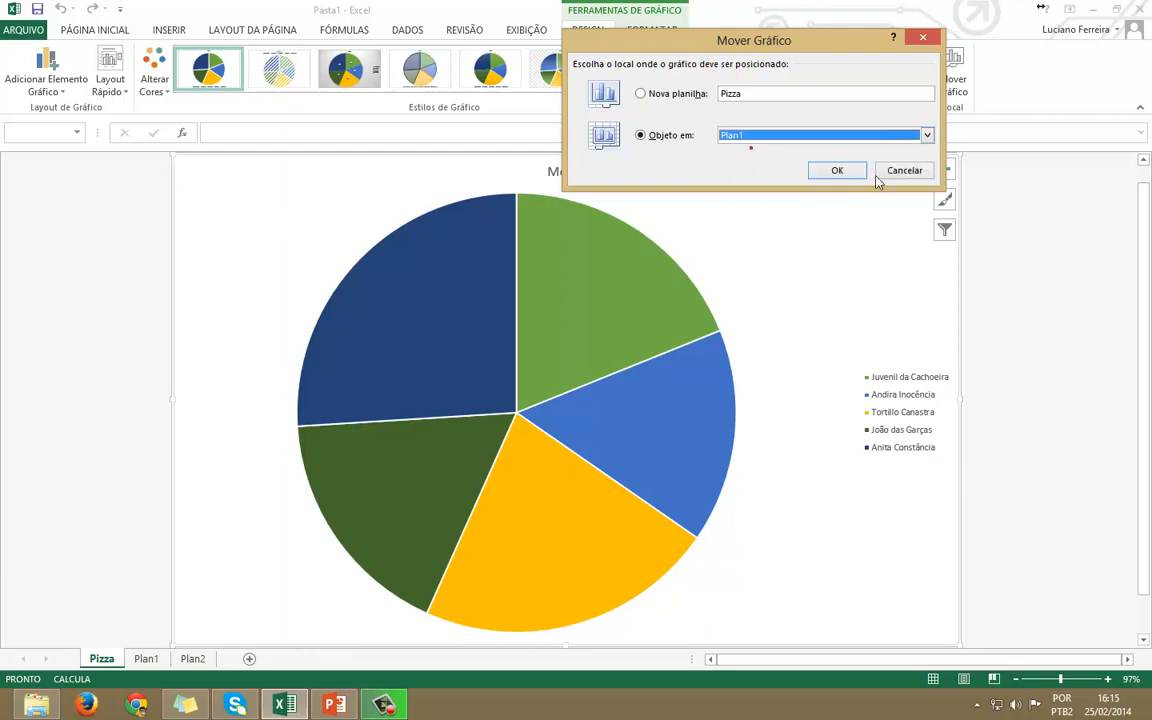
{"action": "left_click", "coordinate": [837, 172]}
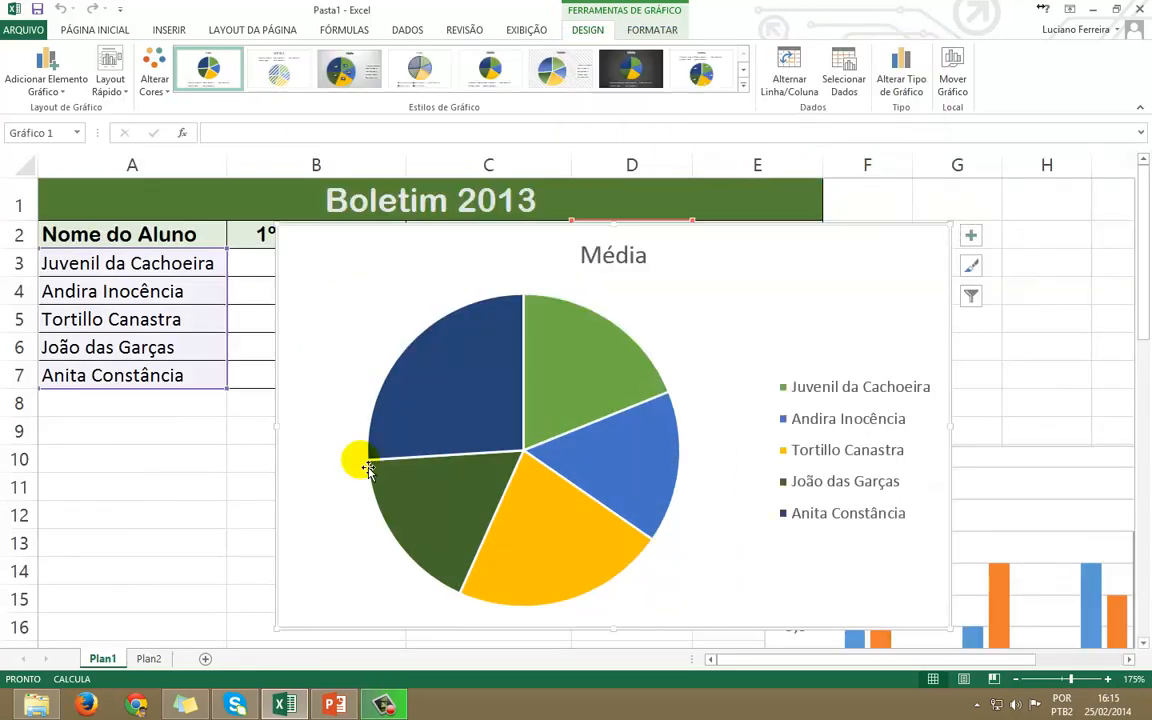
{"action": "left_click_drag", "start_coordinate": [776, 232], "coordinate": [452, 419]}
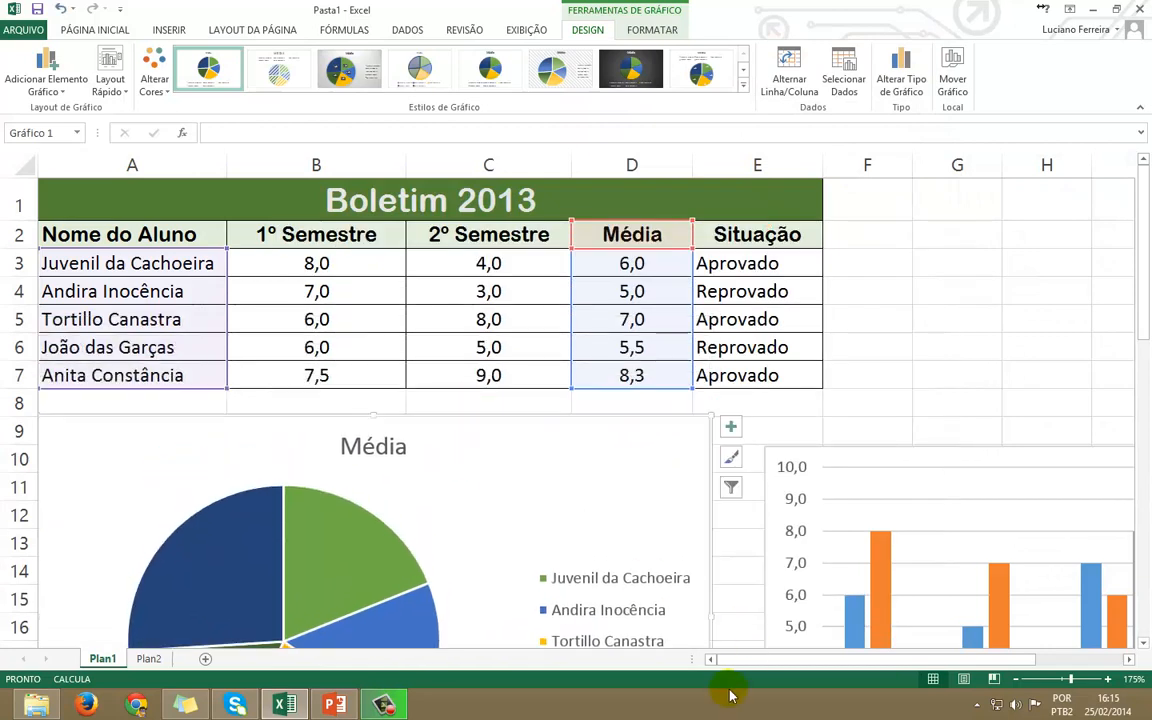
Change the pie chart's title to "Comparação das Médias dos Alunos"
{"action": "left_click_drag", "start_coordinate": [767, 665], "coordinate": [730, 662]}
{"action": "left_click", "coordinate": [364, 461]}
{"action": "left_click", "coordinate": [398, 447]}
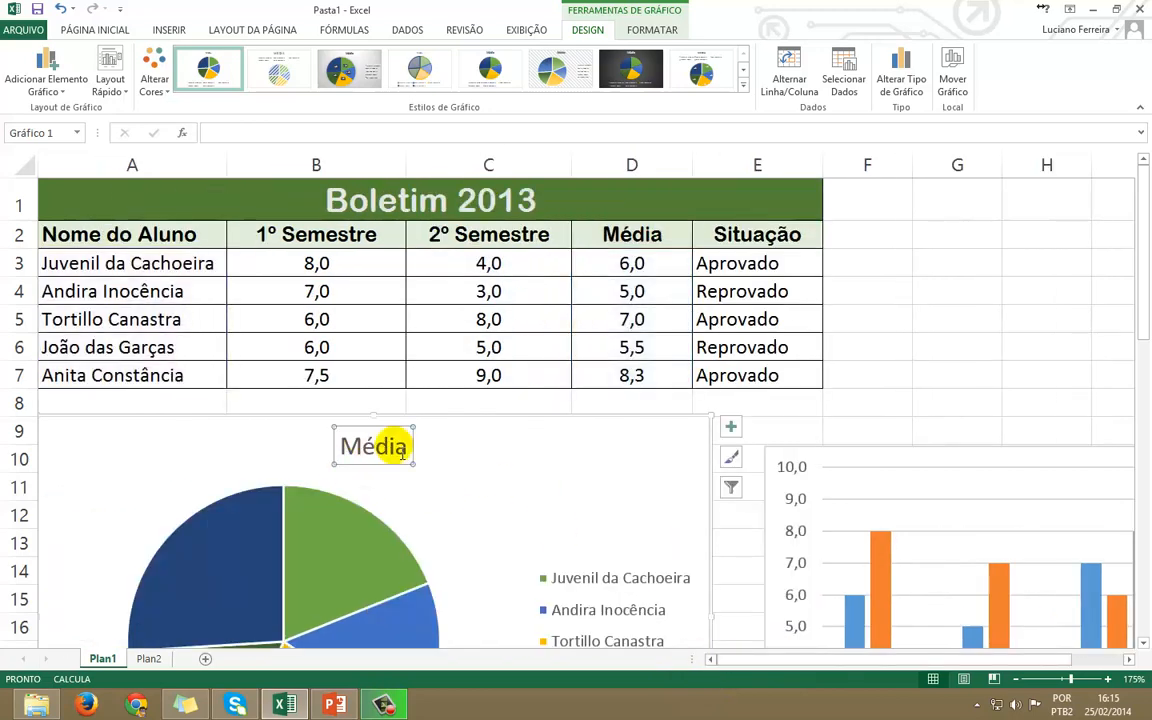
{"action": "double_click", "coordinate": [369, 446]}
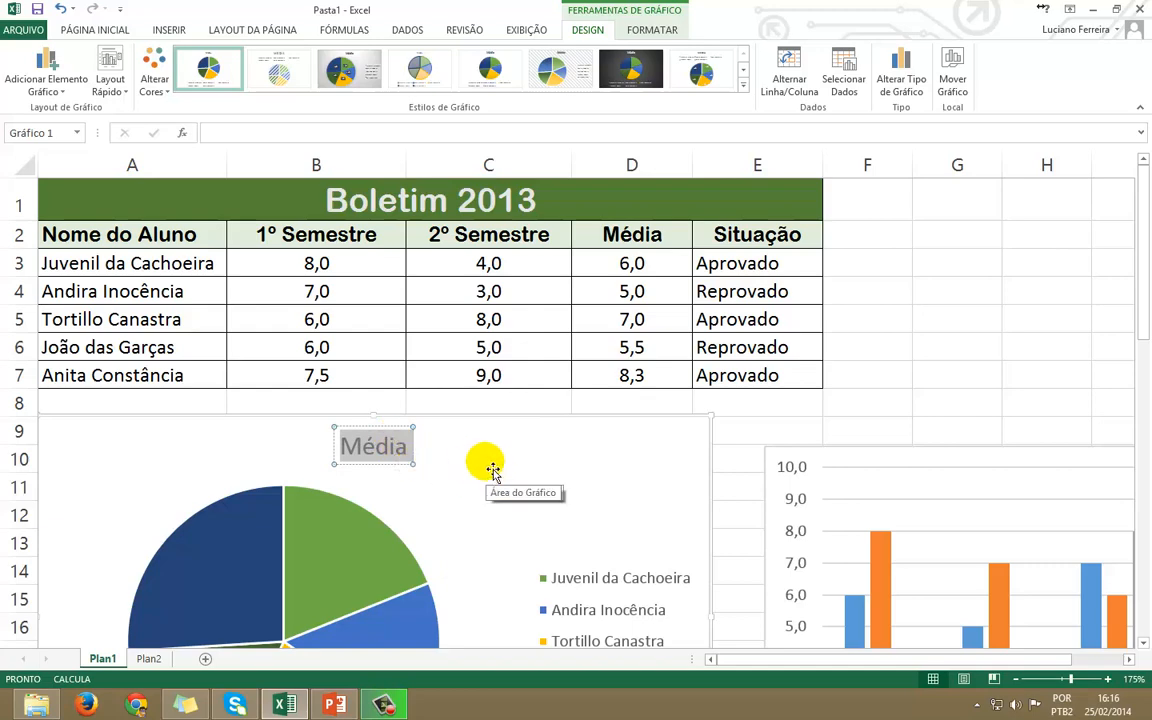
{"action": "scroll", "coordinate": [495, 476], "scroll_direction": "down", "scroll_amount": 3}
{"action": "scroll", "coordinate": [715, 283], "scroll_direction": "up", "scroll_amount": 1}
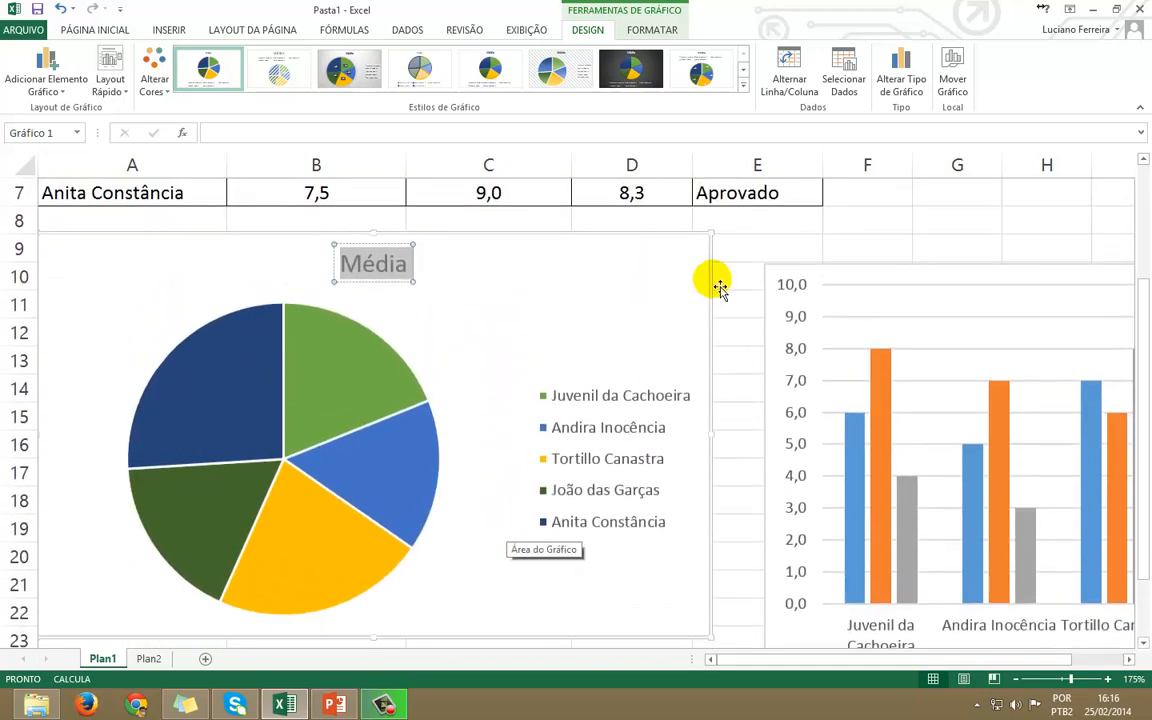
{"action": "type", "text": "Comparaçã"}
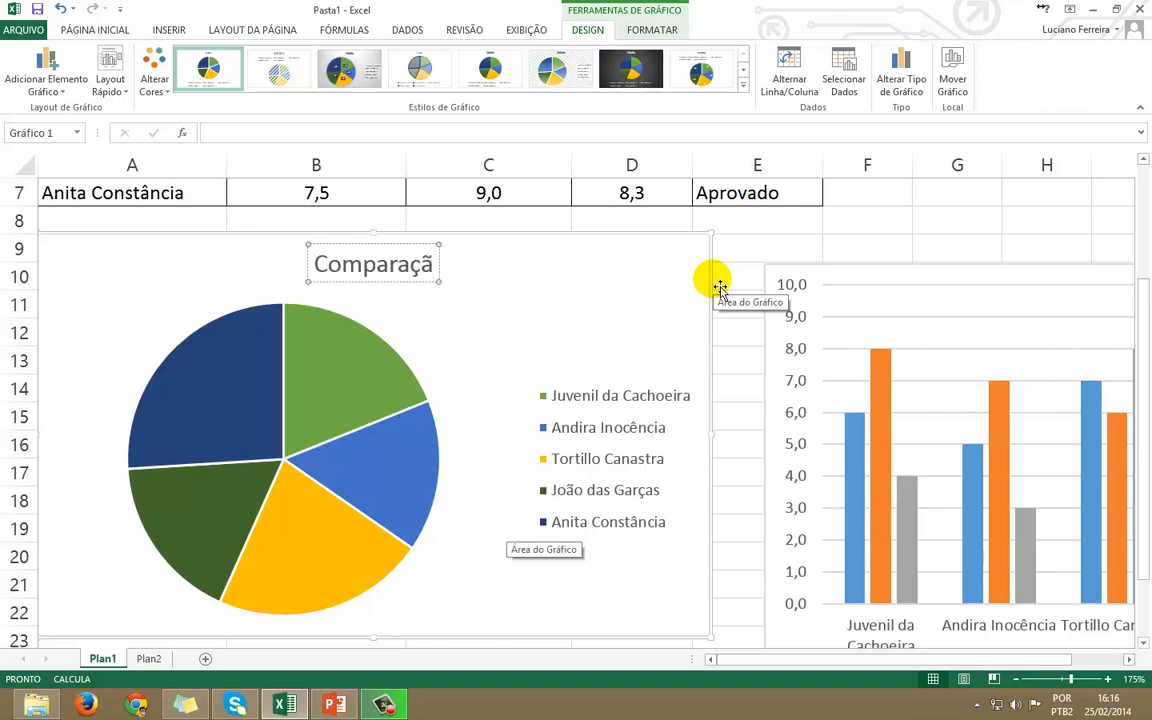
{"action": "type", "text": "o da"}
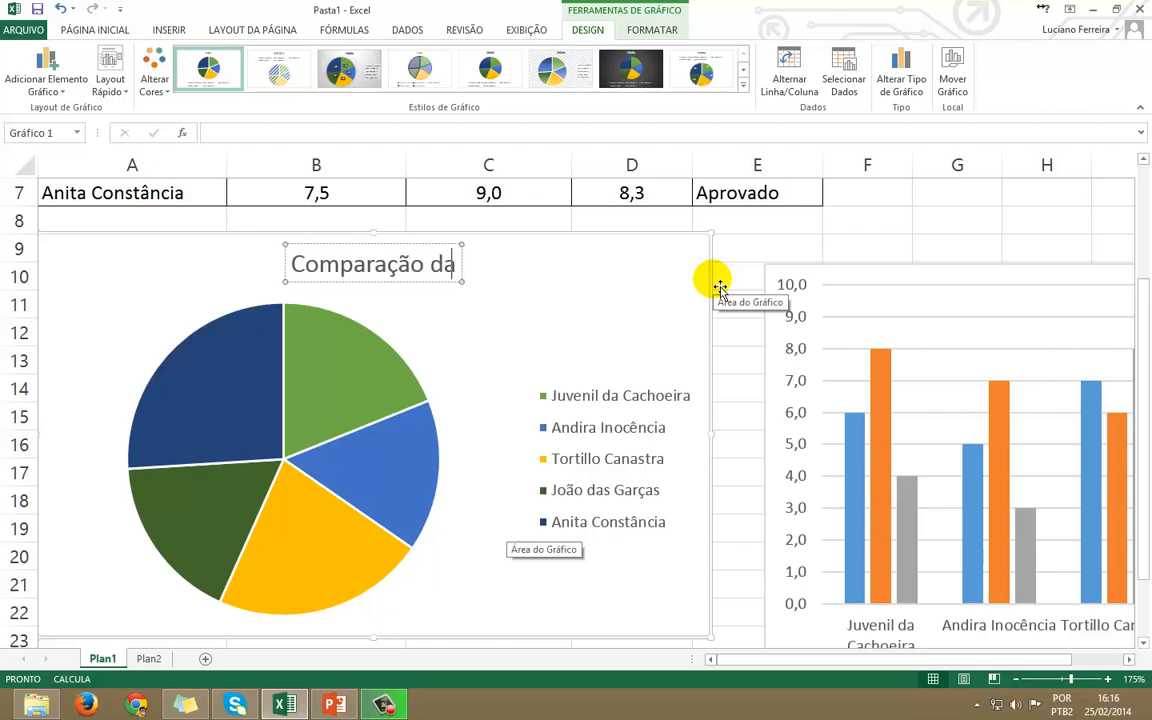
{"action": "type", "text": "s Médias dos Alunos"}
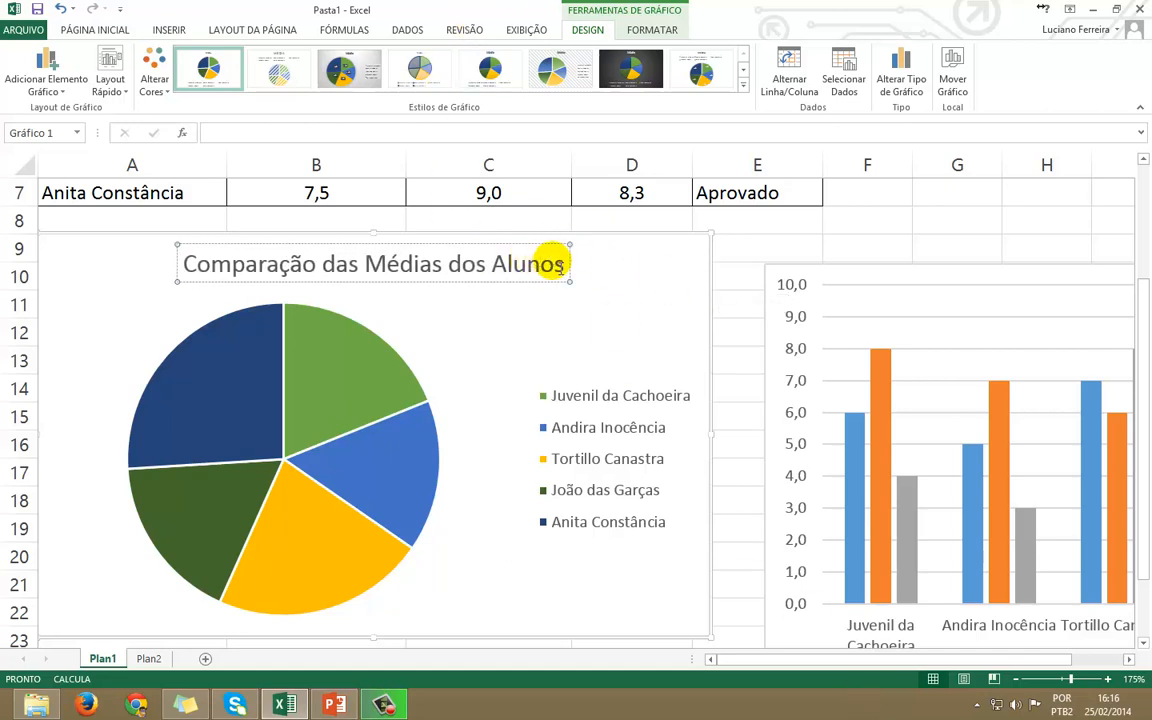
Format the pie chart's title text in standard green and increase its font size to 18
{"action": "left_click_drag", "start_coordinate": [565, 265], "coordinate": [180, 283]}
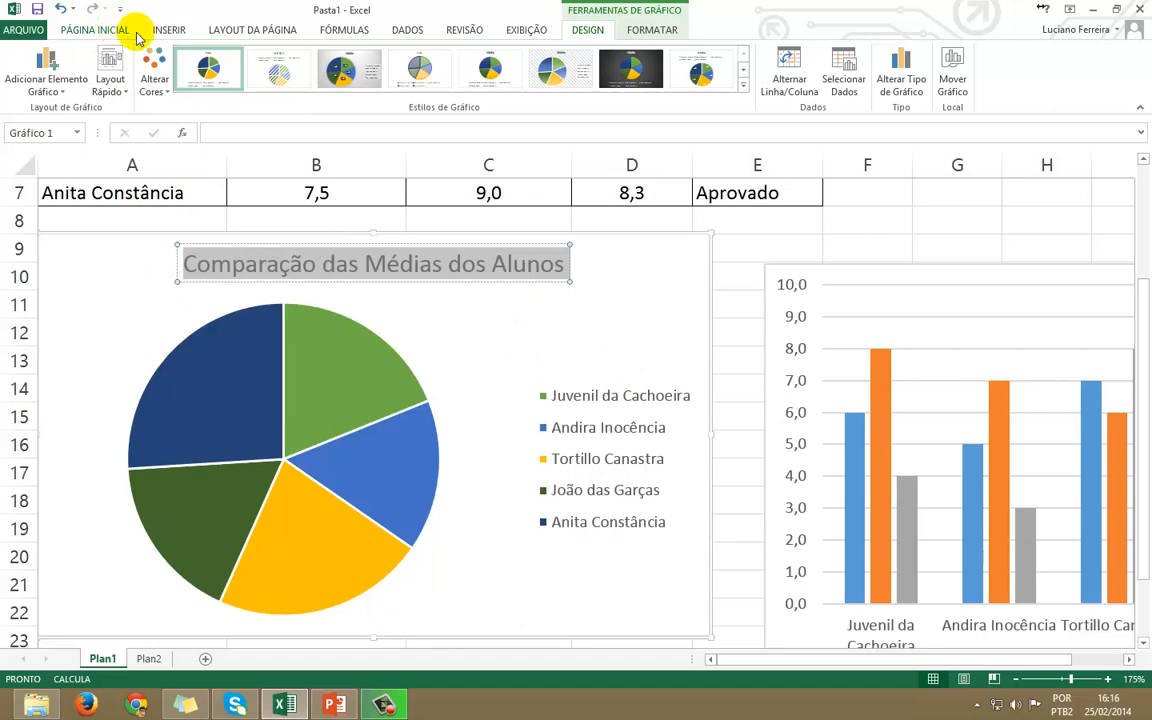
{"action": "left_click", "coordinate": [105, 29]}
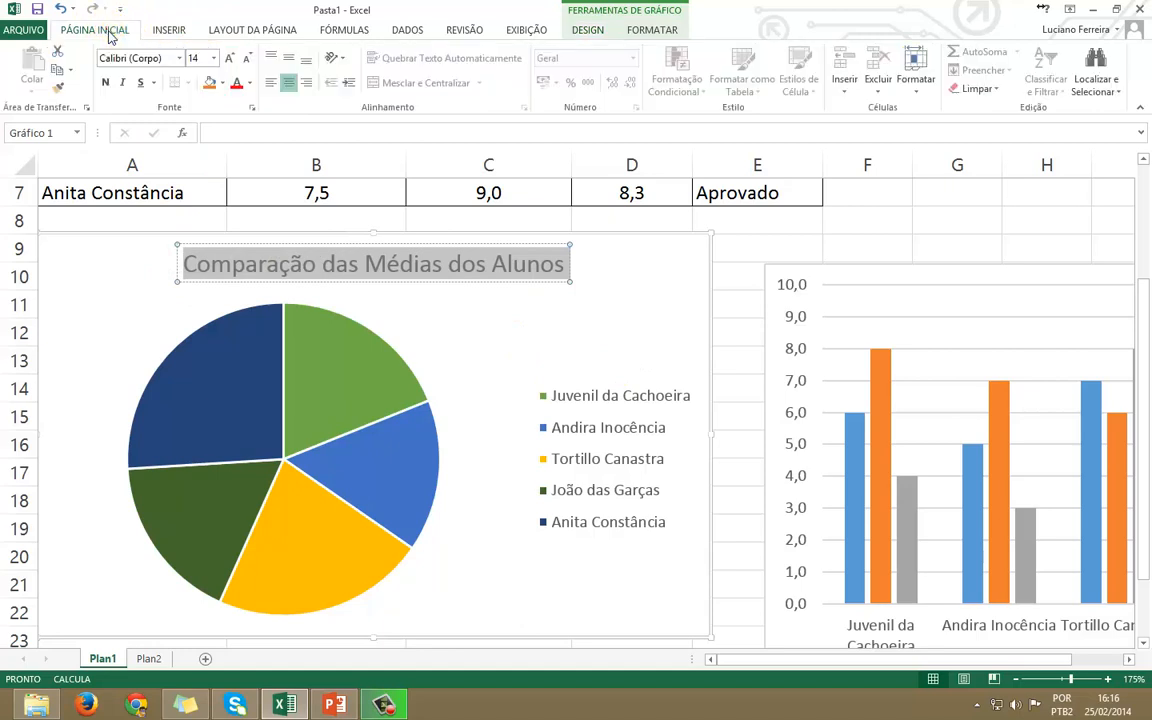
{"action": "left_click", "coordinate": [249, 86]}
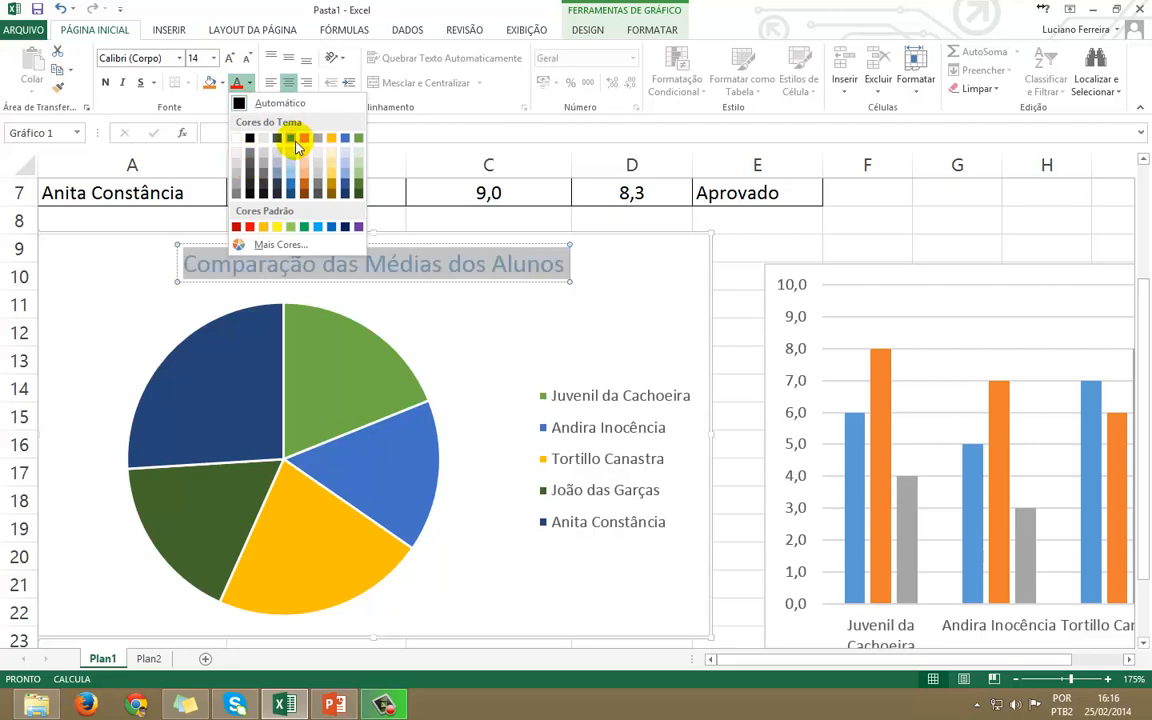
{"action": "left_click", "coordinate": [304, 227]}
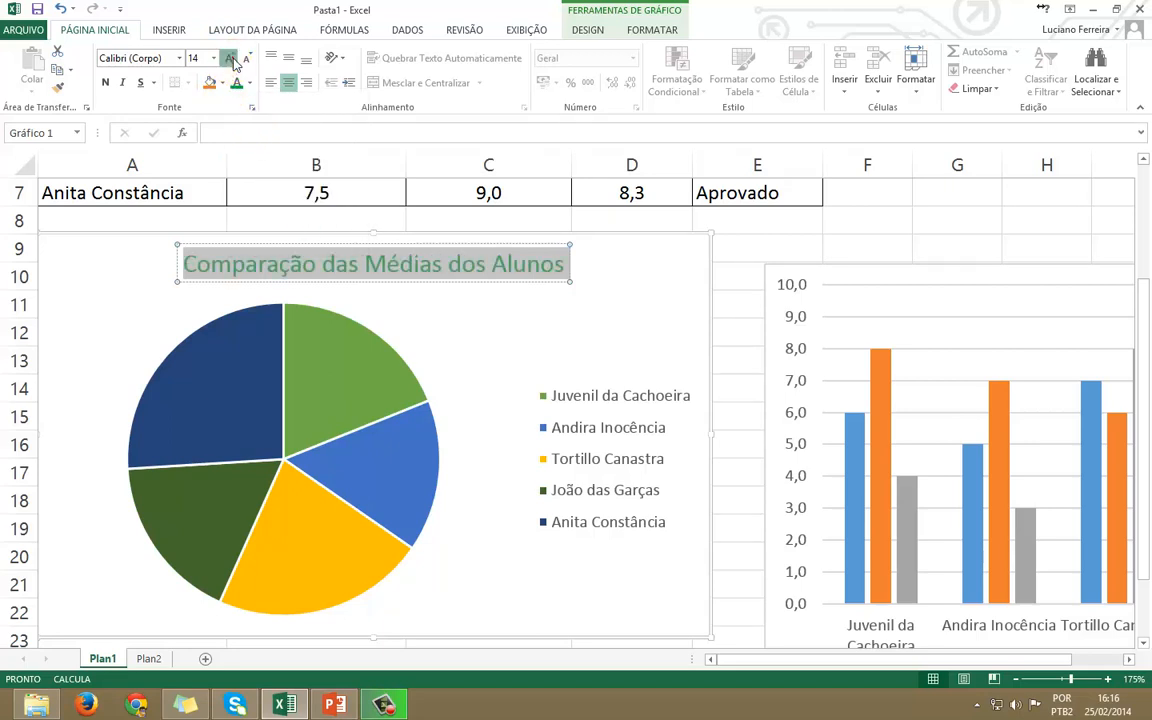
{"action": "left_click", "coordinate": [231, 59]}
{"action": "left_click", "coordinate": [231, 59]}
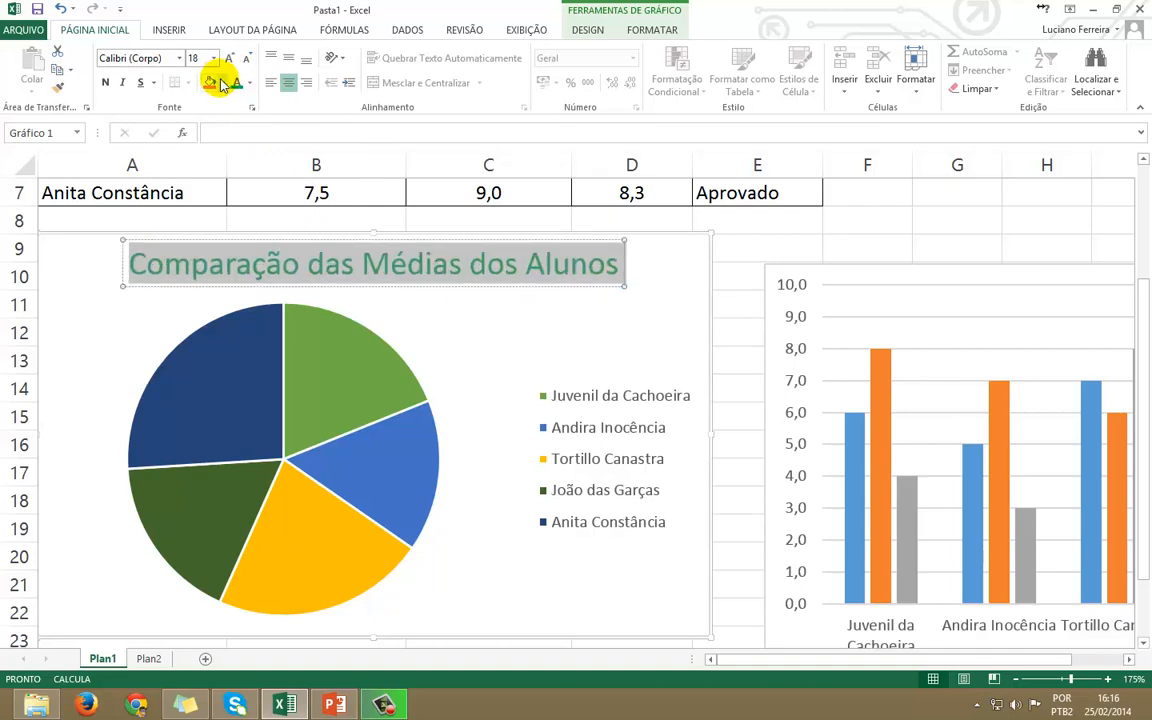
Fill the pie chart title's background with standard yellow
{"action": "left_click", "coordinate": [221, 83]}
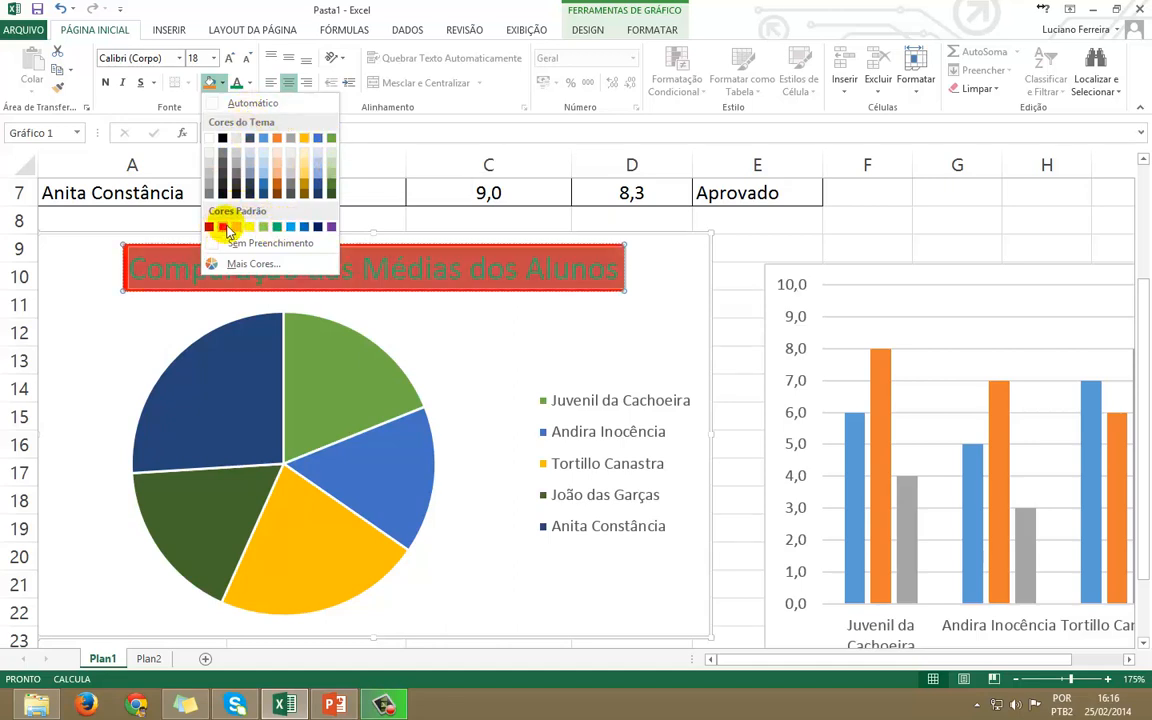
{"action": "left_click", "coordinate": [253, 228]}
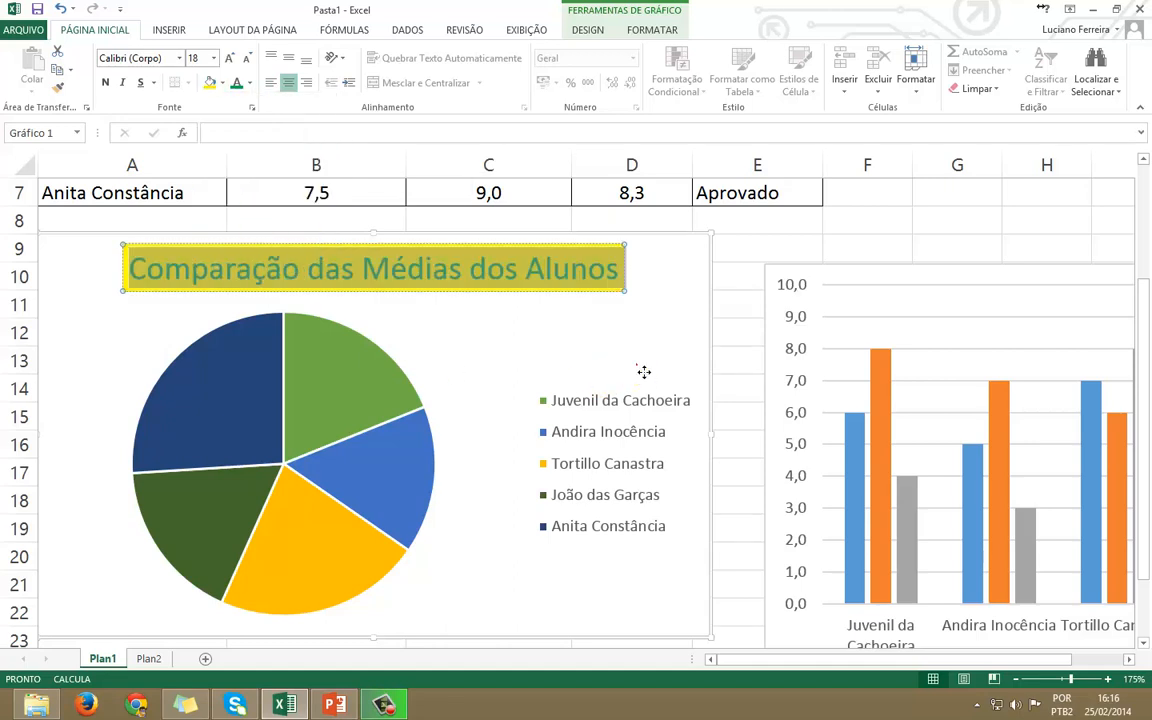
{"action": "left_click", "coordinate": [563, 362]}
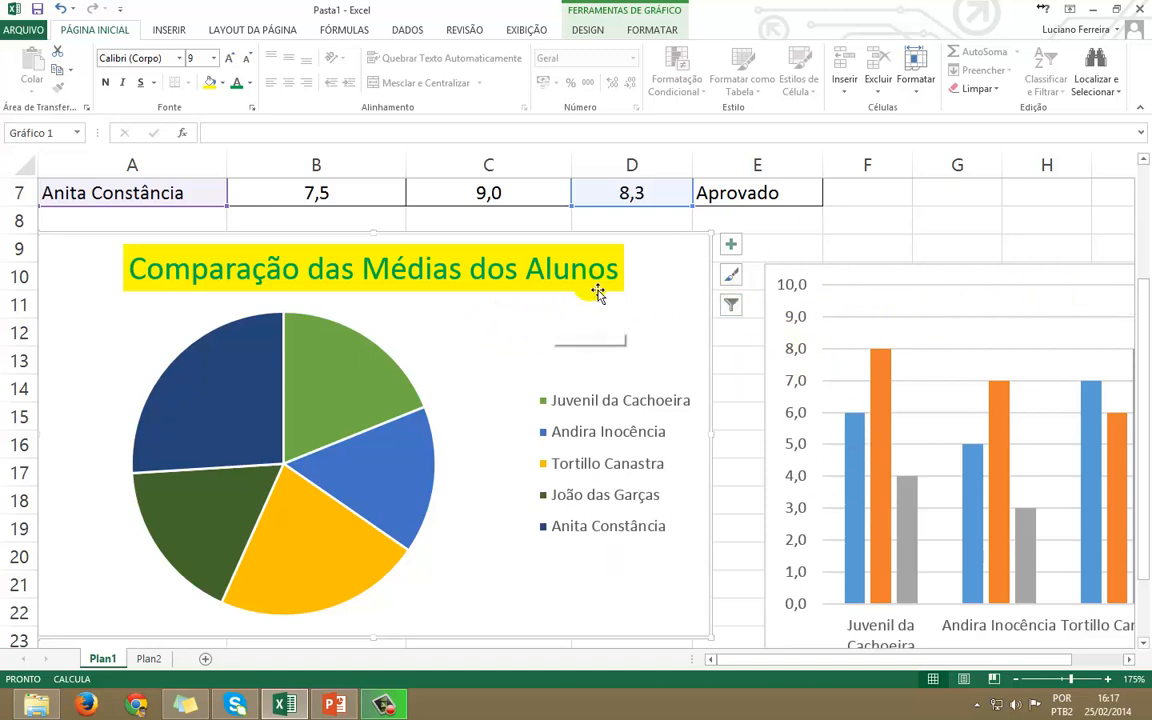
Preview the chart styles available for the column chart of the students' grades without applying one
{"action": "left_click", "coordinate": [914, 277]}
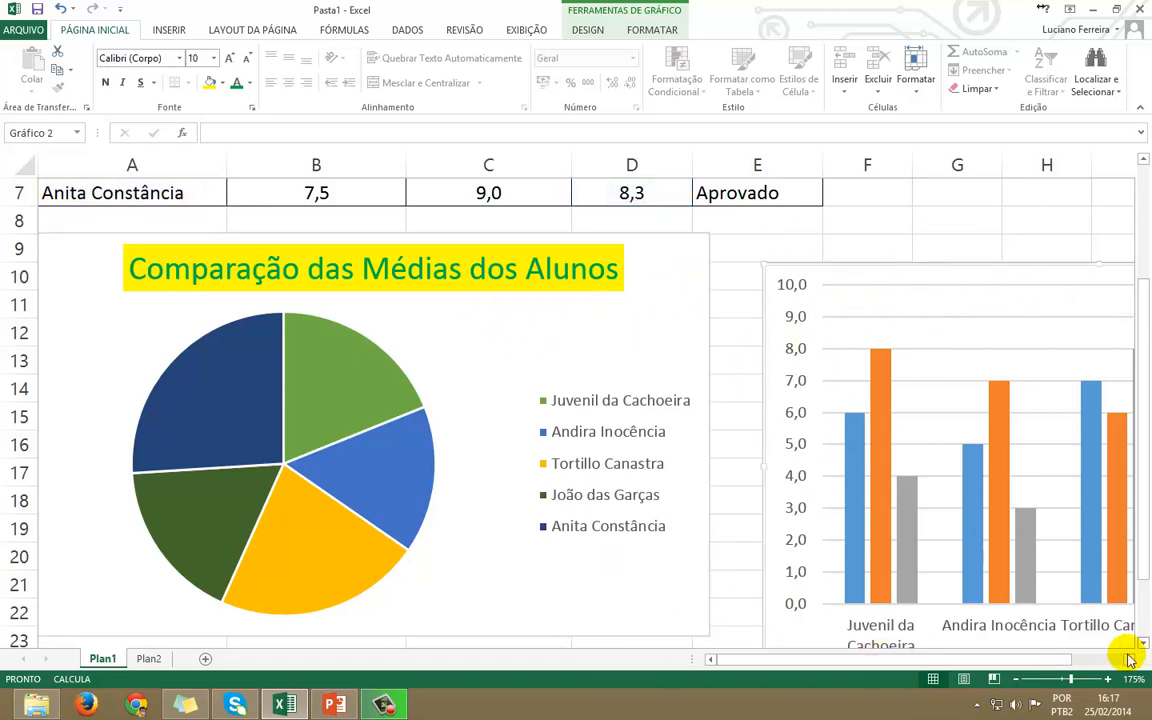
{"action": "left_click", "coordinate": [1129, 660]}
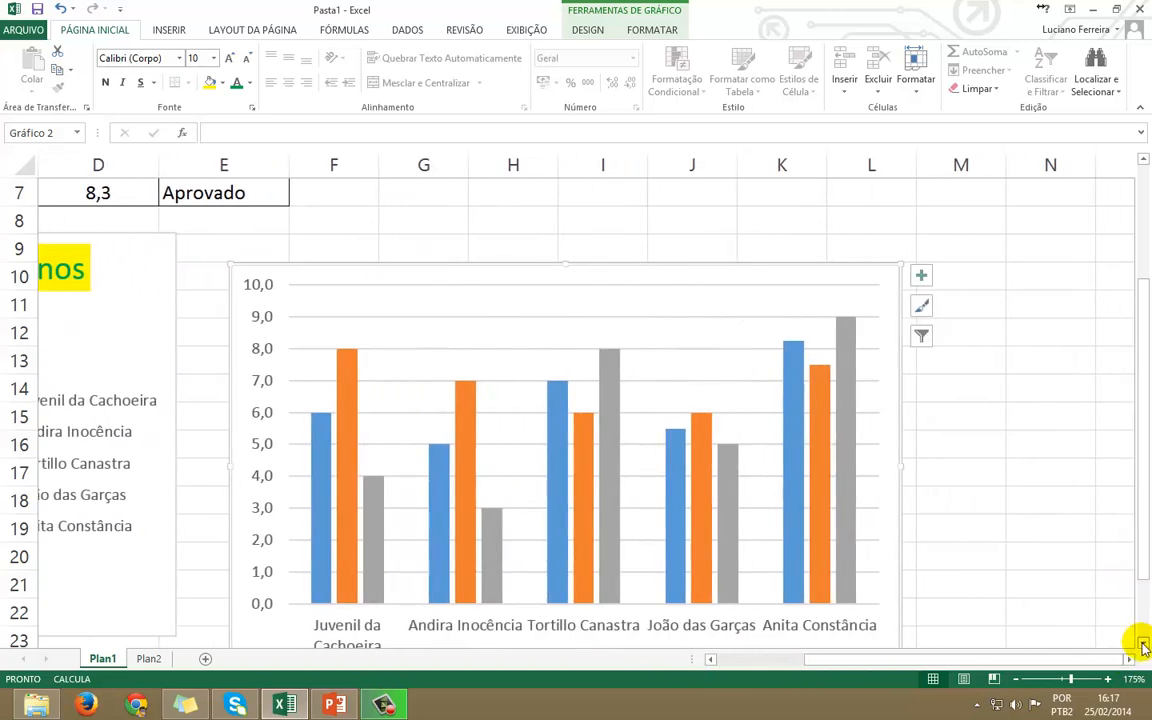
{"action": "left_click", "coordinate": [1143, 645]}
{"action": "left_click", "coordinate": [1143, 645]}
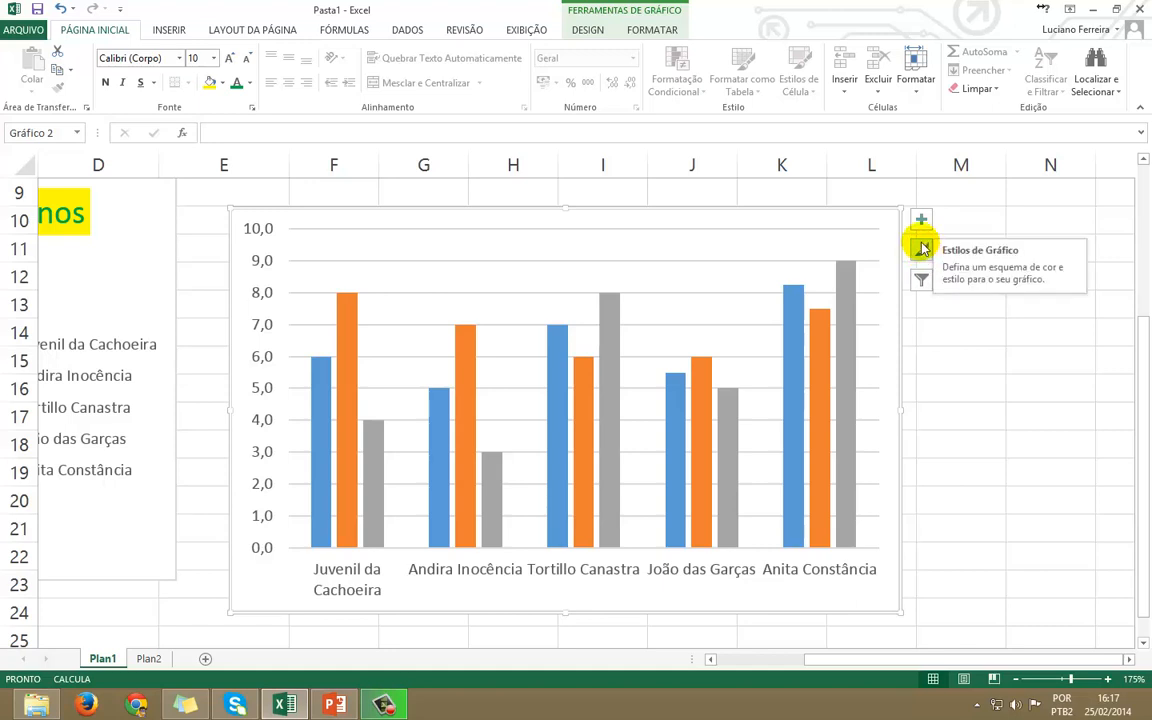
{"action": "left_click", "coordinate": [921, 251]}
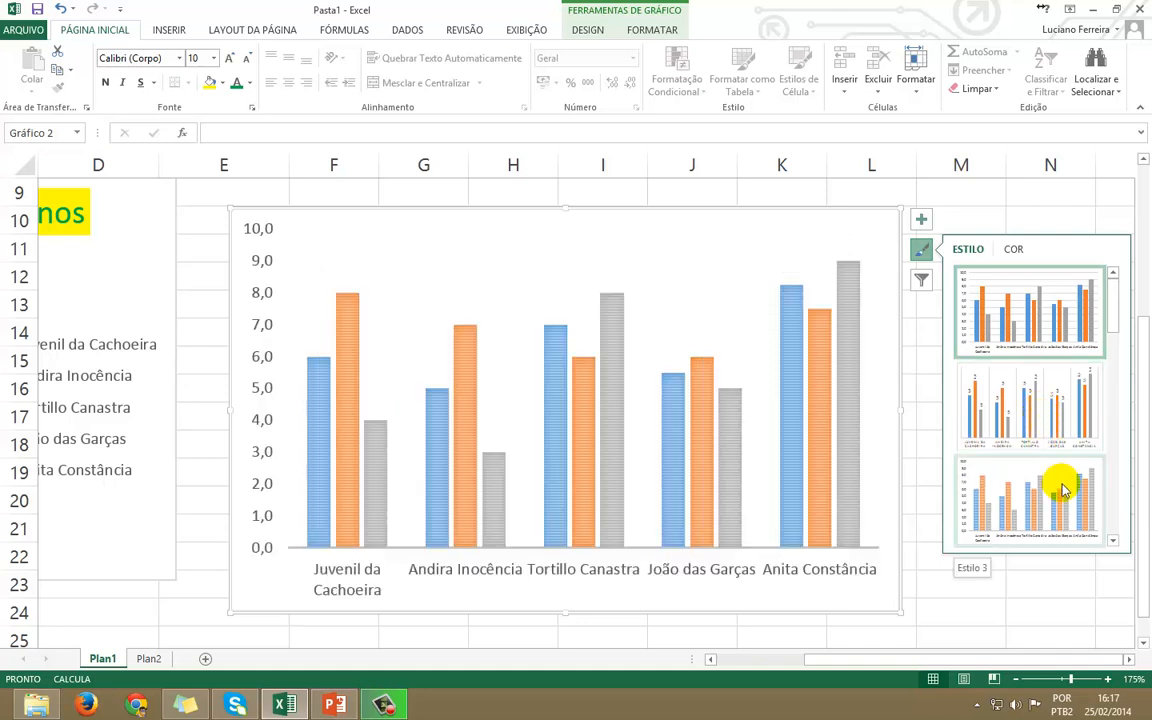
{"action": "scroll", "coordinate": [1040, 430], "scroll_direction": "down", "scroll_amount": 2}
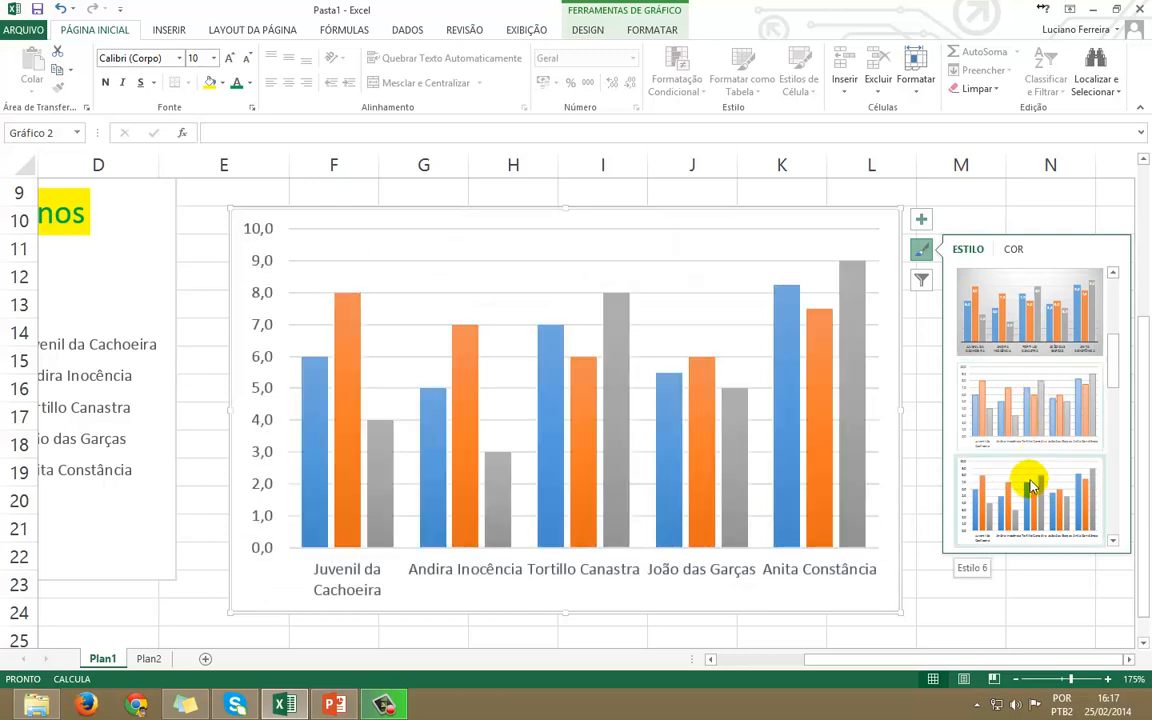
{"action": "scroll", "coordinate": [1030, 478], "scroll_direction": "down", "scroll_amount": 1}
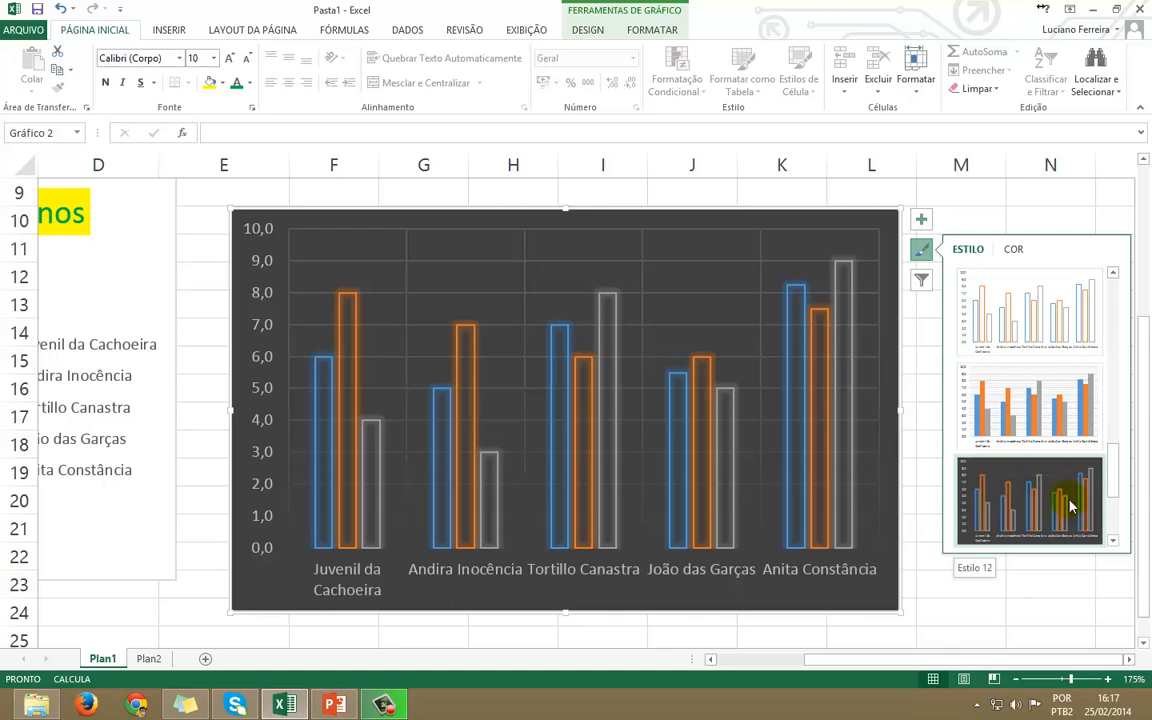
{"action": "scroll", "coordinate": [1045, 490], "scroll_direction": "down", "scroll_amount": 2}
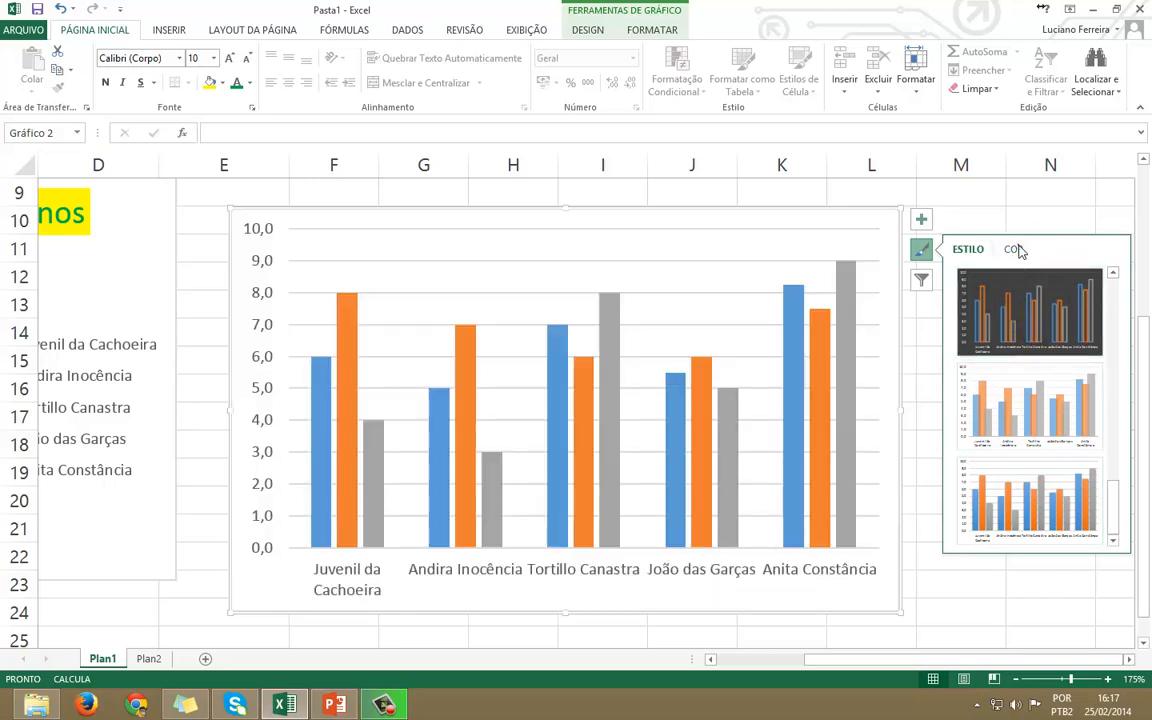
Preview the colourful and monochromatic colour schemes for the column chart without applying one
{"action": "left_click", "coordinate": [1016, 249]}
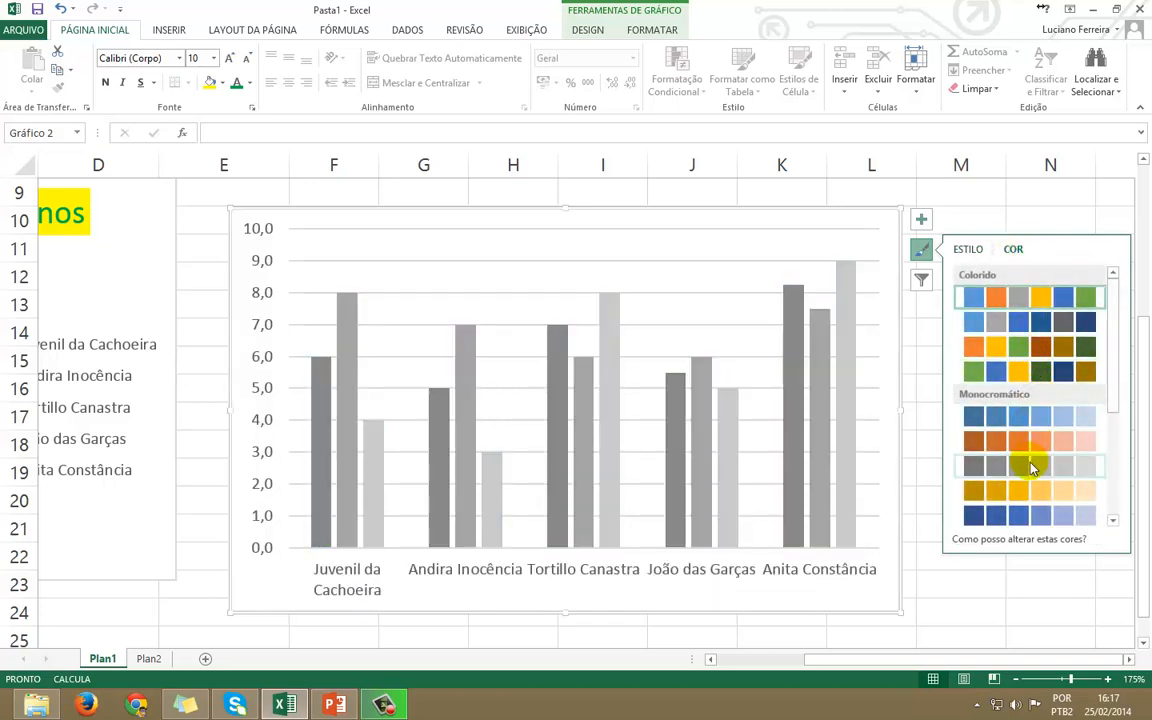
{"action": "scroll", "coordinate": [1037, 437], "scroll_direction": "down", "scroll_amount": 1}
{"action": "scroll", "coordinate": [1033, 475], "scroll_direction": "down", "scroll_amount": 5}
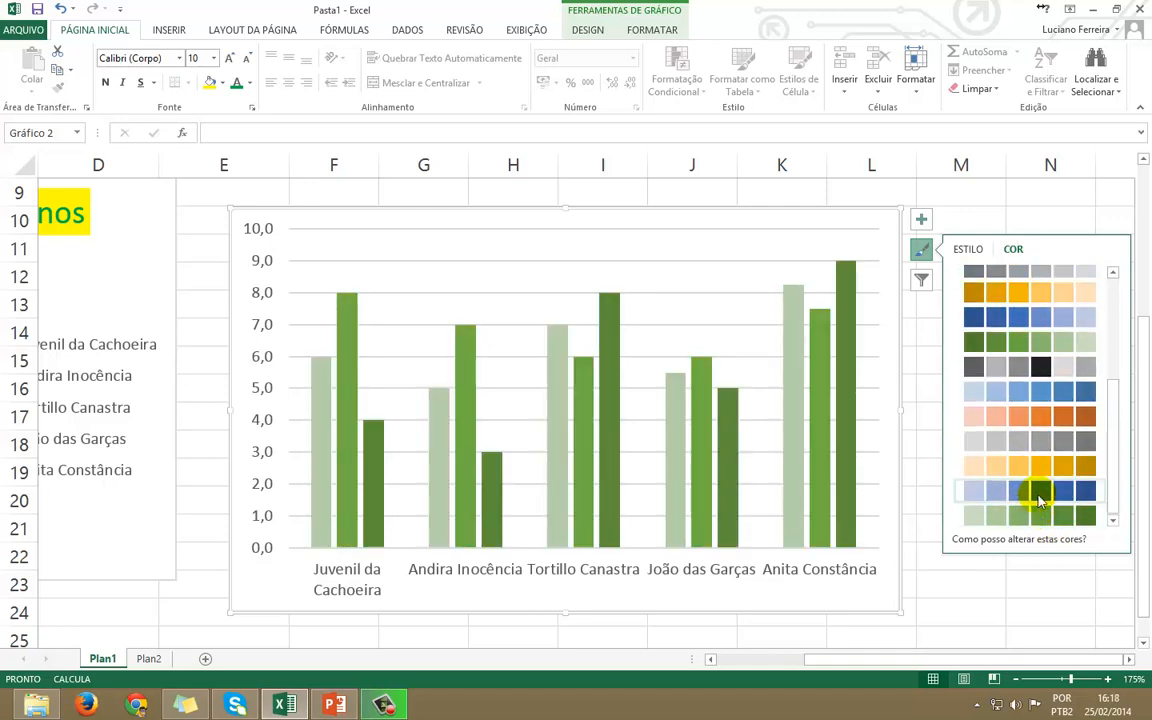
{"action": "scroll", "coordinate": [1030, 460], "scroll_direction": "up", "scroll_amount": 5}
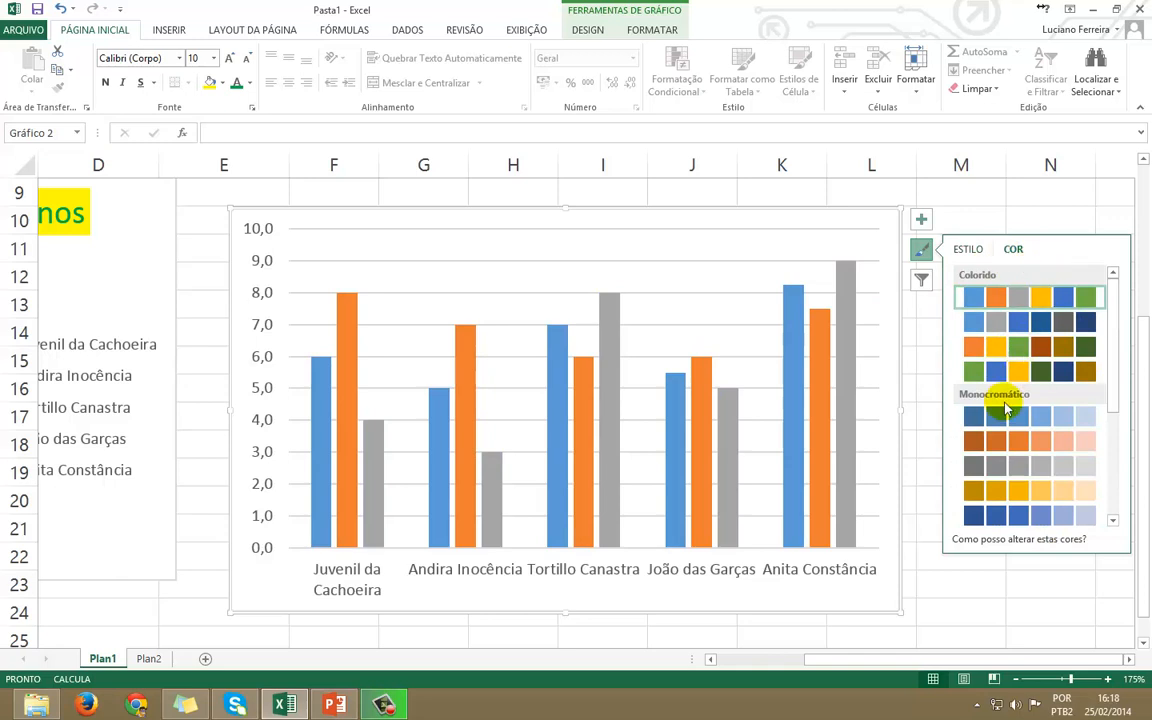
{"action": "left_click", "coordinate": [972, 251]}
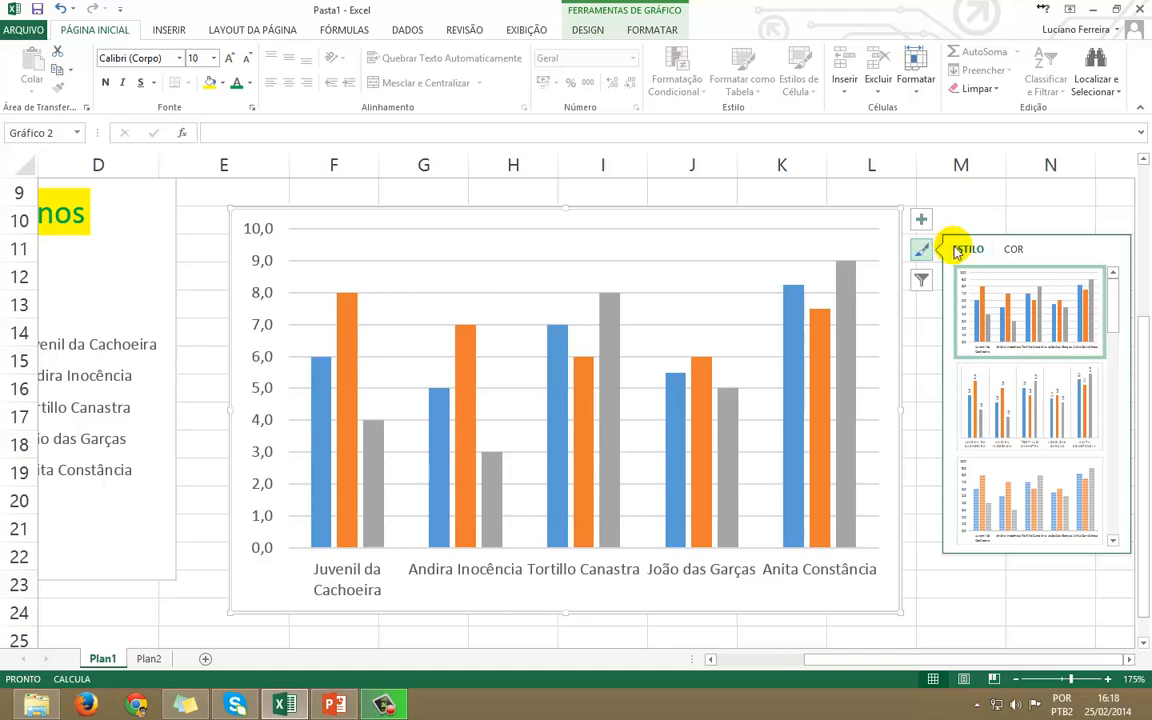
{"action": "left_click", "coordinate": [924, 250]}
Filter the Média series out of the column chart, and restore it with the chart filter
{"action": "left_click", "coordinate": [922, 282]}
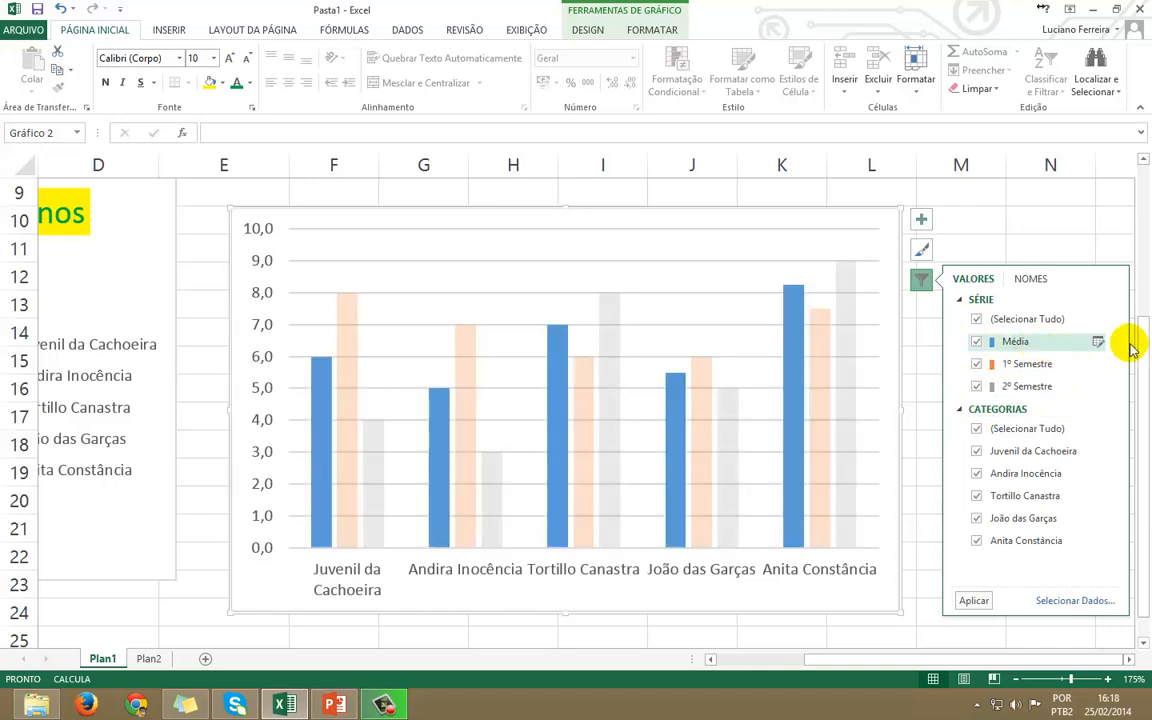
{"action": "left_click", "coordinate": [976, 342]}
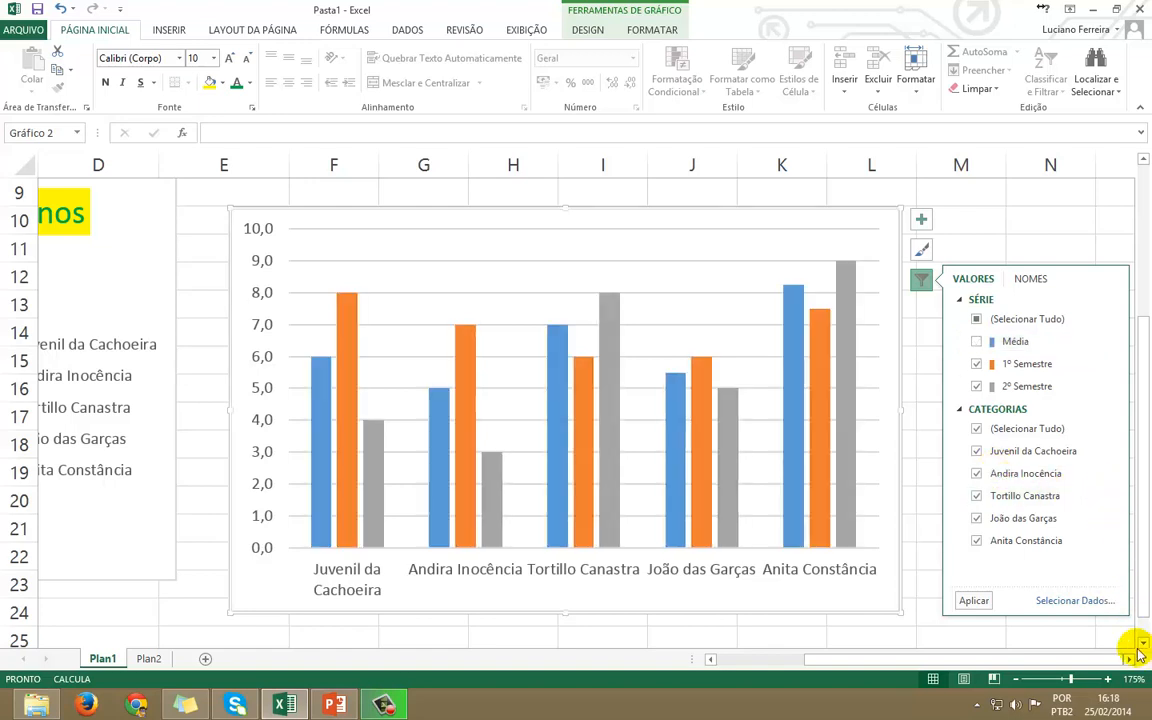
{"action": "left_click", "coordinate": [976, 602]}
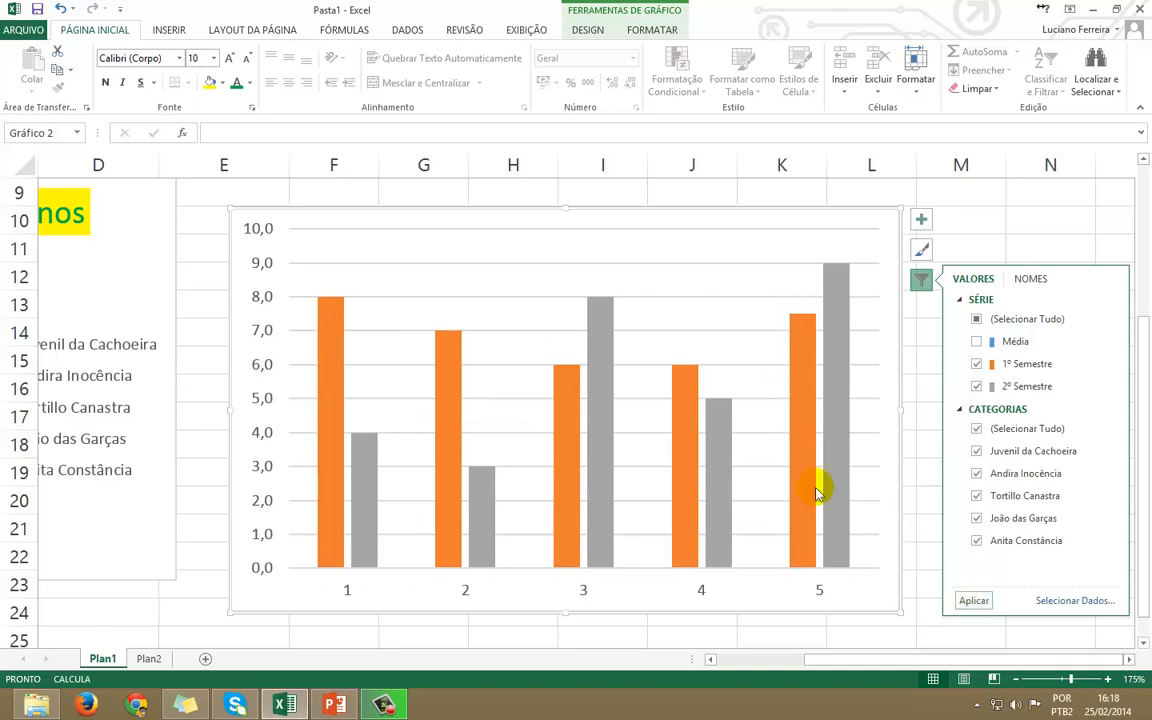
{"action": "left_click", "coordinate": [976, 341]}
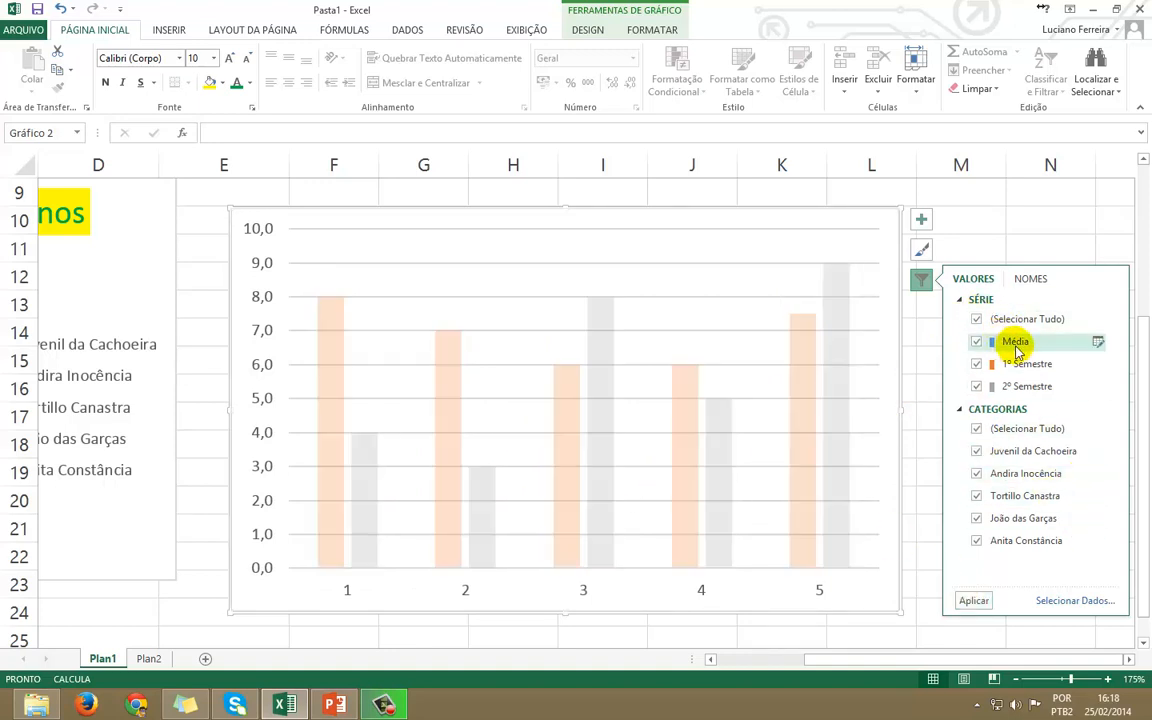
{"action": "left_click", "coordinate": [984, 602]}
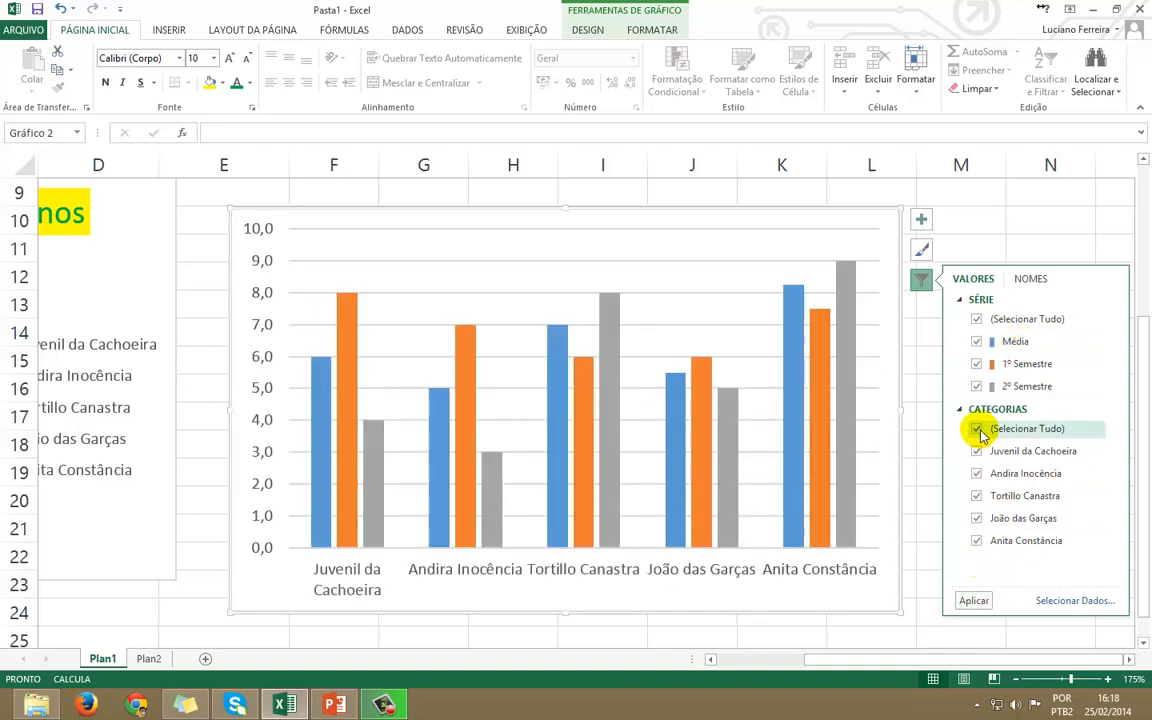
Filter the first and last students out of the column chart's categories, and reselect both in the chart filter
{"action": "left_click", "coordinate": [976, 540]}
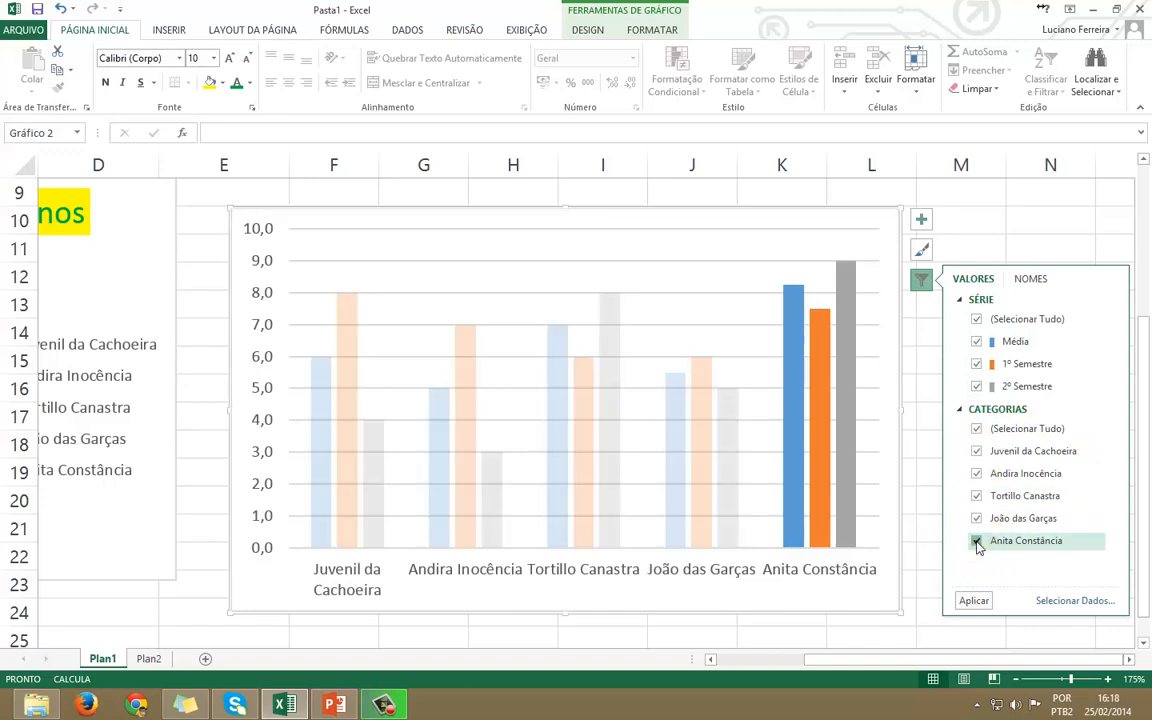
{"action": "left_click", "coordinate": [980, 451]}
{"action": "left_click", "coordinate": [973, 599]}
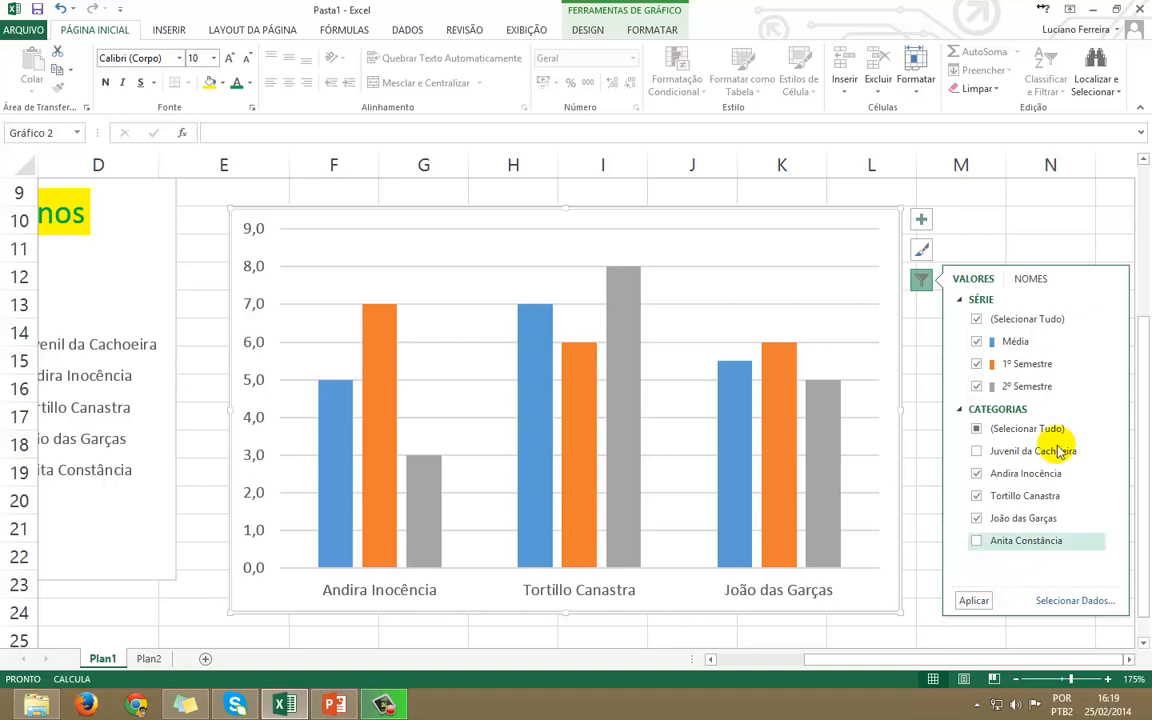
{"action": "left_click", "coordinate": [976, 451]}
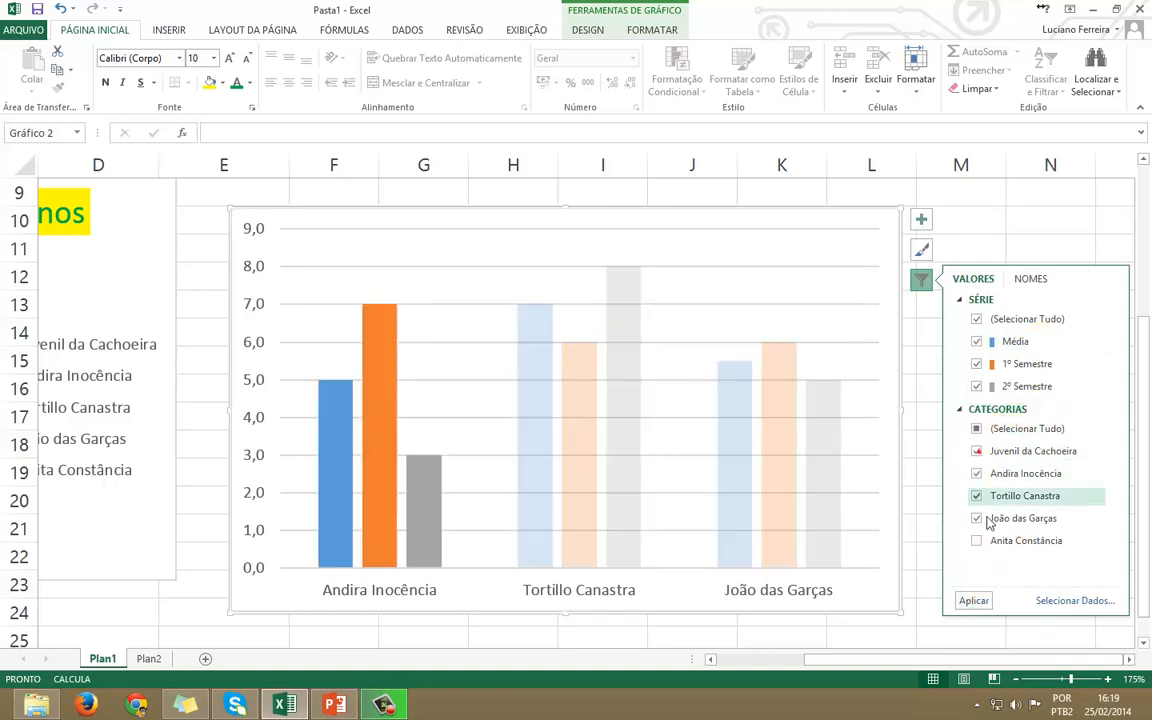
{"action": "left_click", "coordinate": [972, 540]}
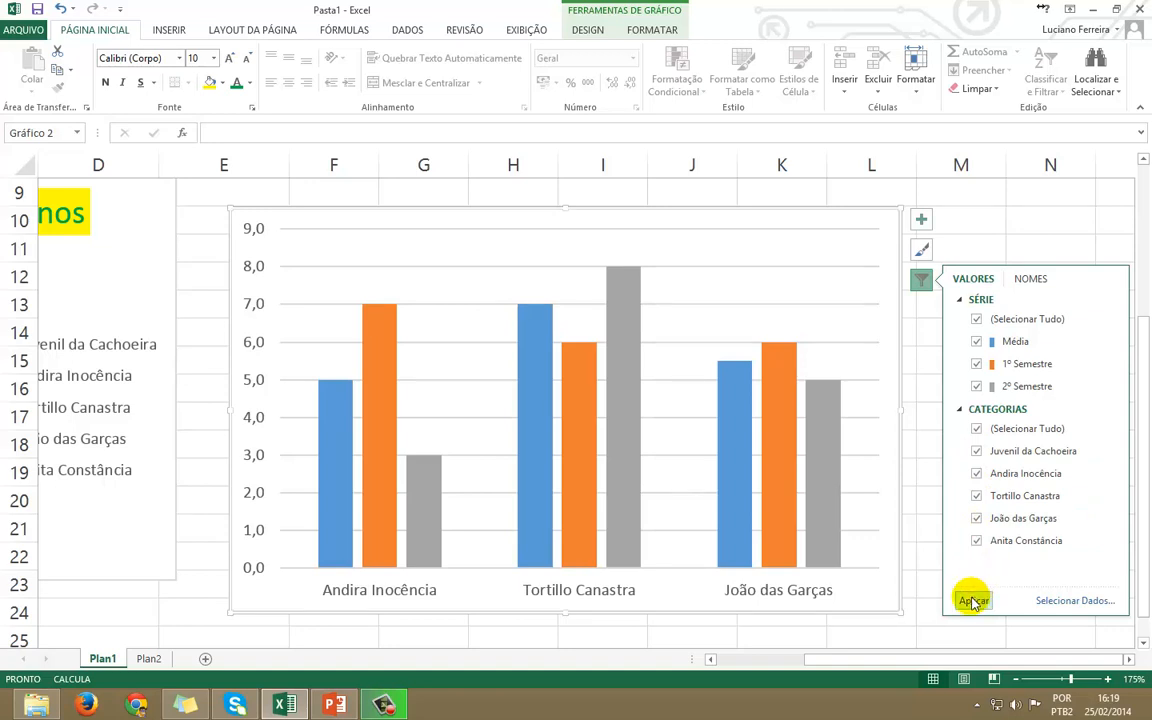
Examine the series and category name options in the chart filter, trying (Nenhum) for the categories before returning to Coluna A
{"action": "left_click", "coordinate": [1036, 282]}
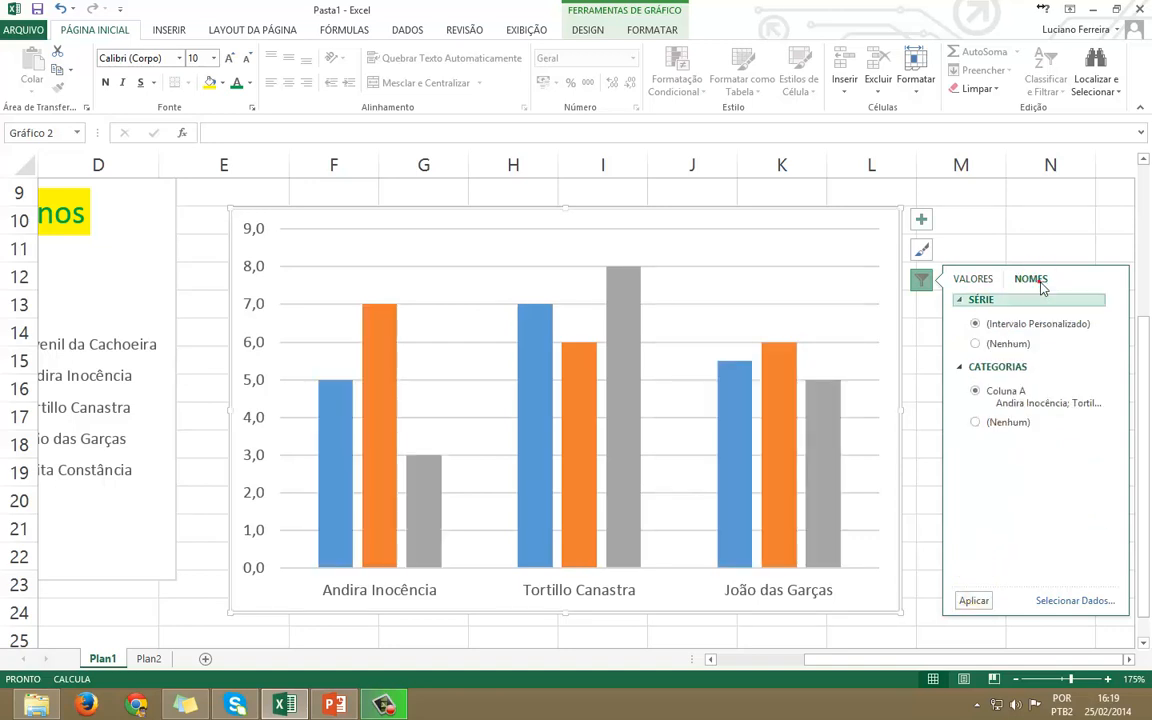
{"action": "left_click", "coordinate": [975, 324]}
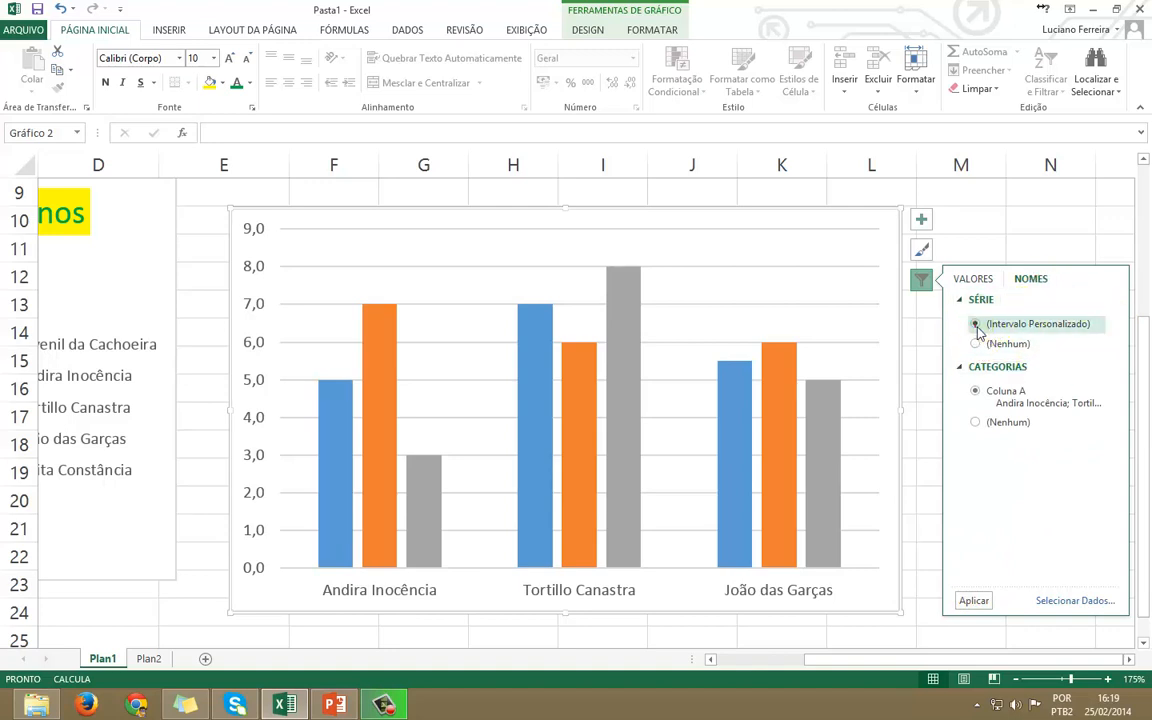
{"action": "left_click", "coordinate": [1008, 422]}
{"action": "left_click", "coordinate": [1006, 392]}
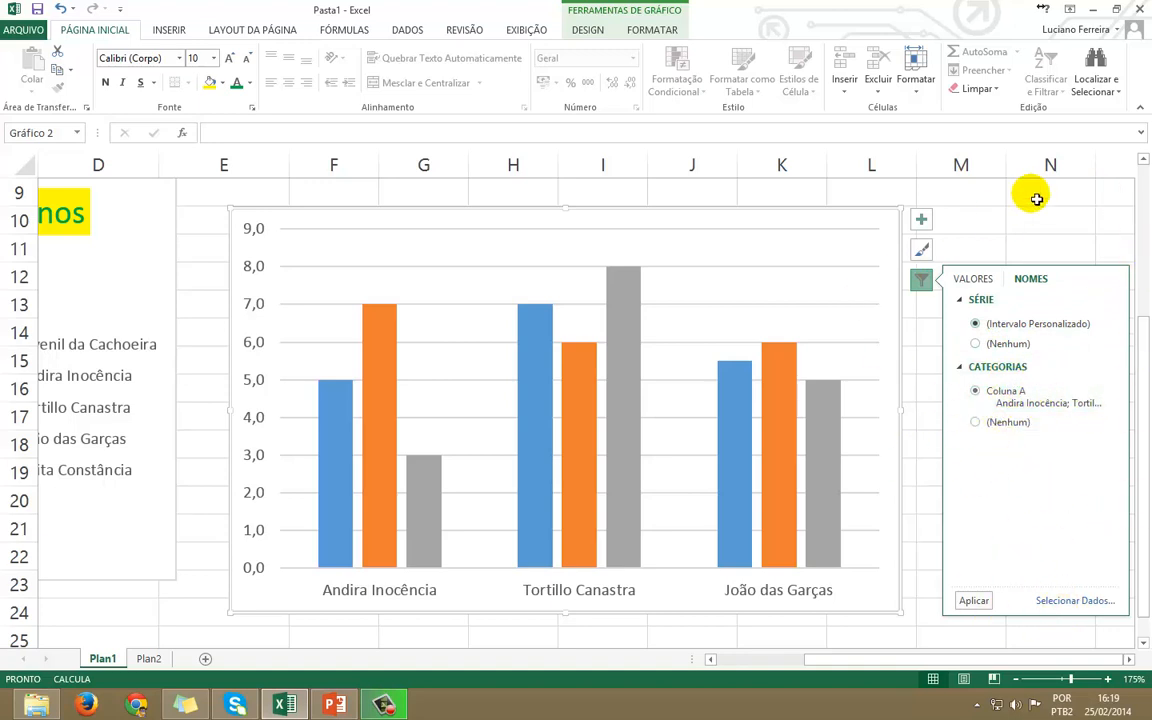
{"action": "left_click", "coordinate": [973, 279]}
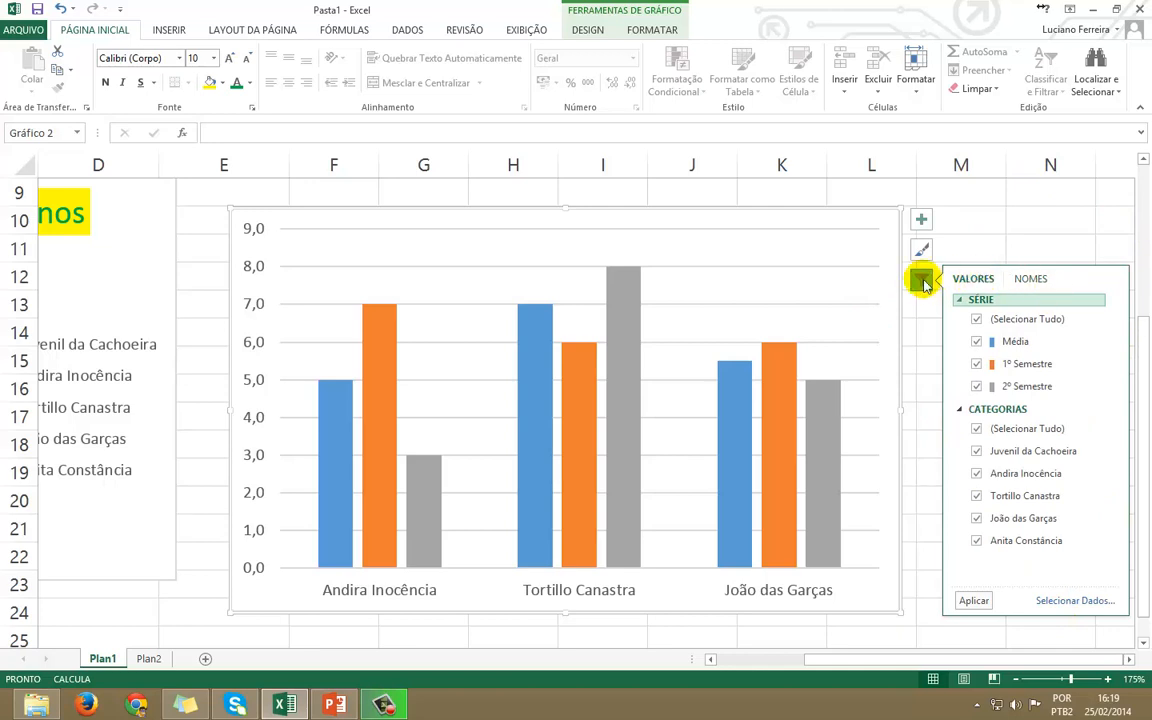
Add horizontal and vertical axis titles to the column chart
{"action": "left_click", "coordinate": [922, 219]}
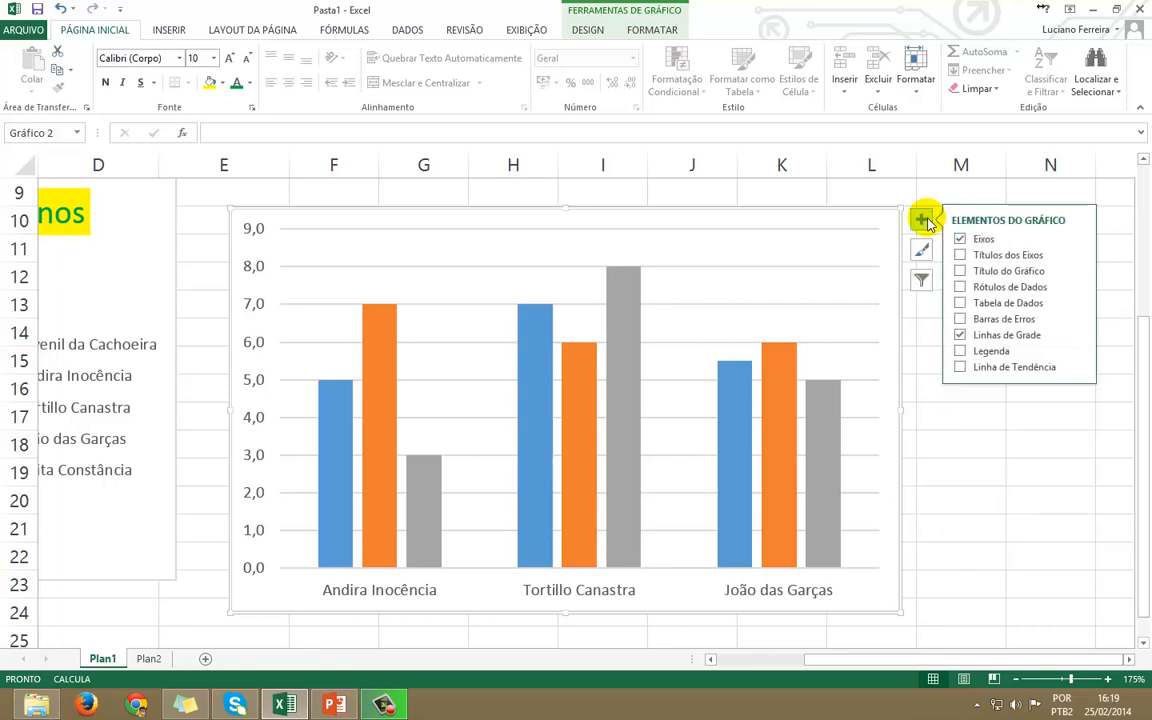
{"action": "left_click", "coordinate": [961, 256]}
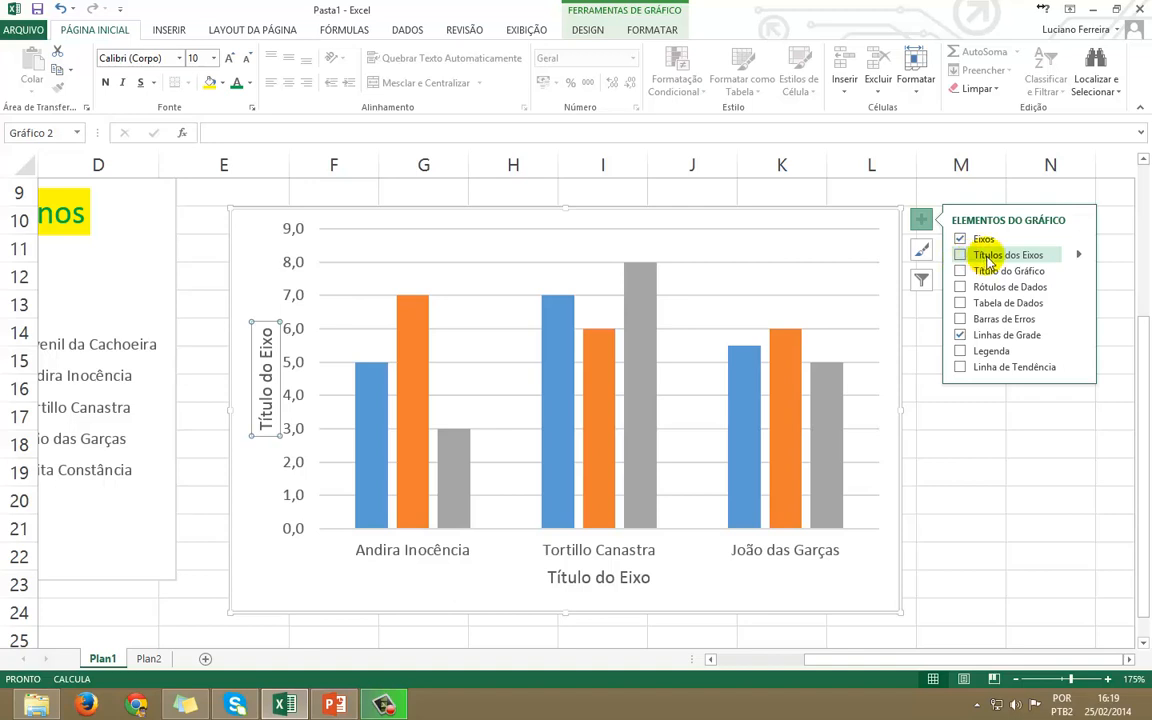
{"action": "left_click", "coordinate": [1063, 255]}
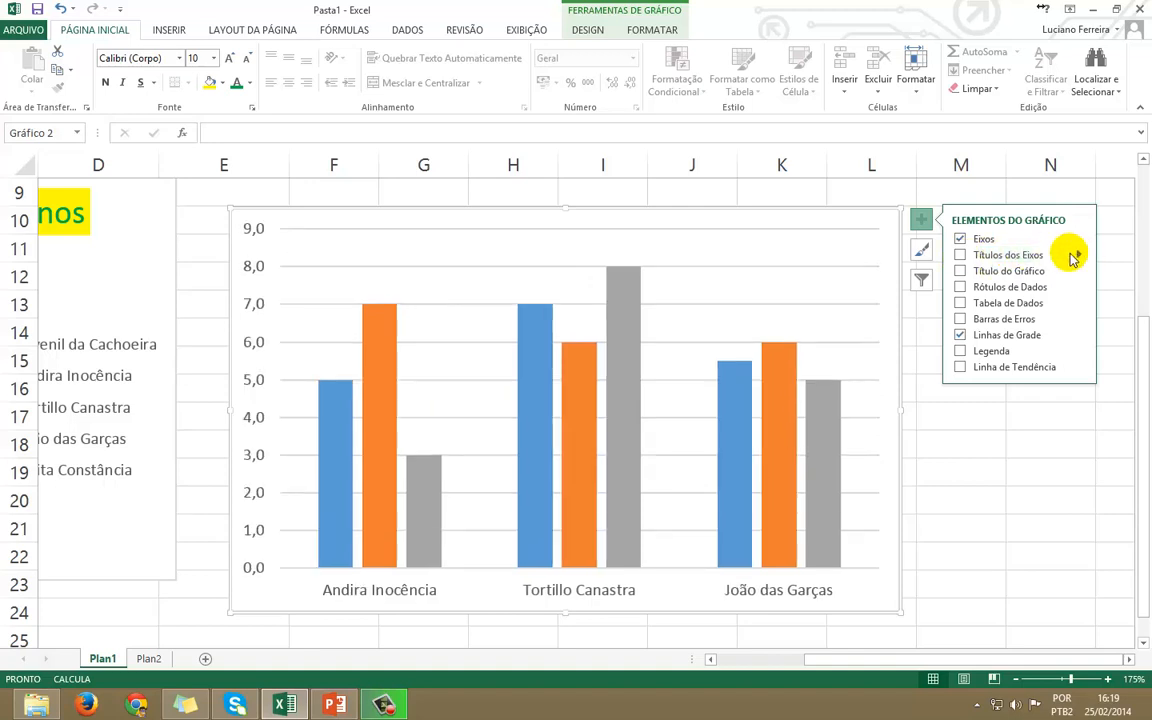
{"action": "left_click", "coordinate": [1007, 258]}
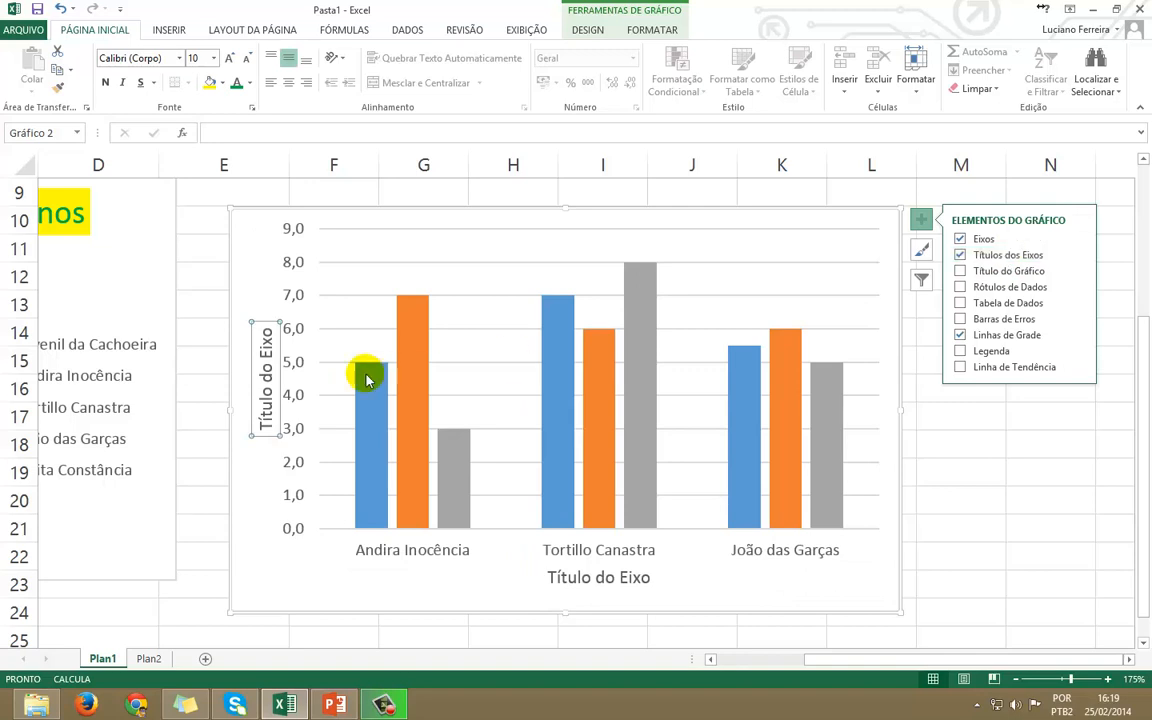
Replace the vertical axis title's placeholder text with "Notas"
{"action": "left_click", "coordinate": [265, 330]}
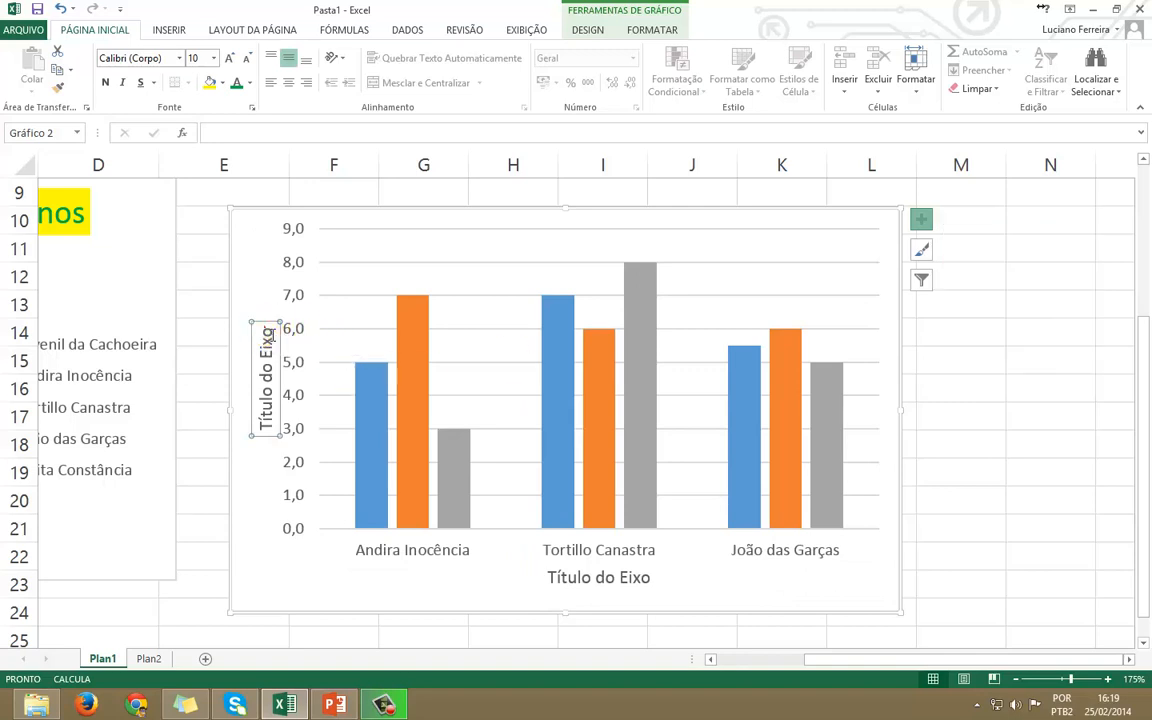
{"action": "left_click_drag", "start_coordinate": [262, 327], "coordinate": [262, 432]}
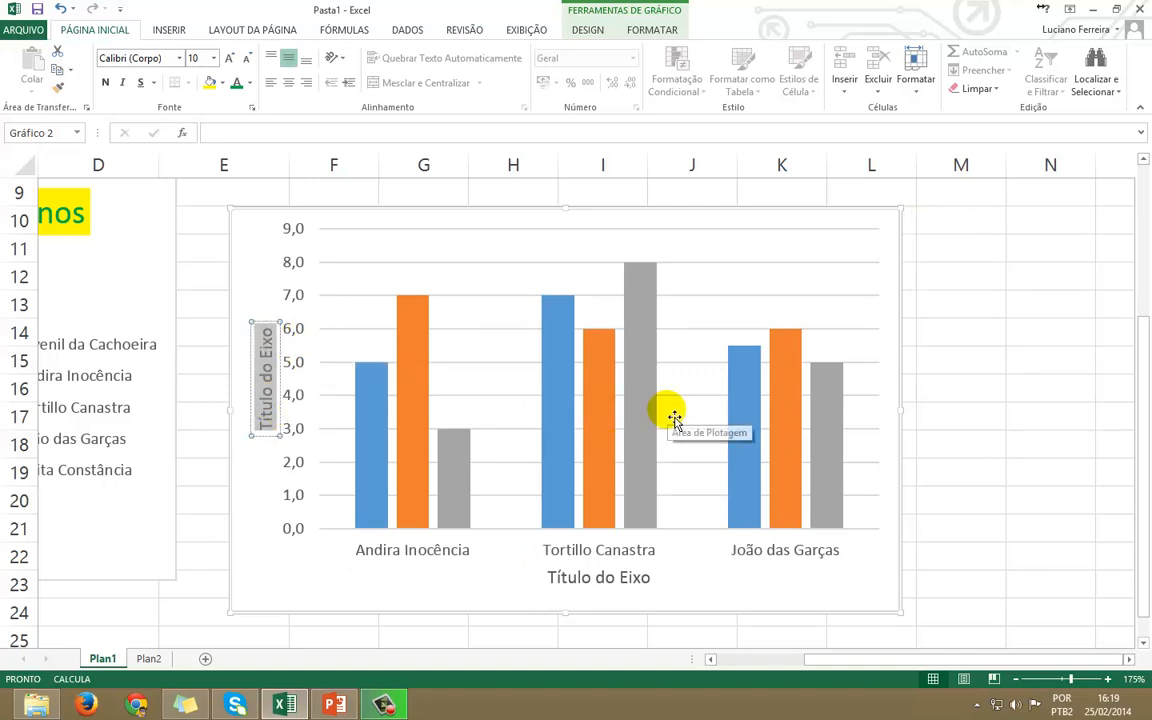
{"action": "type", "text": "Notas"}
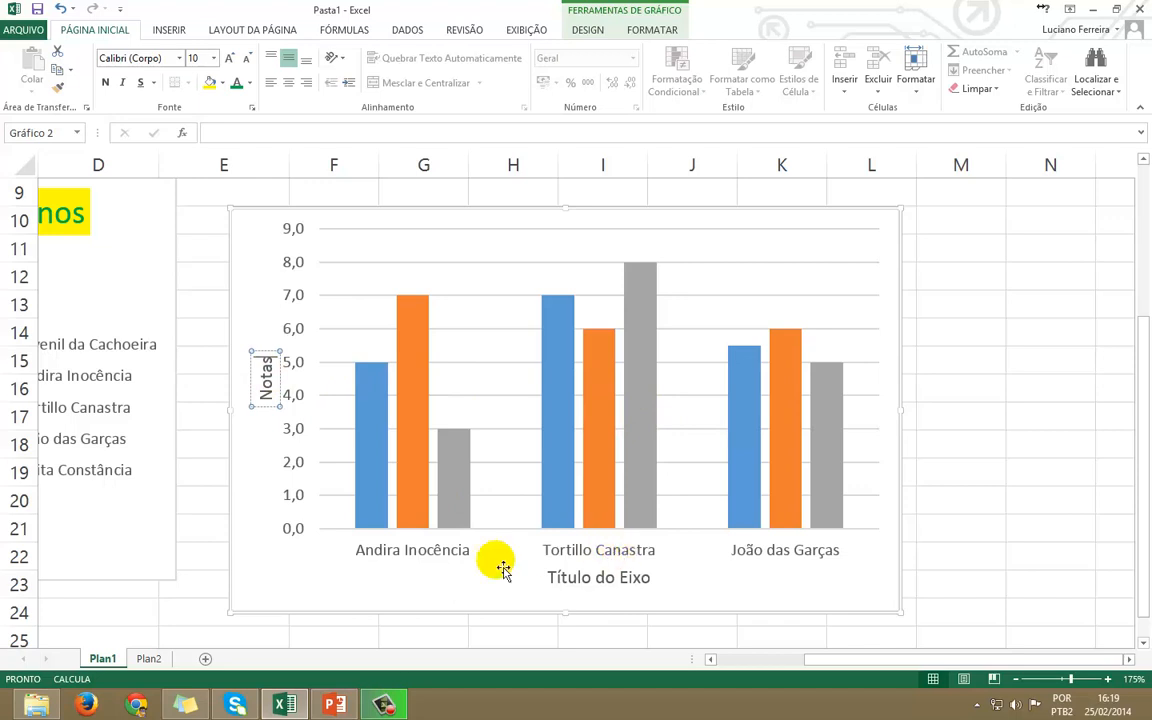
{"action": "left_click", "coordinate": [866, 231]}
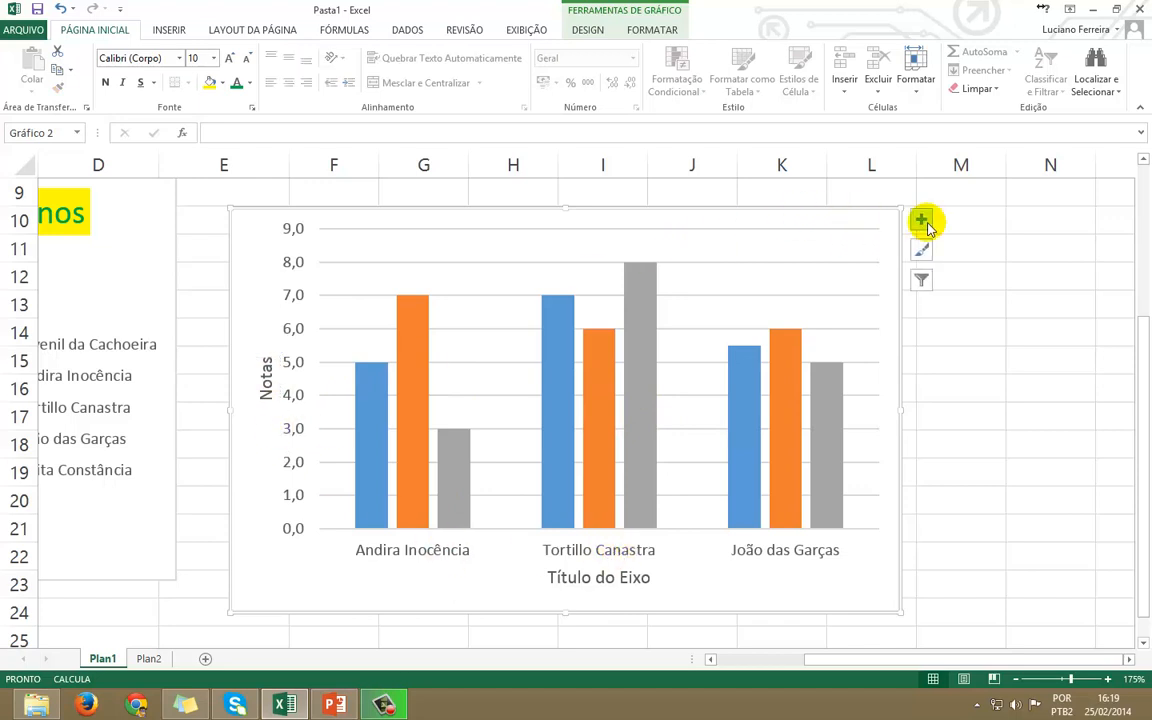
Turn the main vertical and main horizontal axis titles off and back on
{"action": "left_click", "coordinate": [922, 222]}
{"action": "left_click", "coordinate": [1079, 258]}
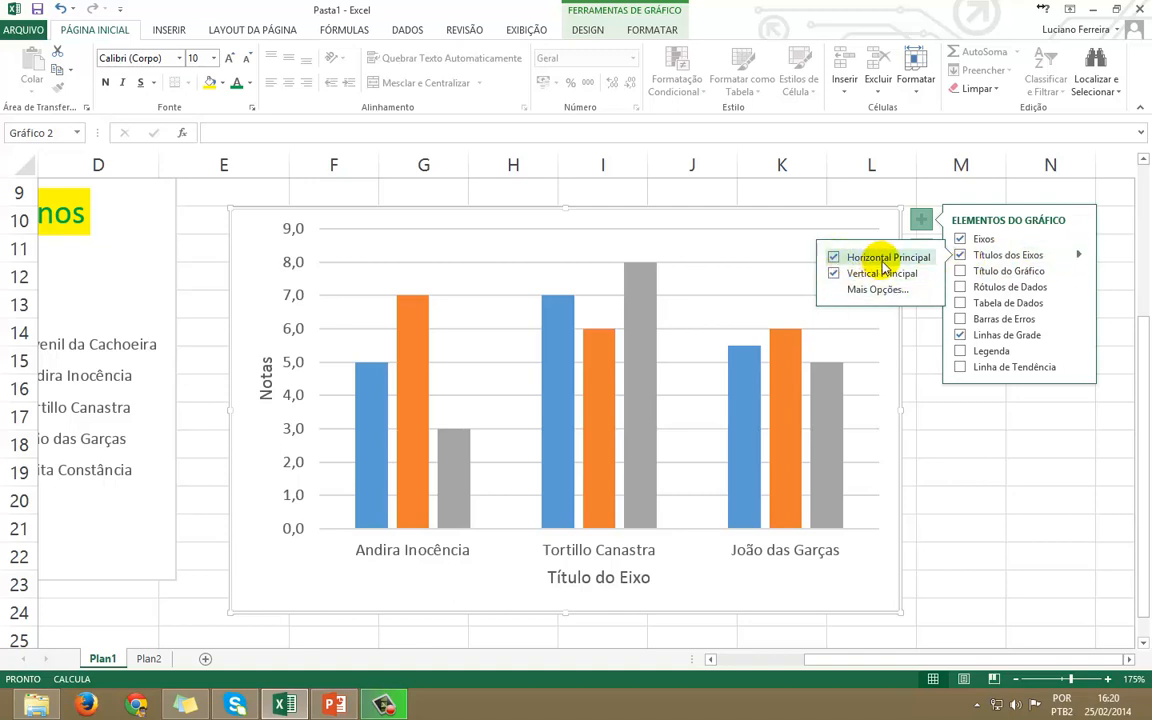
{"action": "left_click", "coordinate": [835, 276]}
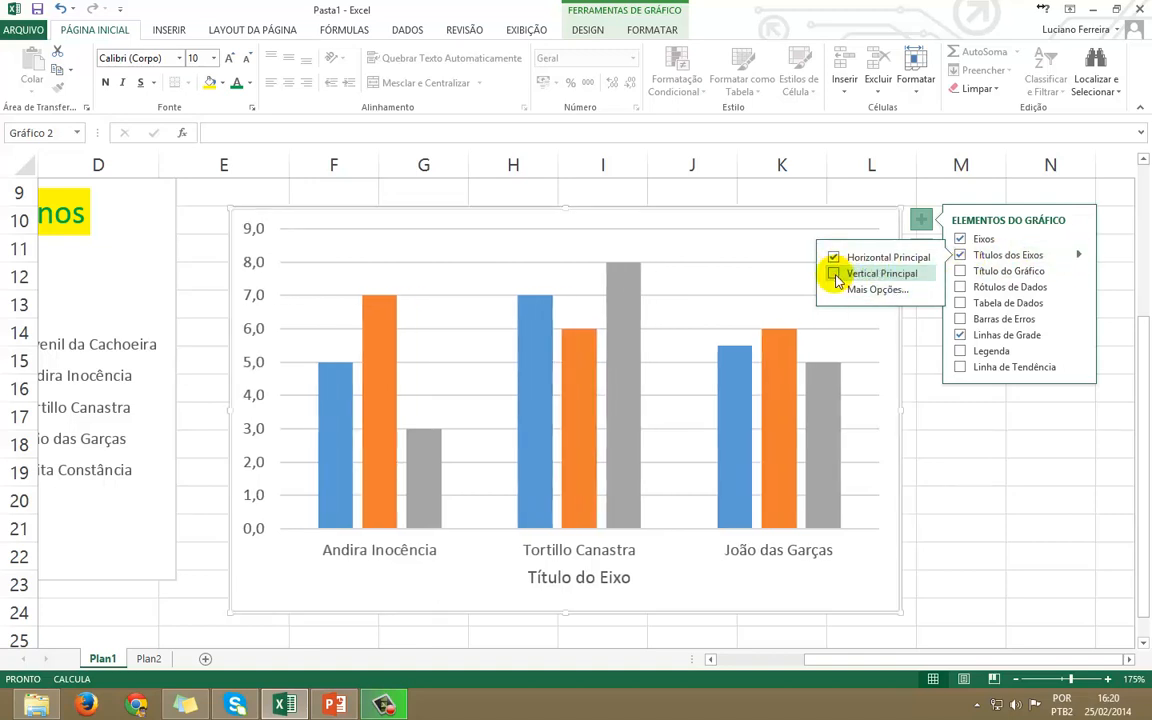
{"action": "left_click", "coordinate": [834, 274]}
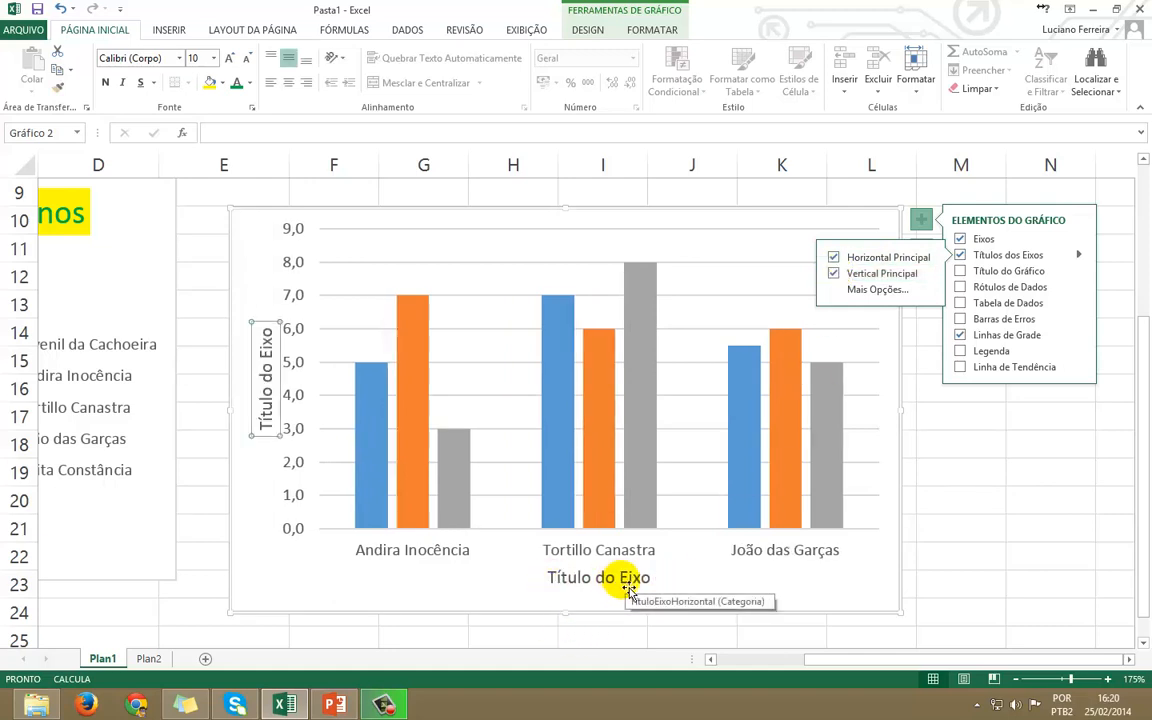
{"action": "left_click", "coordinate": [834, 257]}
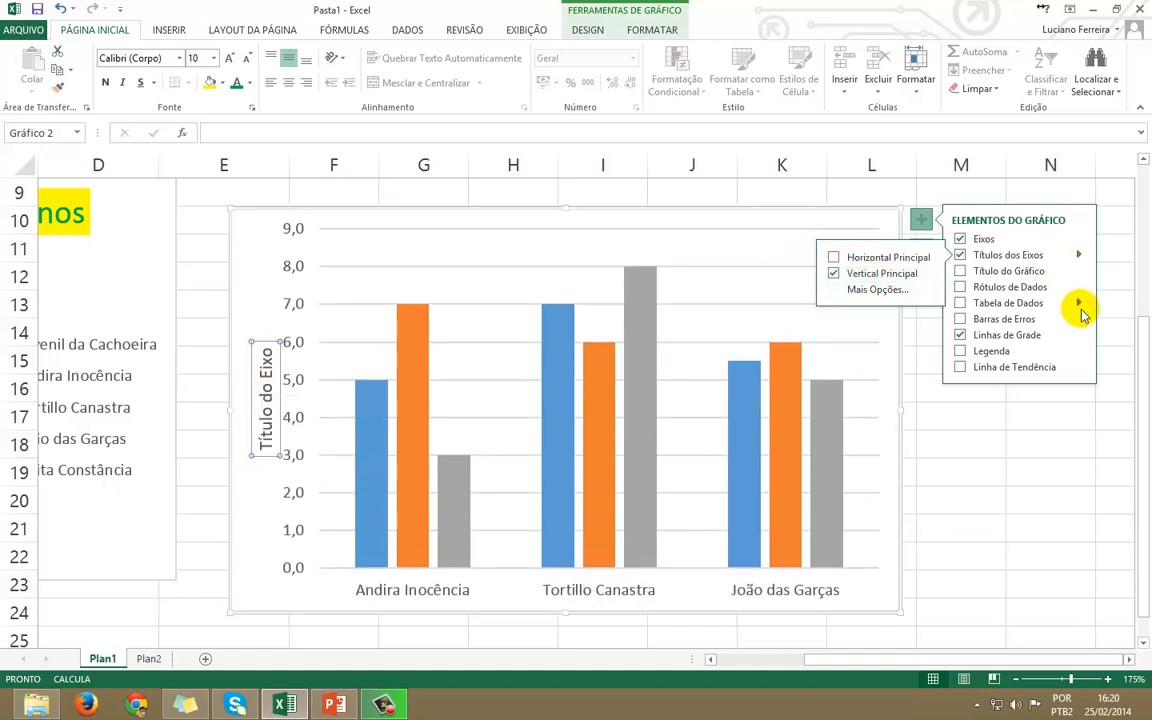
{"action": "left_click", "coordinate": [1038, 256]}
{"action": "left_click", "coordinate": [1038, 256]}
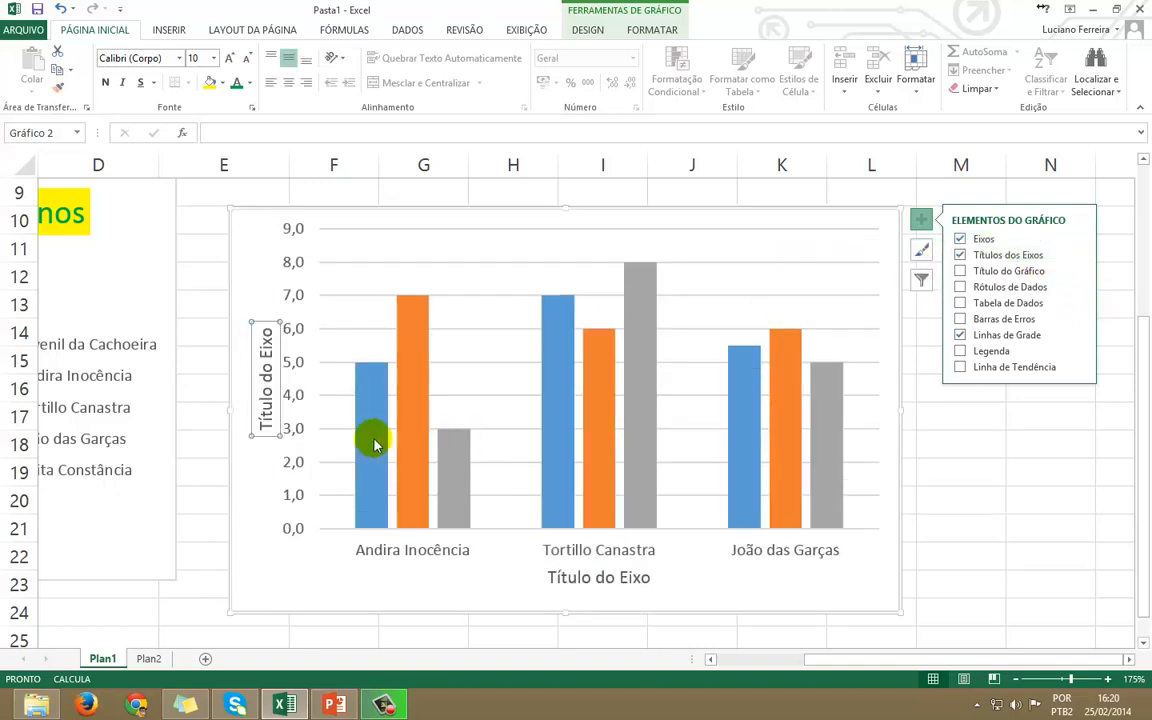
Remove the main horizontal axis title from the column chart, and change the vertical axis title to "Notas"
{"action": "left_click", "coordinate": [1080, 256]}
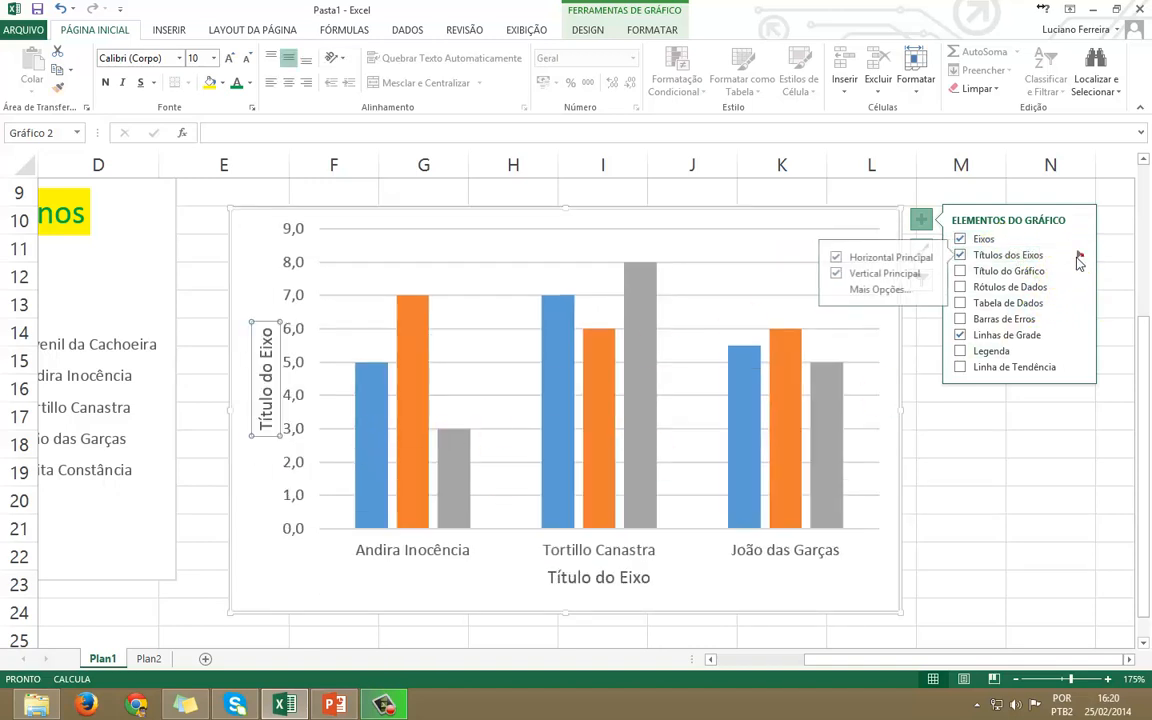
{"action": "left_click", "coordinate": [834, 258]}
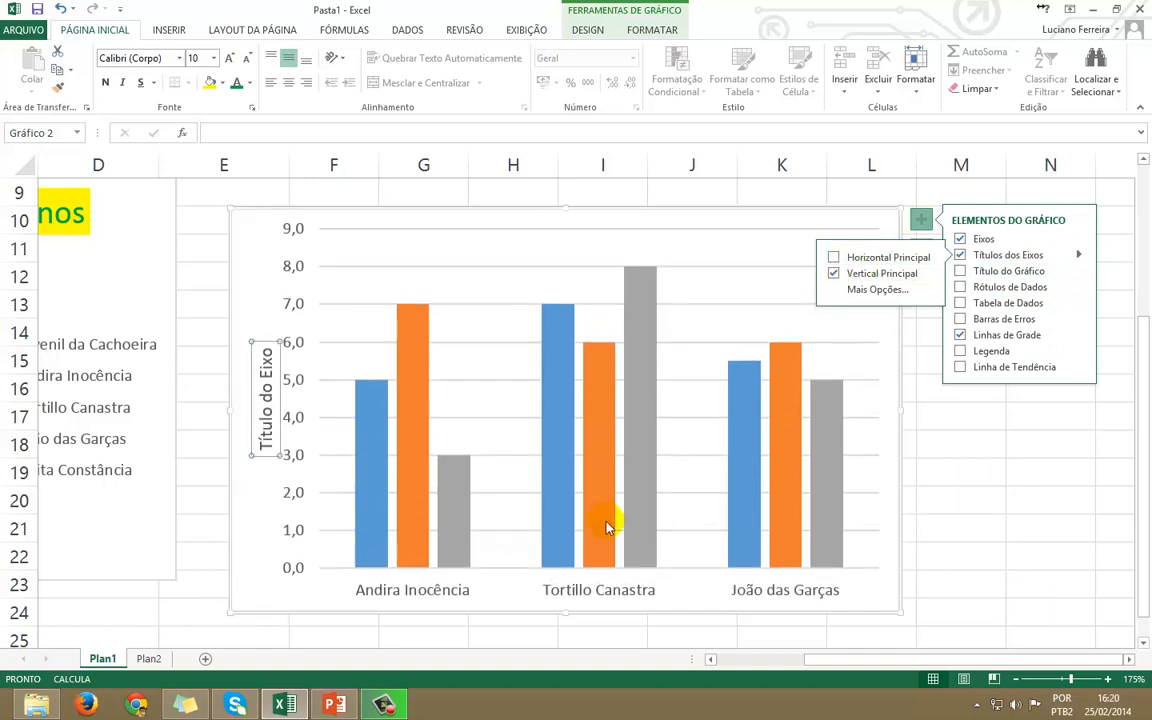
{"action": "left_click", "coordinate": [265, 350]}
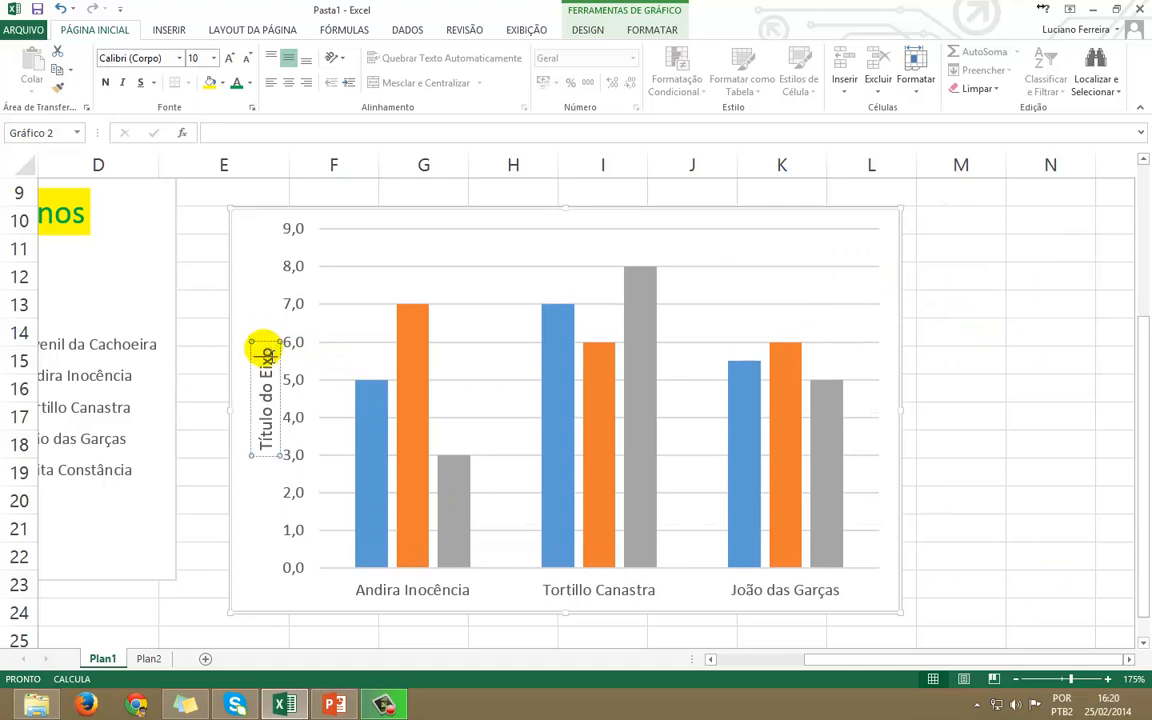
{"action": "left_click_drag", "start_coordinate": [265, 350], "coordinate": [265, 449]}
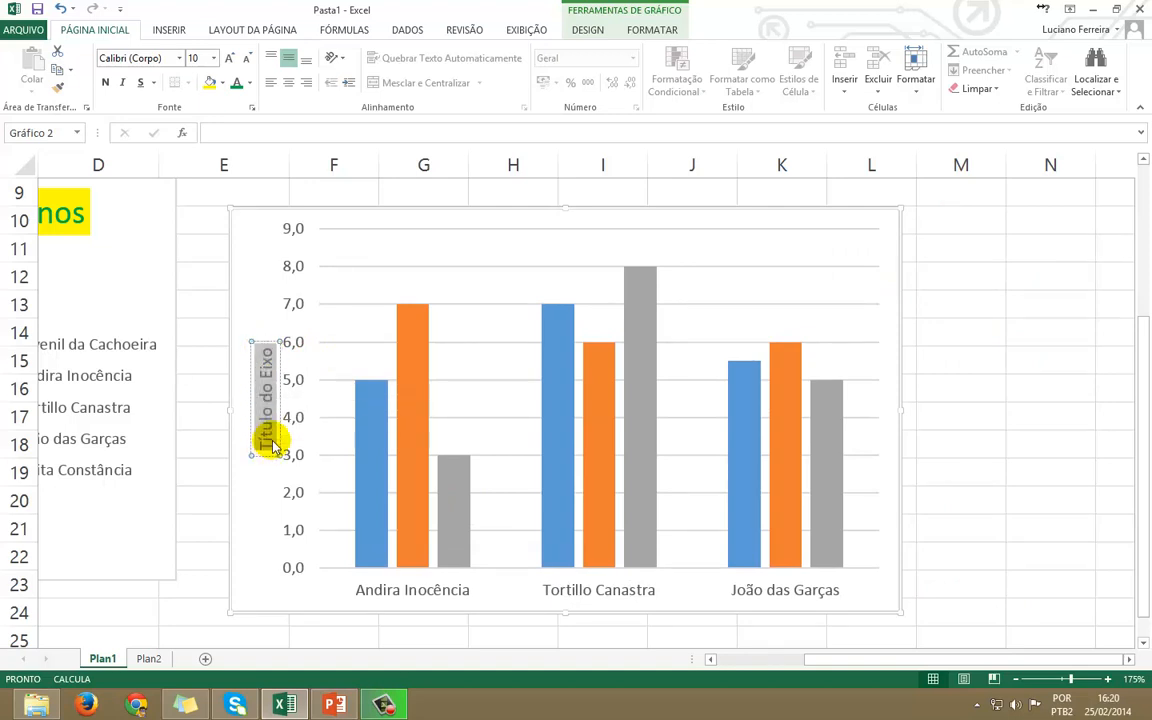
{"action": "type", "text": "Notas"}
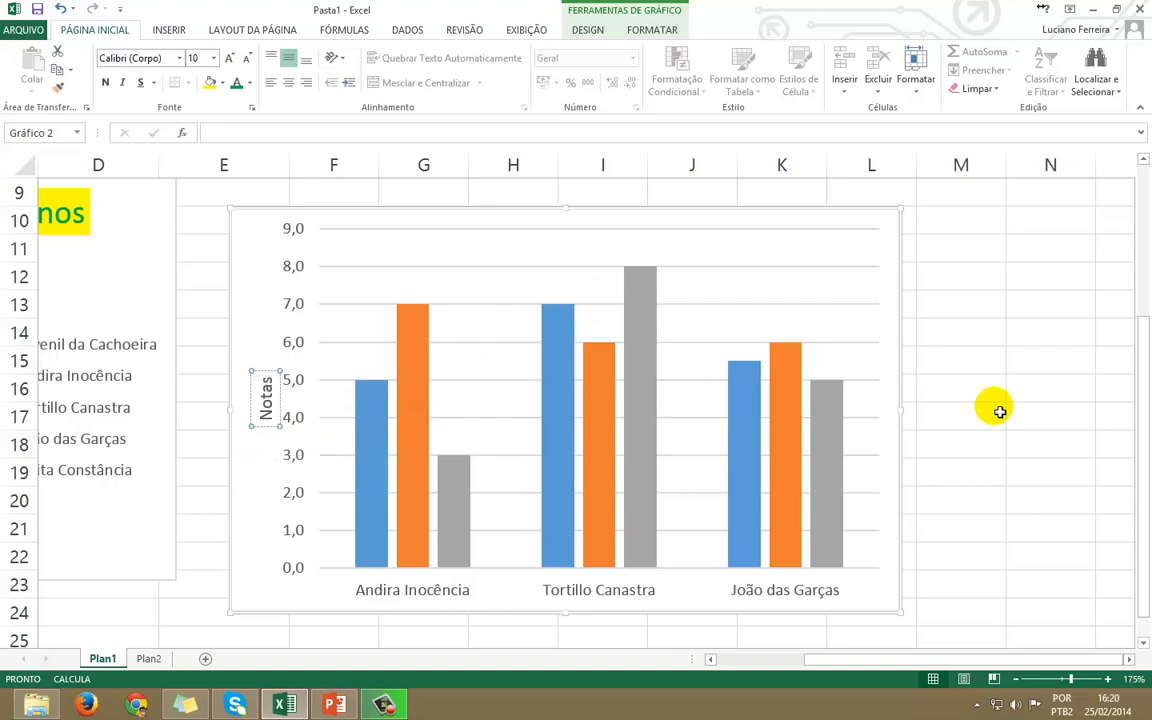
Add a chart title to the column chart reading "Demonstração das Notas"
{"action": "left_click", "coordinate": [920, 220]}
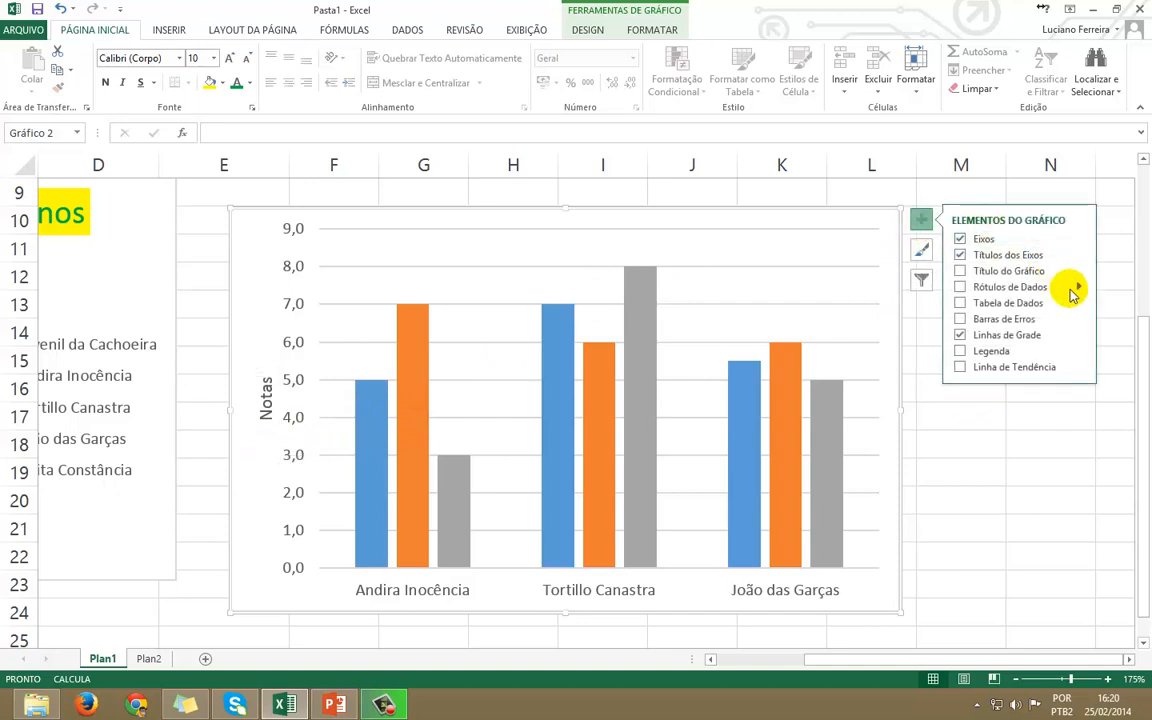
{"action": "left_click", "coordinate": [1020, 270]}
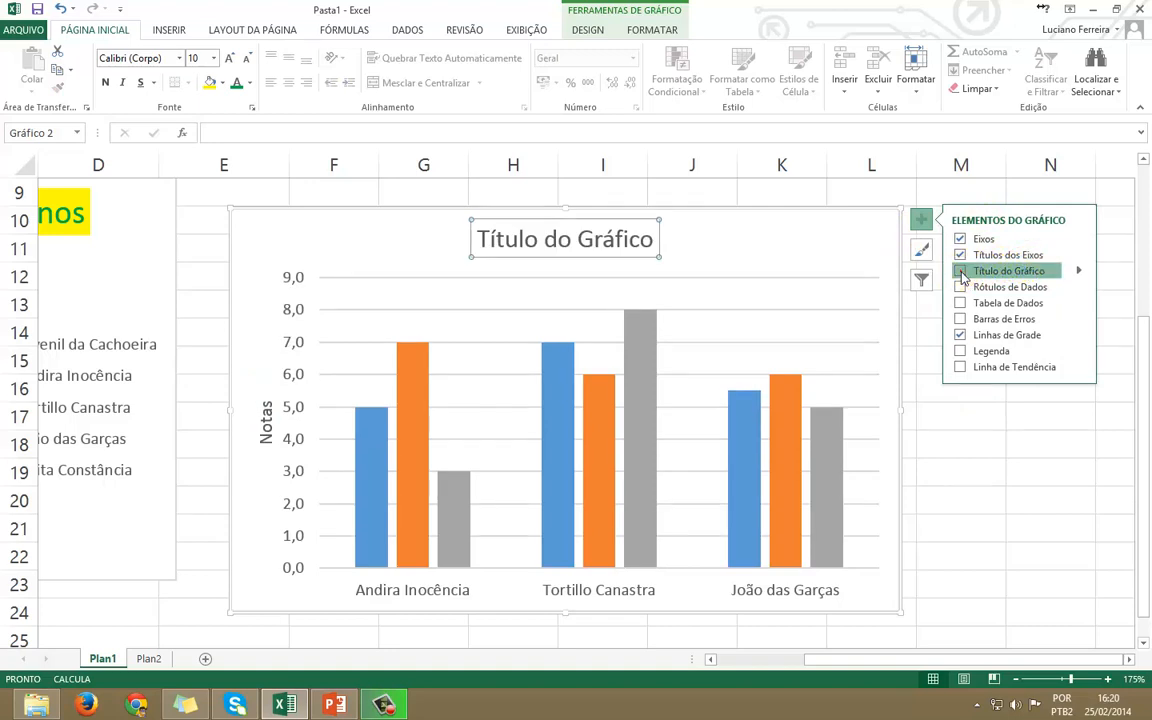
{"action": "left_click", "coordinate": [563, 218]}
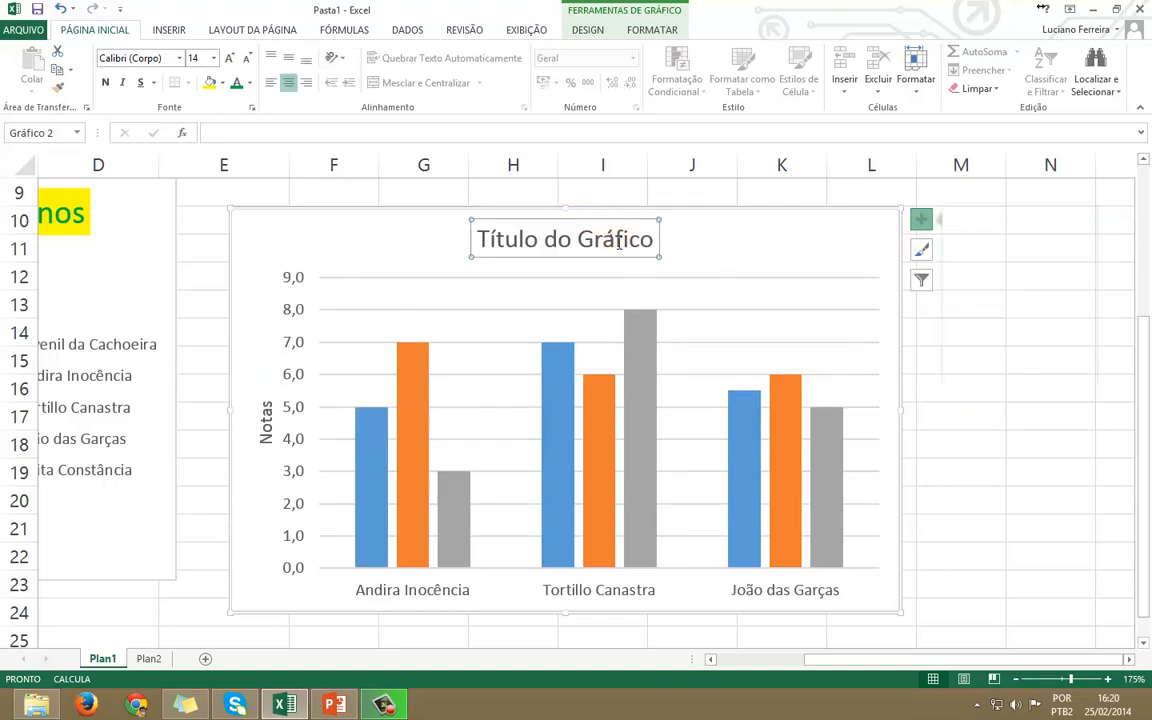
{"action": "left_click_drag", "start_coordinate": [650, 240], "coordinate": [491, 243]}
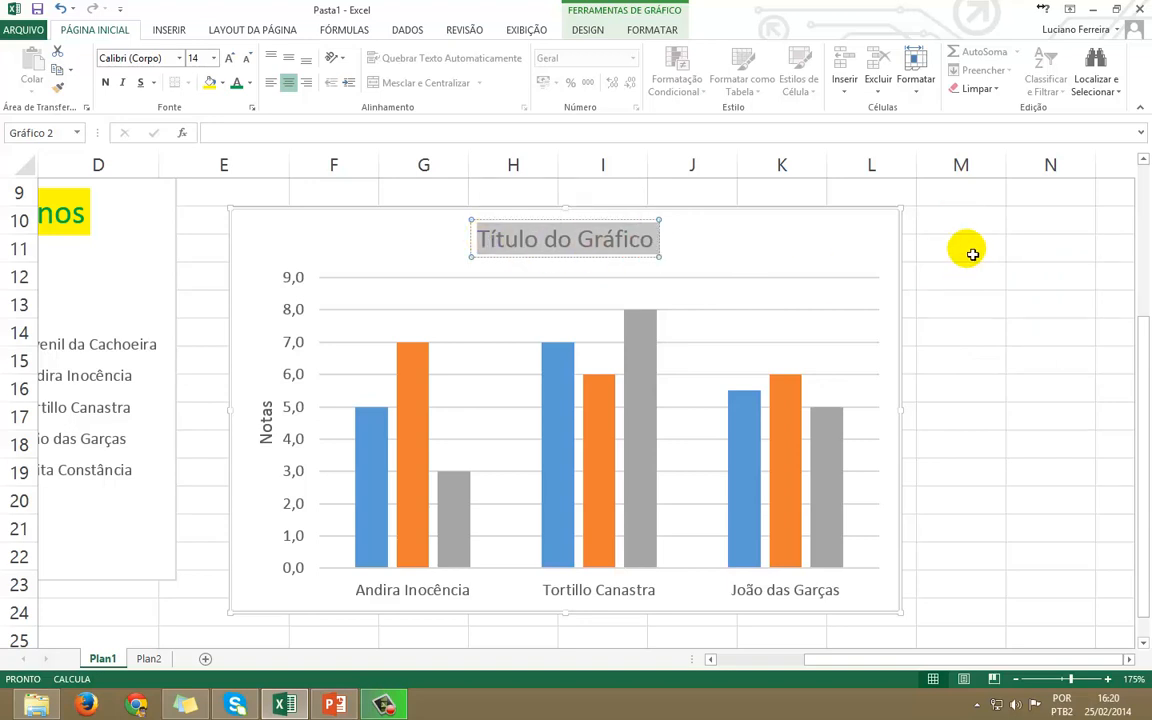
{"action": "type", "text": "Demosntraçã"}
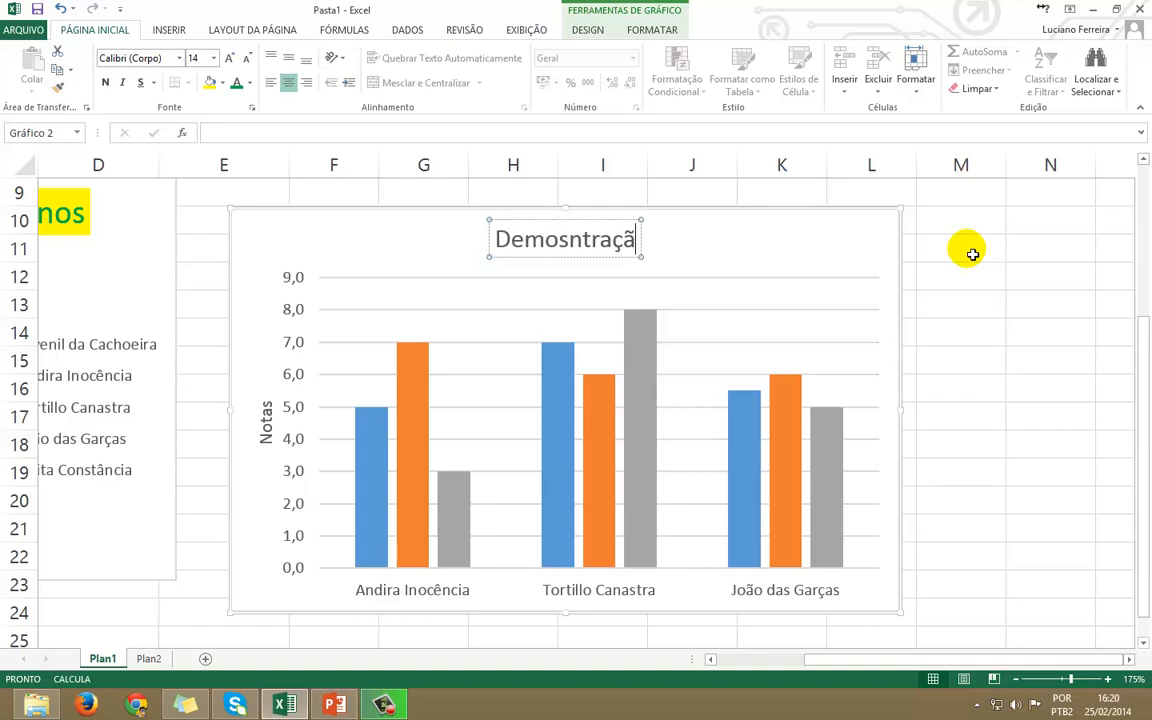
{"action": "type", "text": "o das No"}
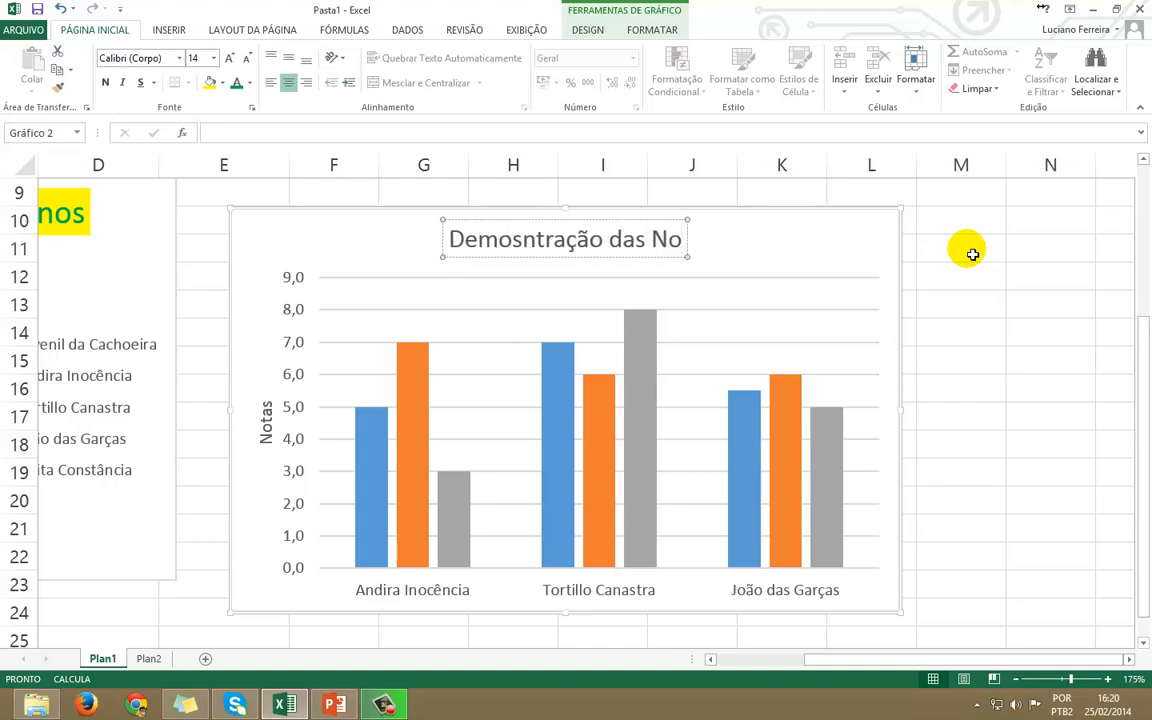
{"action": "type", "text": "tas"}
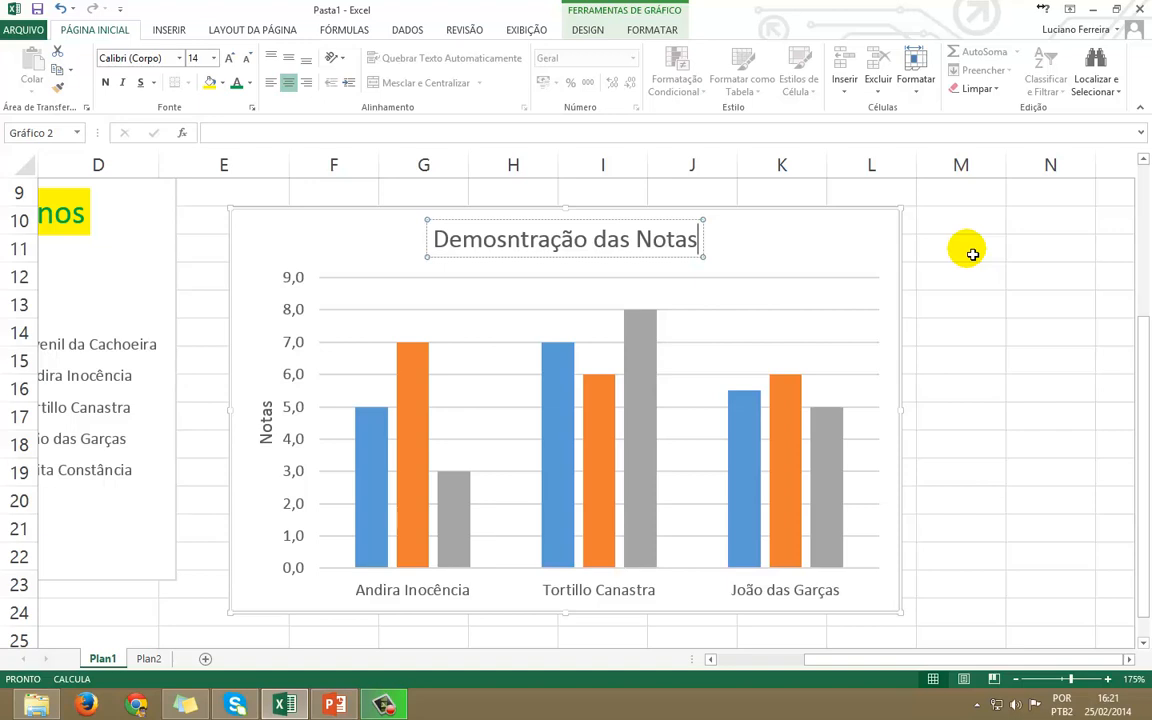
{"action": "left_click", "coordinate": [502, 248]}
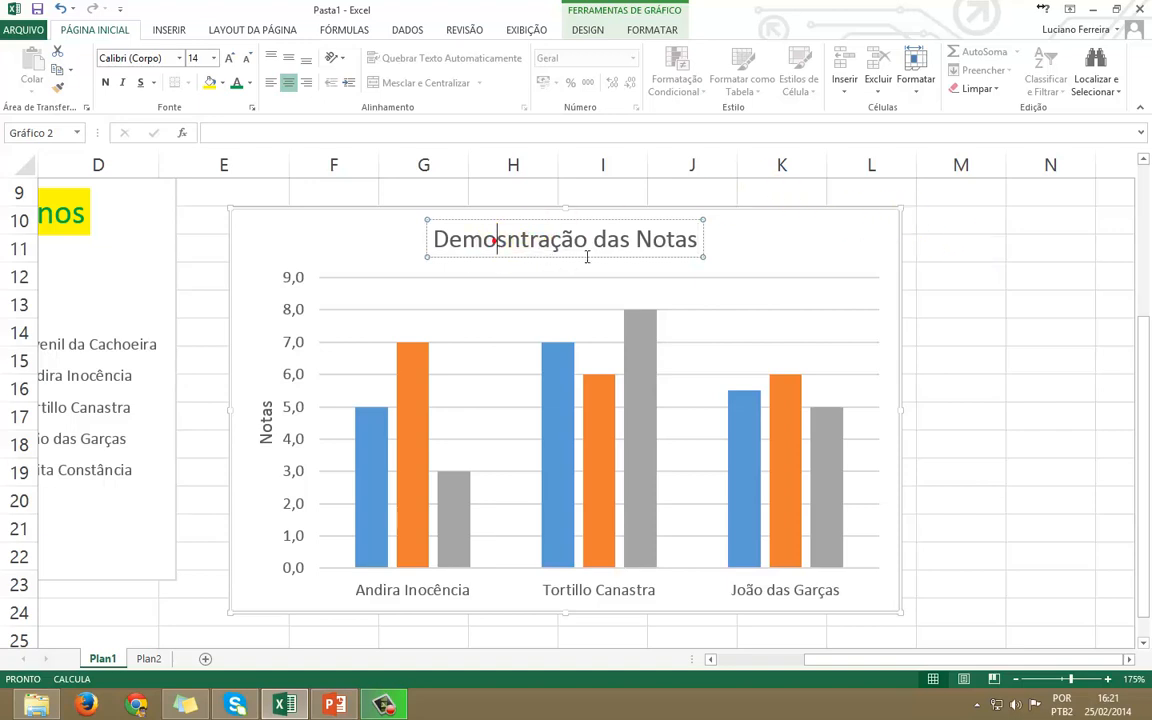
{"action": "key", "text": "BackSpace"}
{"action": "type", "text": "s"}
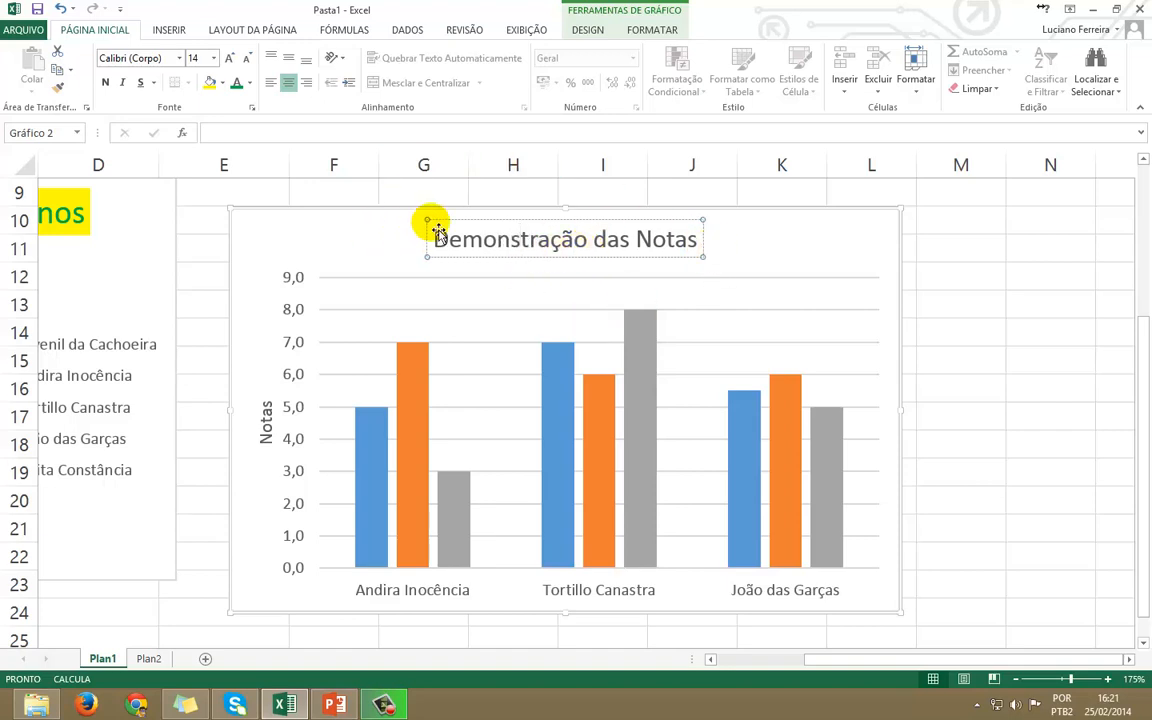
Include the two excluded student categories in the column chart's data filter and apply it
{"action": "left_click", "coordinate": [820, 230]}
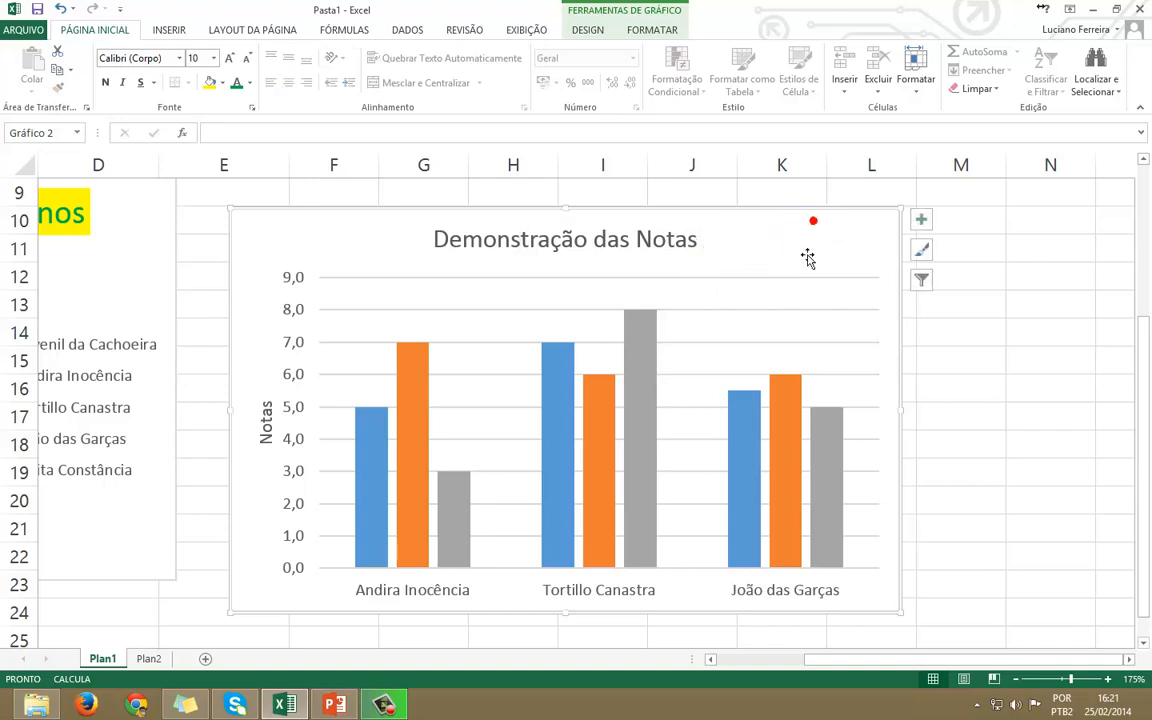
{"action": "left_click", "coordinate": [922, 250]}
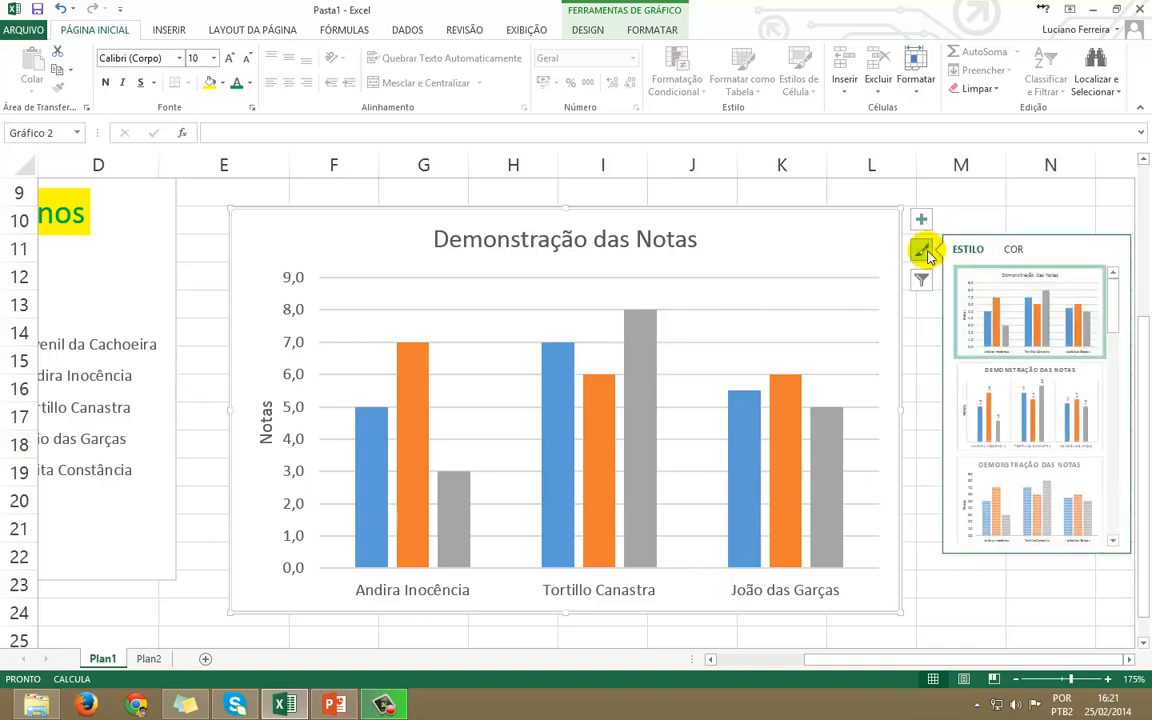
{"action": "left_click", "coordinate": [922, 279]}
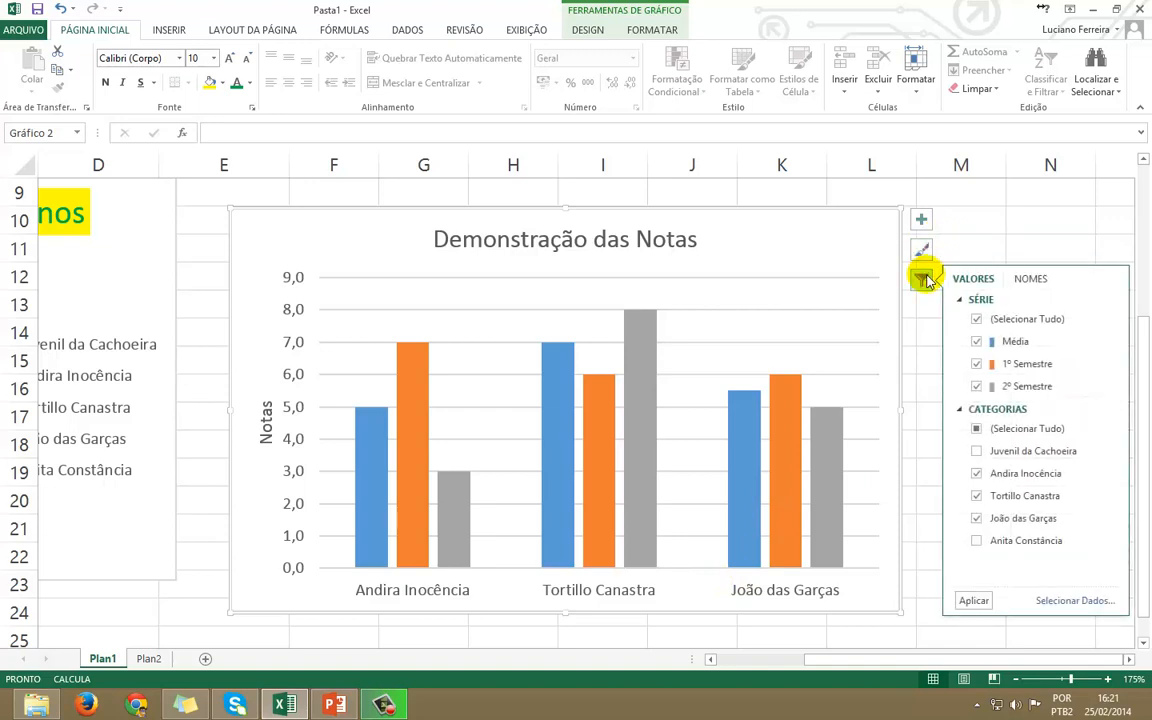
{"action": "left_click", "coordinate": [977, 451]}
{"action": "left_click", "coordinate": [977, 540]}
{"action": "left_click", "coordinate": [974, 601]}
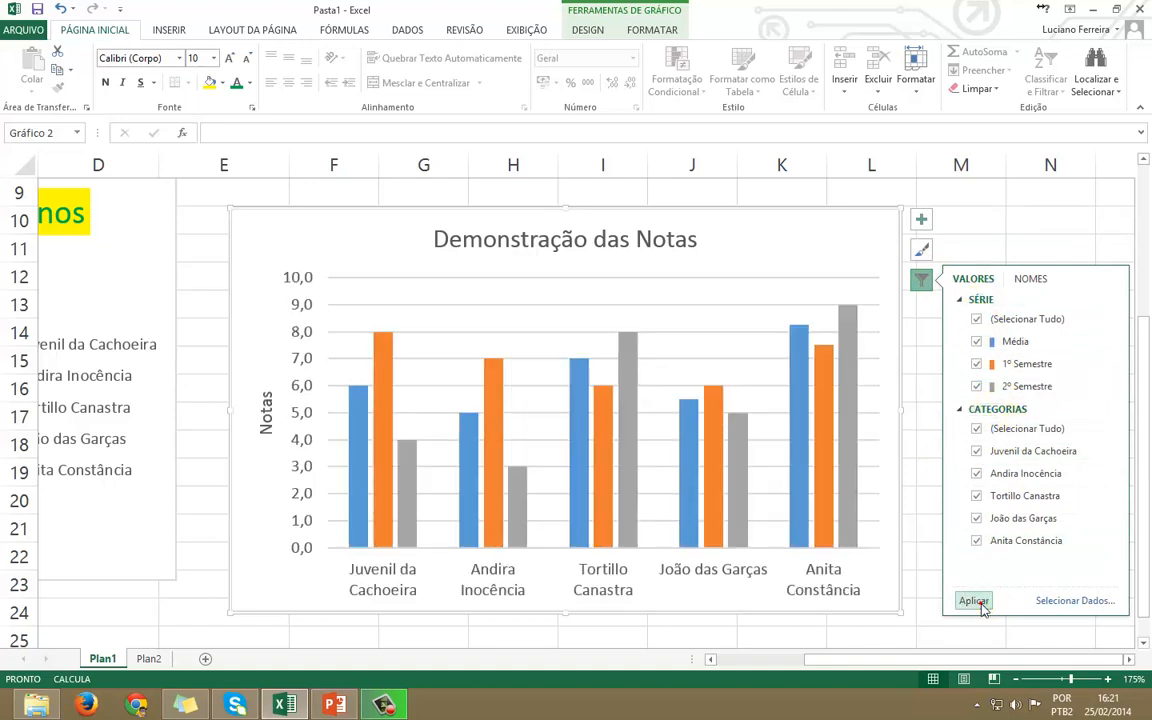
{"action": "left_click", "coordinate": [1046, 221]}
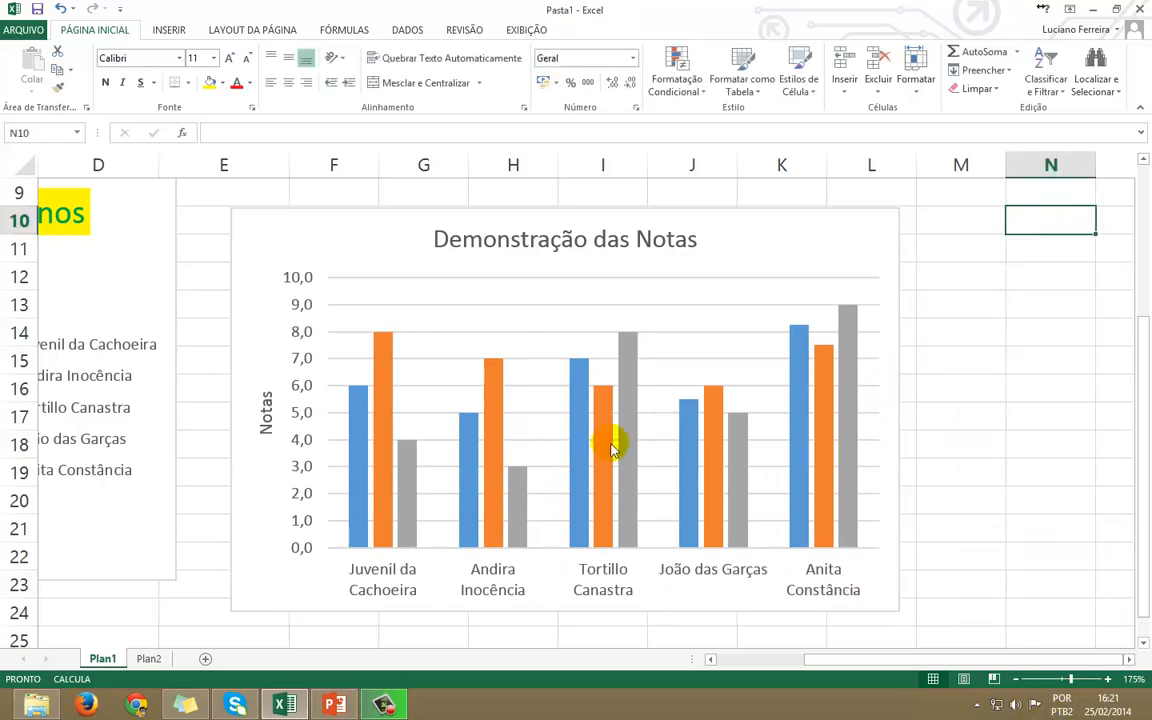
Select the plot area of the line chart below the column chart and look over its semester lines
{"action": "scroll", "coordinate": [551, 425], "scroll_direction": "down", "scroll_amount": 2}
{"action": "scroll", "coordinate": [551, 425], "scroll_direction": "down", "scroll_amount": 2}
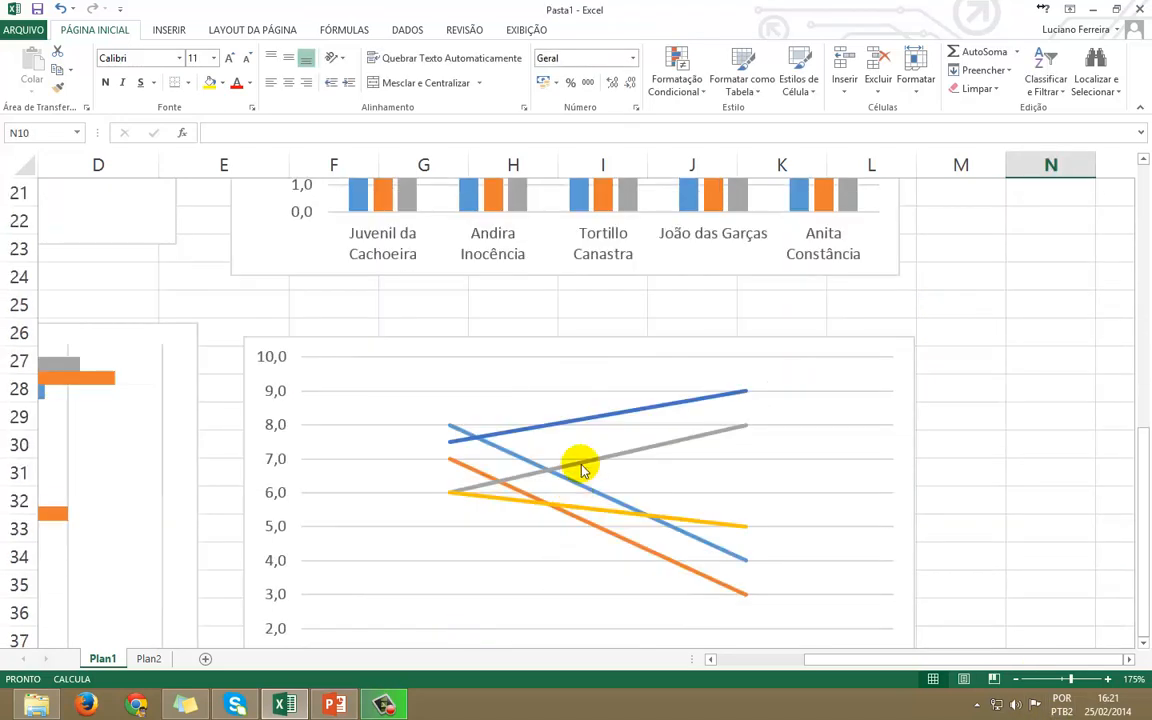
{"action": "left_click", "coordinate": [596, 375]}
{"action": "left_click", "coordinate": [596, 375]}
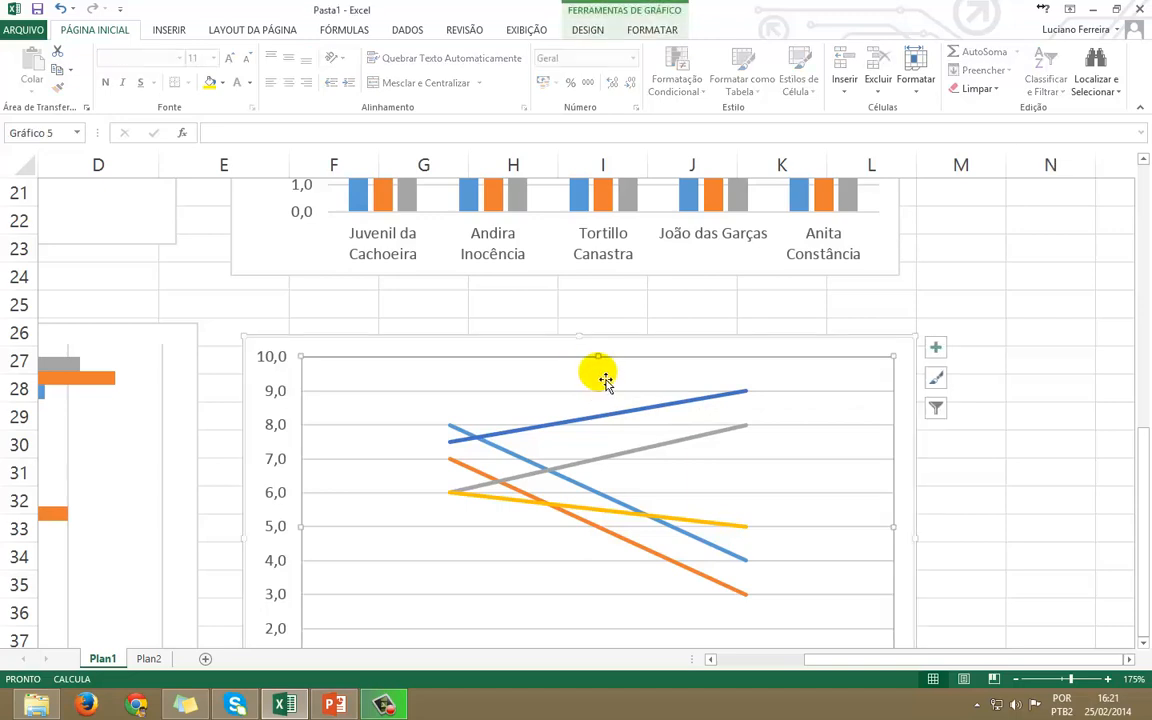
{"action": "scroll", "coordinate": [630, 375], "scroll_direction": "down", "scroll_amount": 1}
{"action": "scroll", "coordinate": [692, 354], "scroll_direction": "down", "scroll_amount": 1}
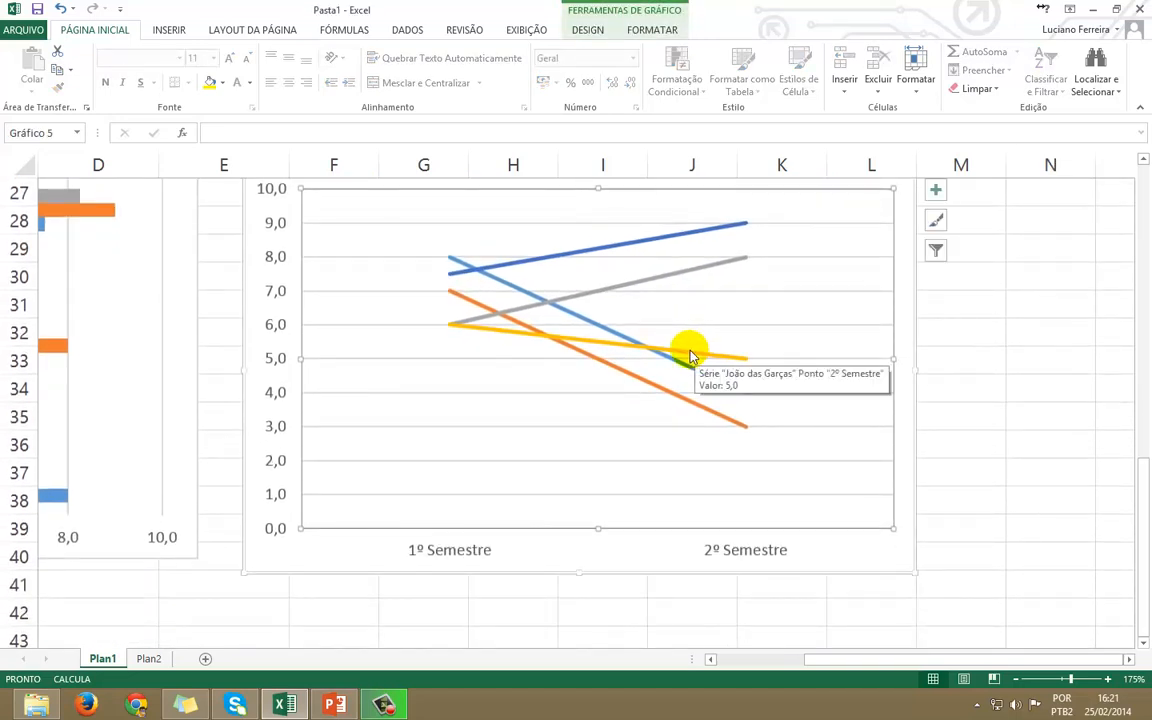
{"action": "scroll", "coordinate": [690, 354], "scroll_direction": "up", "scroll_amount": 1}
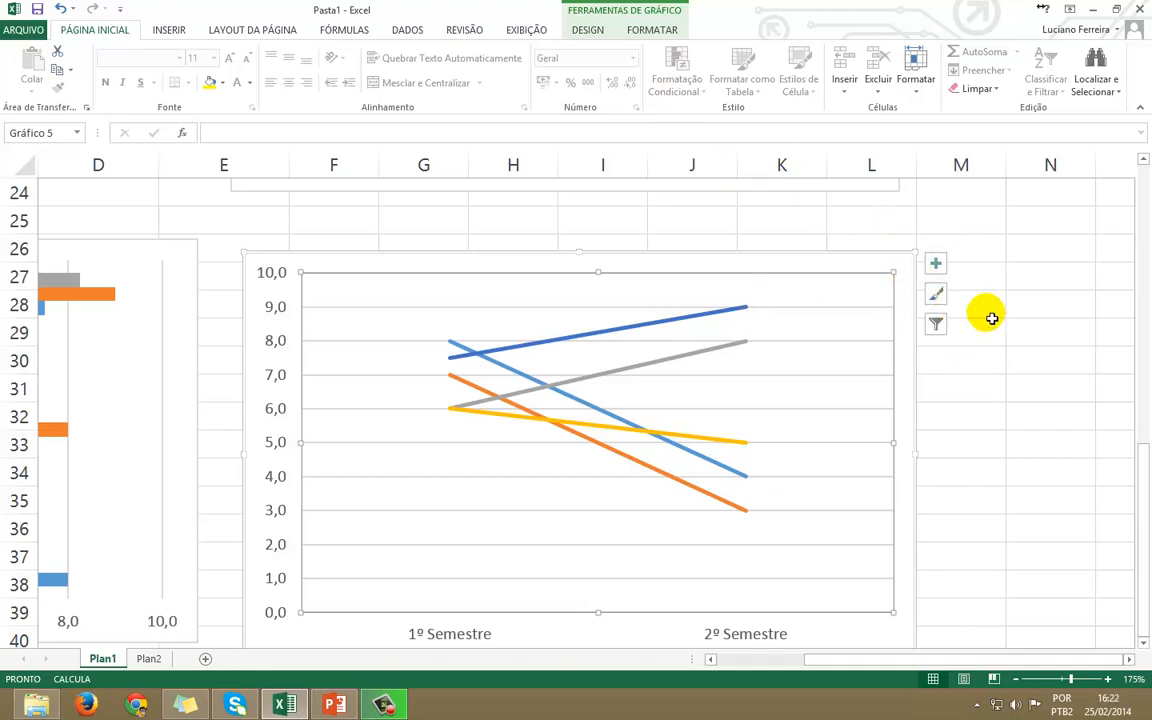
Select the line chart's horizontal category axis and preview several WordArt styles on its semester labels
{"action": "left_click", "coordinate": [638, 19]}
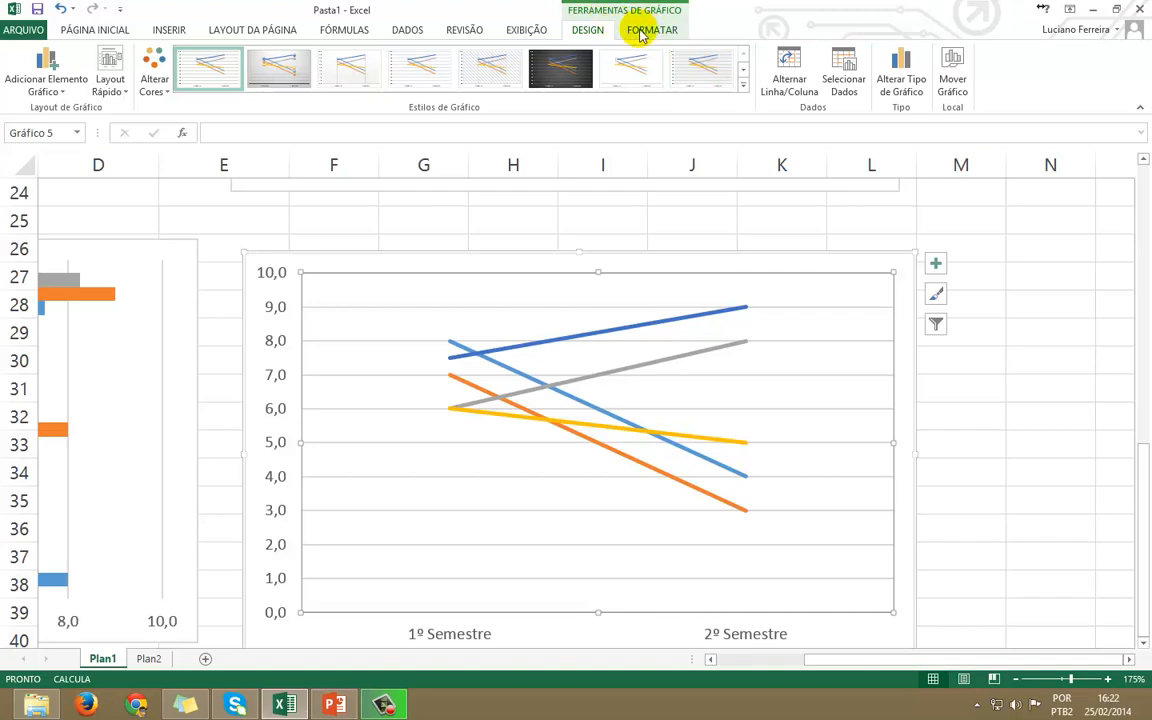
{"action": "left_click", "coordinate": [643, 33]}
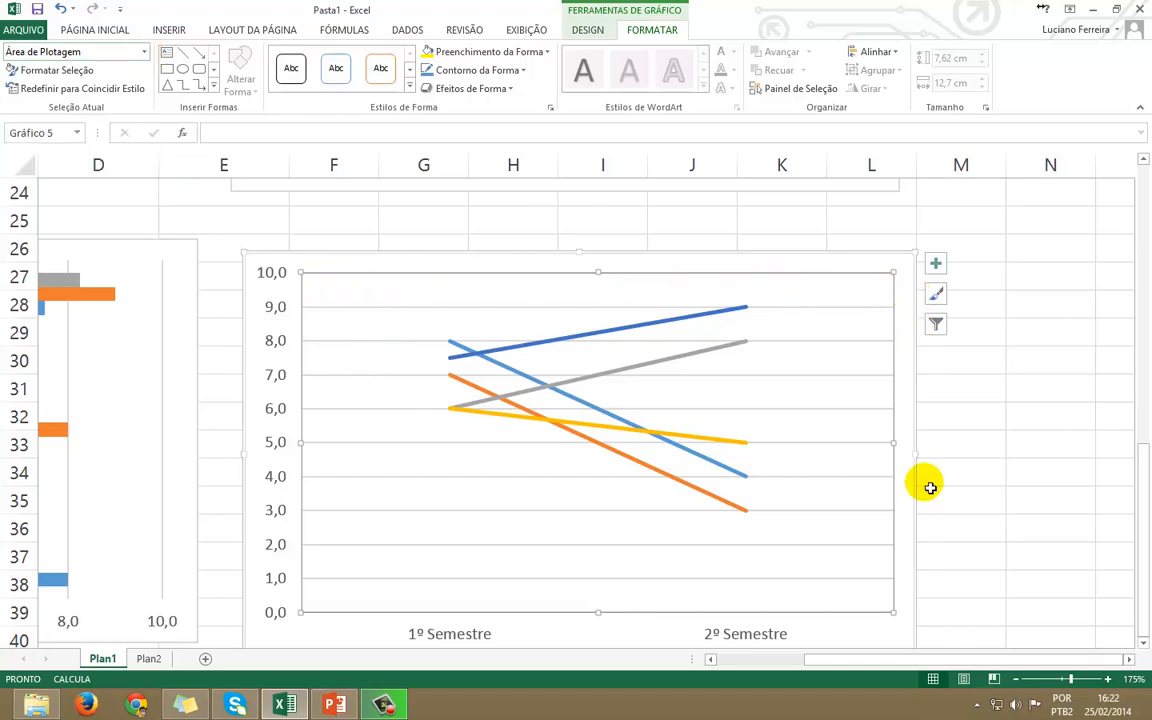
{"action": "left_click", "coordinate": [145, 52]}
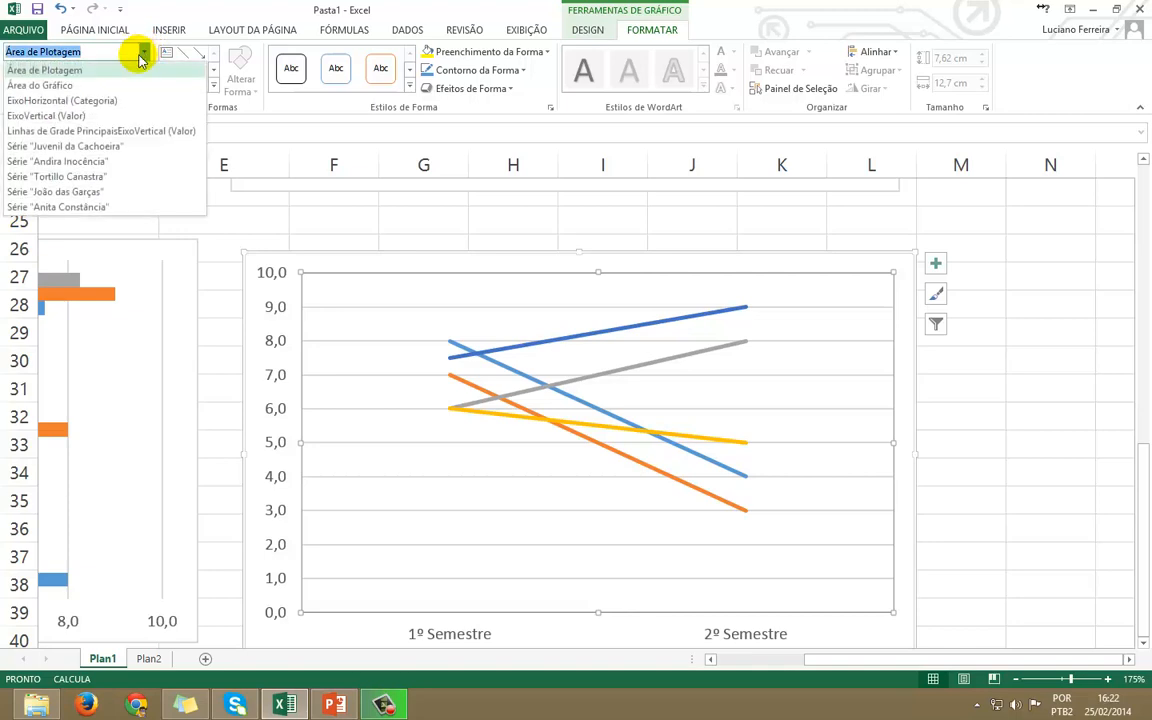
{"action": "left_click", "coordinate": [69, 103]}
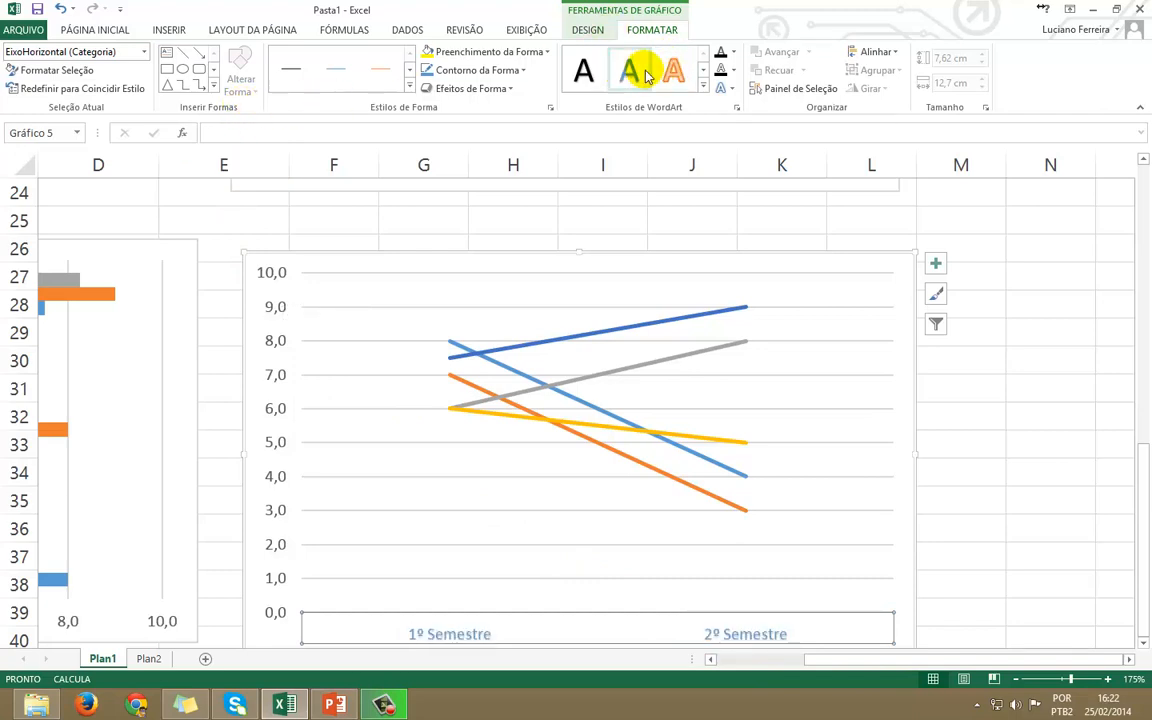
{"action": "left_click", "coordinate": [703, 71]}
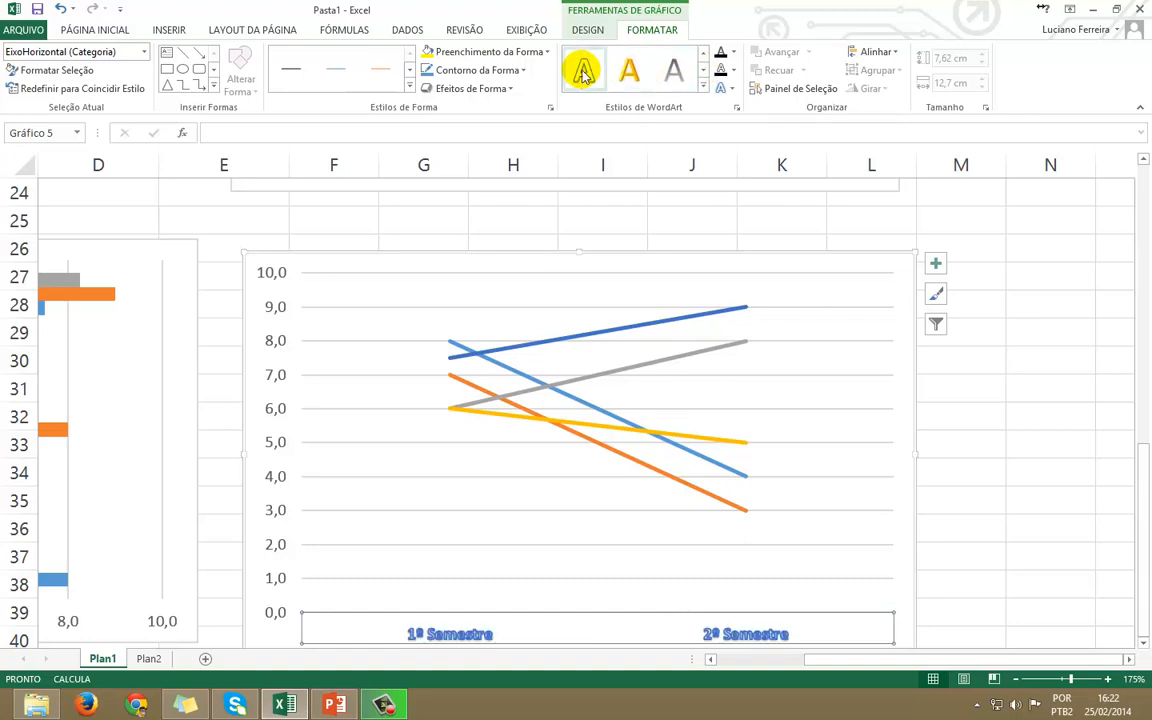
{"action": "scroll", "coordinate": [571, 378], "scroll_direction": "down", "scroll_amount": 2}
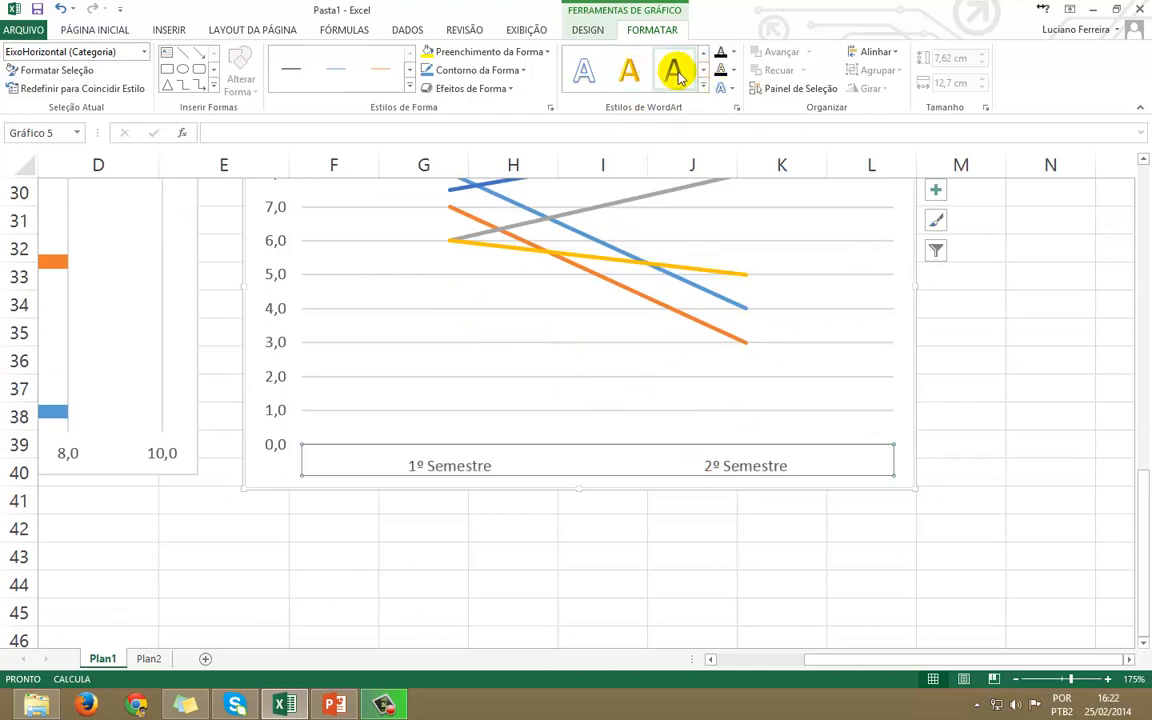
{"action": "left_click", "coordinate": [703, 70]}
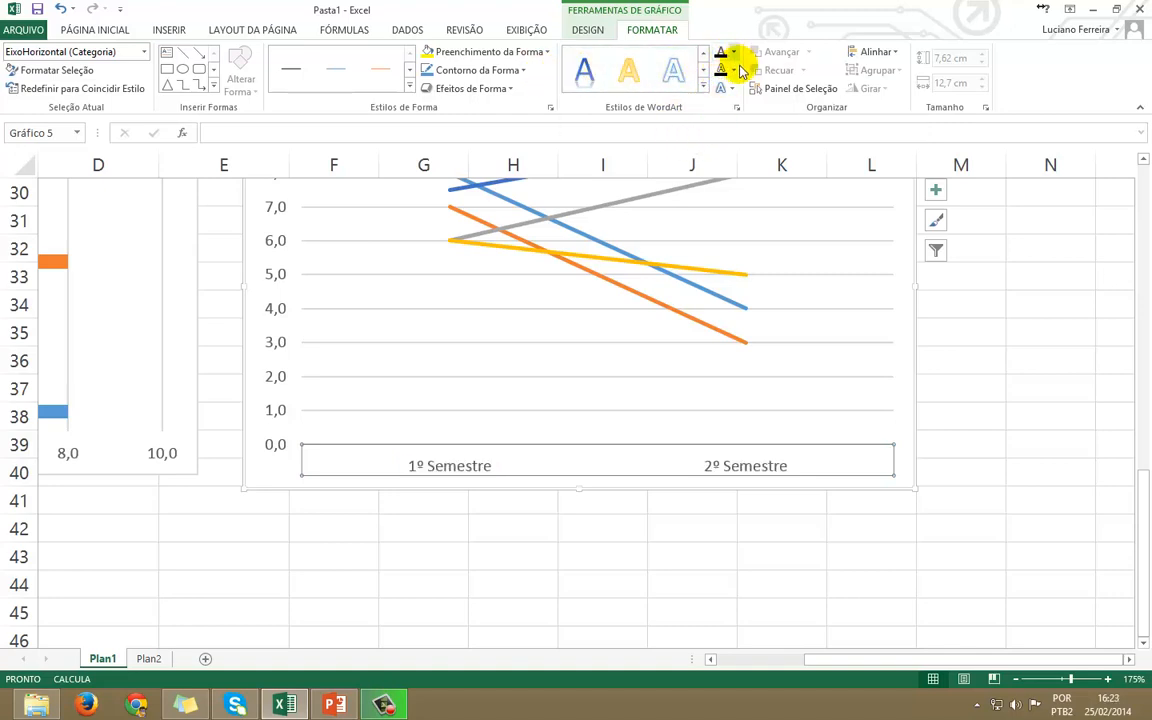
Preview the text outline colours, text fill colours and glow effects available for the horizontal axis labels
{"action": "left_click", "coordinate": [734, 70]}
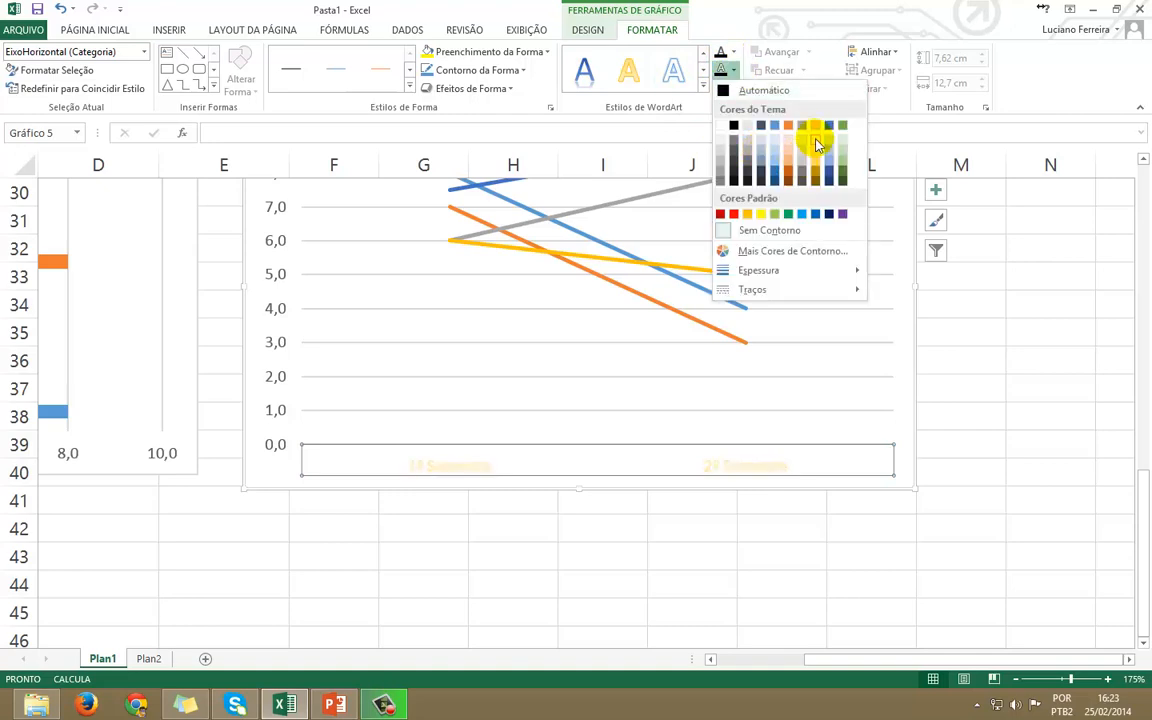
{"action": "left_click", "coordinate": [733, 52]}
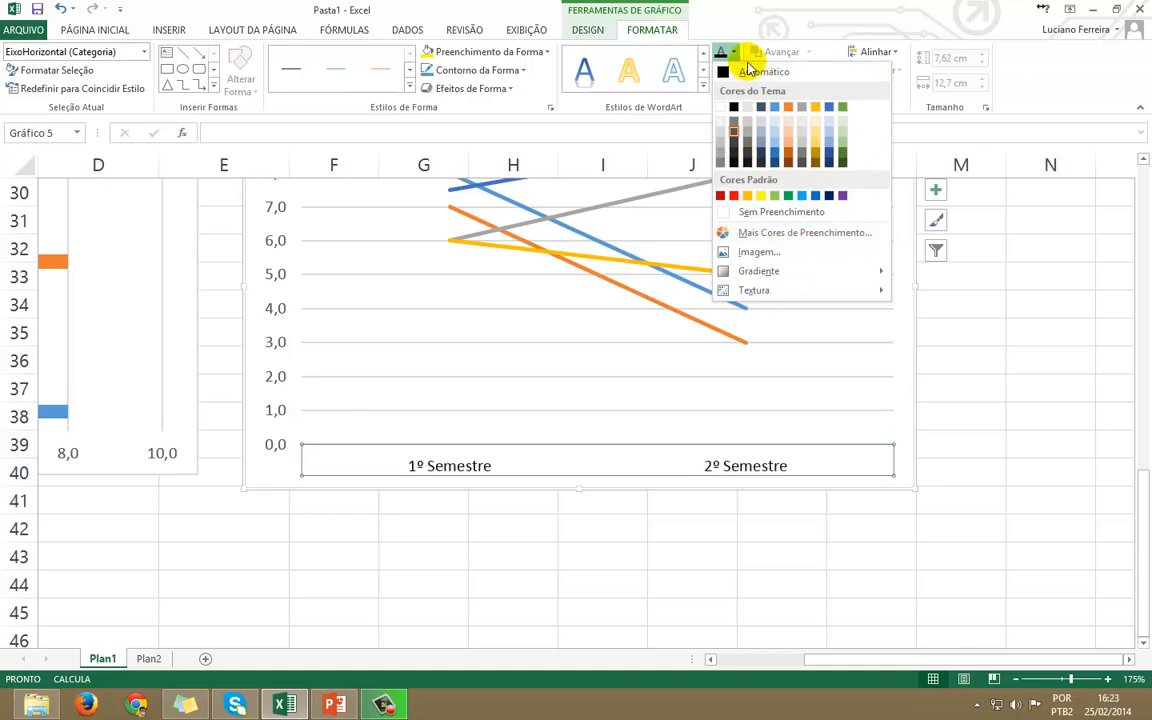
{"action": "left_click", "coordinate": [735, 53]}
{"action": "left_click", "coordinate": [733, 88]}
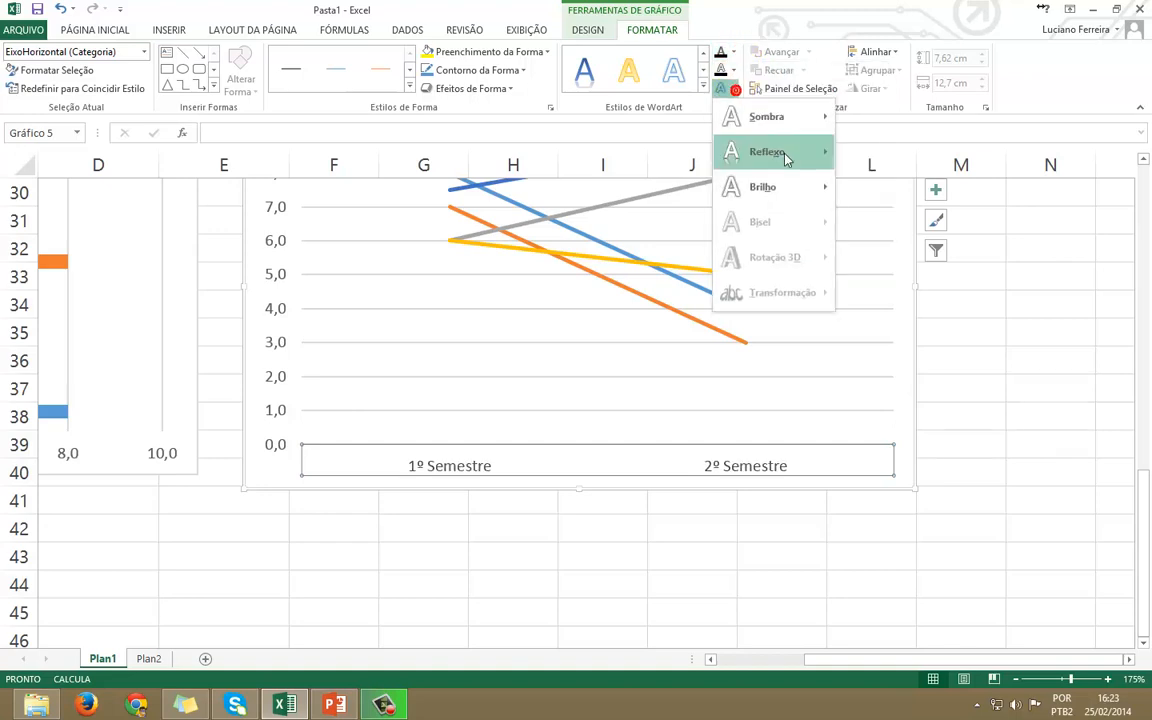
{"action": "mouse_move", "coordinate": [790, 153]}
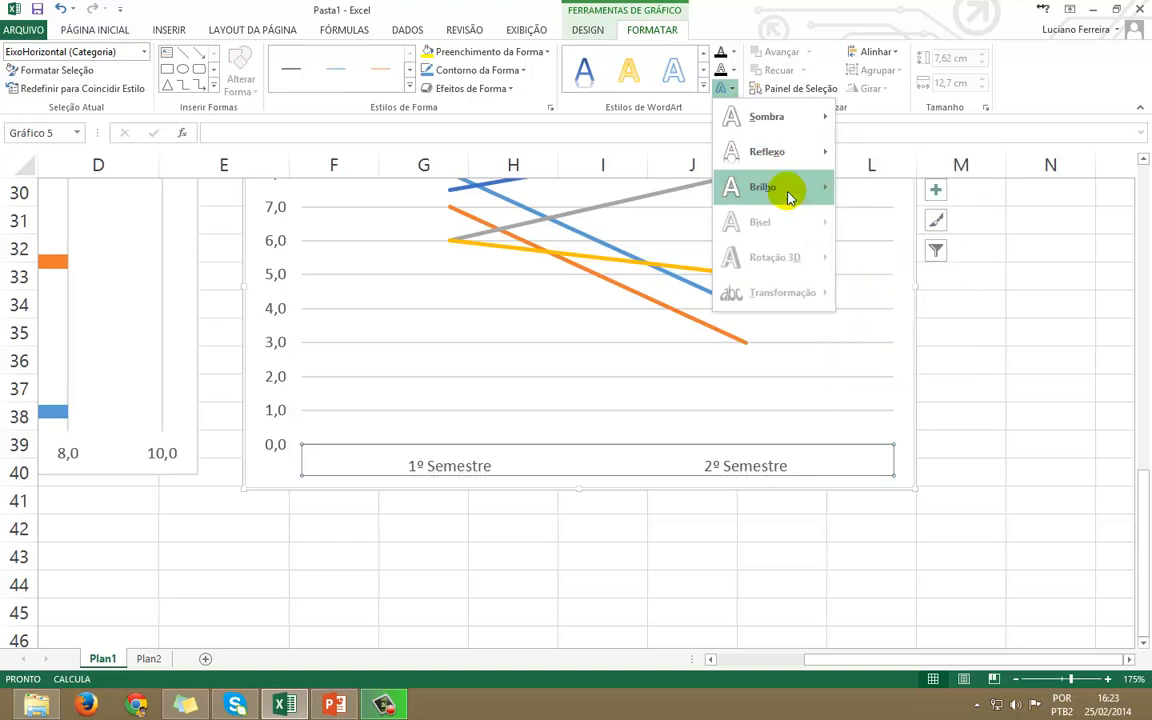
{"action": "mouse_move", "coordinate": [788, 197]}
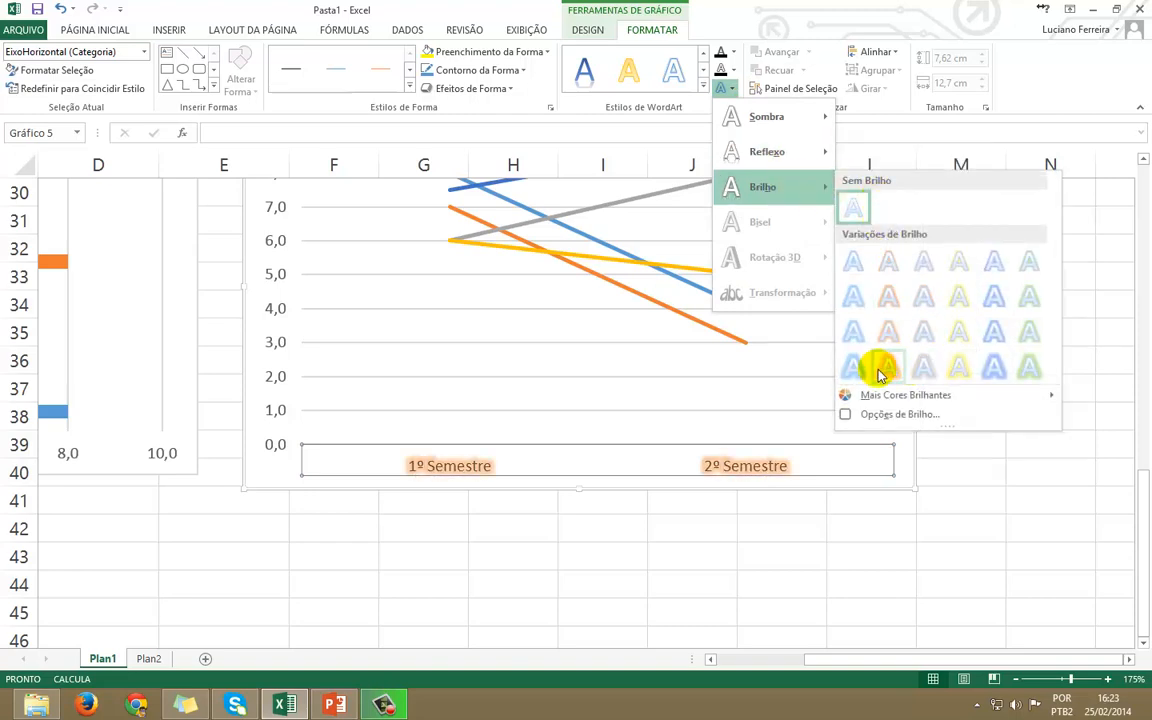
{"action": "left_click", "coordinate": [731, 90]}
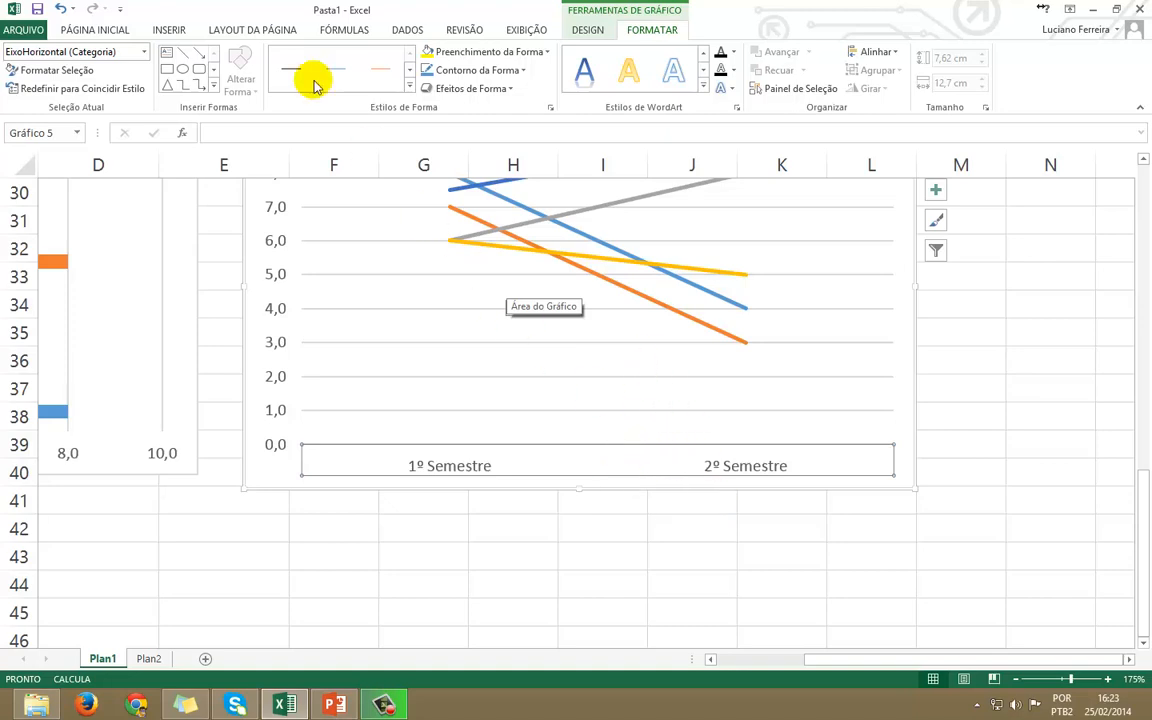
Select the student series lines in the line chart one after another to check which student each represents
{"action": "left_click", "coordinate": [598, 27]}
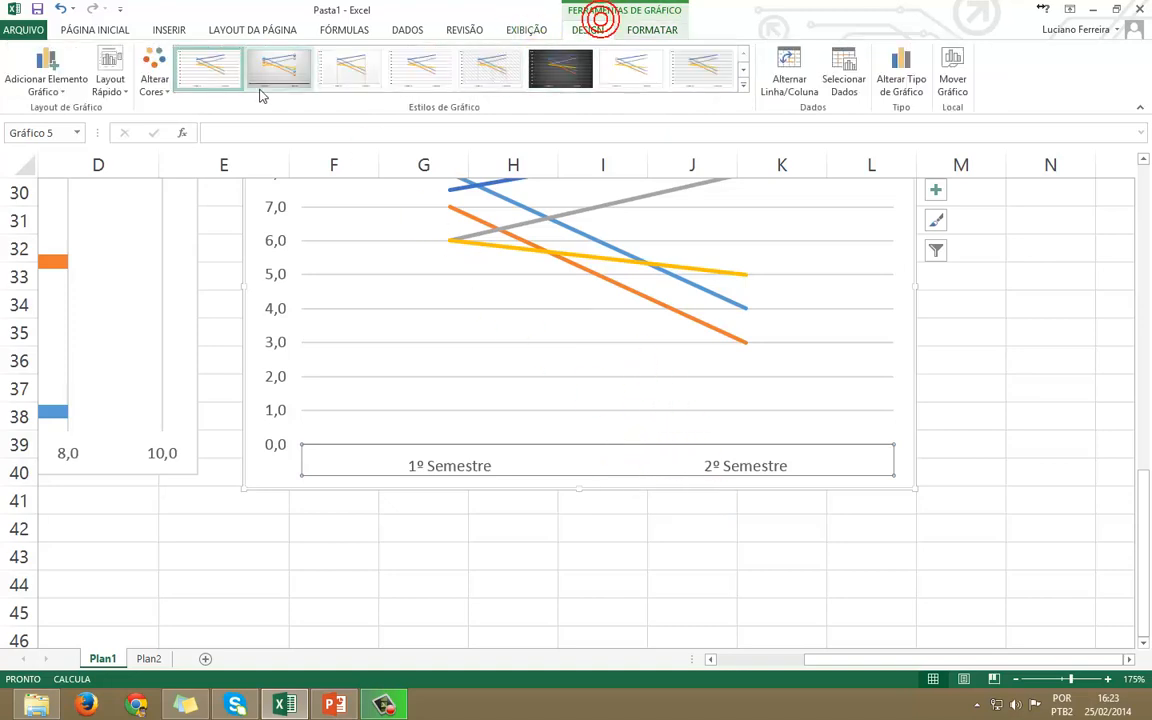
{"action": "left_click", "coordinate": [646, 31]}
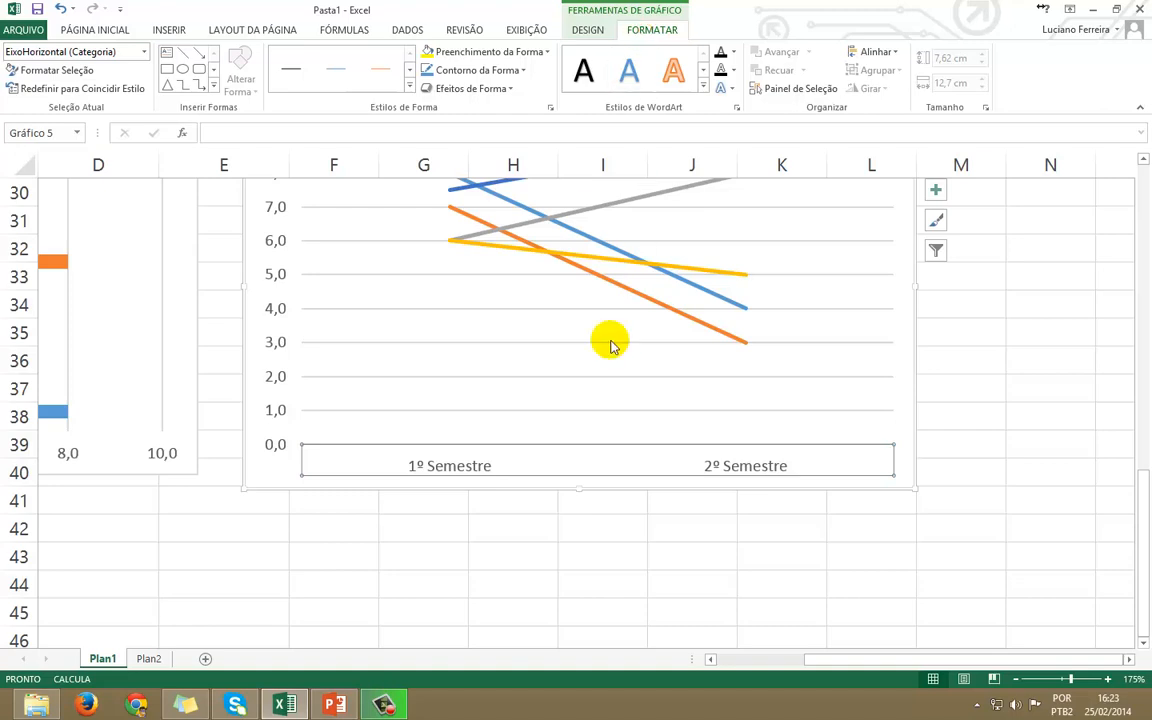
{"action": "left_click", "coordinate": [530, 224]}
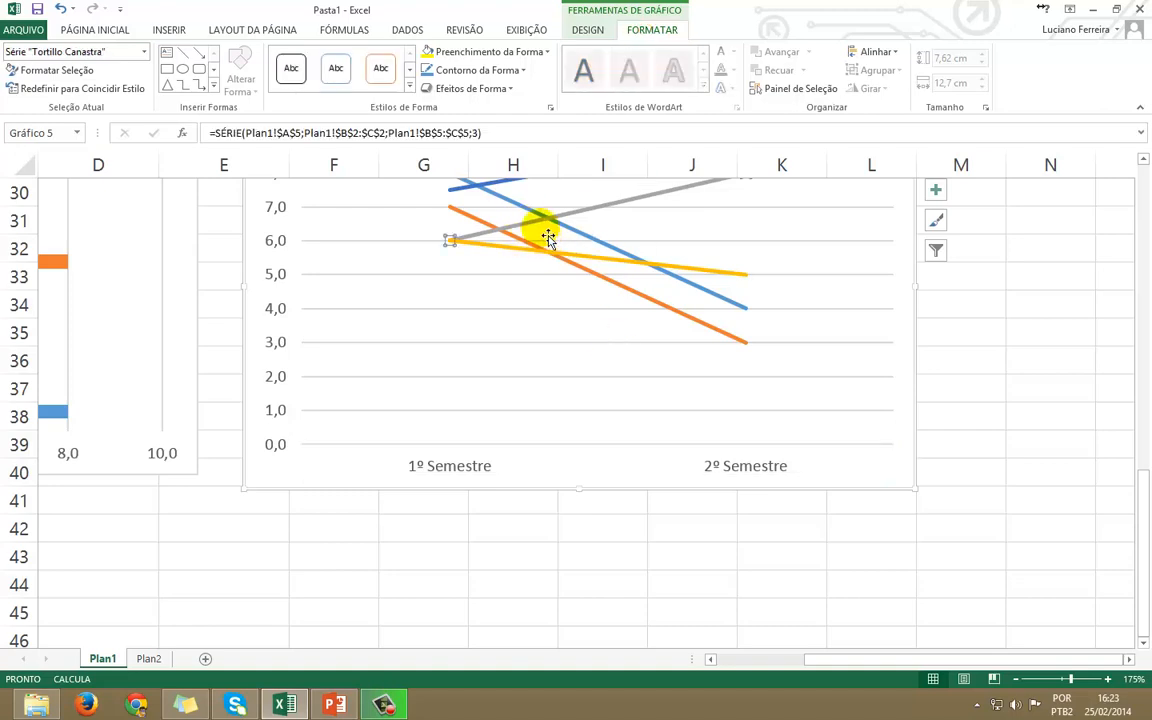
{"action": "left_click", "coordinate": [589, 212]}
{"action": "left_click", "coordinate": [594, 258]}
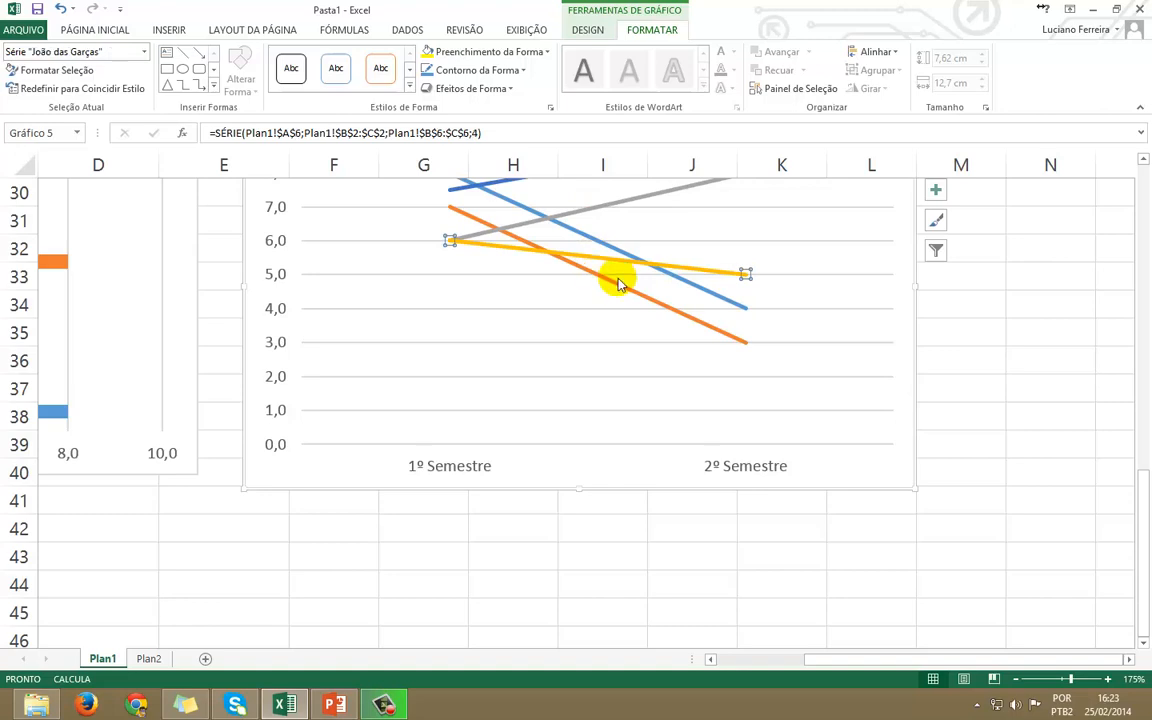
{"action": "left_click", "coordinate": [622, 285]}
{"action": "left_click", "coordinate": [622, 290]}
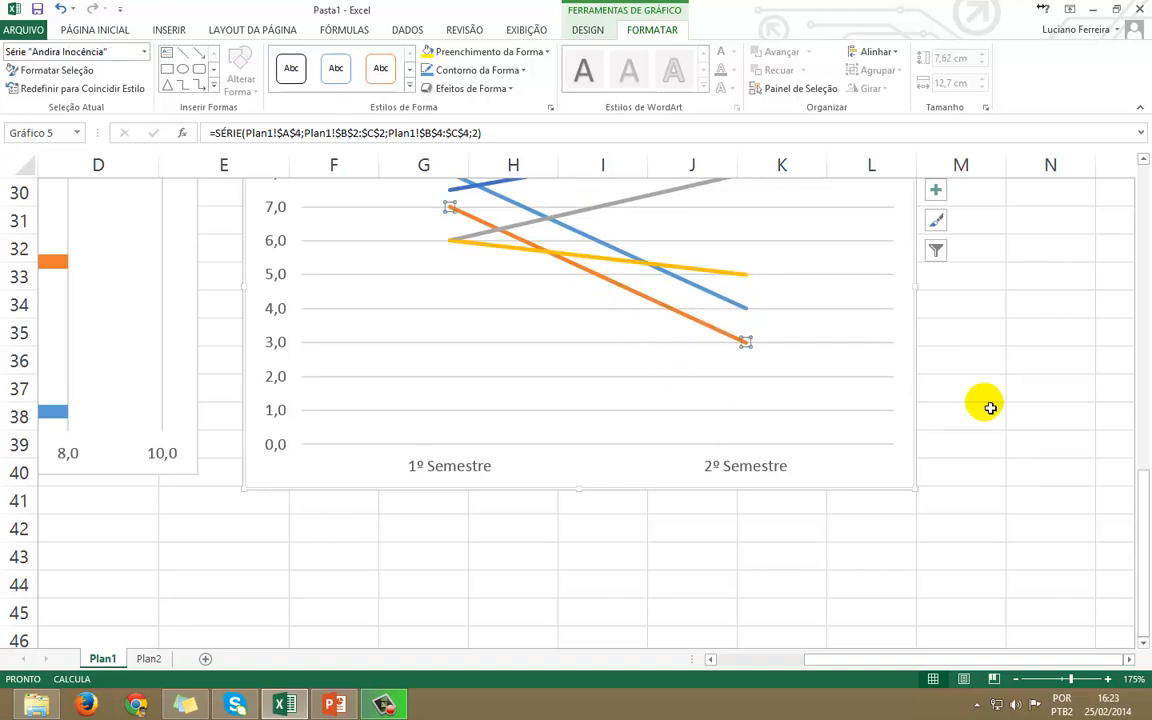
{"action": "scroll", "coordinate": [918, 406], "scroll_direction": "up", "scroll_amount": 2}
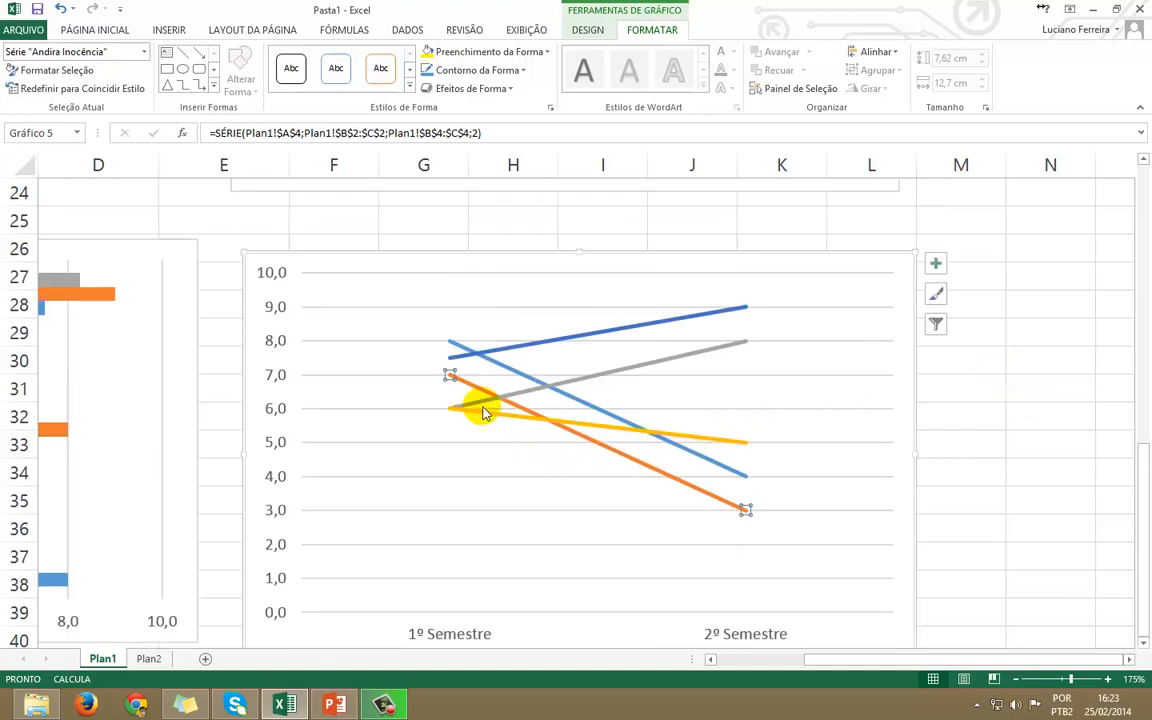
{"action": "scroll", "coordinate": [648, 455], "scroll_direction": "down", "scroll_amount": 2}
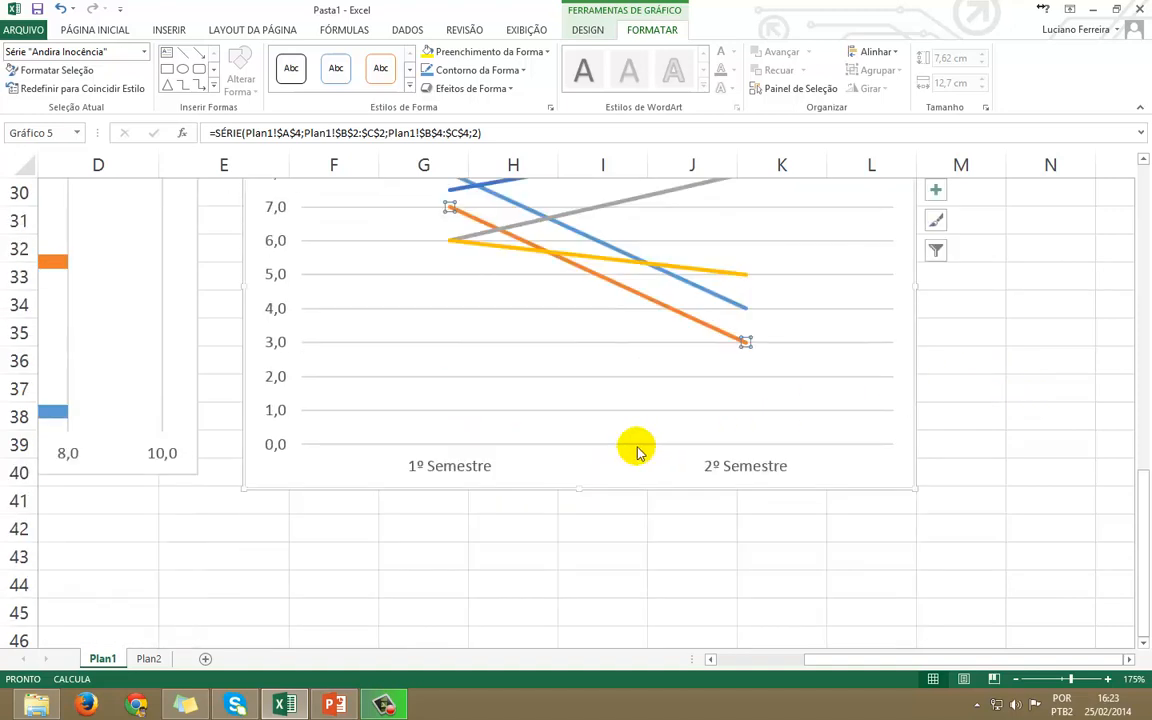
{"action": "scroll", "coordinate": [635, 447], "scroll_direction": "up", "scroll_amount": 2}
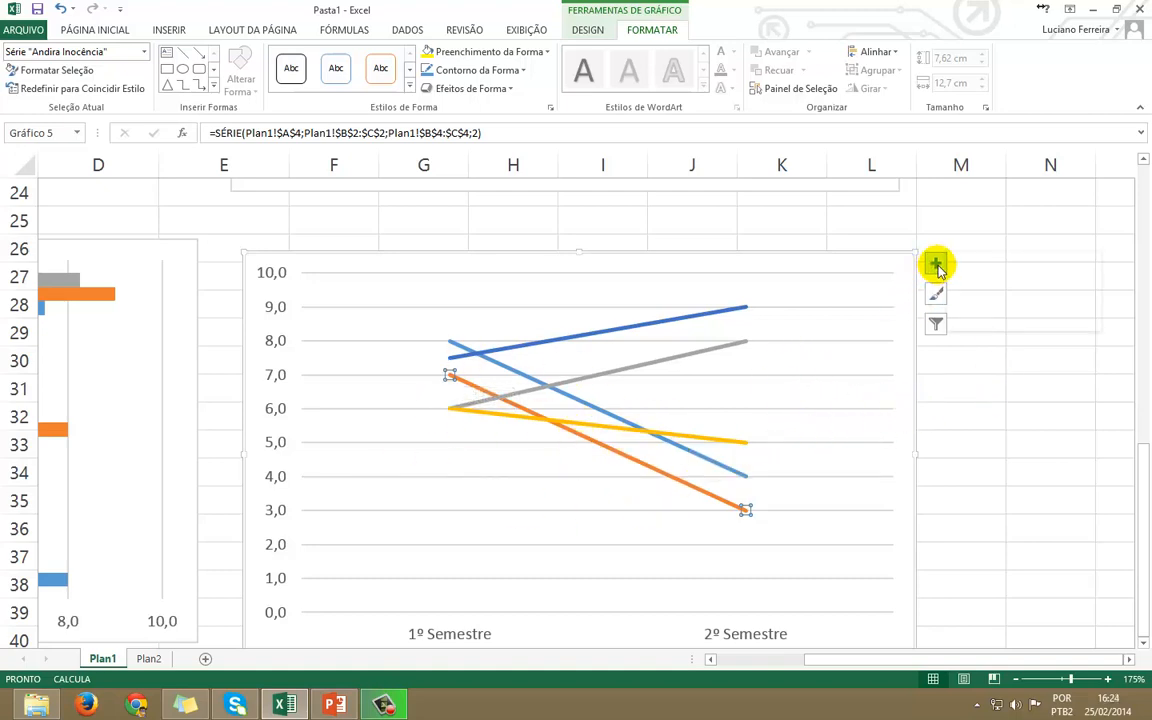
Add a legend to the line chart and place it above the plot with the Parte Superior option
{"action": "left_click", "coordinate": [862, 306]}
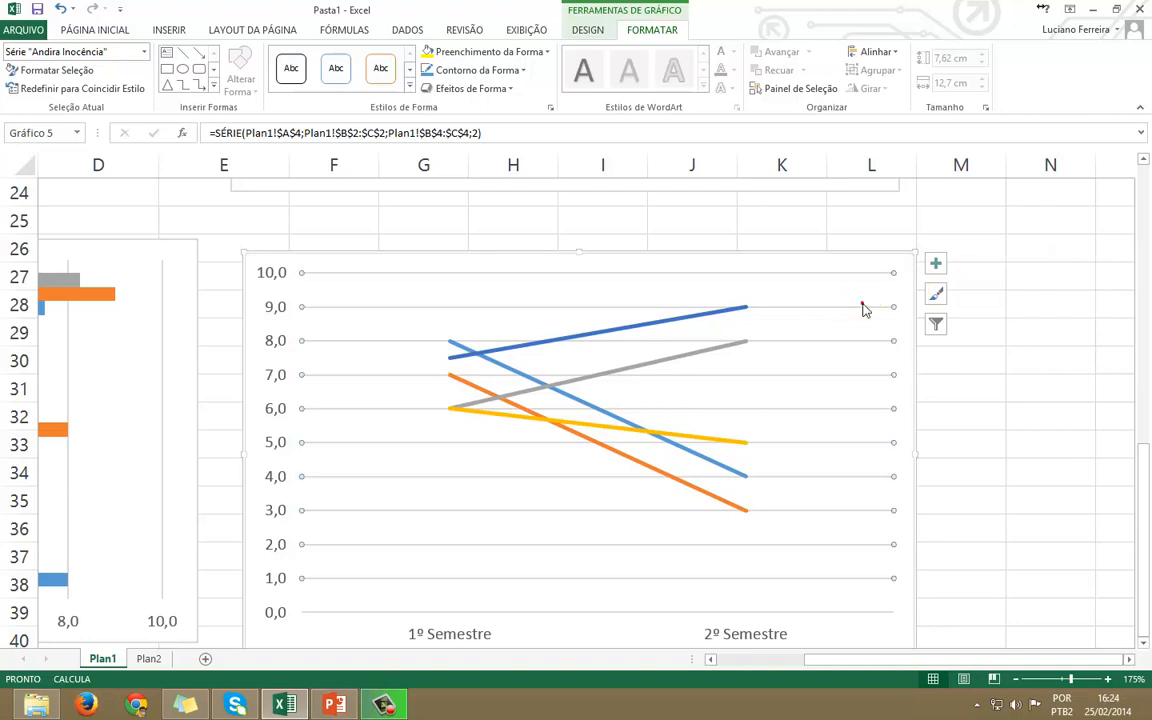
{"action": "left_click", "coordinate": [900, 265]}
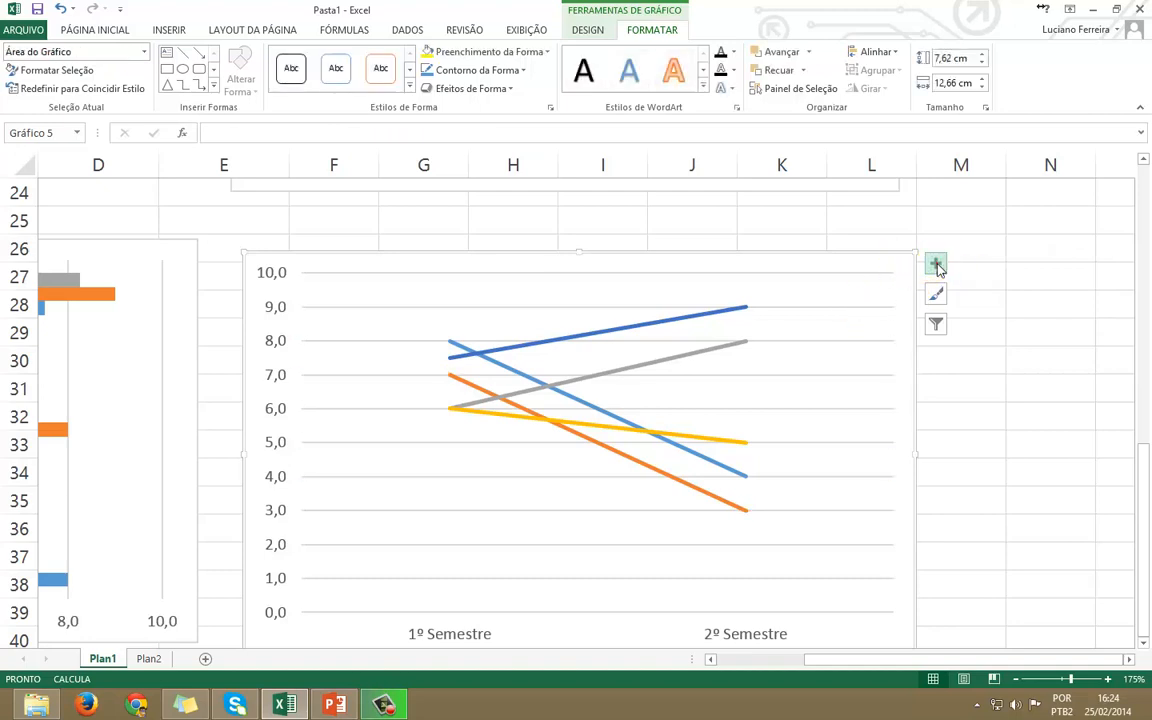
{"action": "left_click", "coordinate": [935, 265]}
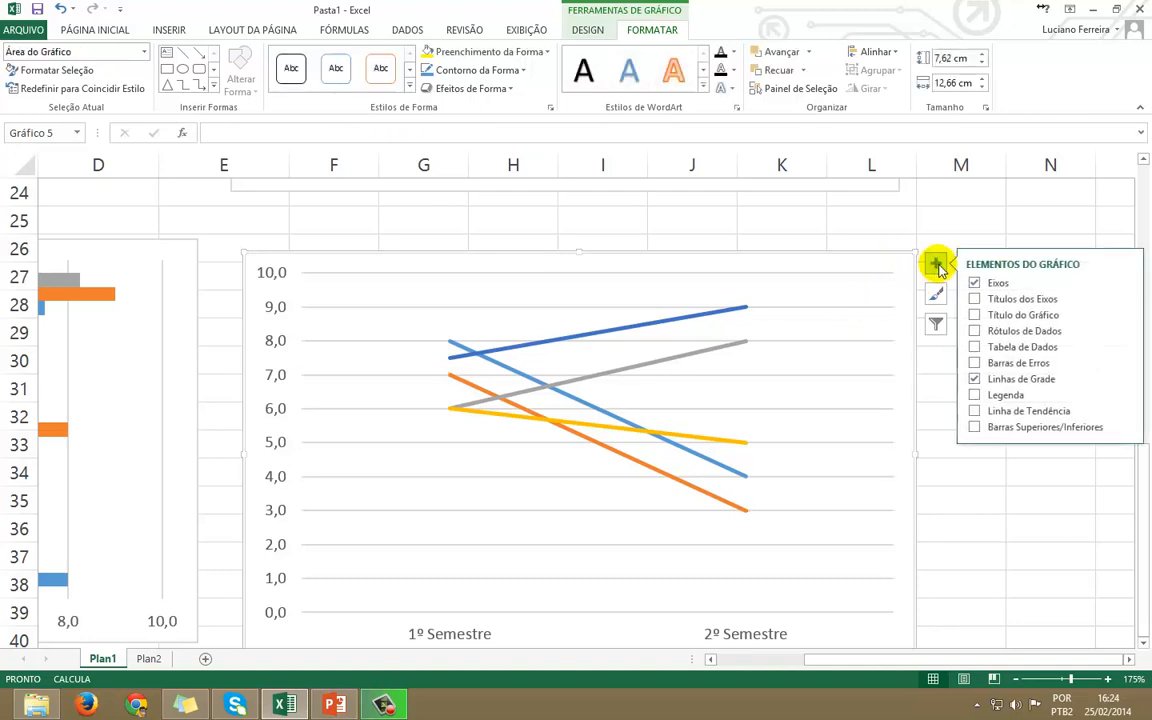
{"action": "left_click", "coordinate": [975, 396]}
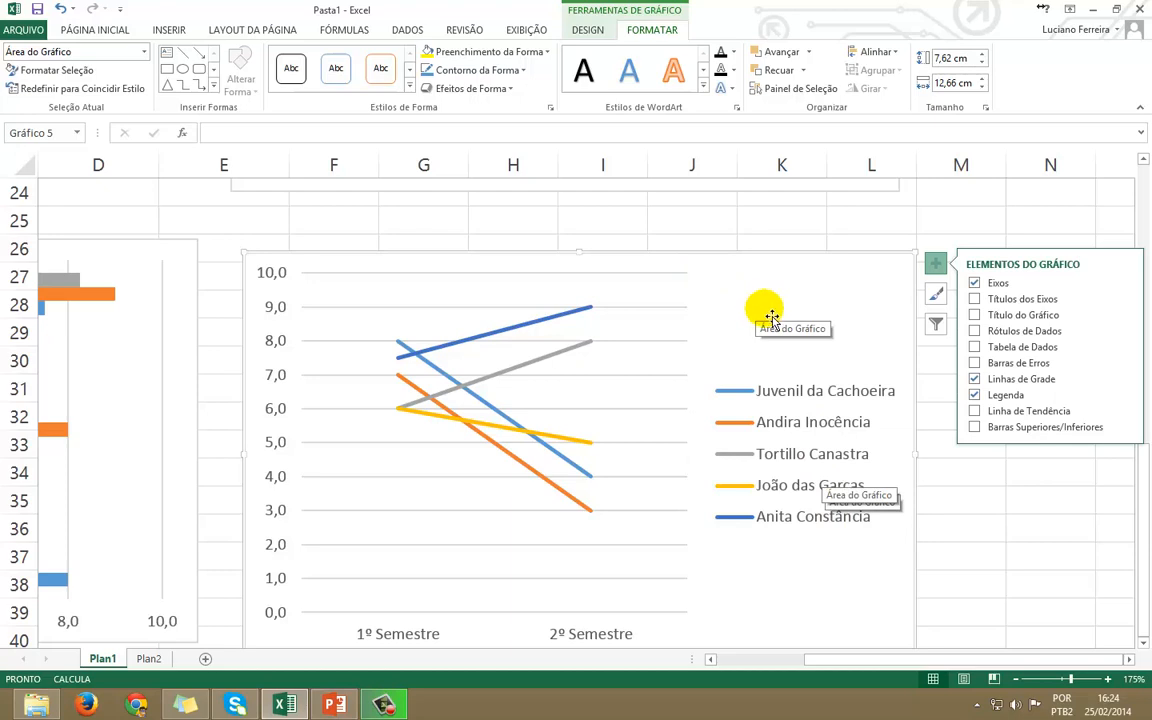
{"action": "left_click", "coordinate": [1125, 395]}
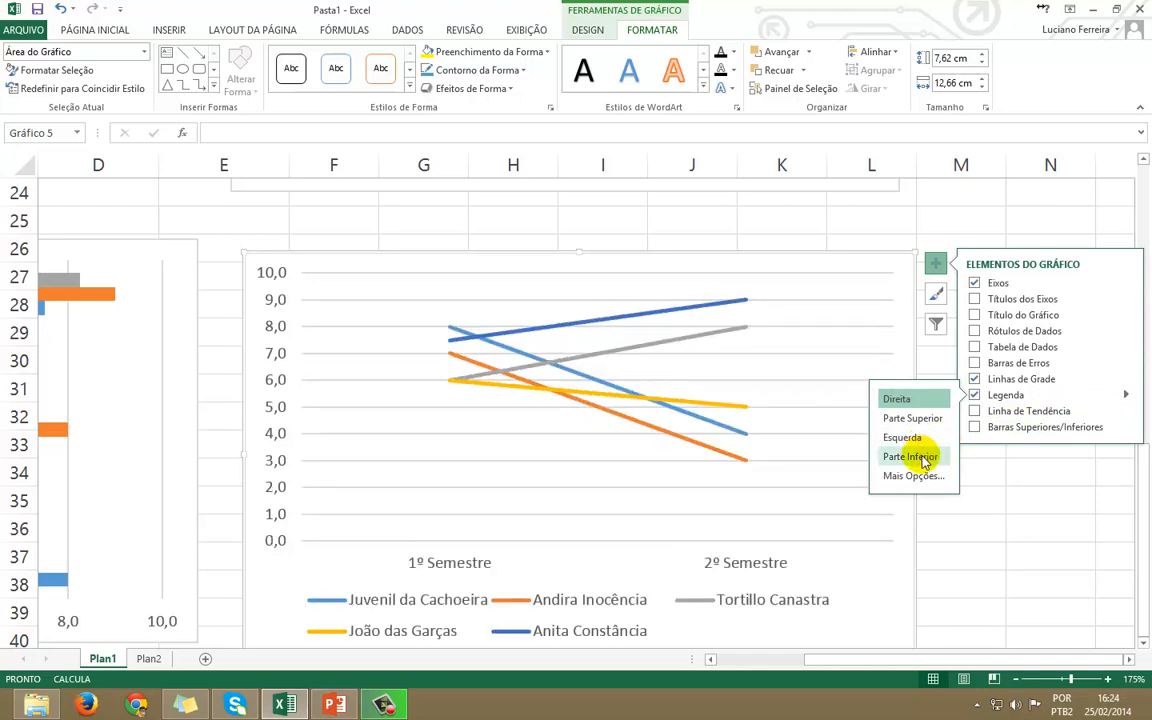
{"action": "left_click", "coordinate": [919, 428]}
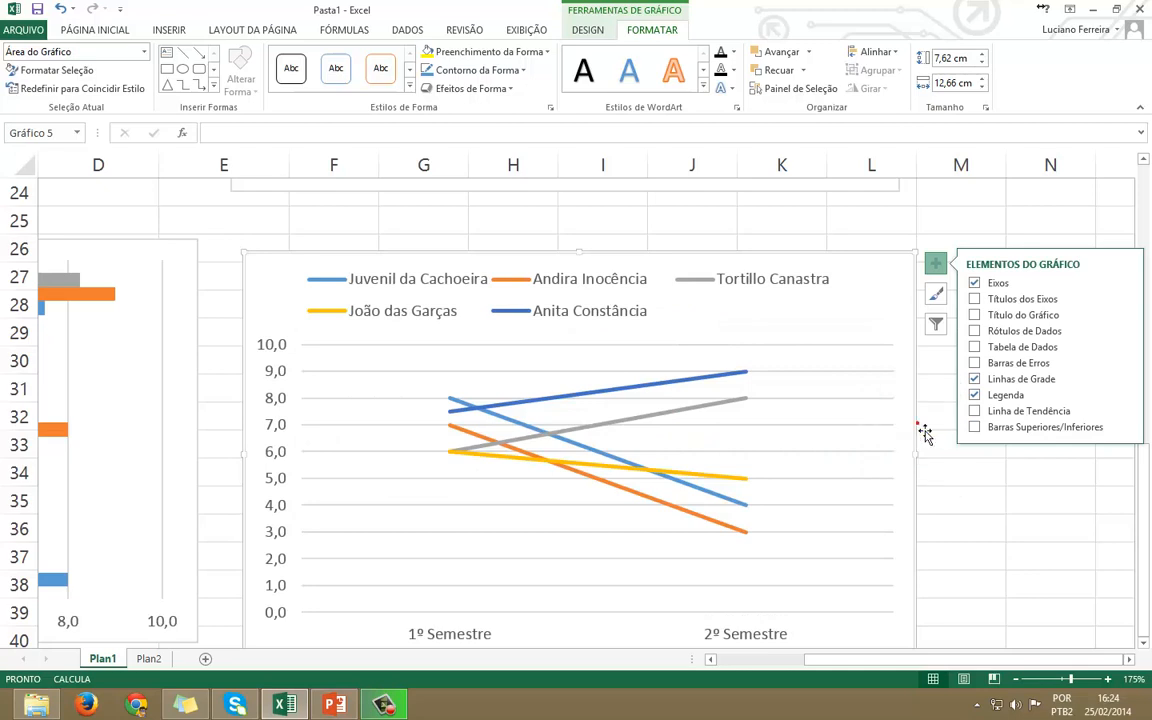
{"action": "left_click", "coordinate": [936, 264]}
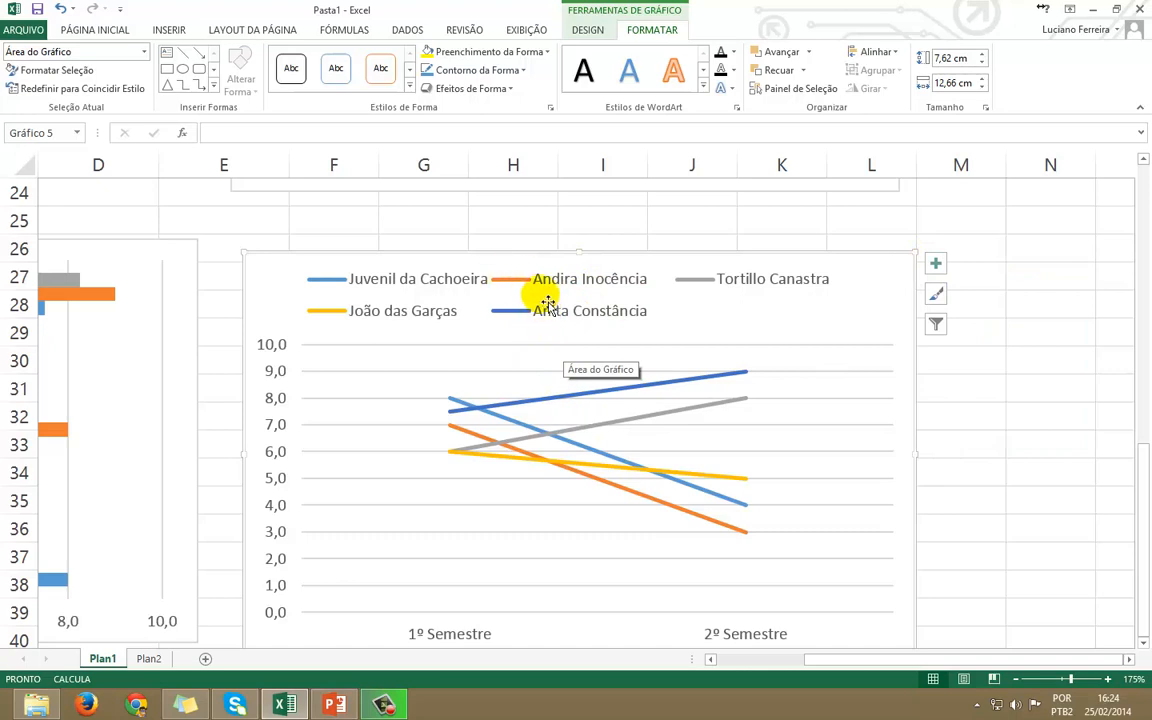
Preview several shape styles on the orange series line of the line chart and set its outline colour to the standard green
{"action": "left_click", "coordinate": [610, 484]}
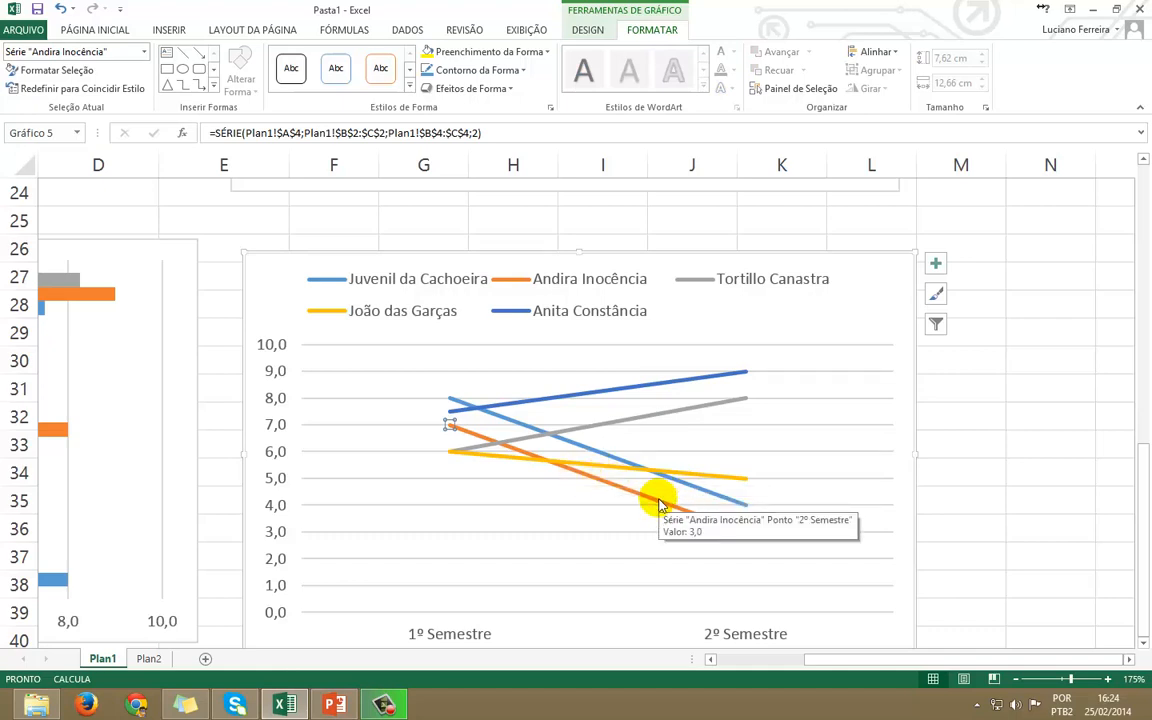
{"action": "scroll", "coordinate": [678, 505], "scroll_direction": "down", "scroll_amount": 1}
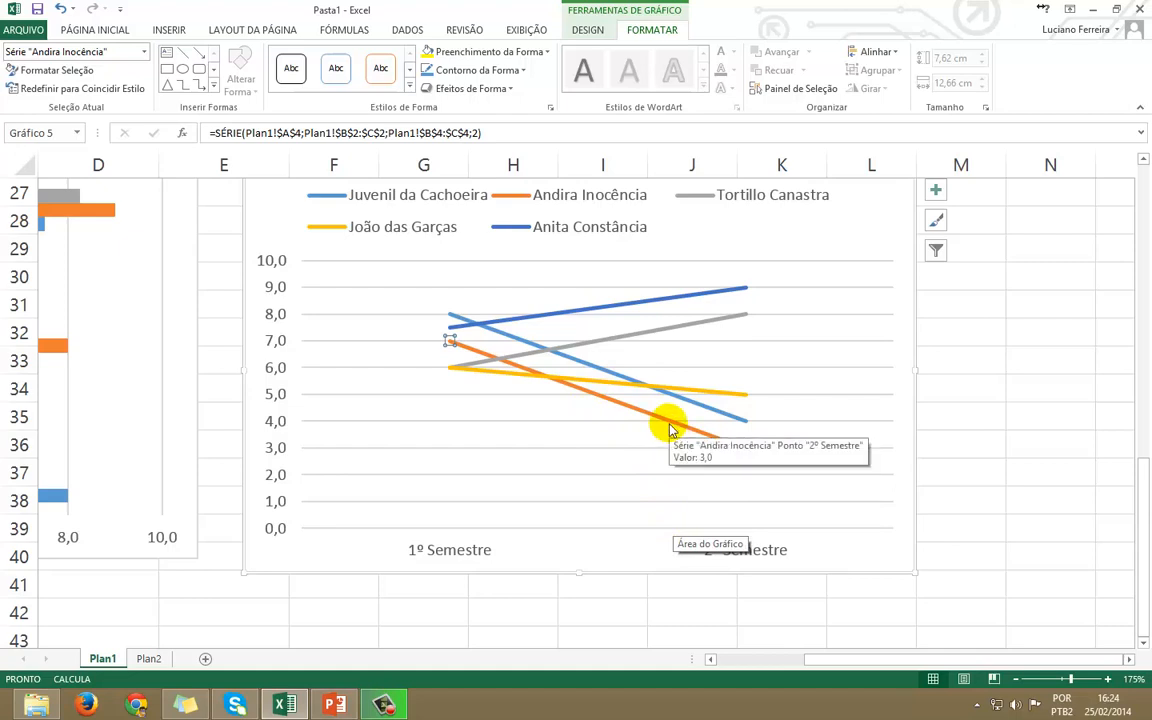
{"action": "left_click", "coordinate": [337, 68]}
{"action": "left_click", "coordinate": [409, 71]}
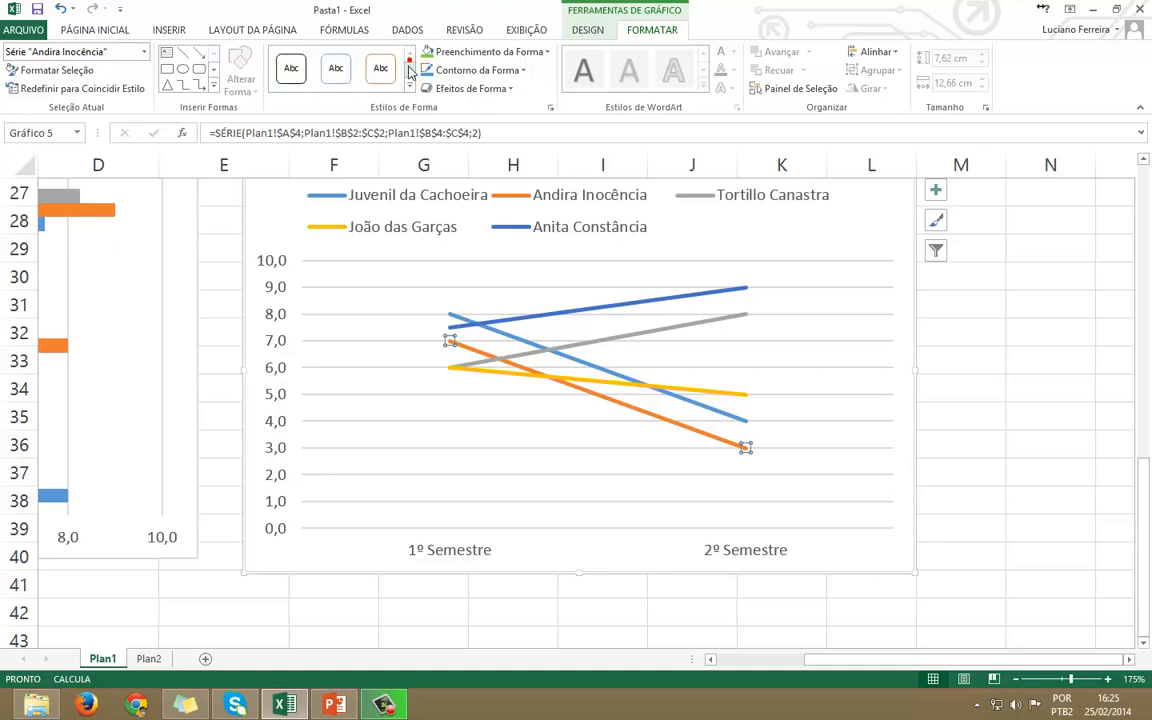
{"action": "left_click", "coordinate": [382, 69]}
{"action": "left_click", "coordinate": [410, 71]}
{"action": "left_click", "coordinate": [410, 71]}
{"action": "left_click", "coordinate": [410, 71]}
{"action": "left_click", "coordinate": [410, 71]}
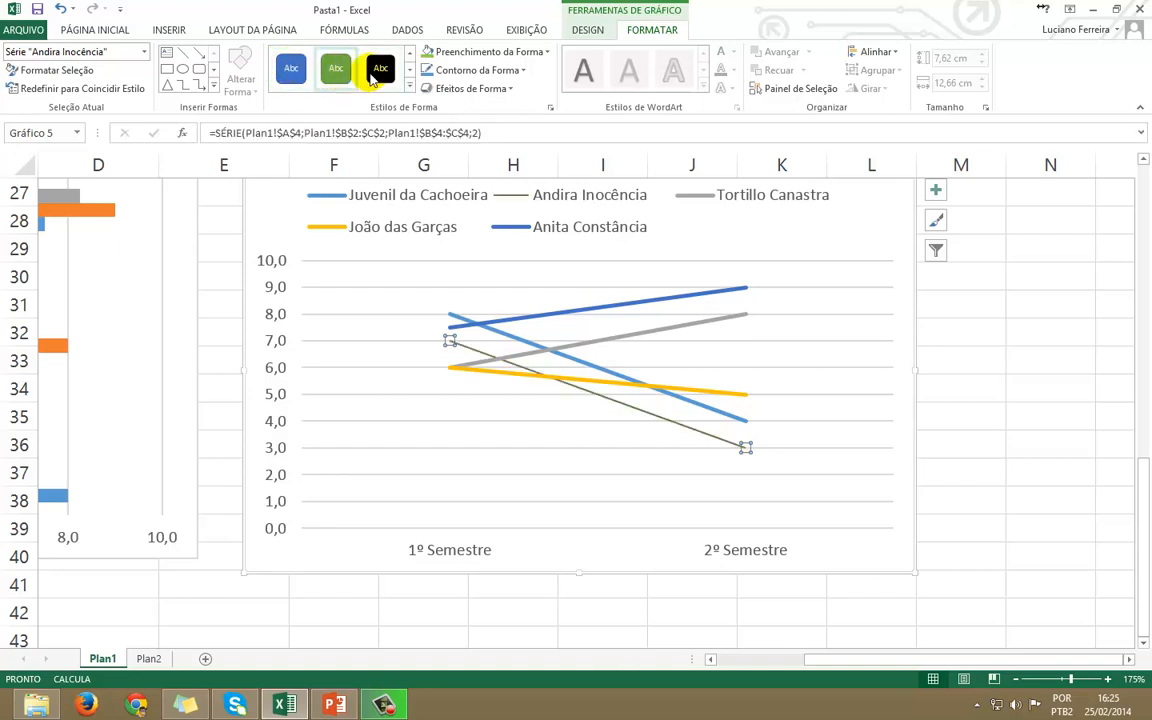
{"action": "left_click", "coordinate": [468, 70]}
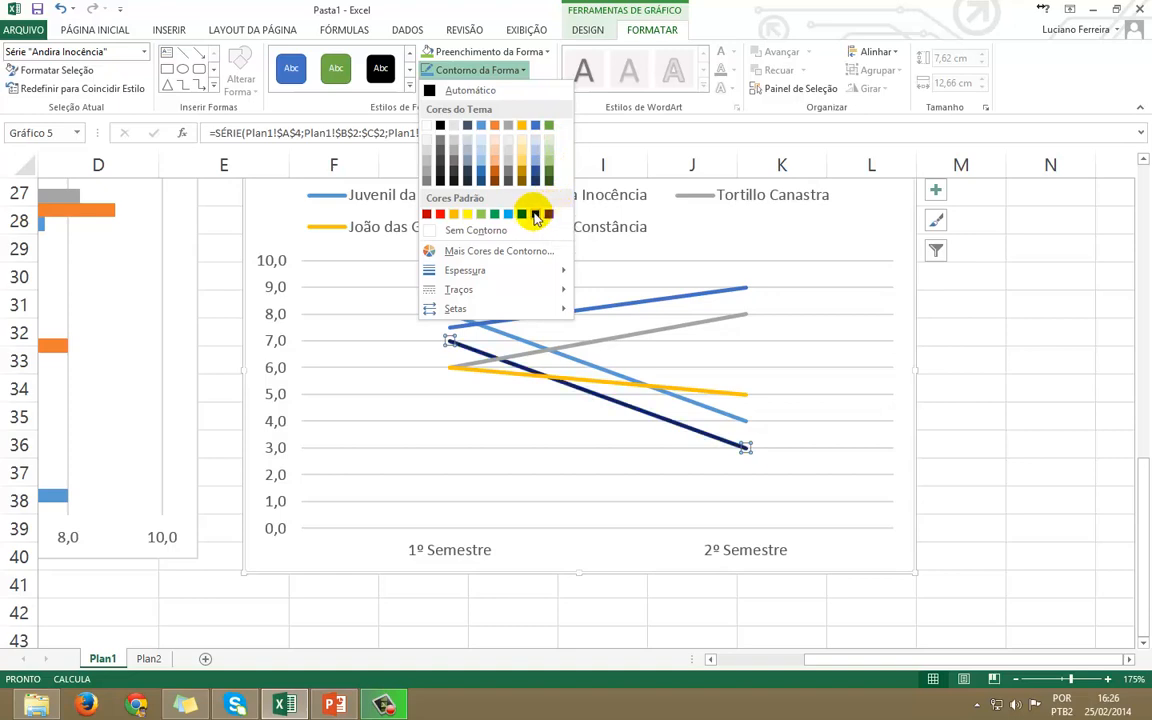
{"action": "left_click", "coordinate": [495, 217]}
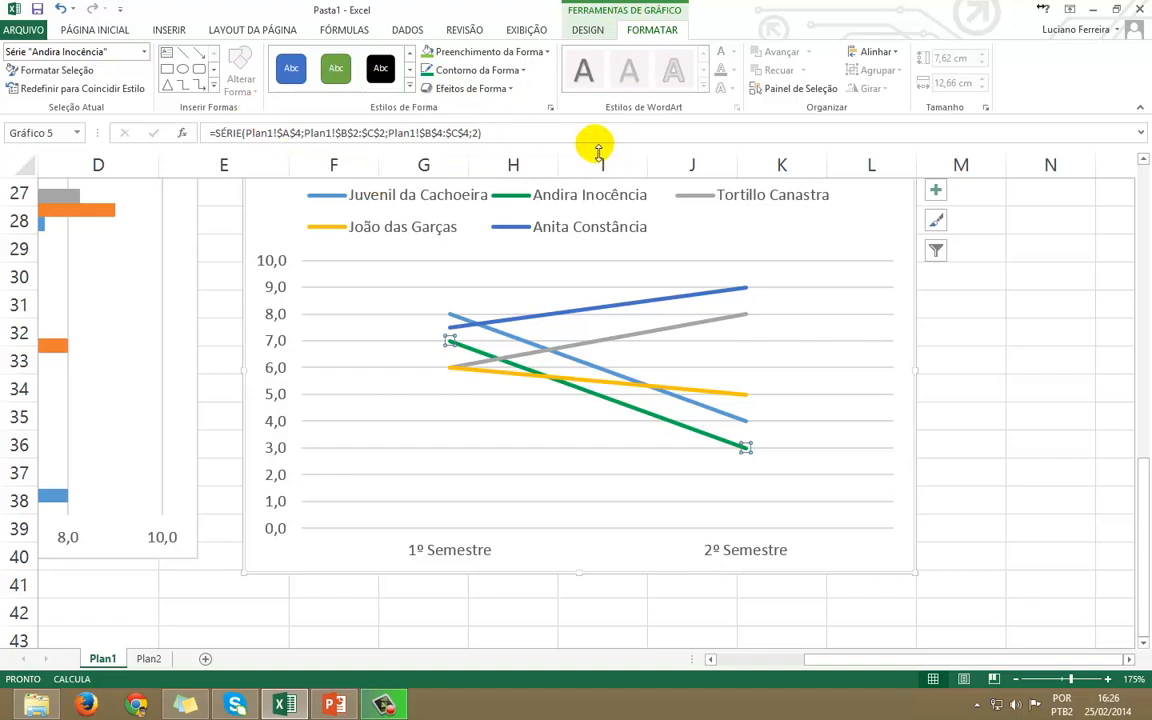
Change the line chart to the clustered column type, Colunas Agrupadas, with the semesters as categories
{"action": "left_click", "coordinate": [587, 30]}
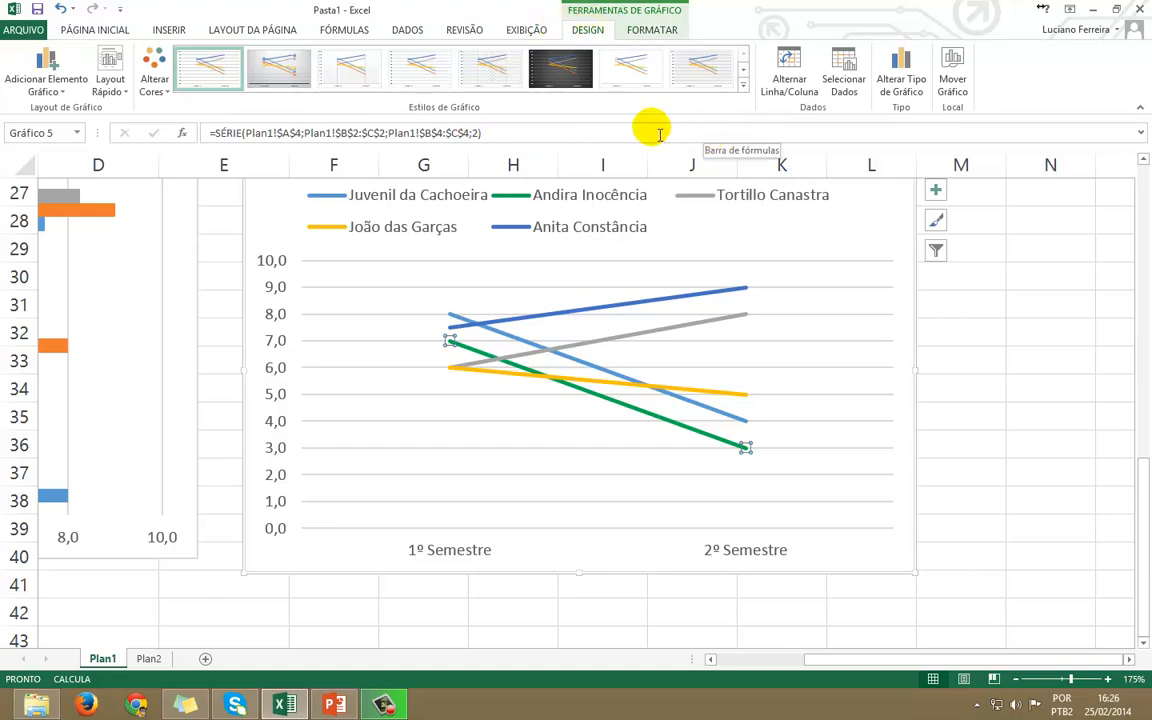
{"action": "scroll", "coordinate": [699, 411], "scroll_direction": "down", "scroll_amount": 3}
{"action": "scroll", "coordinate": [699, 408], "scroll_direction": "up", "scroll_amount": 5}
{"action": "scroll", "coordinate": [699, 408], "scroll_direction": "up", "scroll_amount": 6}
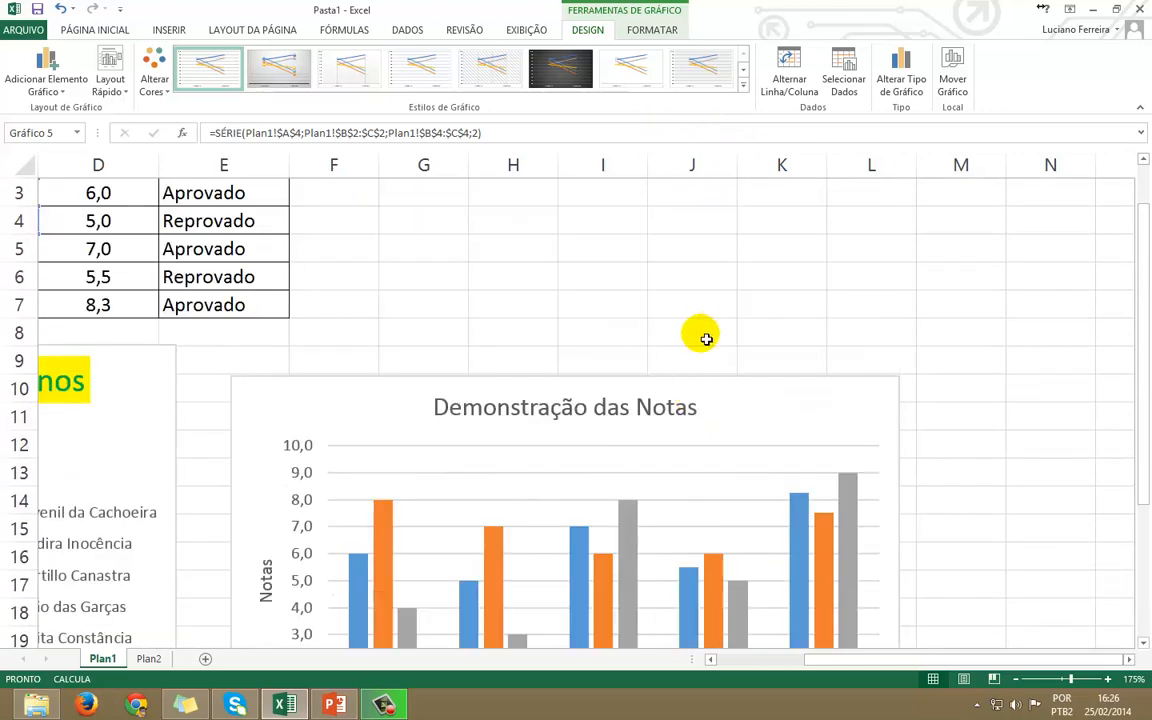
{"action": "scroll", "coordinate": [699, 373], "scroll_direction": "down", "scroll_amount": 3}
{"action": "scroll", "coordinate": [716, 356], "scroll_direction": "down", "scroll_amount": 3}
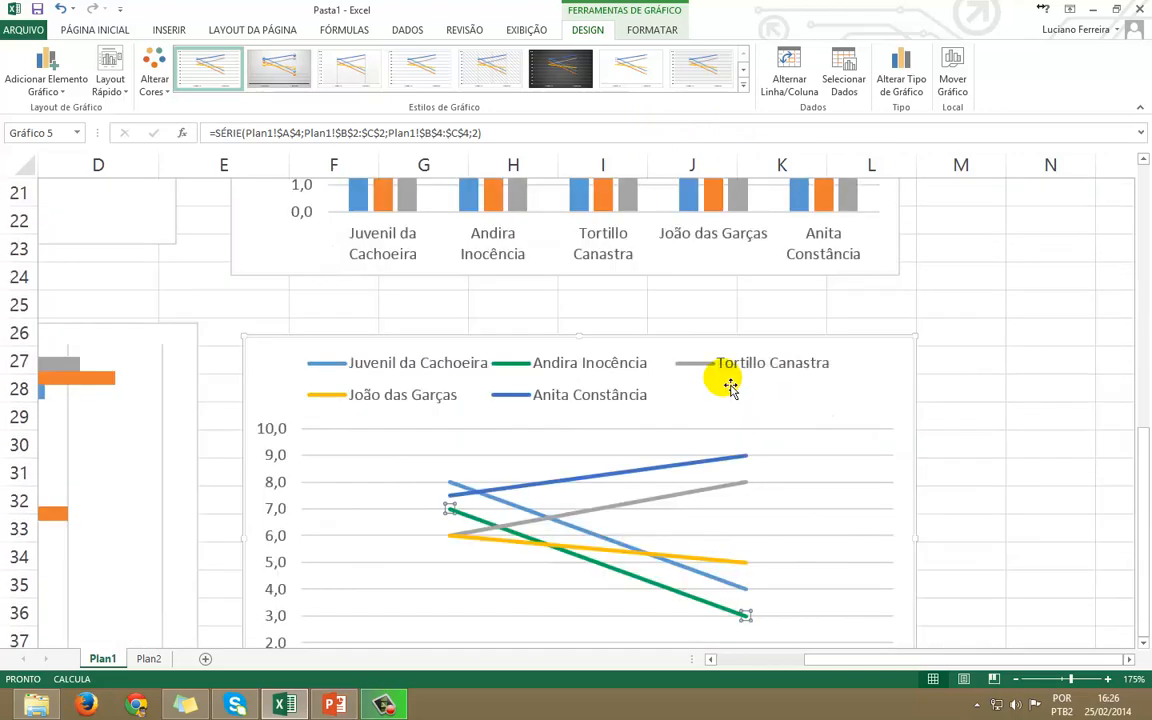
{"action": "left_click", "coordinate": [843, 341]}
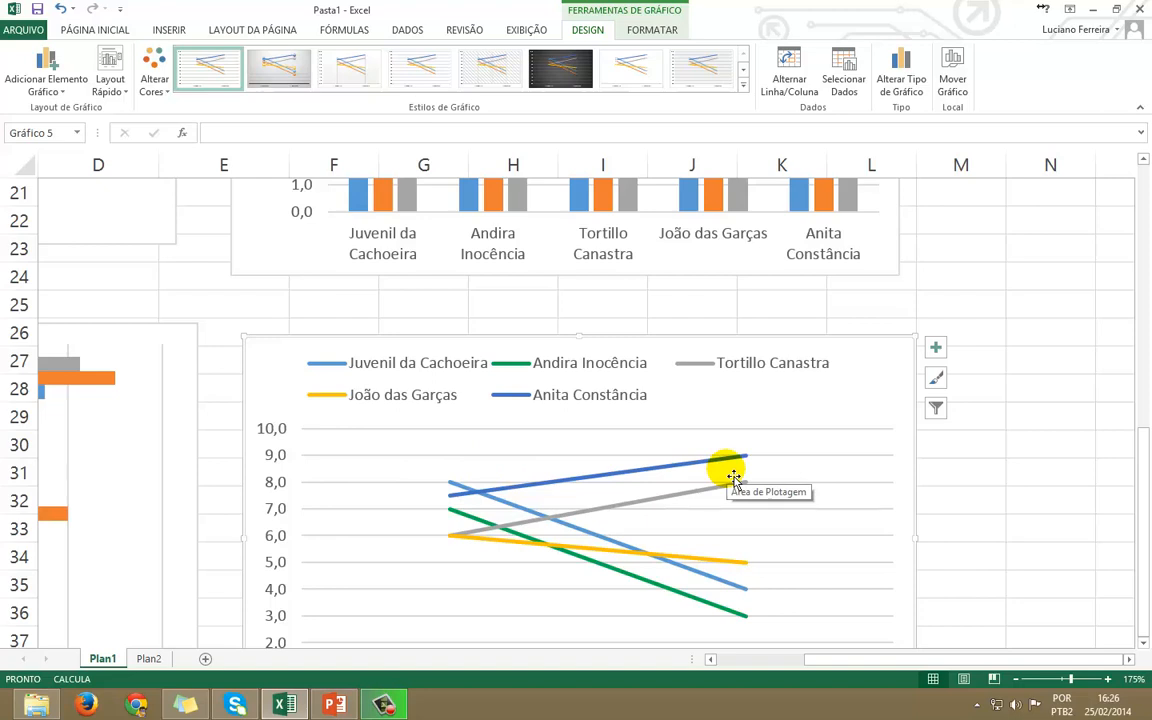
{"action": "left_click", "coordinate": [898, 76]}
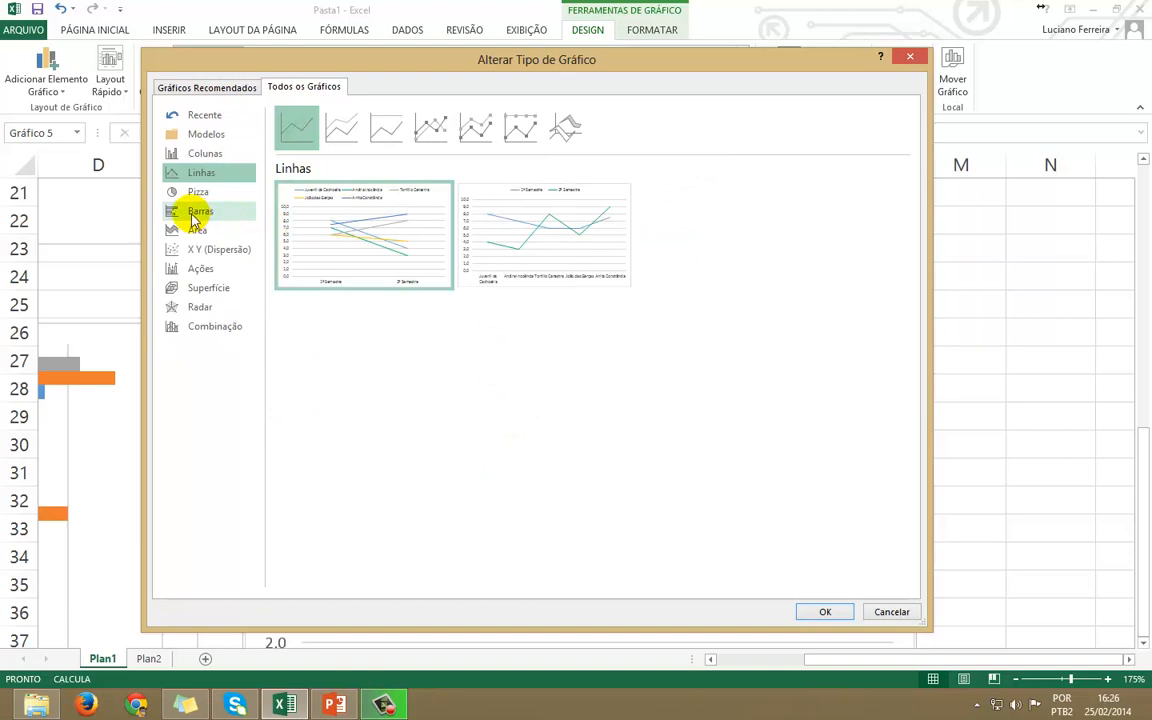
{"action": "left_click", "coordinate": [200, 155]}
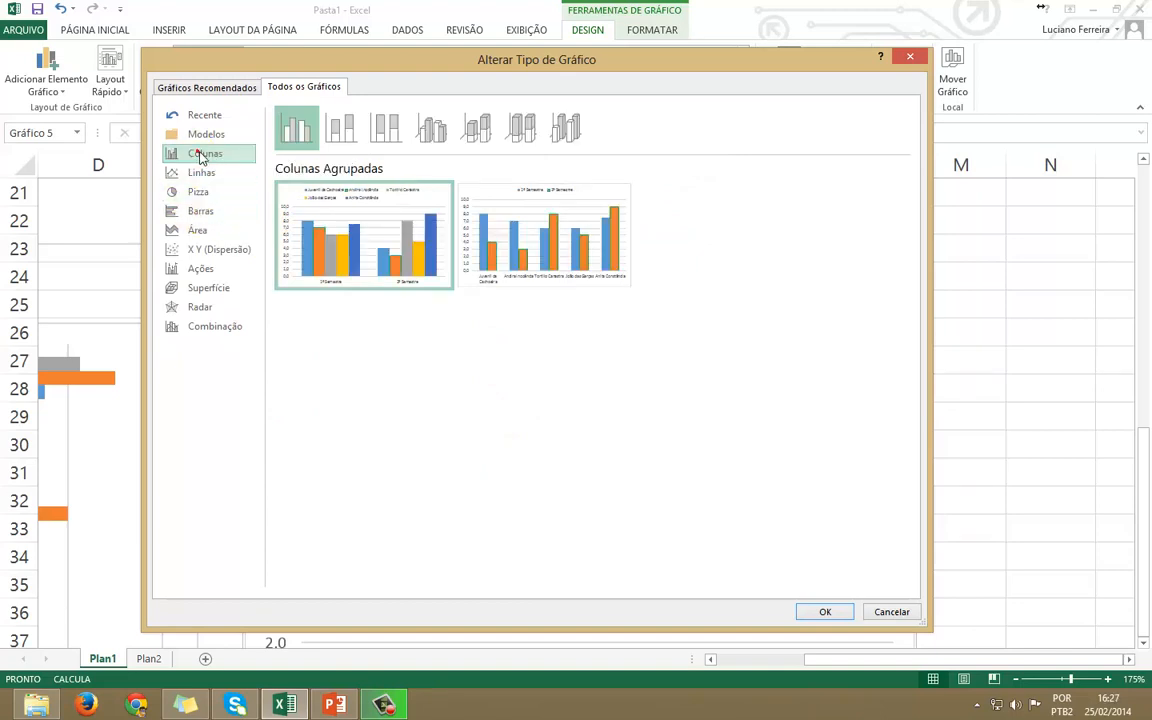
{"action": "mouse_move", "coordinate": [418, 267]}
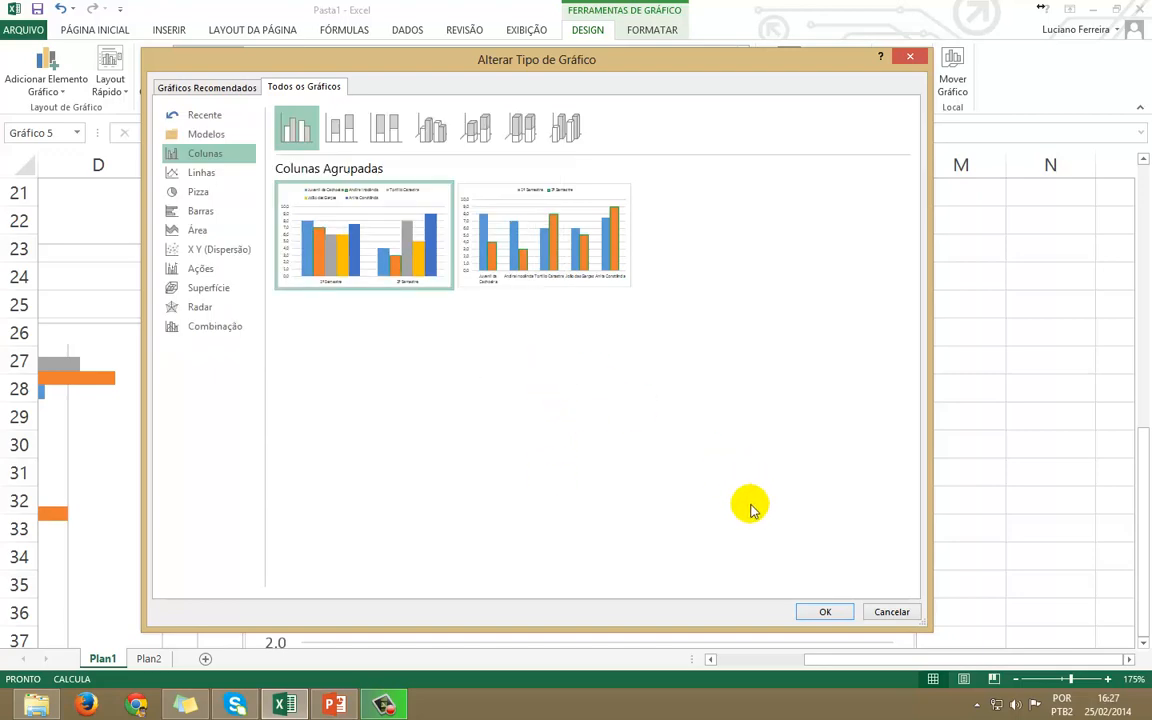
{"action": "left_click", "coordinate": [823, 611]}
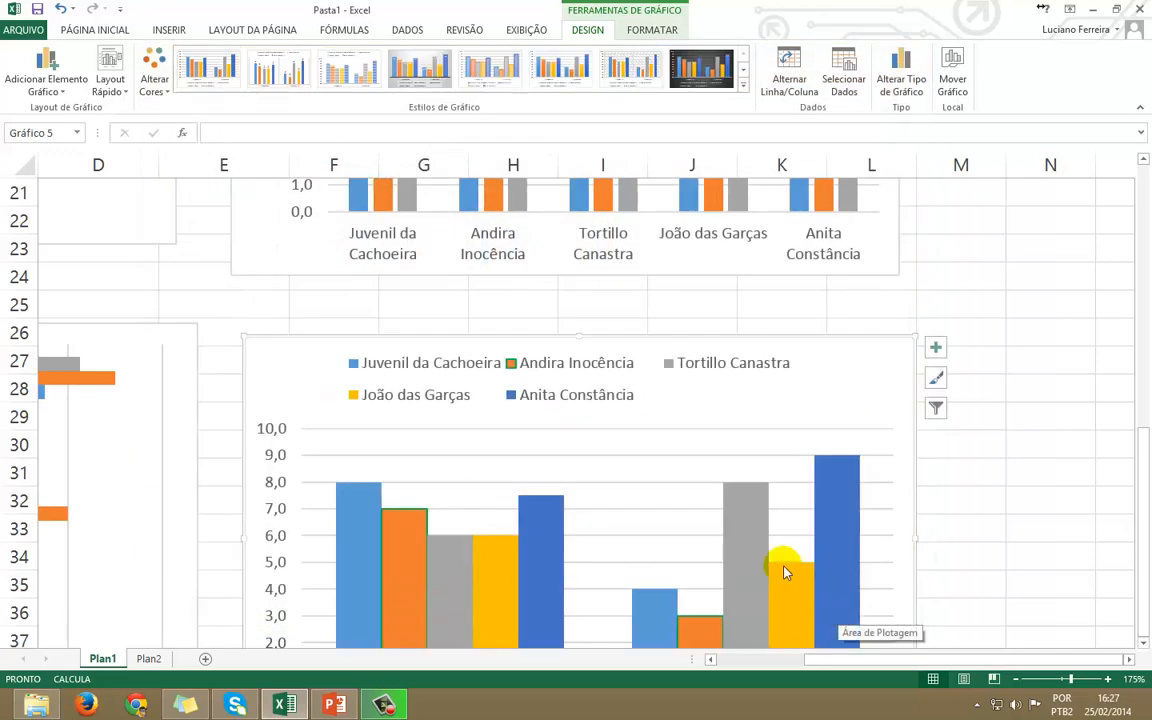
{"action": "scroll", "coordinate": [450, 450], "scroll_direction": "down", "scroll_amount": 4}
{"action": "scroll", "coordinate": [458, 462], "scroll_direction": "up", "scroll_amount": 3}
{"action": "scroll", "coordinate": [458, 462], "scroll_direction": "down", "scroll_amount": 1}
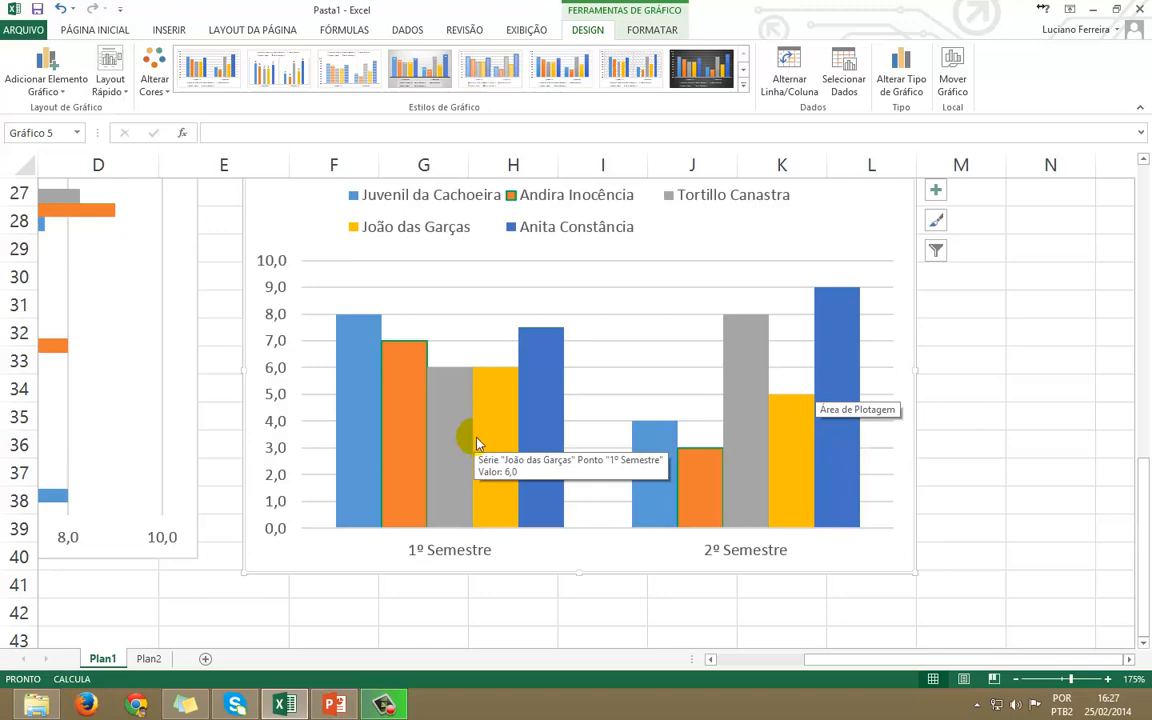
Change the clustered column chart of the semesters back to the plain Linhas type
{"action": "left_click", "coordinate": [889, 86]}
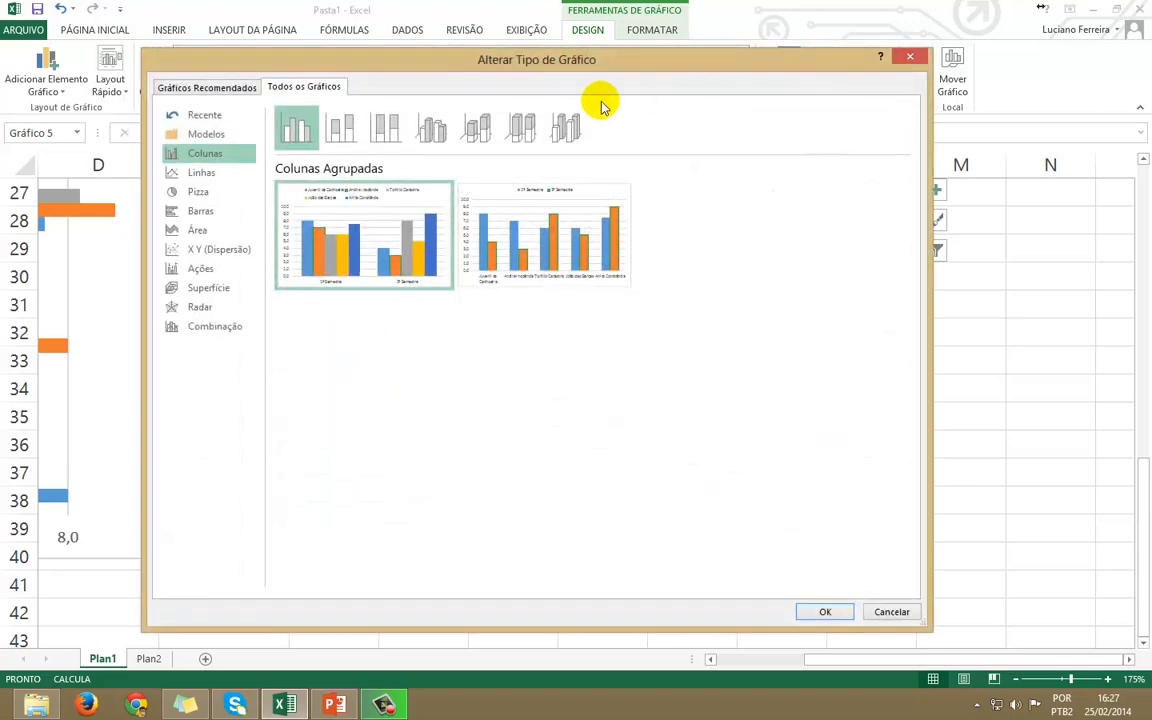
{"action": "left_click", "coordinate": [204, 173]}
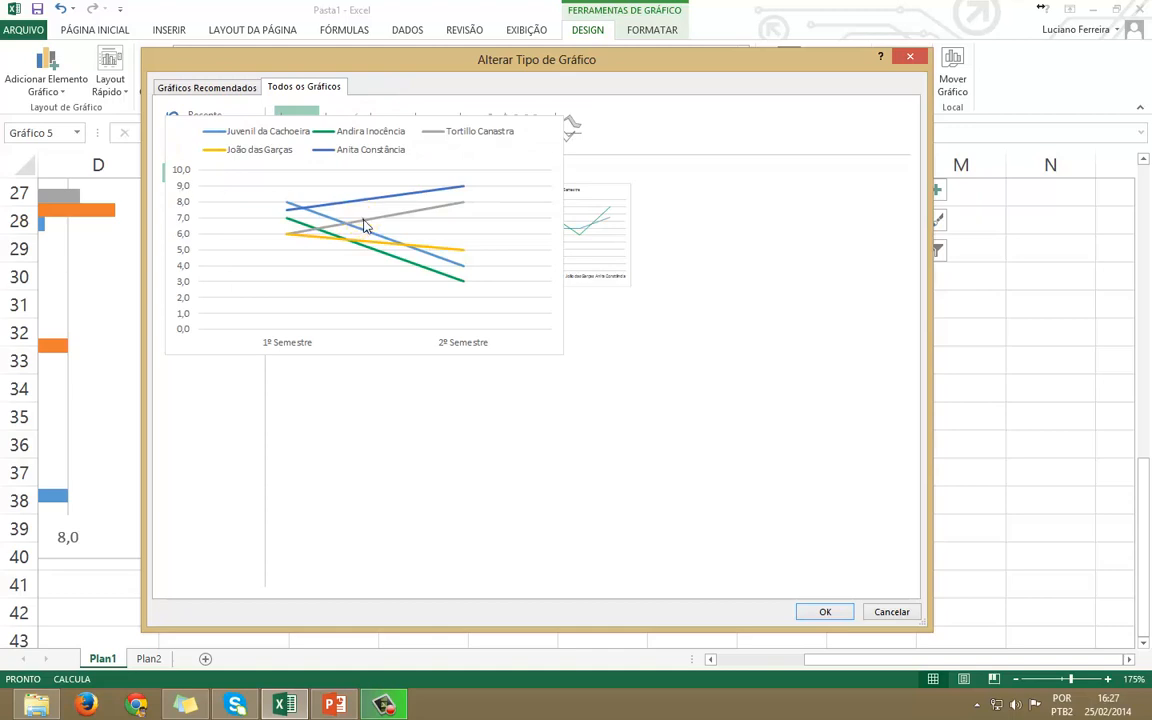
{"action": "left_click", "coordinate": [826, 618]}
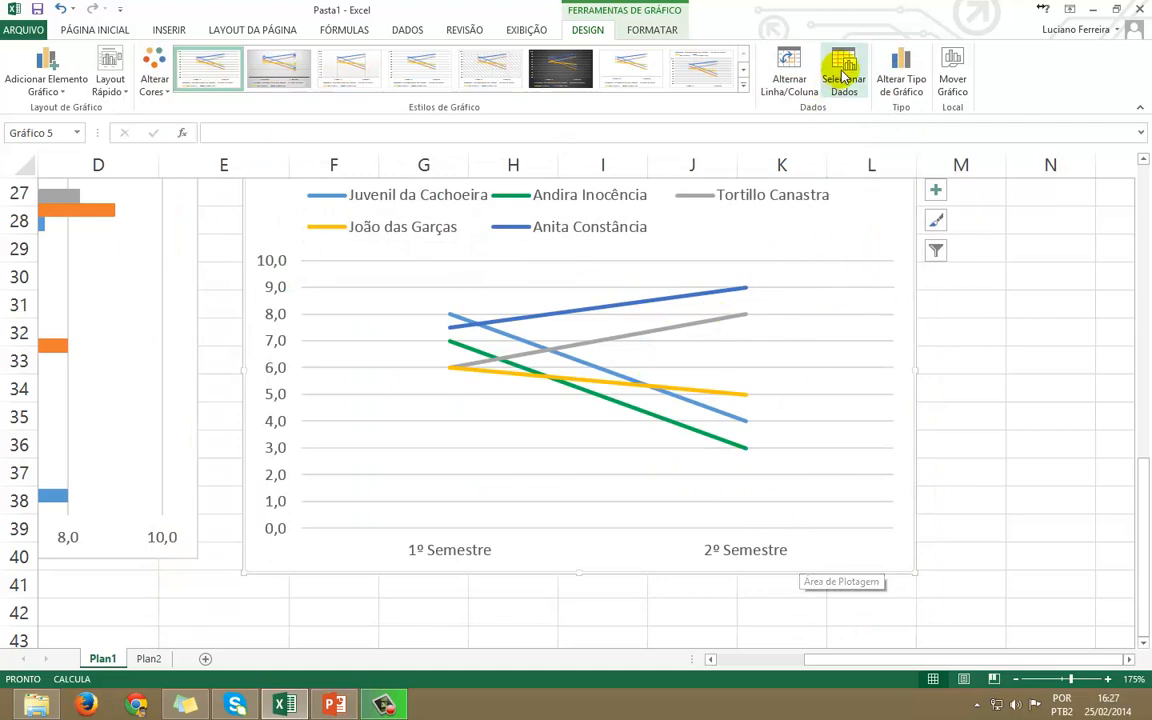
Compare the line subtypes with markers and change the semester line chart to Linha Empilhada com Marcadores
{"action": "left_click", "coordinate": [903, 68]}
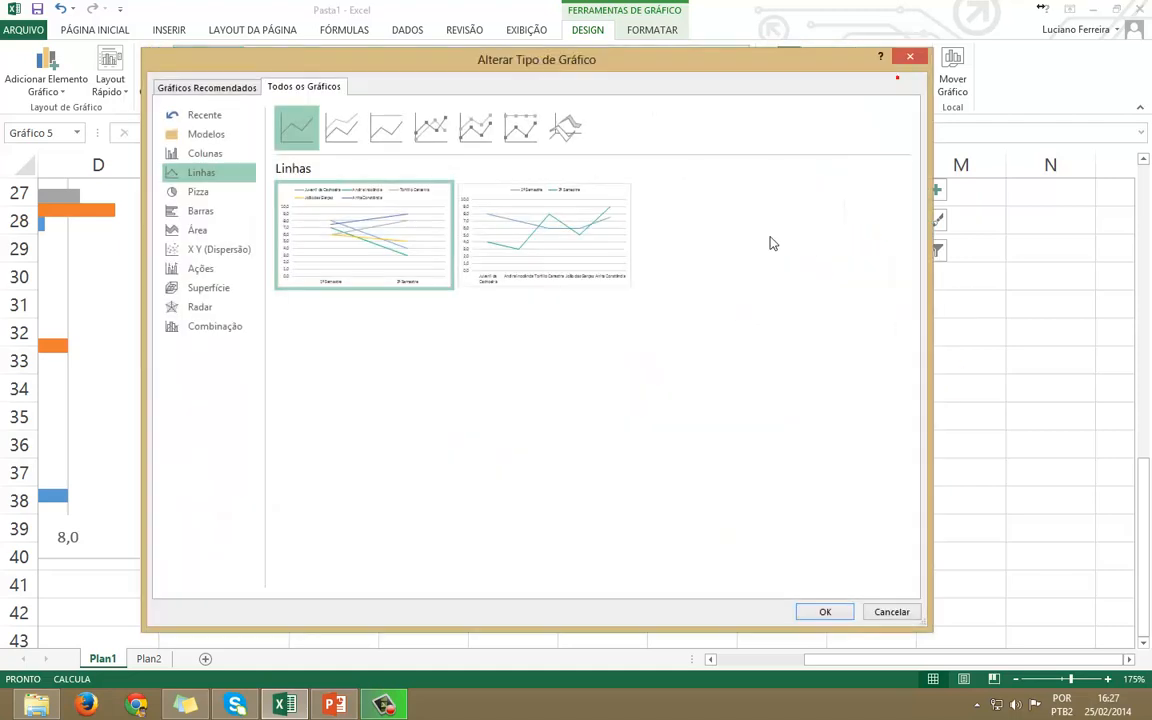
{"action": "left_click", "coordinate": [443, 131]}
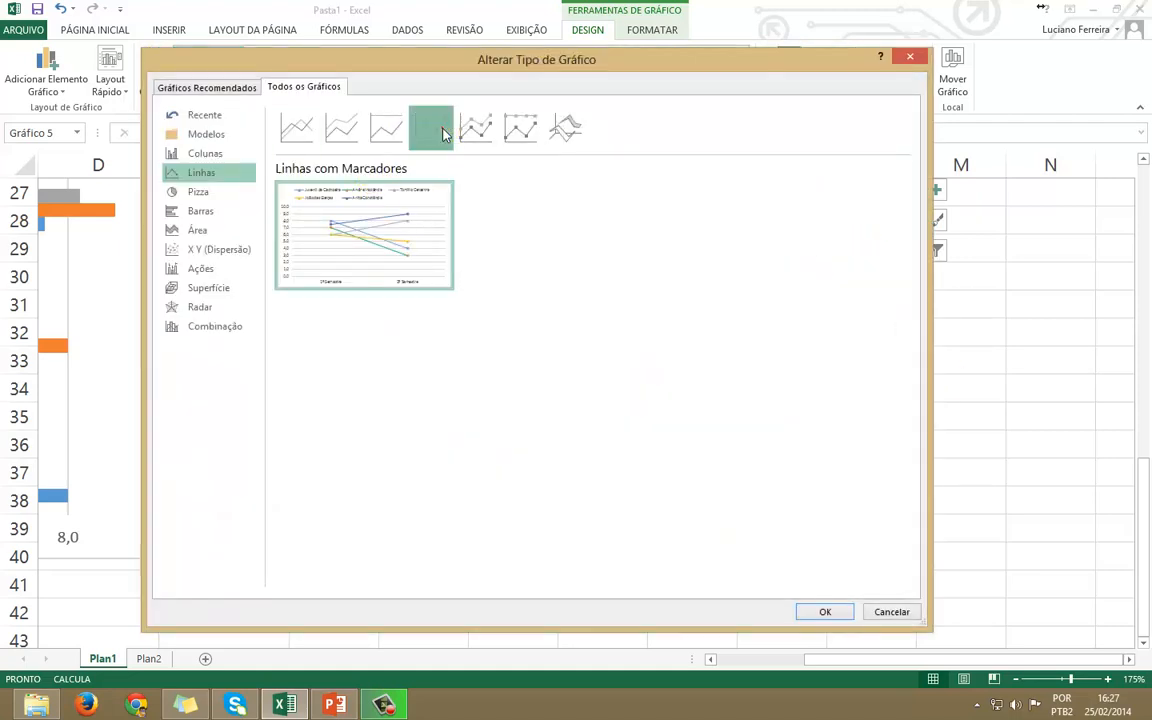
{"action": "left_click", "coordinate": [487, 120]}
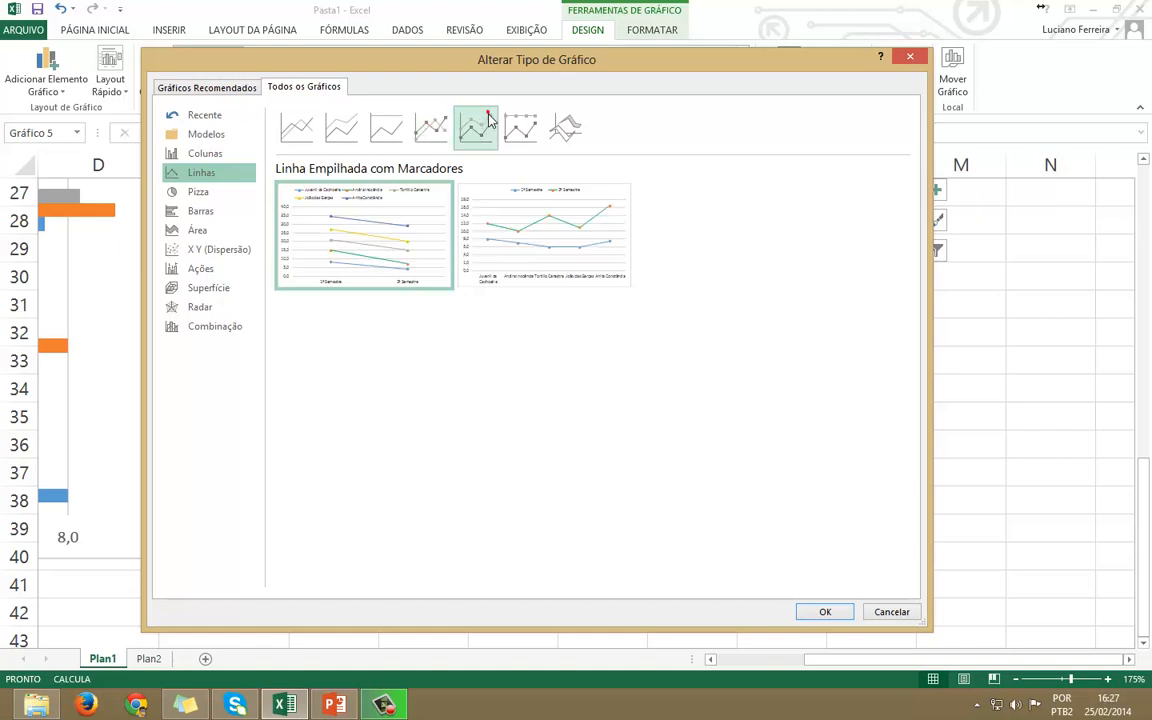
{"action": "mouse_move", "coordinate": [321, 216]}
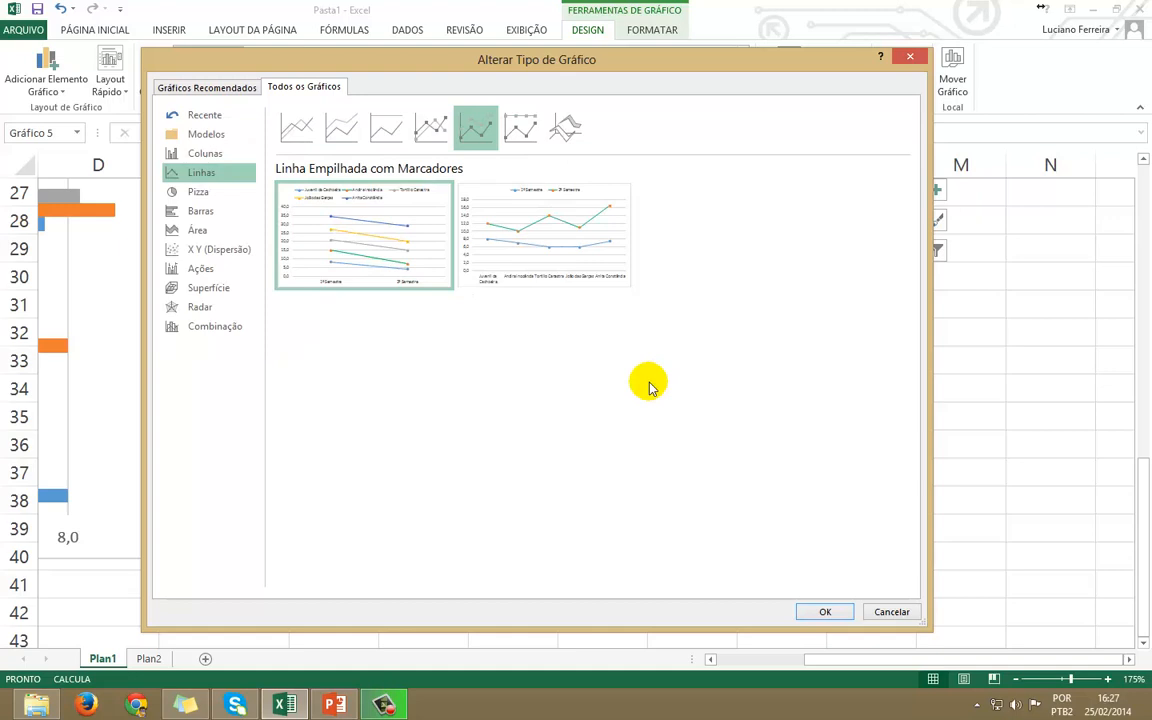
{"action": "left_click", "coordinate": [825, 613]}
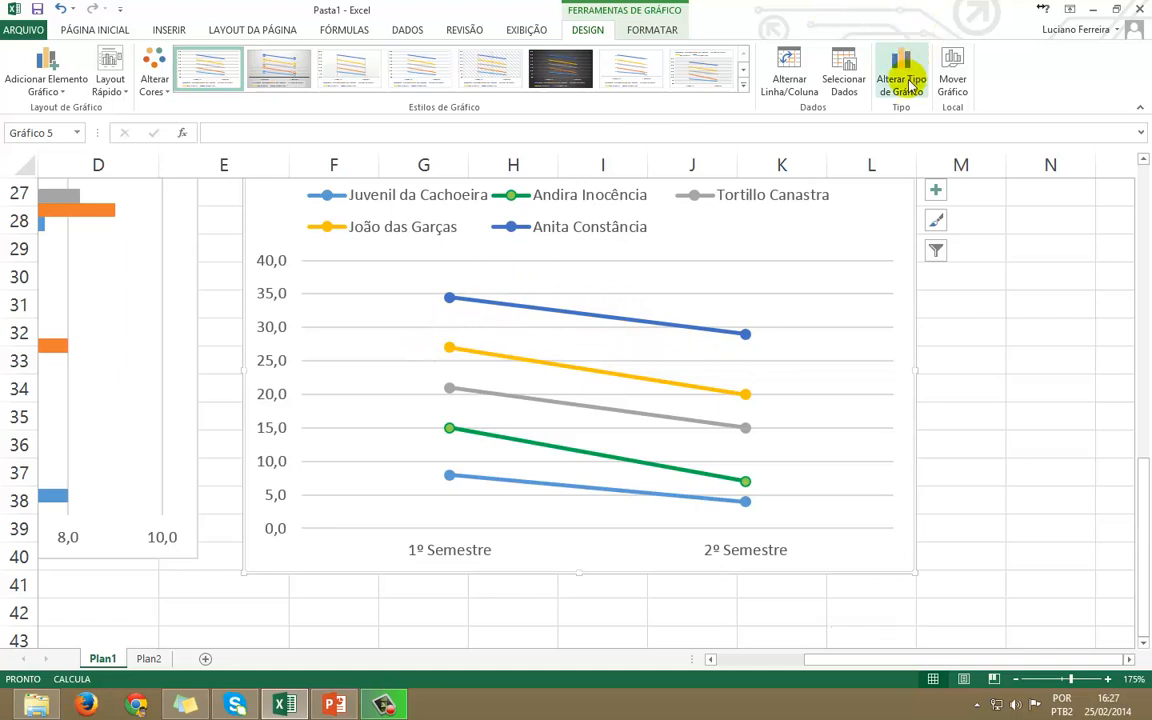
Change the Demonstração das Notas column chart to the Colunas 3D Agrupadas type
{"action": "scroll", "coordinate": [848, 380], "scroll_direction": "up", "scroll_amount": 5}
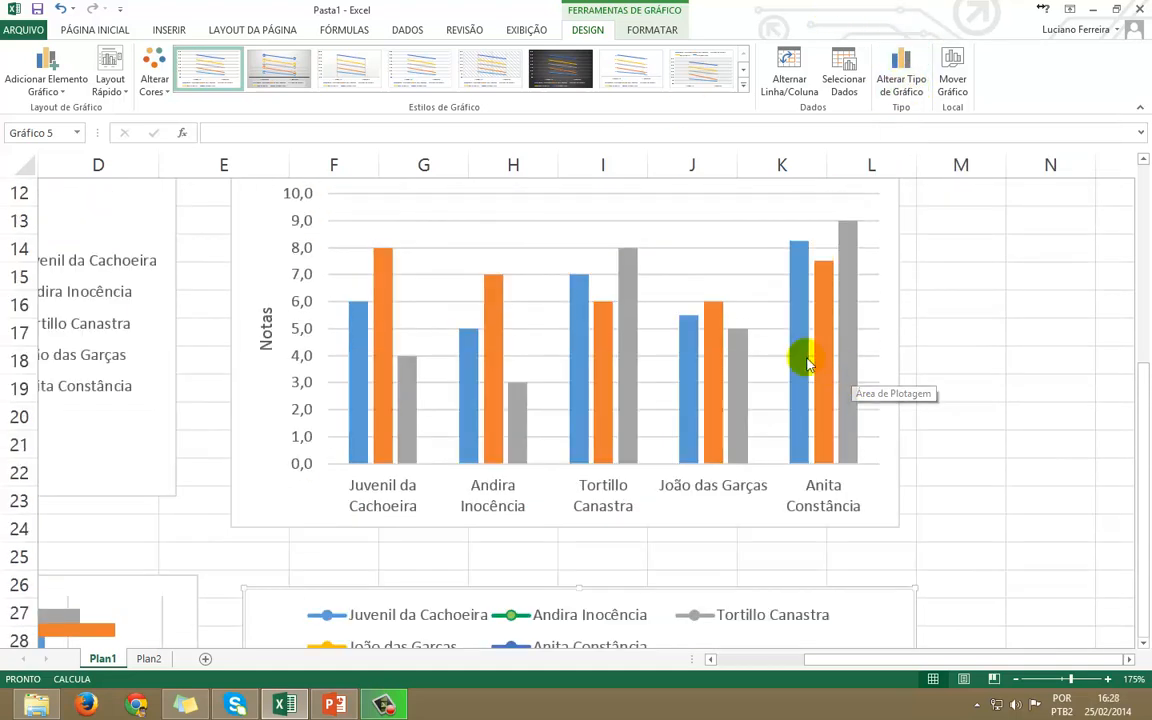
{"action": "left_click", "coordinate": [890, 215]}
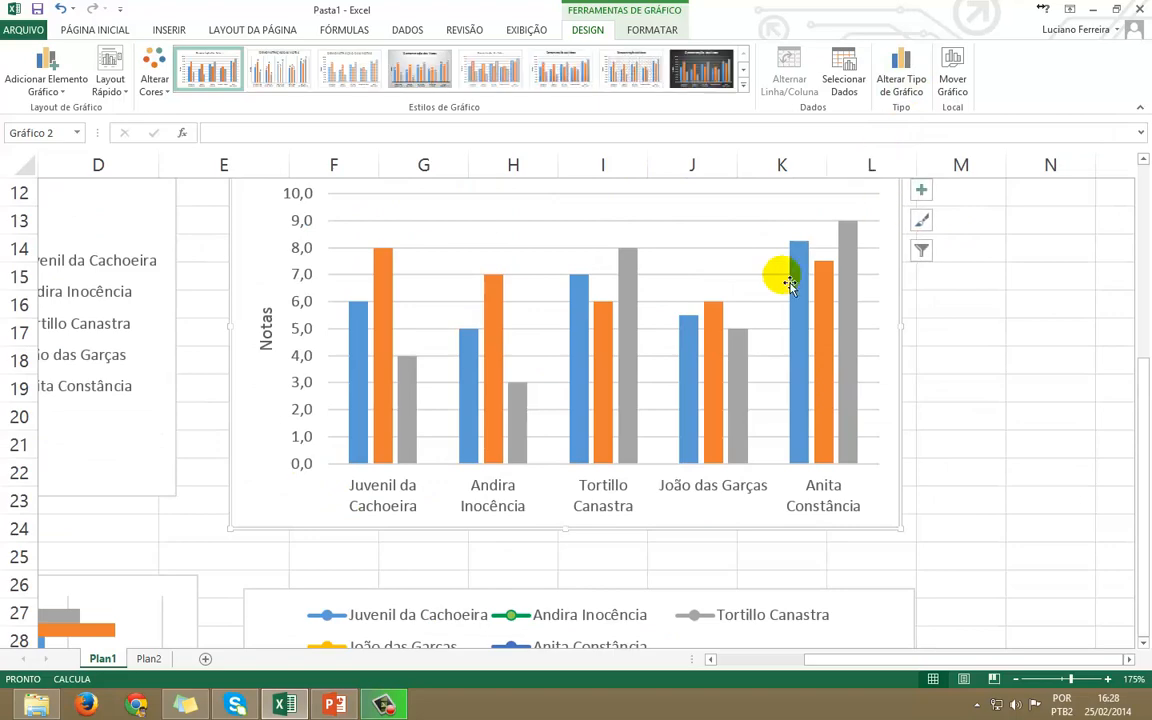
{"action": "left_click", "coordinate": [912, 90]}
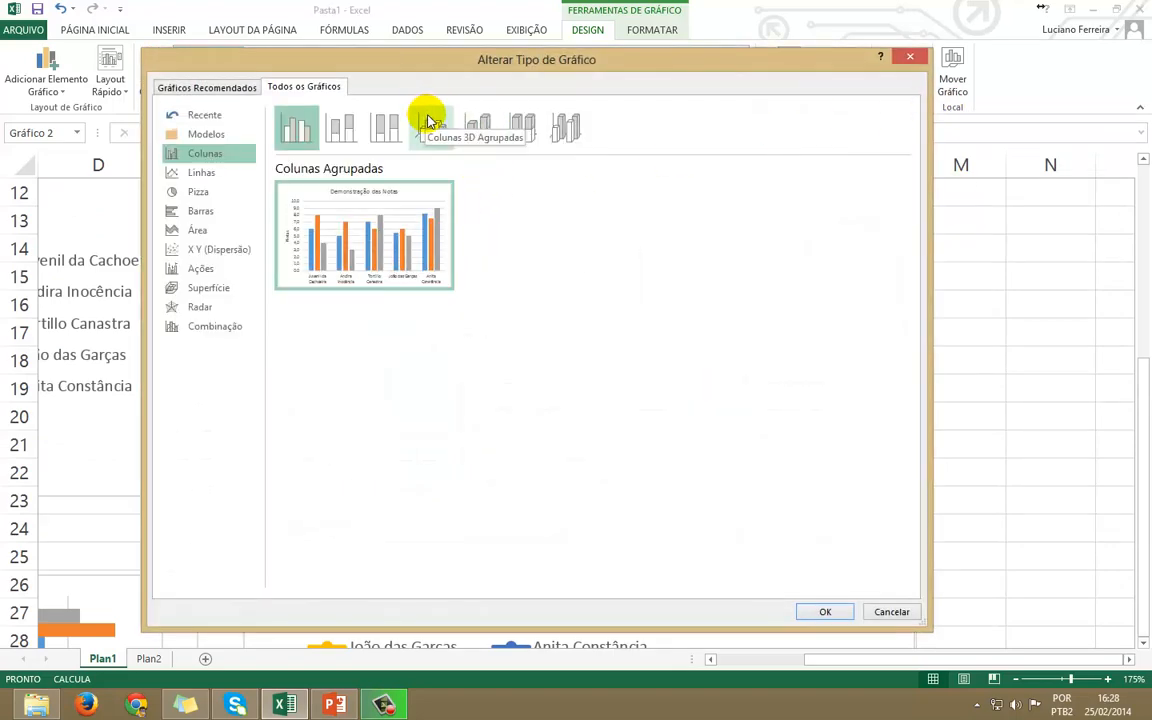
{"action": "left_click", "coordinate": [433, 127]}
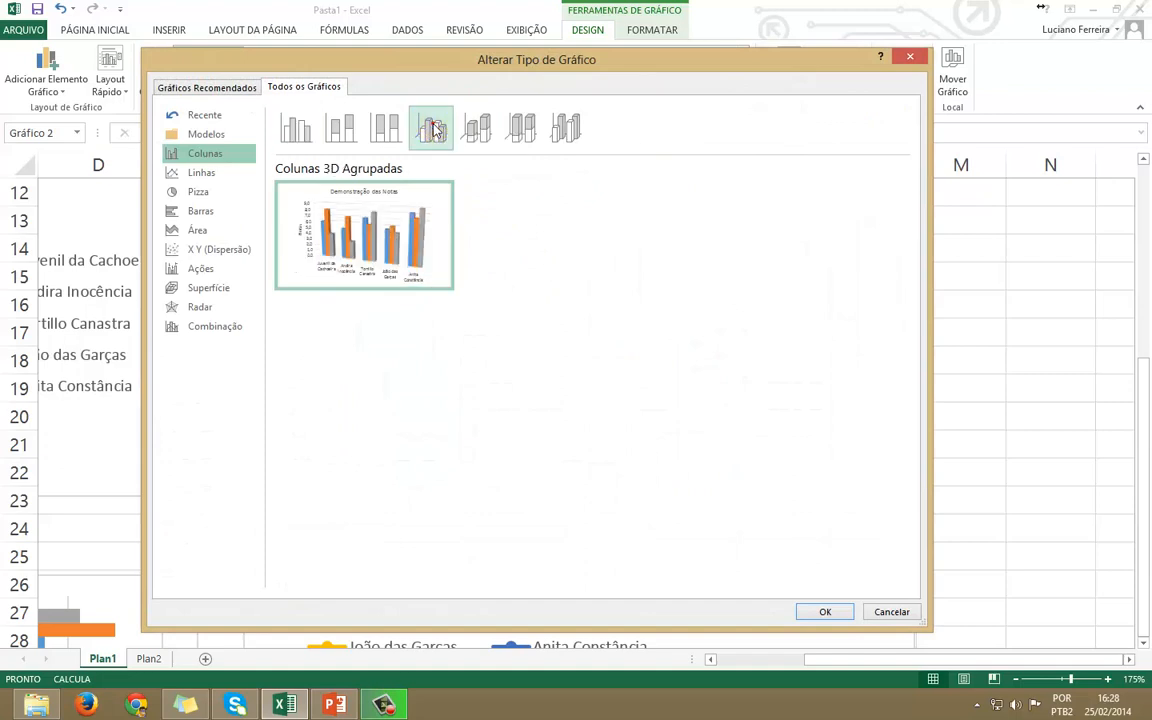
{"action": "left_click", "coordinate": [826, 611]}
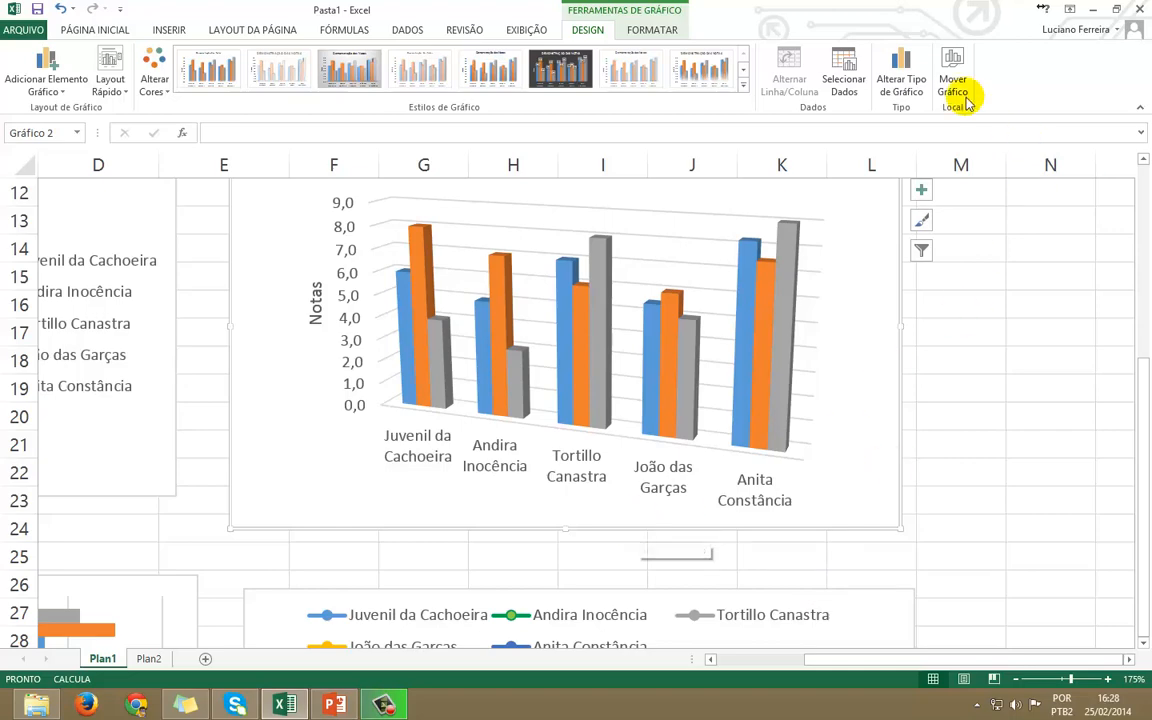
Change the Demonstração das Notas chart from 3D columns to the flat Colunas Agrupadas type
{"action": "left_click", "coordinate": [905, 78]}
{"action": "left_click", "coordinate": [285, 128]}
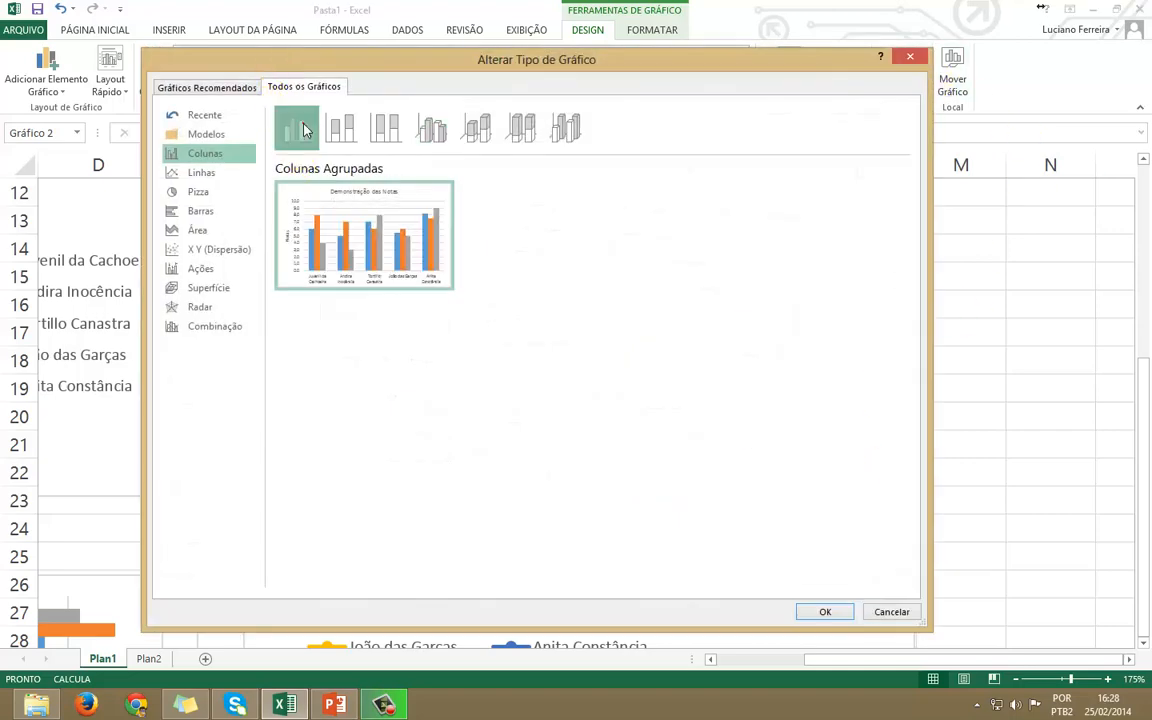
{"action": "left_click", "coordinate": [822, 611]}
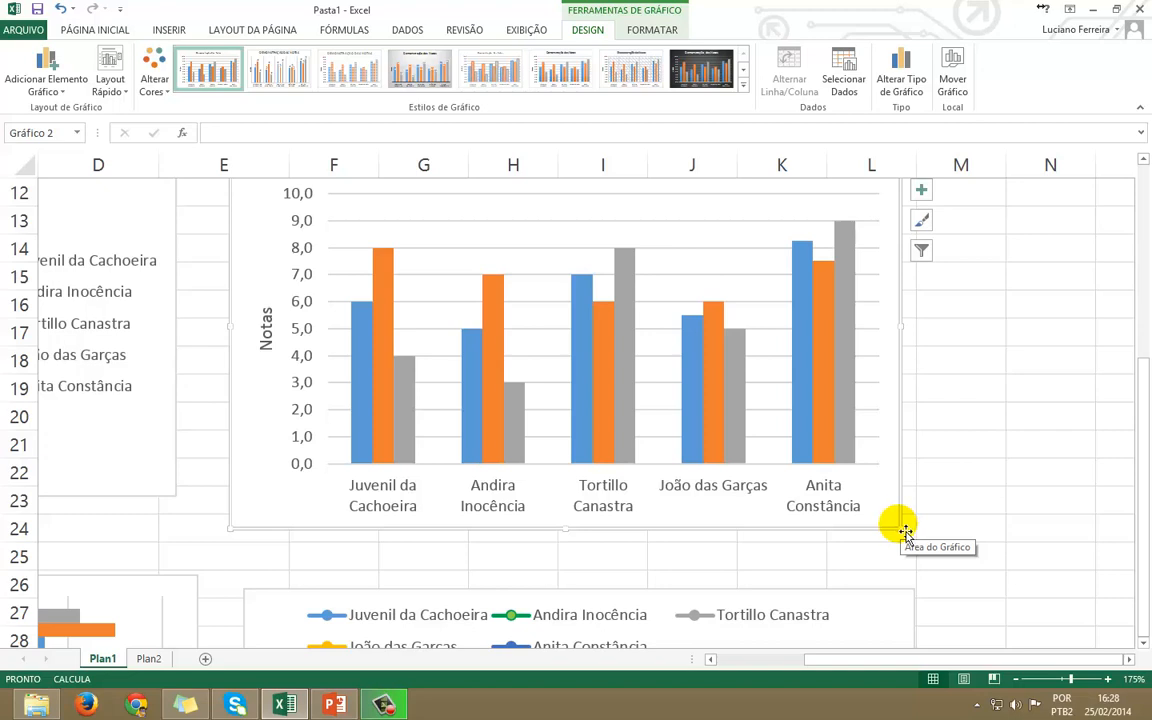
{"action": "mouse_move", "coordinate": [718, 393]}
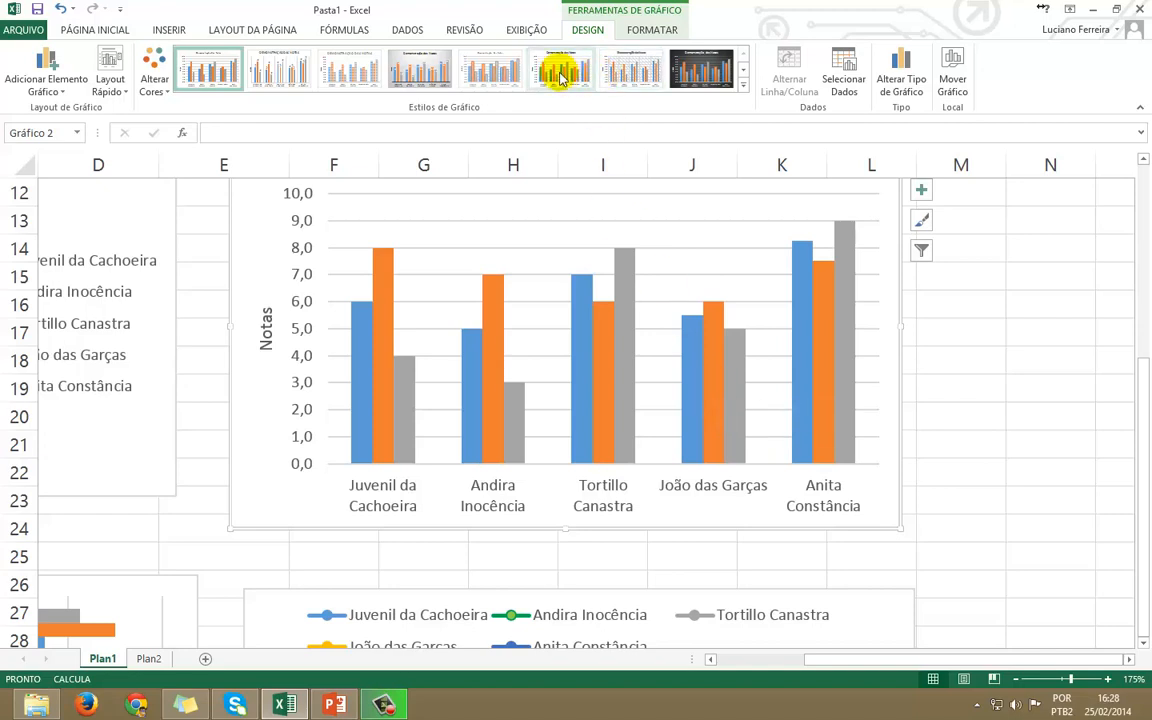
Add the heading Minigráfico in cell F2 beside Situação and widen column F to fit it
{"action": "left_click", "coordinate": [1026, 365]}
{"action": "scroll", "coordinate": [485, 278], "scroll_direction": "up", "scroll_amount": 4}
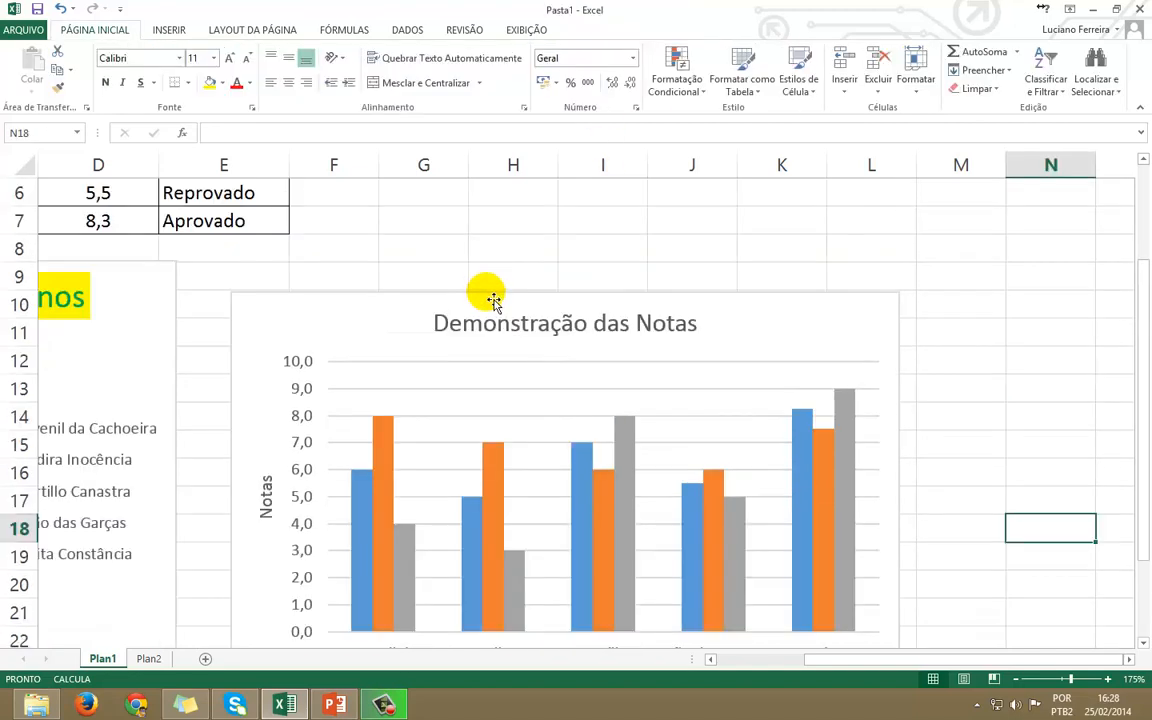
{"action": "left_click", "coordinate": [711, 661]}
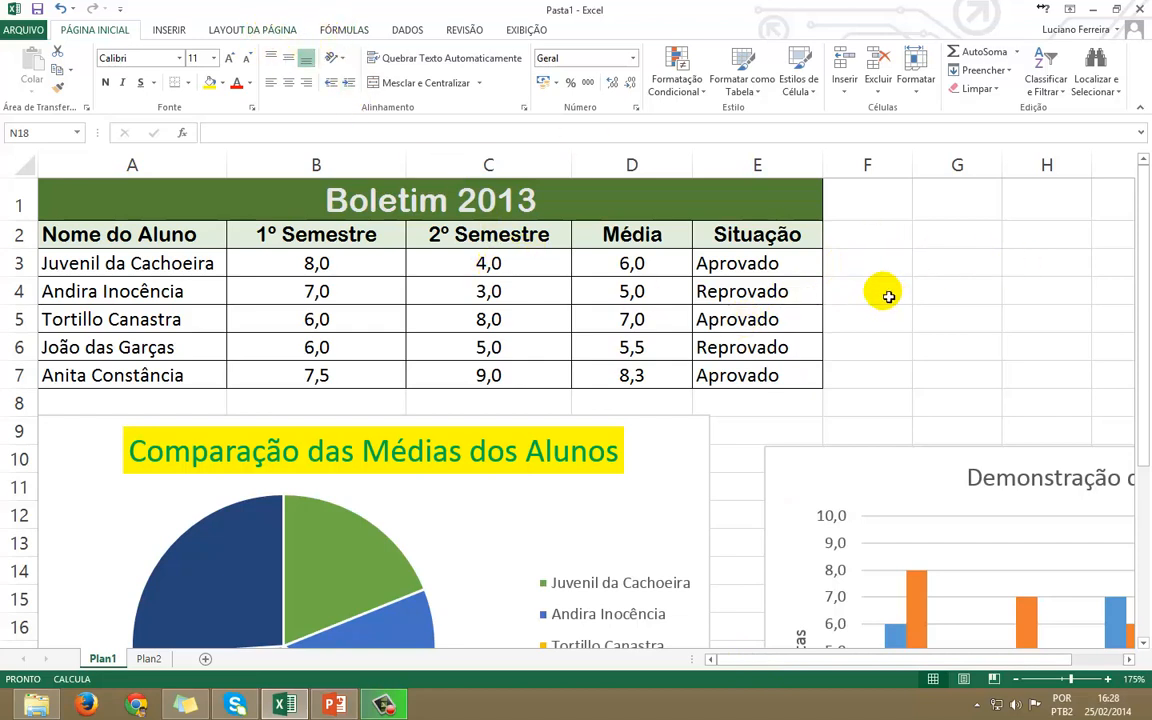
{"action": "left_click", "coordinate": [840, 231]}
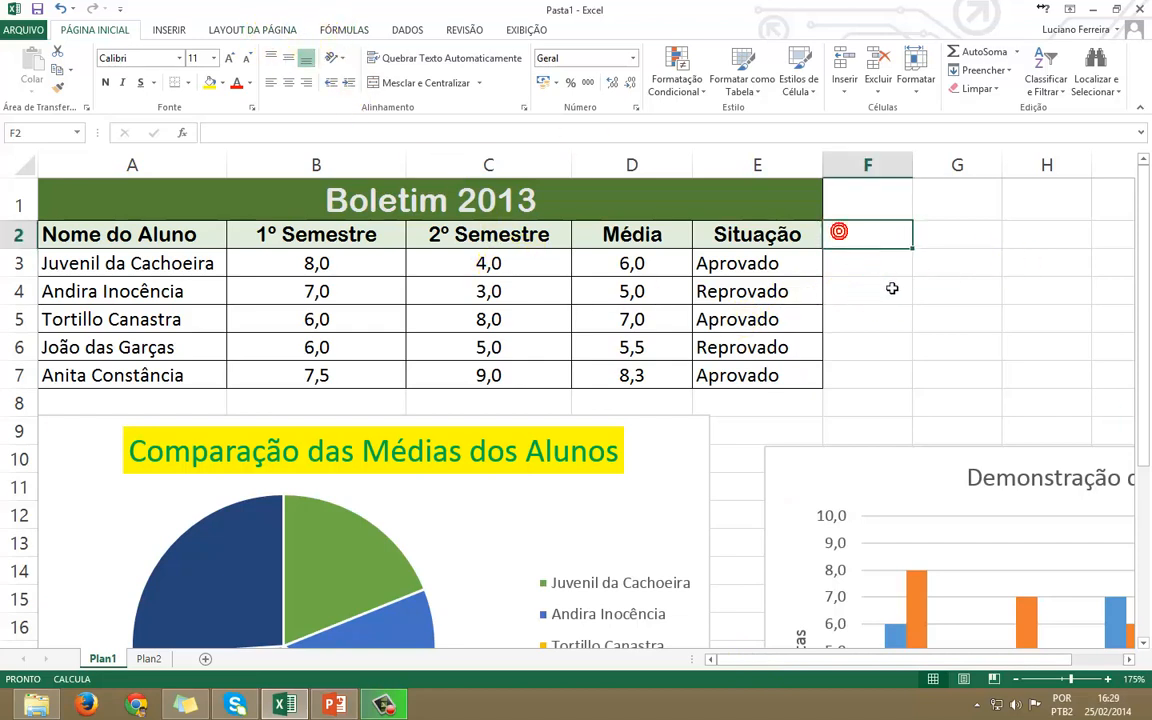
{"action": "type", "text": "Mini"}
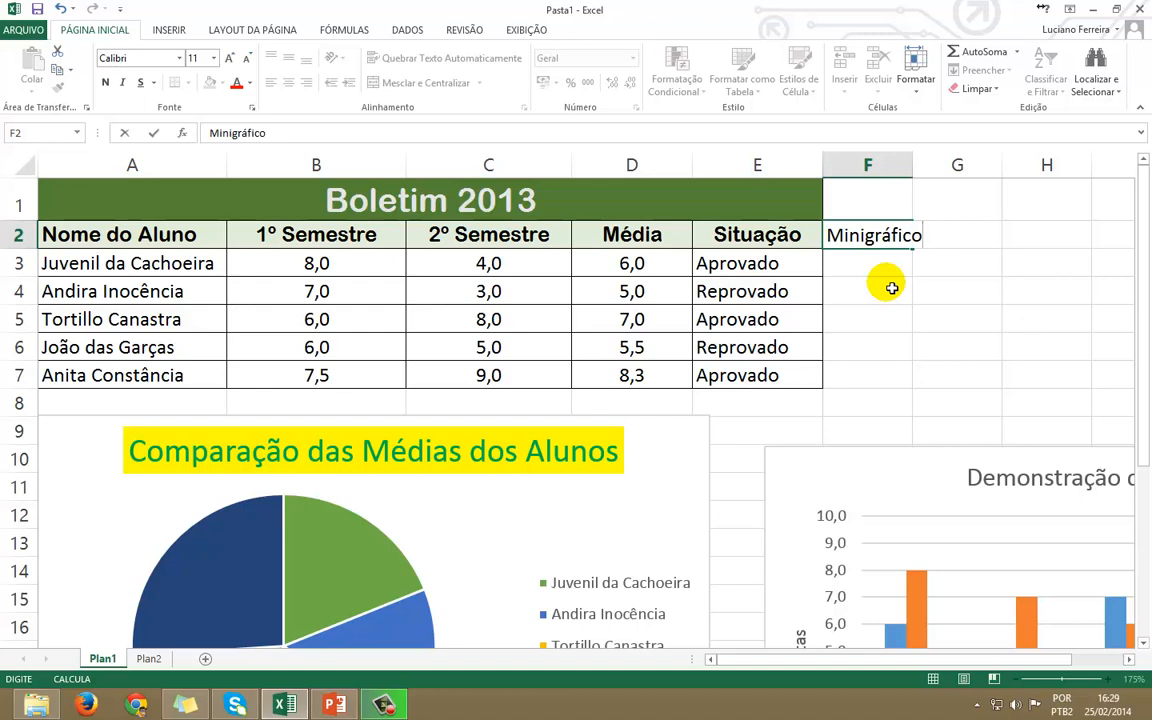
{"action": "type", "text": "gráfico"}
{"action": "key", "text": "Return"}
{"action": "left_click_drag", "start_coordinate": [918, 167], "coordinate": [949, 172]}
Insert a line sparkline in cell F3 using the first student's semester grades in B3:C3
{"action": "left_click", "coordinate": [882, 268]}
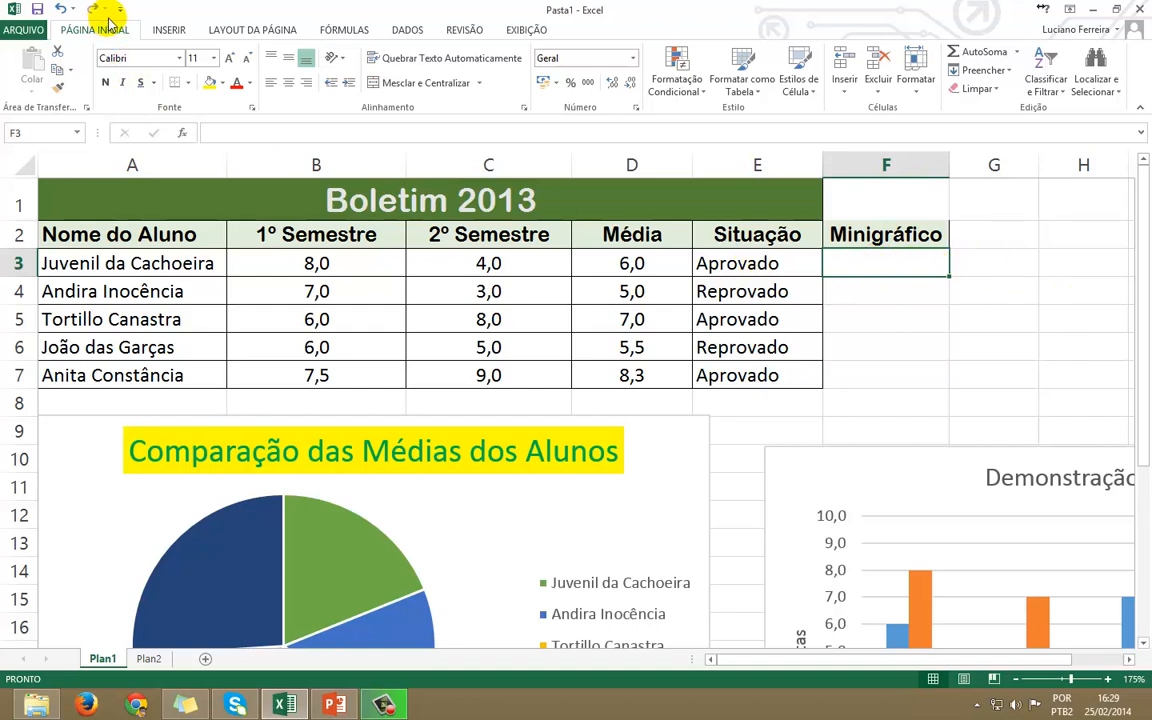
{"action": "left_click", "coordinate": [170, 30]}
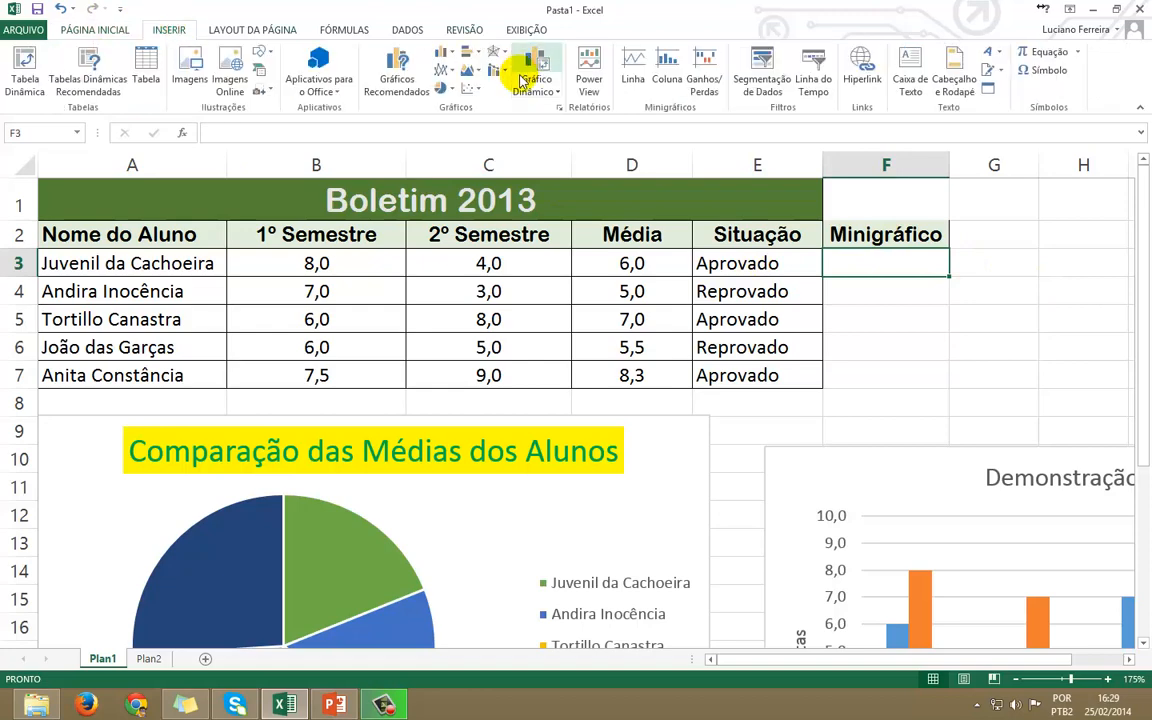
{"action": "left_click", "coordinate": [633, 68]}
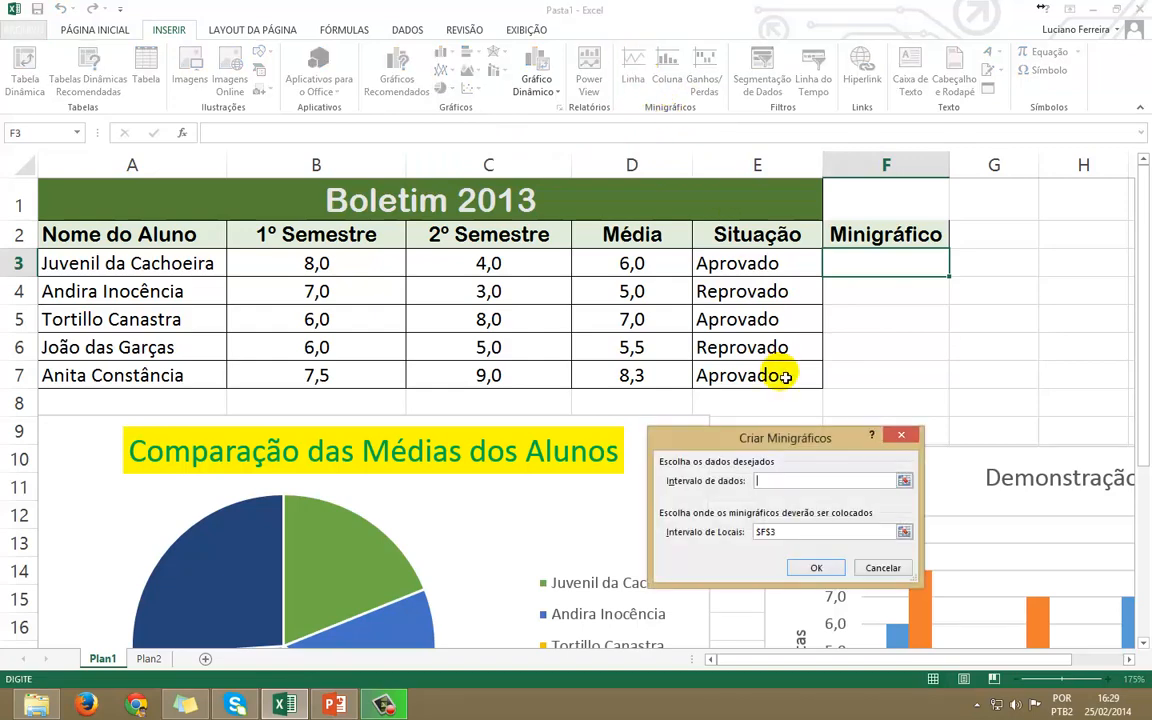
{"action": "left_click_drag", "start_coordinate": [318, 263], "coordinate": [463, 265]}
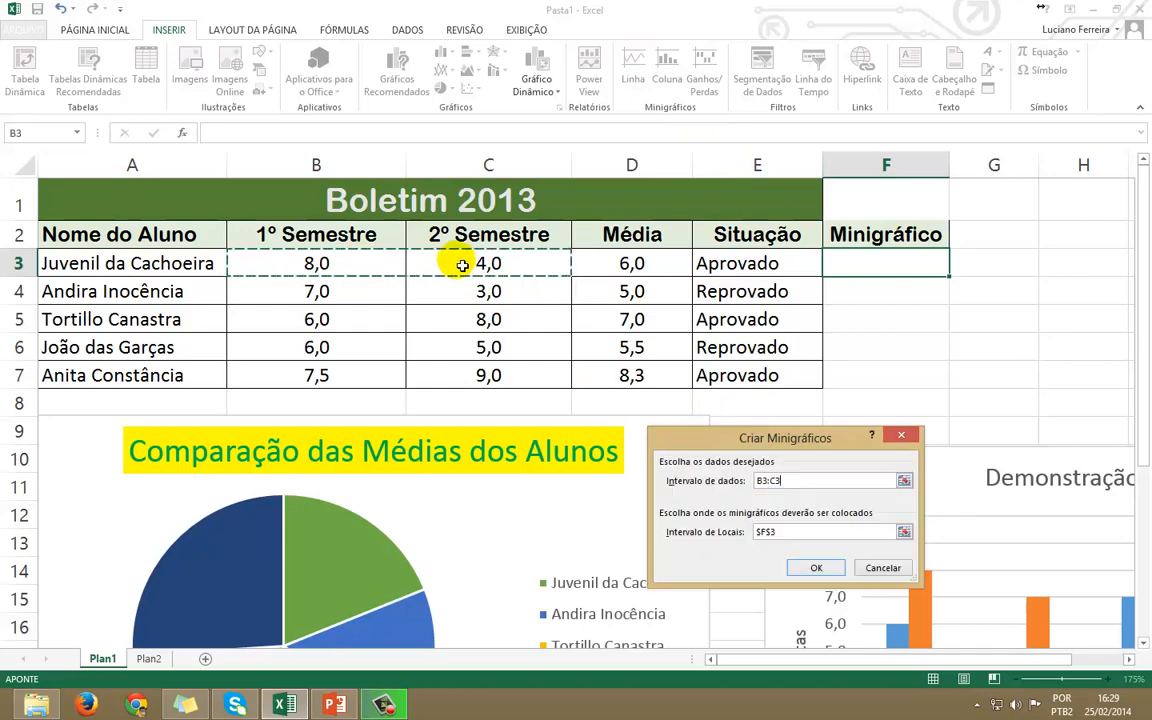
{"action": "left_click", "coordinate": [817, 568]}
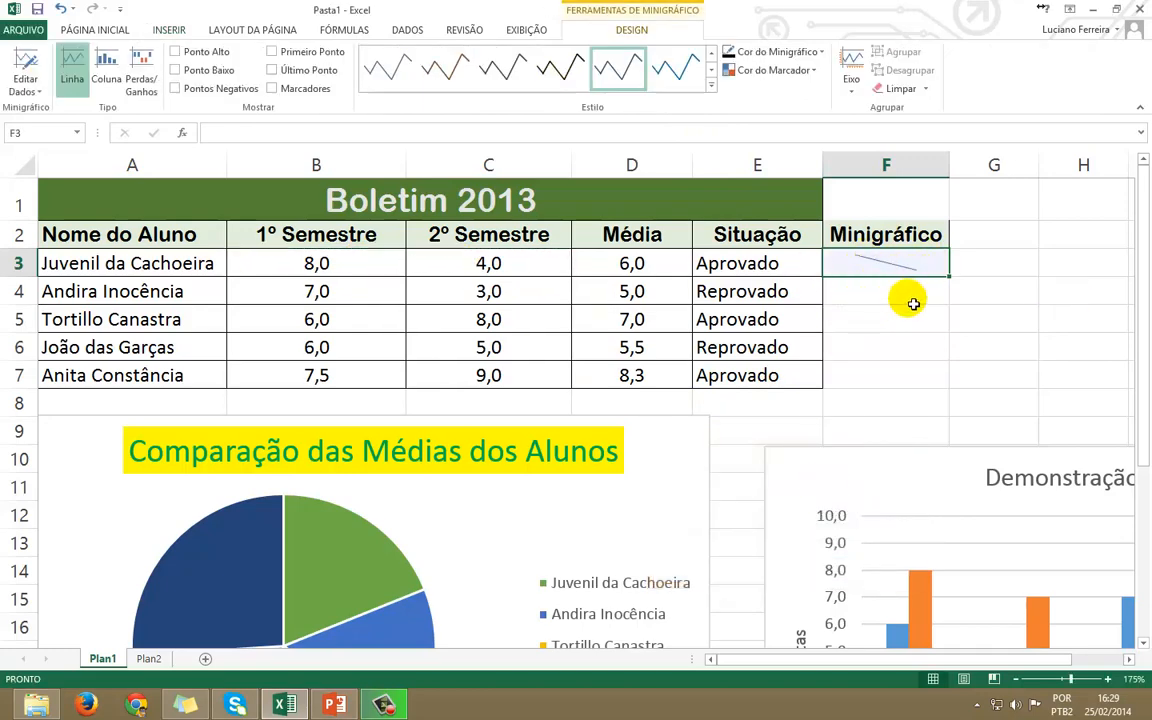
Insert a line sparkline in cell F4 from the semester grades in B4:C4
{"action": "left_click", "coordinate": [828, 296]}
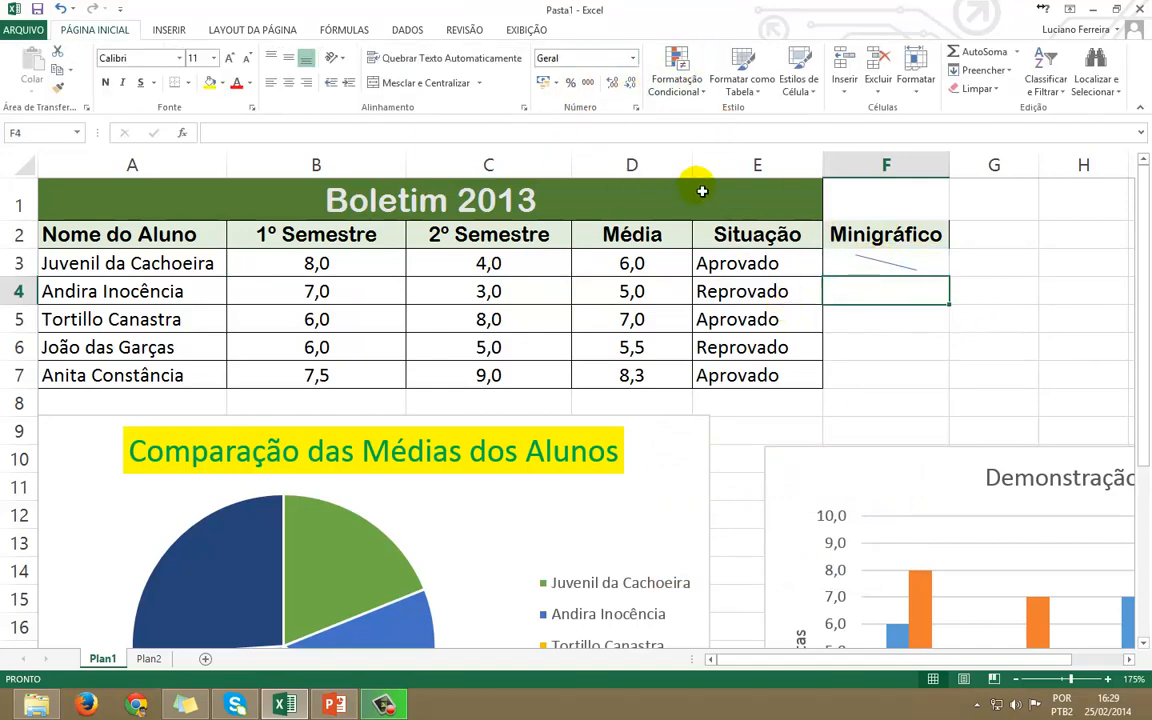
{"action": "left_click", "coordinate": [168, 31]}
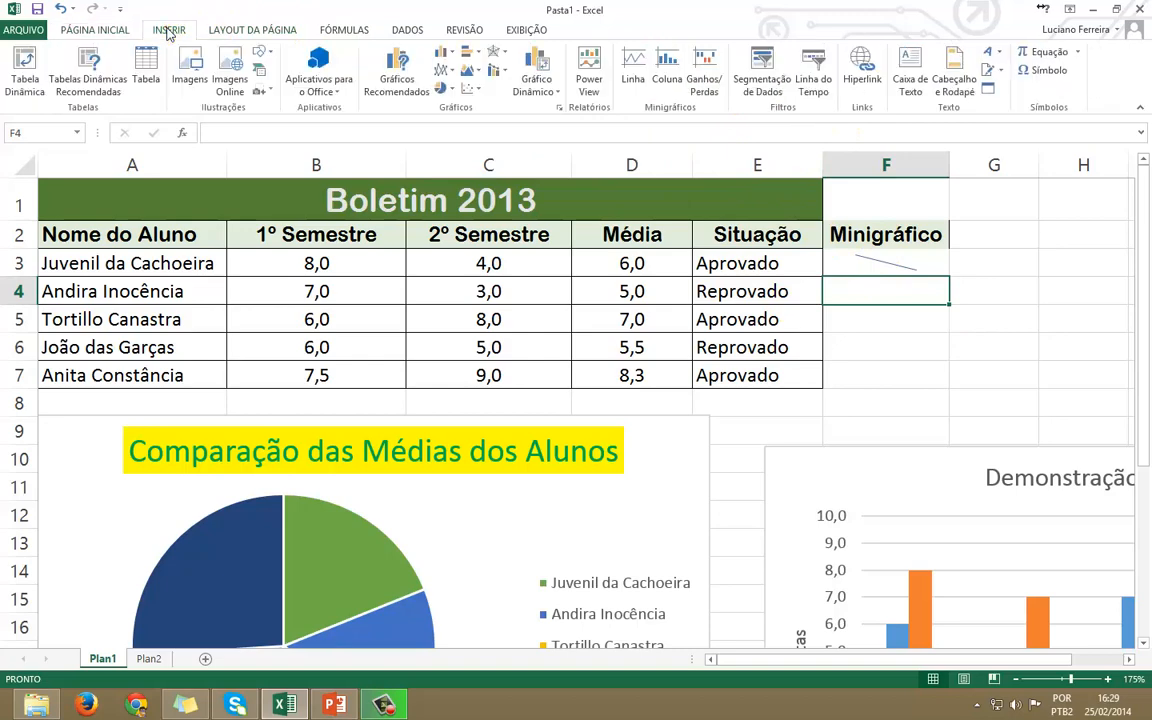
{"action": "left_click", "coordinate": [632, 72]}
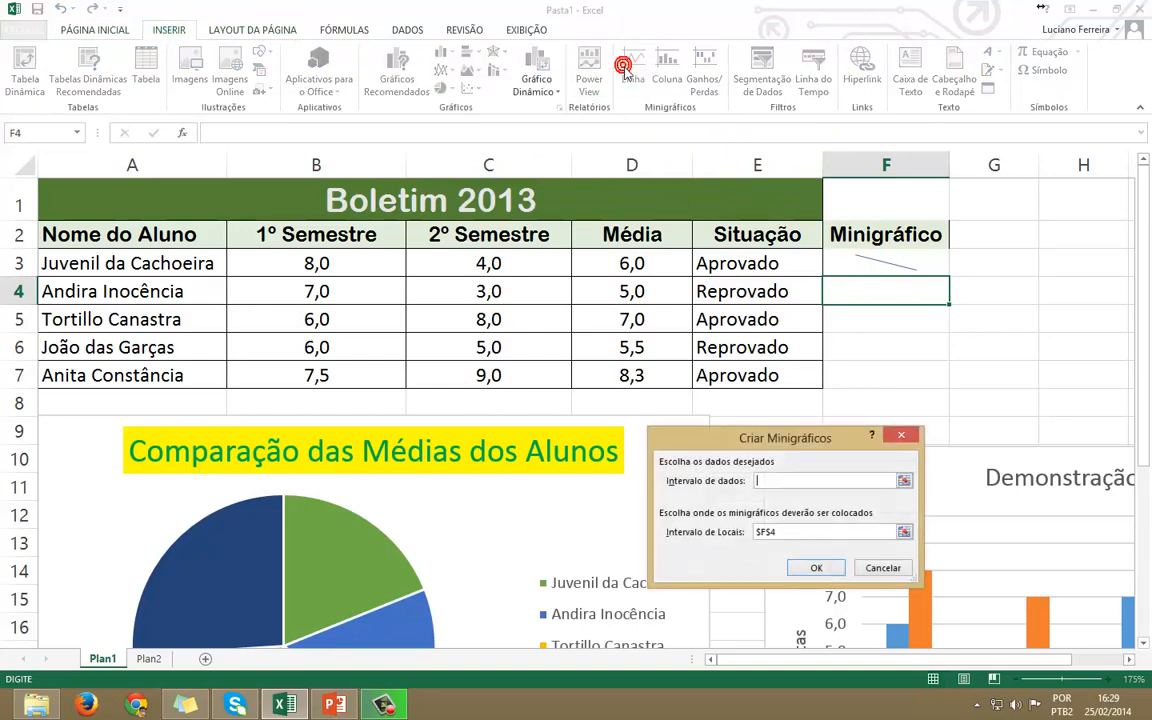
{"action": "left_click_drag", "start_coordinate": [257, 289], "coordinate": [470, 297]}
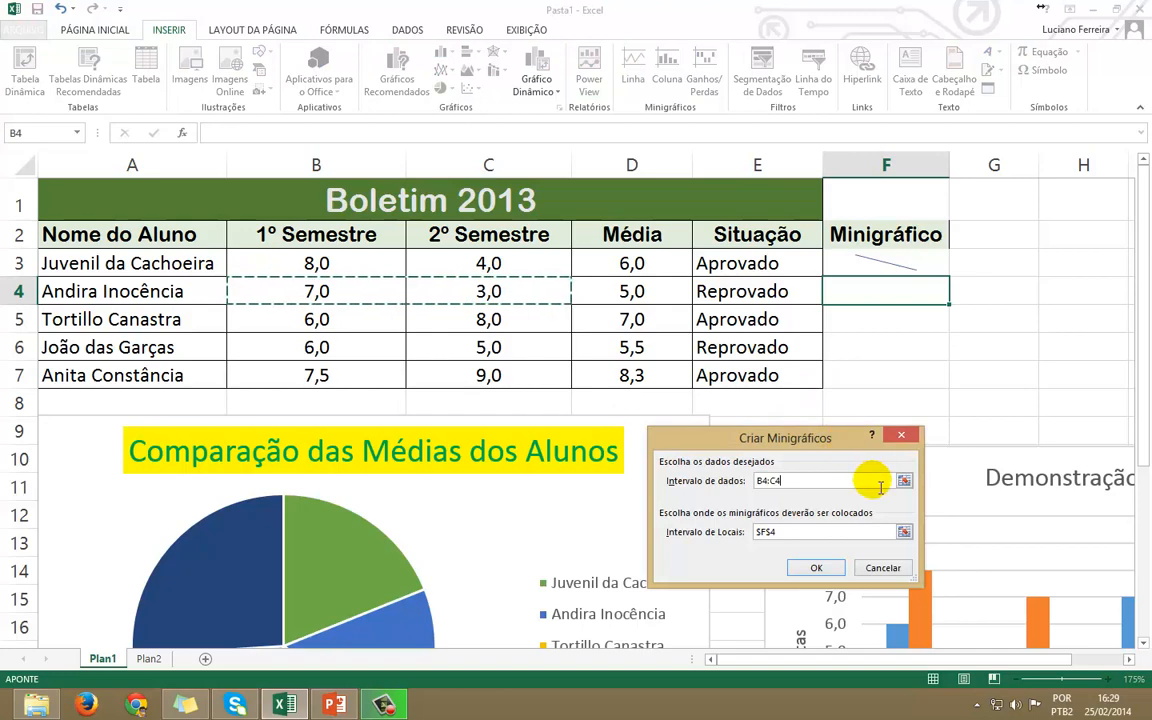
{"action": "left_click", "coordinate": [828, 568]}
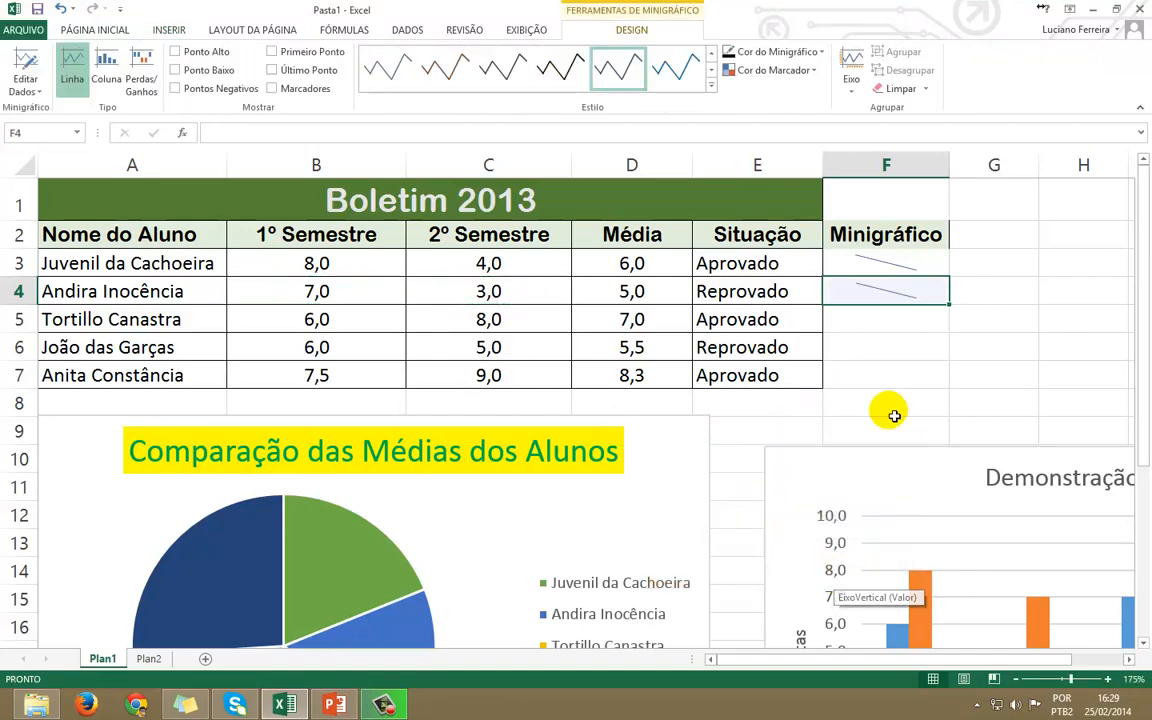
Create a line sparkline in cell F5 with B5:C5 as its data range
{"action": "left_click", "coordinate": [899, 323]}
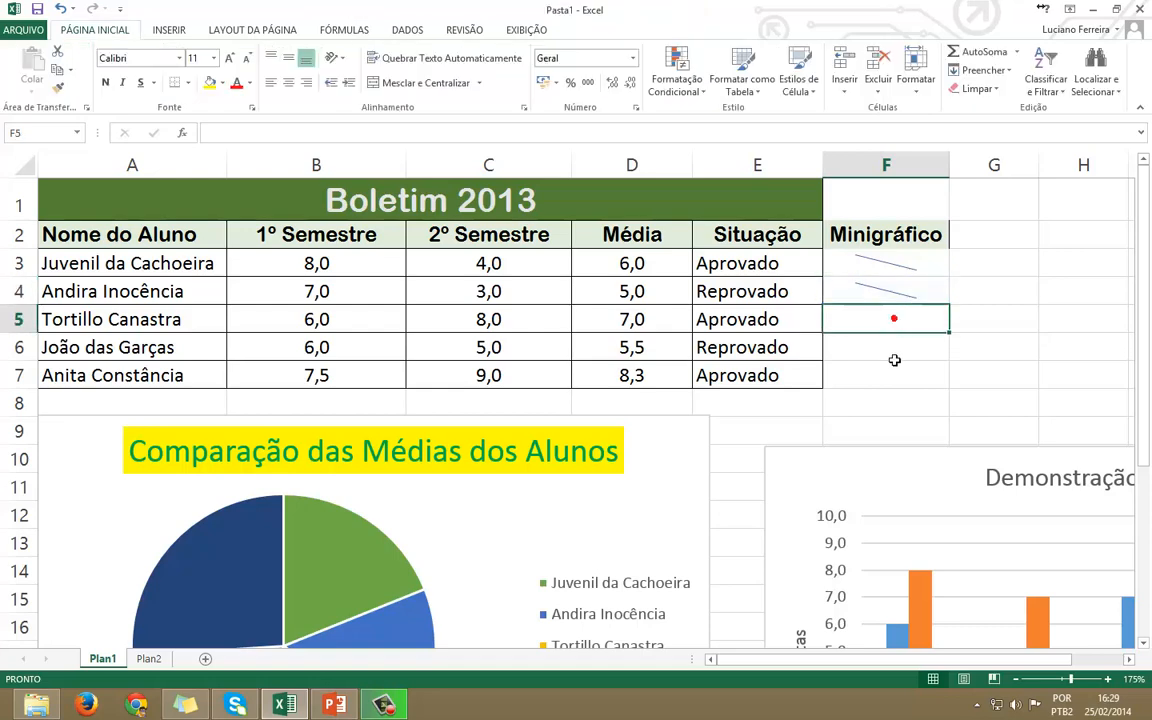
{"action": "left_click", "coordinate": [168, 31]}
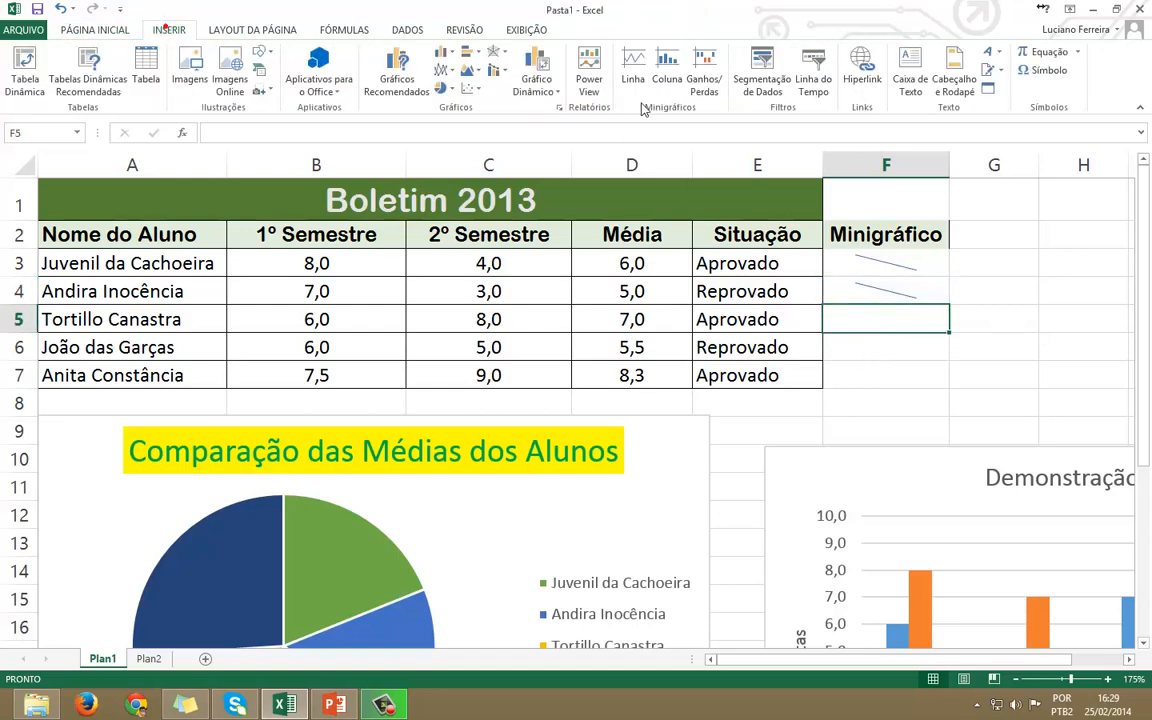
{"action": "left_click", "coordinate": [636, 68]}
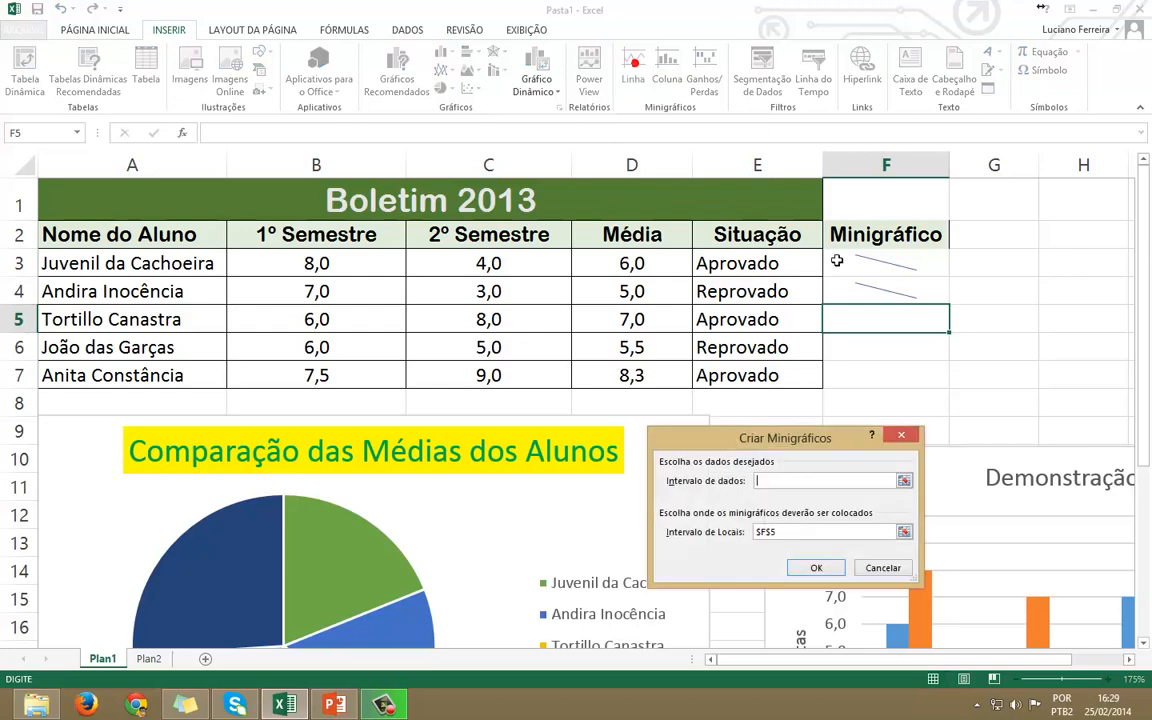
{"action": "left_click", "coordinate": [897, 478]}
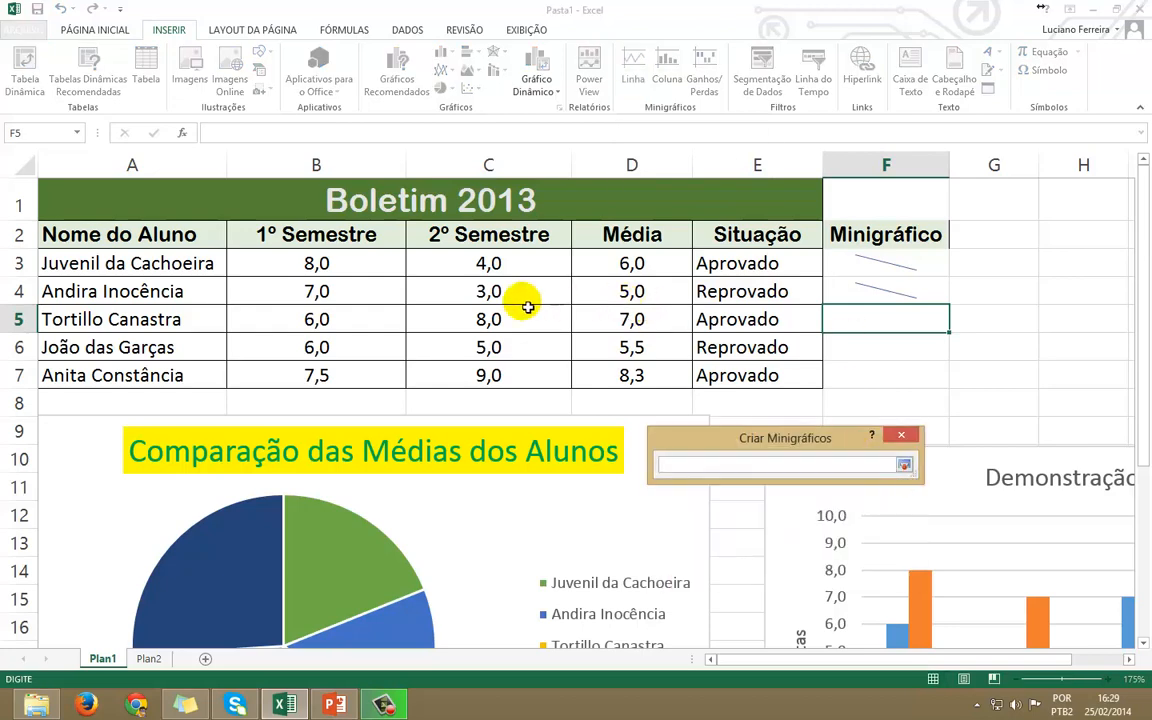
{"action": "left_click_drag", "start_coordinate": [305, 319], "coordinate": [483, 325]}
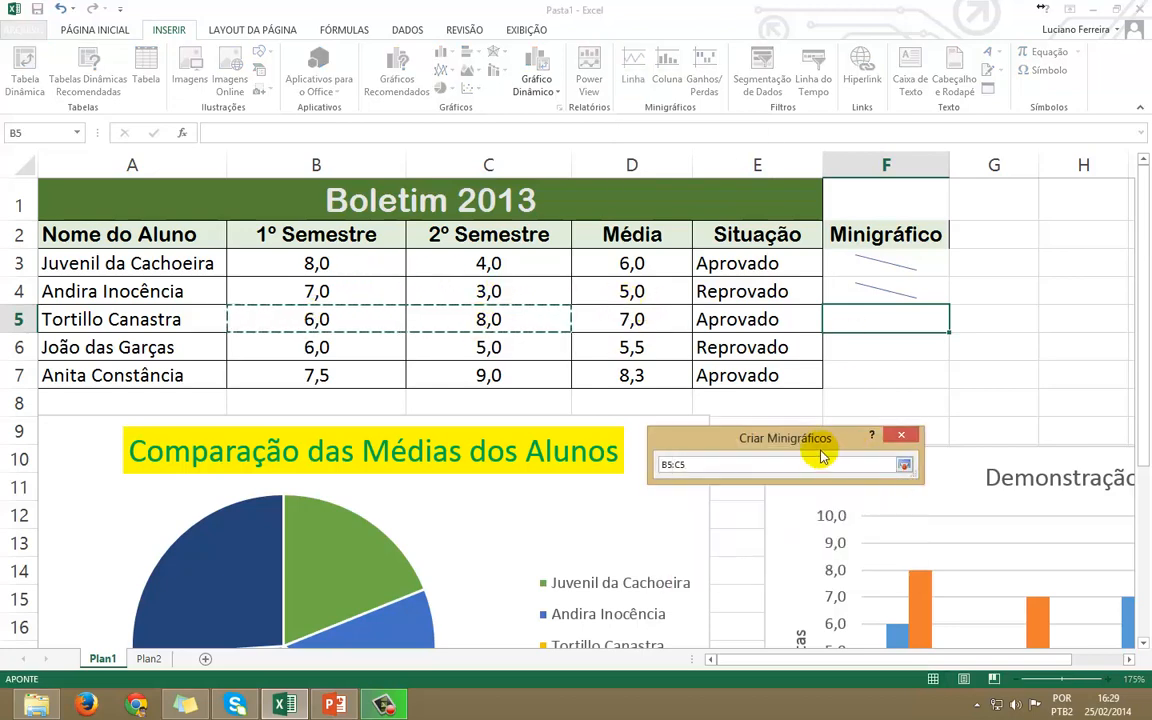
{"action": "left_click", "coordinate": [904, 467]}
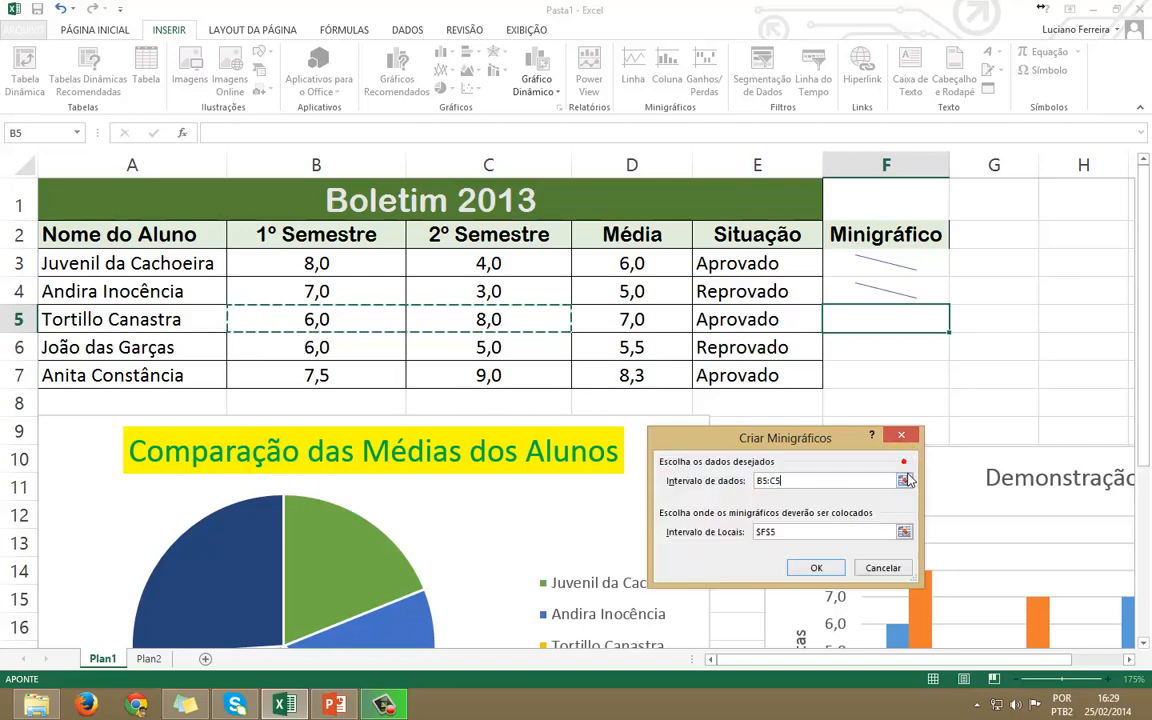
{"action": "left_click", "coordinate": [815, 567]}
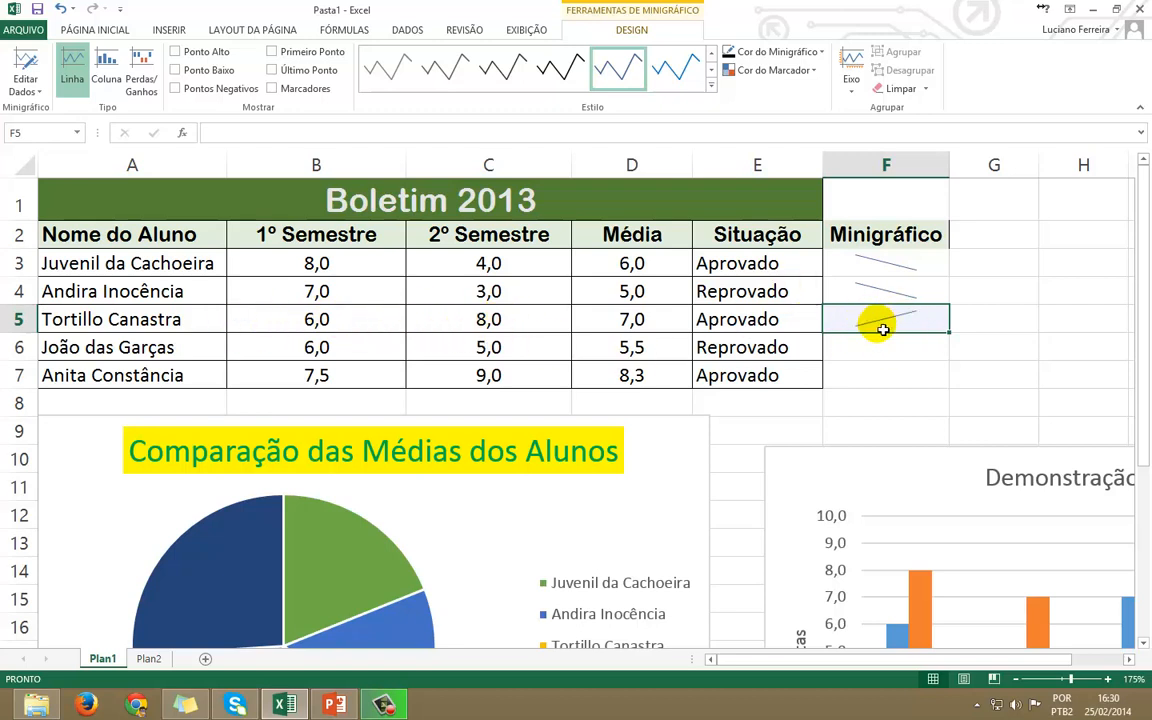
Fill the line sparkline from F5 down through F7 to cover the last two students
{"action": "left_click_drag", "start_coordinate": [949, 331], "coordinate": [951, 388]}
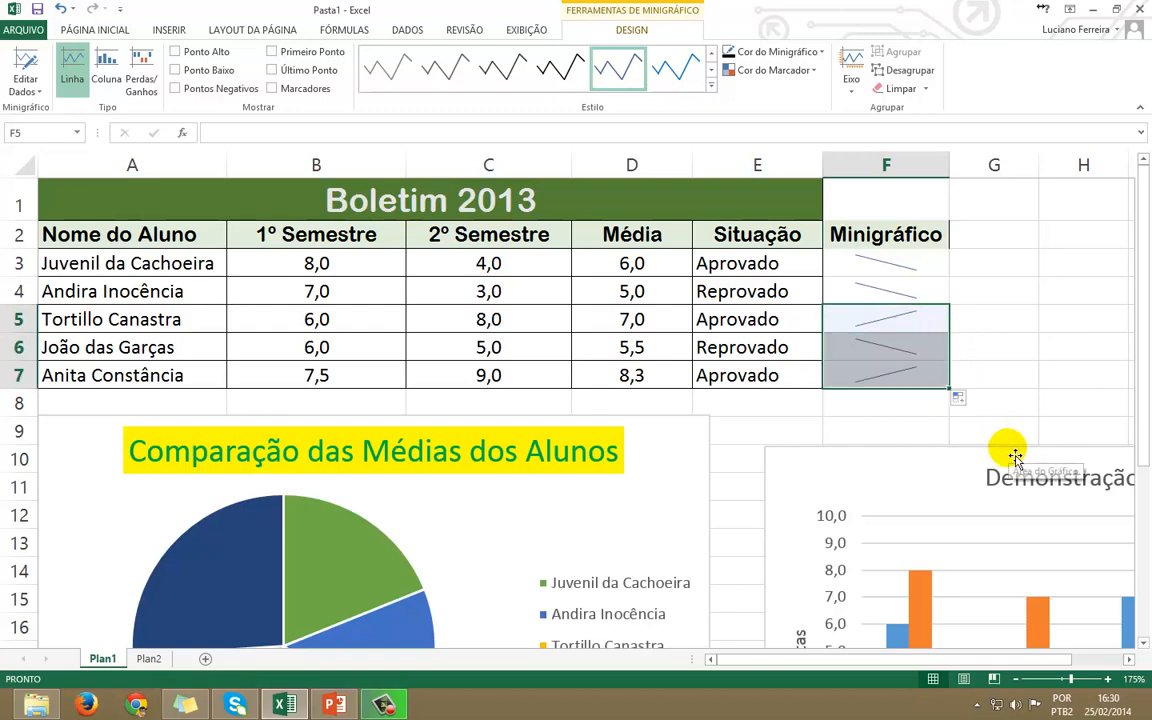
{"action": "left_click", "coordinate": [862, 358]}
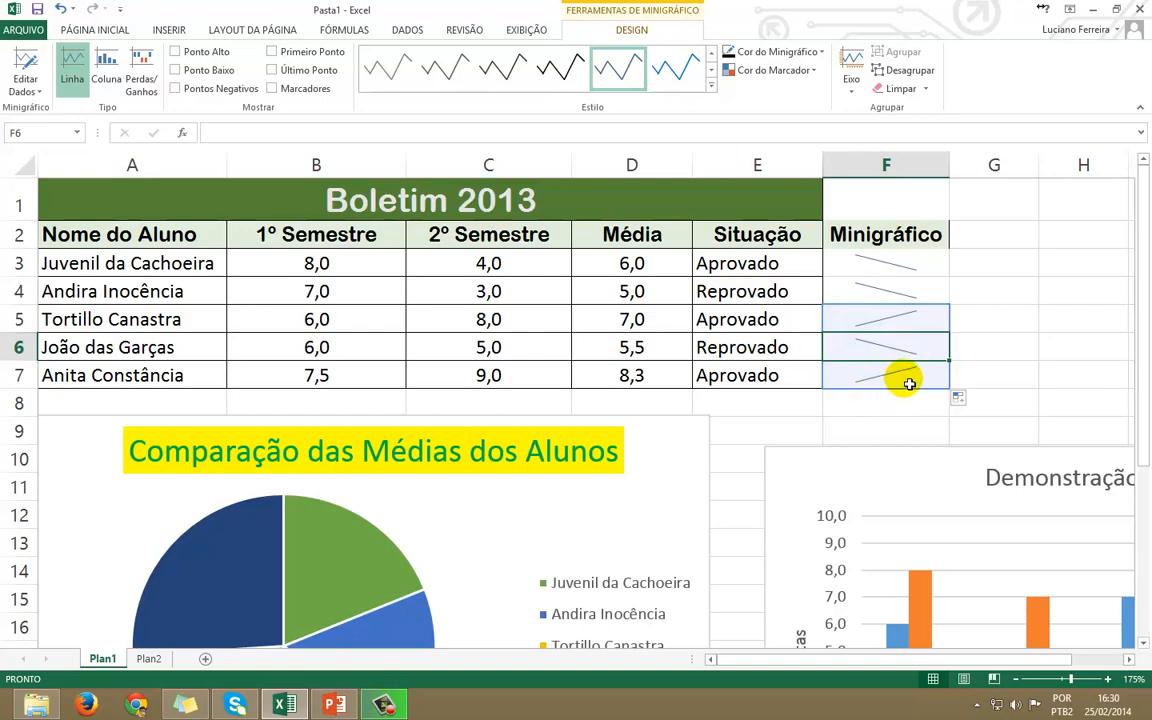
{"action": "left_click", "coordinate": [910, 299]}
{"action": "left_click", "coordinate": [986, 282]}
{"action": "left_click_drag", "start_coordinate": [872, 266], "coordinate": [882, 391]}
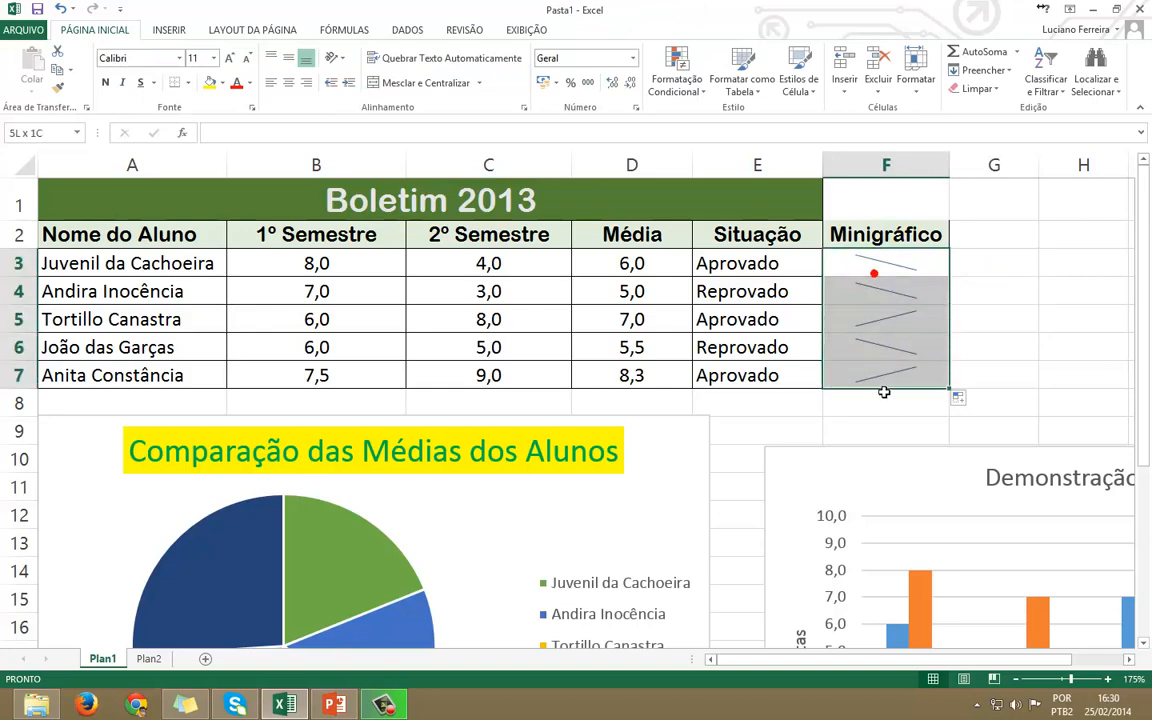
{"action": "left_click", "coordinate": [957, 320]}
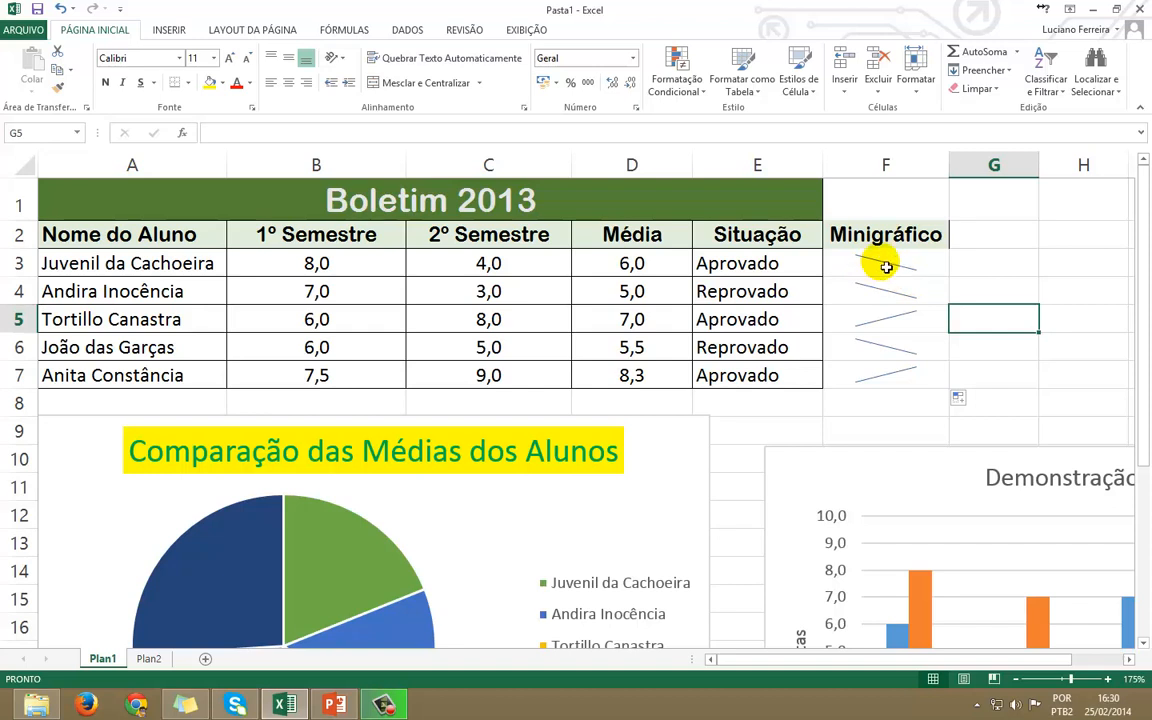
Apply a black style from the sparkline style gallery to the line sparkline in F3
{"action": "left_click", "coordinate": [904, 272]}
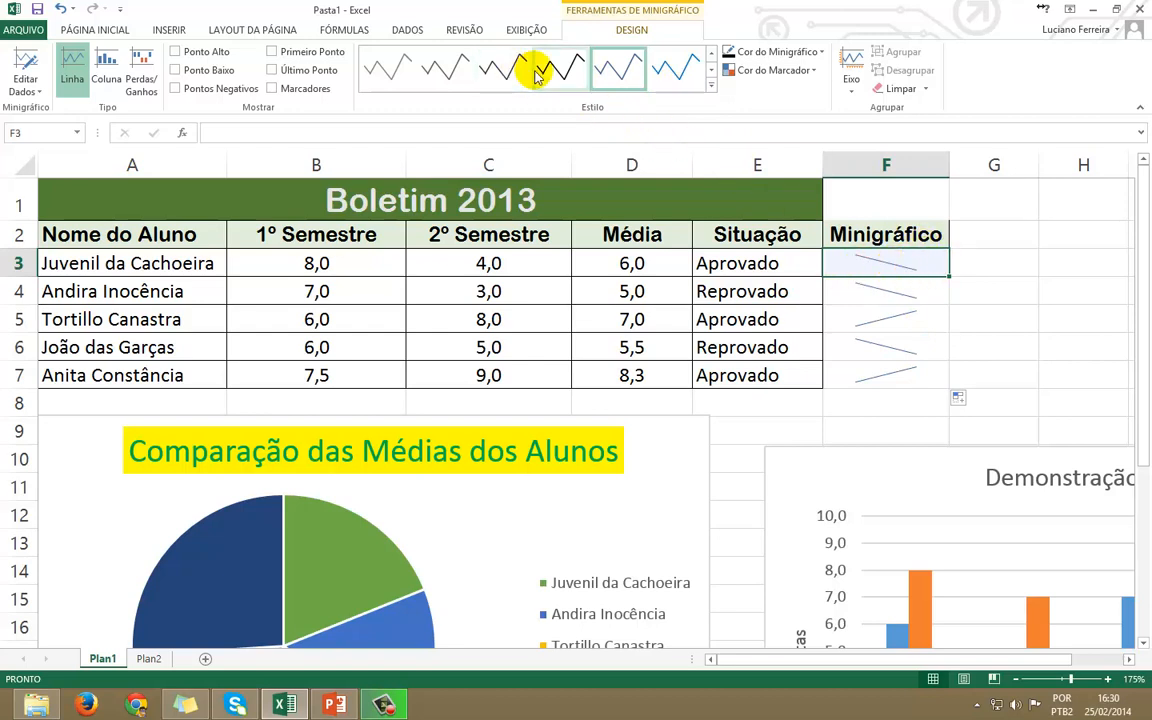
{"action": "left_click", "coordinate": [711, 72]}
{"action": "left_click", "coordinate": [580, 68]}
{"action": "left_click", "coordinate": [676, 68]}
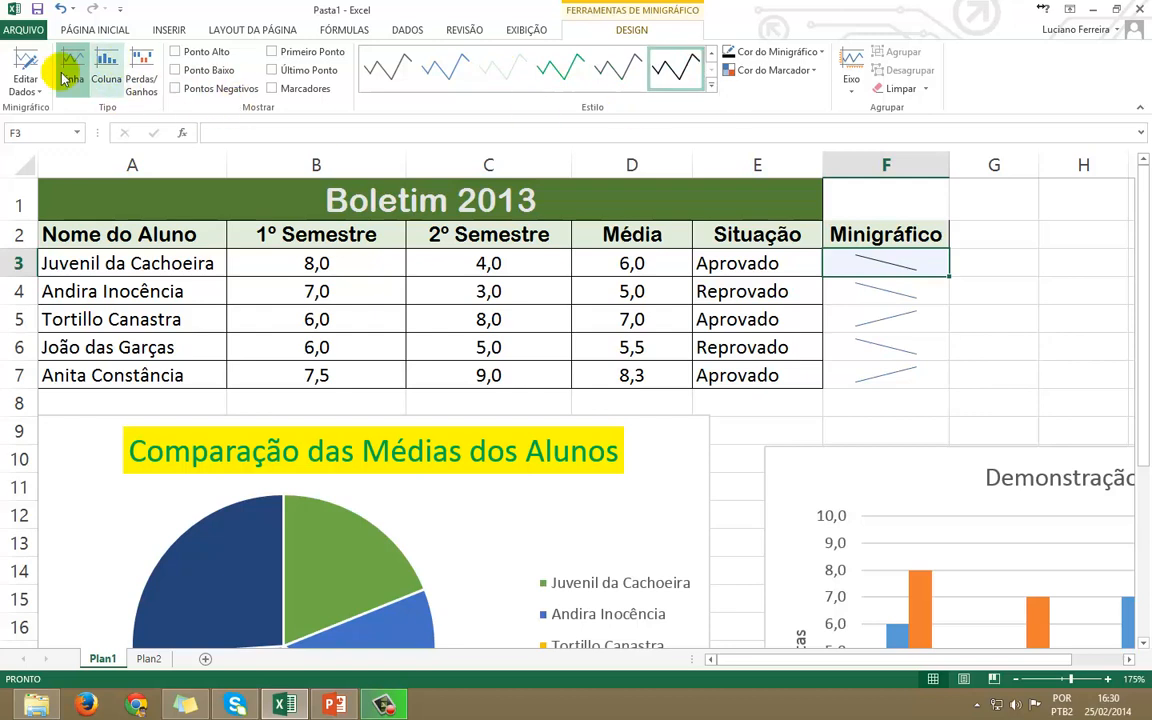
Convert the sparklines in F3, F4 and F5:F7 from line to the Coluna type
{"action": "left_click", "coordinate": [113, 75]}
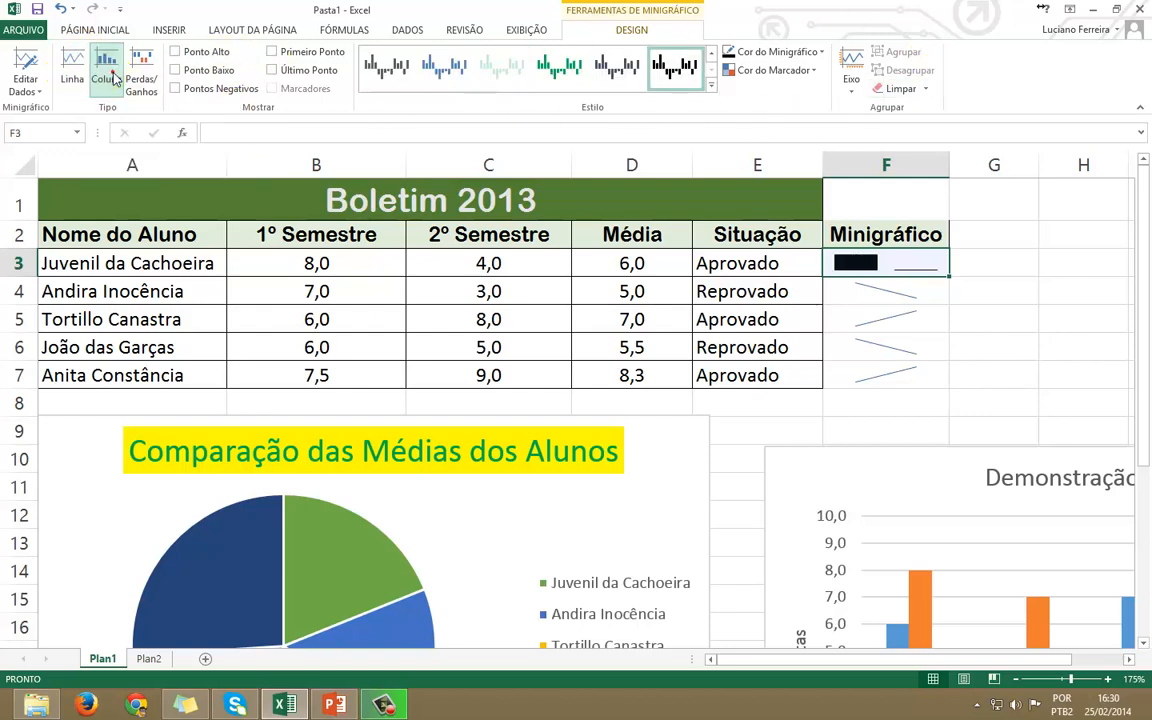
{"action": "left_click", "coordinate": [112, 75]}
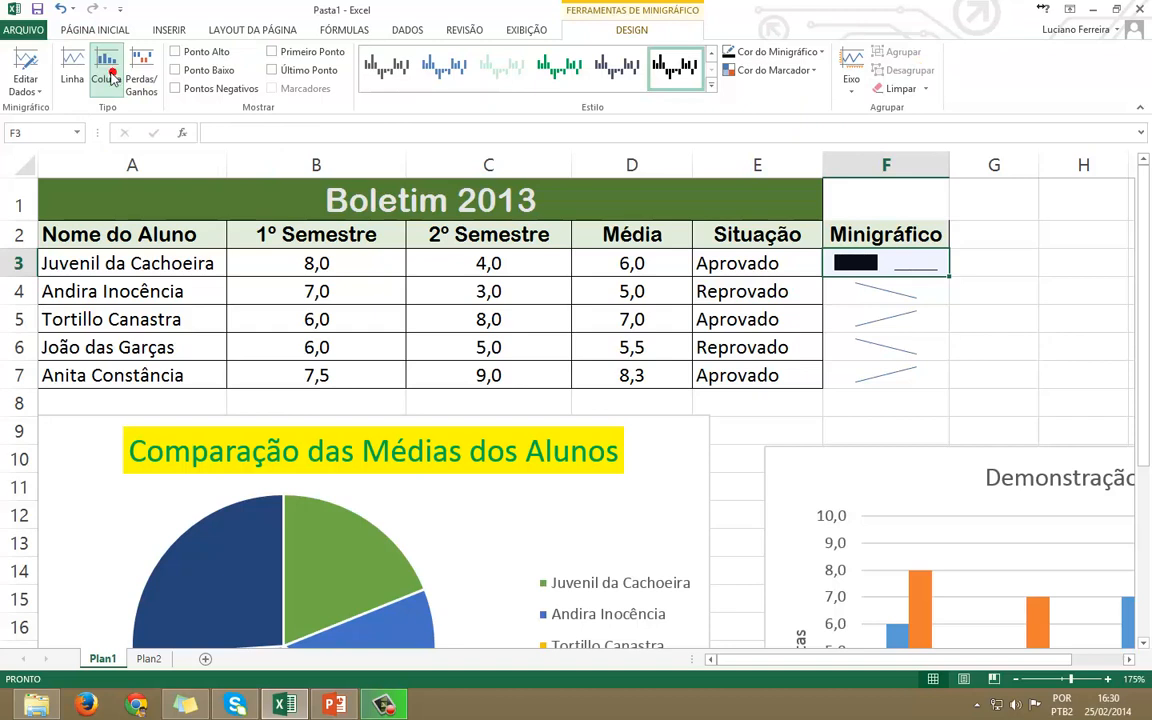
{"action": "left_click", "coordinate": [915, 290]}
{"action": "left_click", "coordinate": [106, 72]}
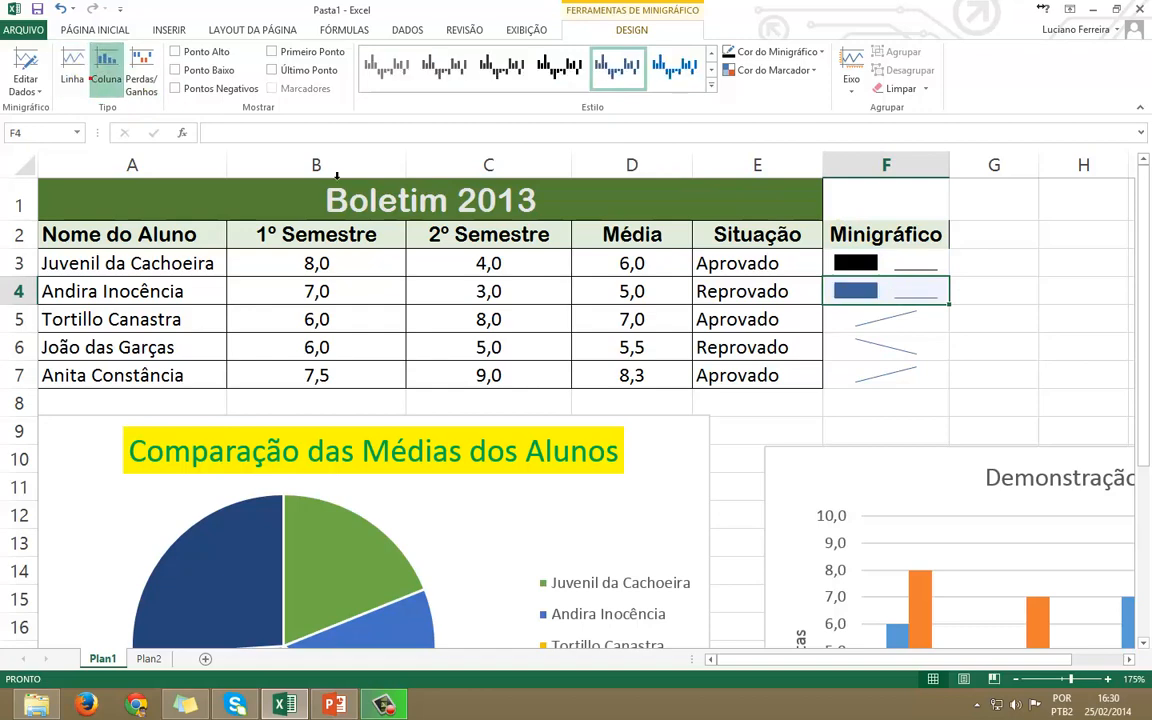
{"action": "left_click", "coordinate": [892, 321]}
{"action": "left_click_drag", "start_coordinate": [892, 321], "coordinate": [870, 378]}
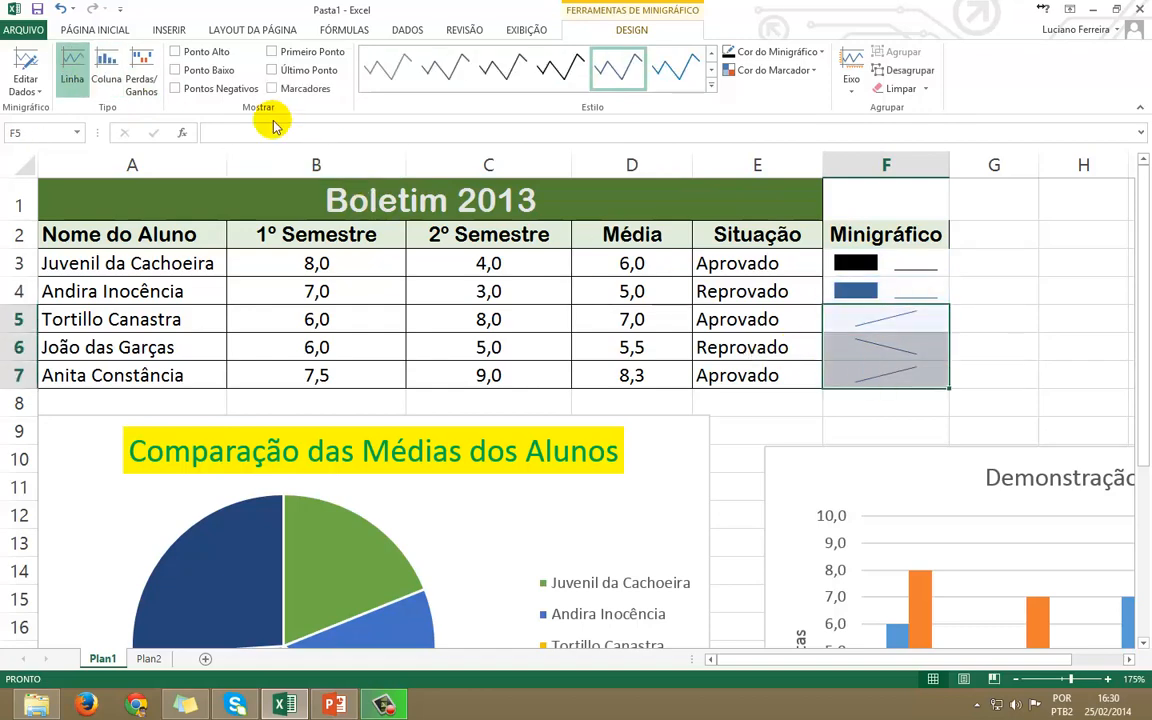
{"action": "left_click", "coordinate": [106, 78]}
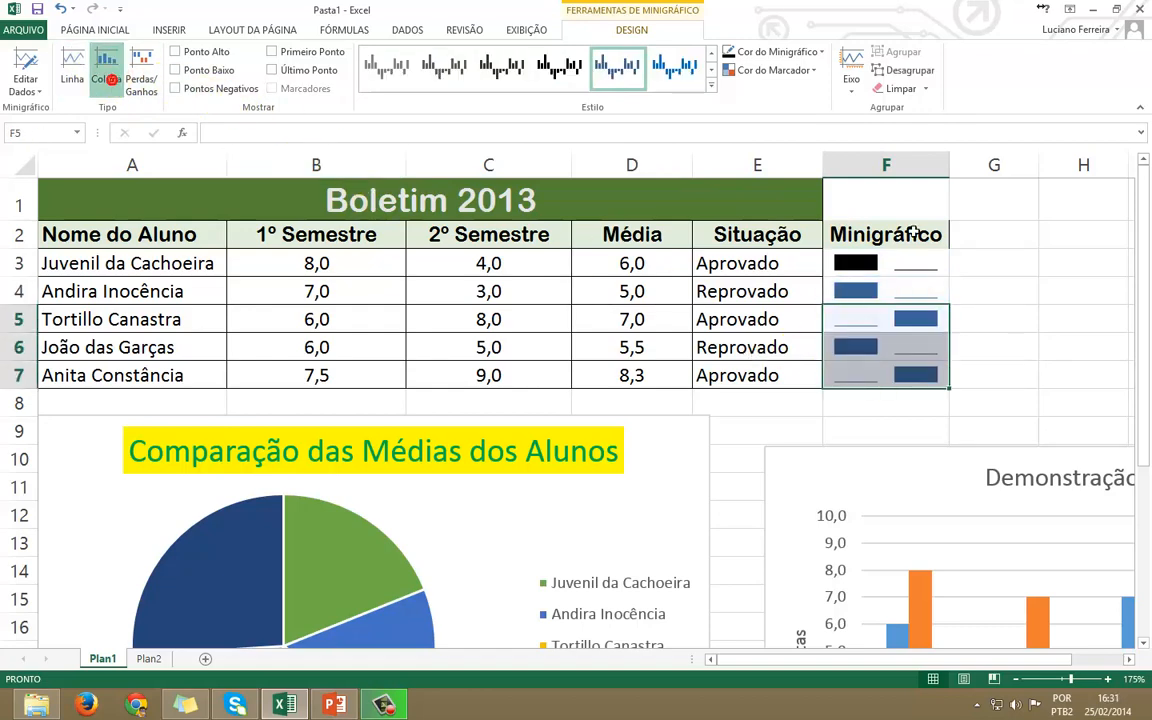
Try the Perdas/Ganhos type on the sparklines in F3:F7, restore the Coluna type, and apply the green style from the gallery
{"action": "left_click", "coordinate": [1030, 374]}
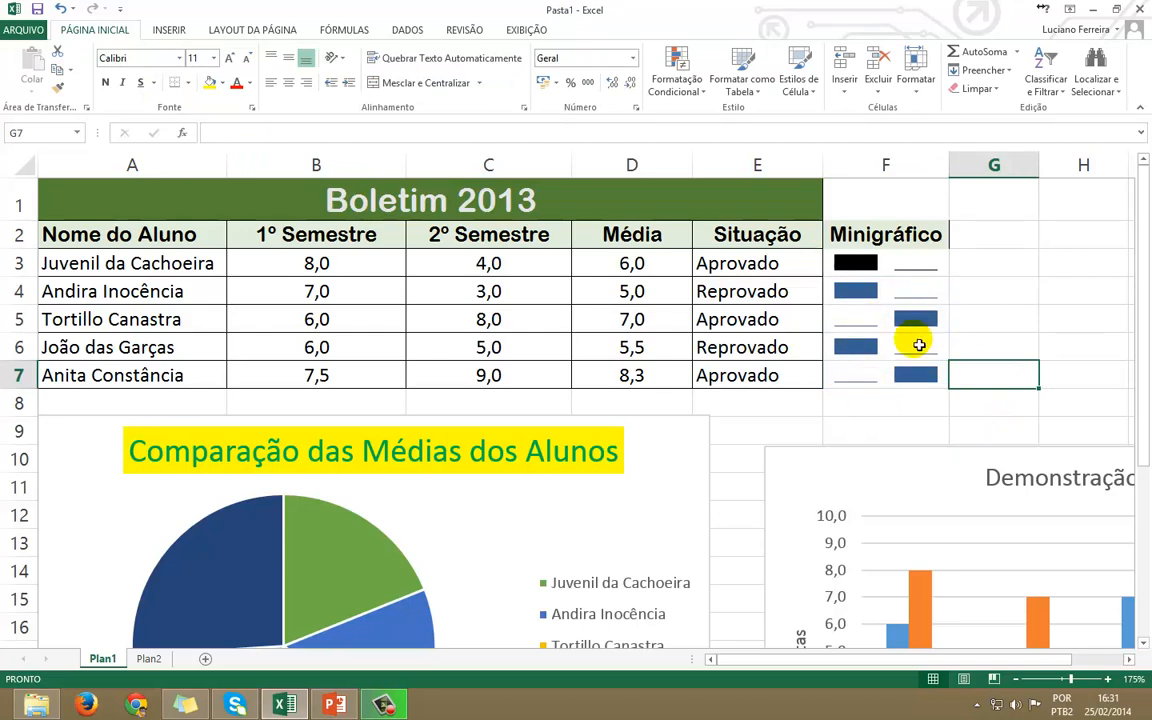
{"action": "left_click_drag", "start_coordinate": [884, 263], "coordinate": [906, 369]}
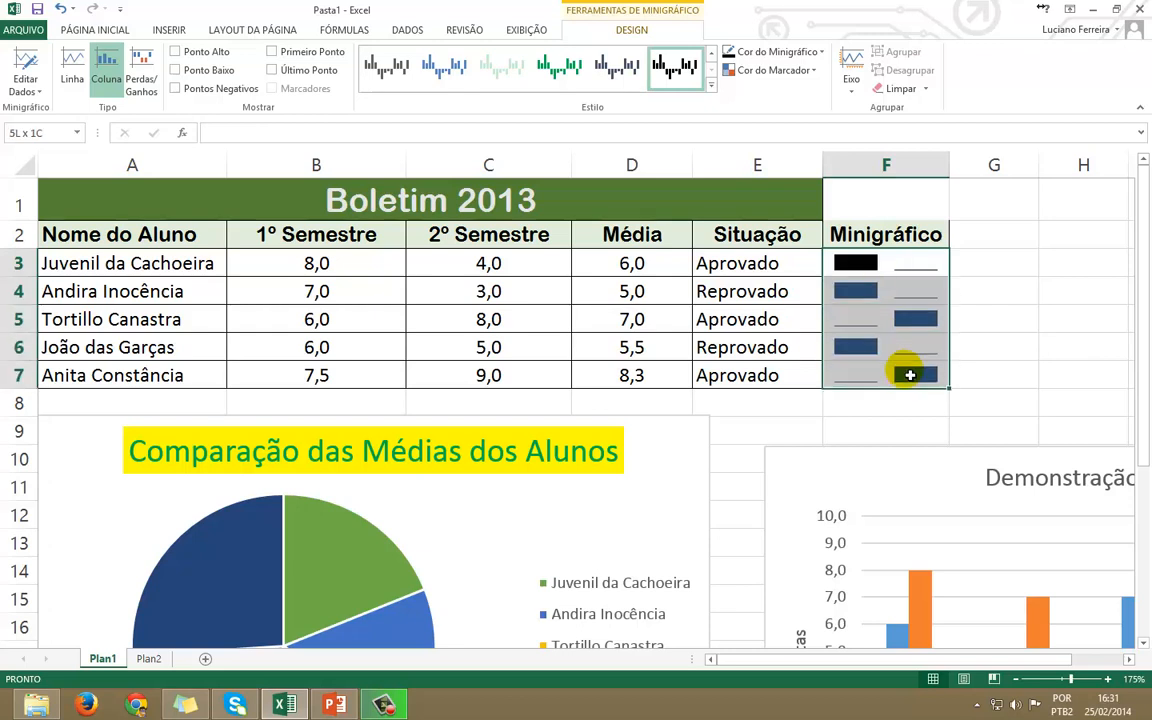
{"action": "left_click", "coordinate": [145, 90]}
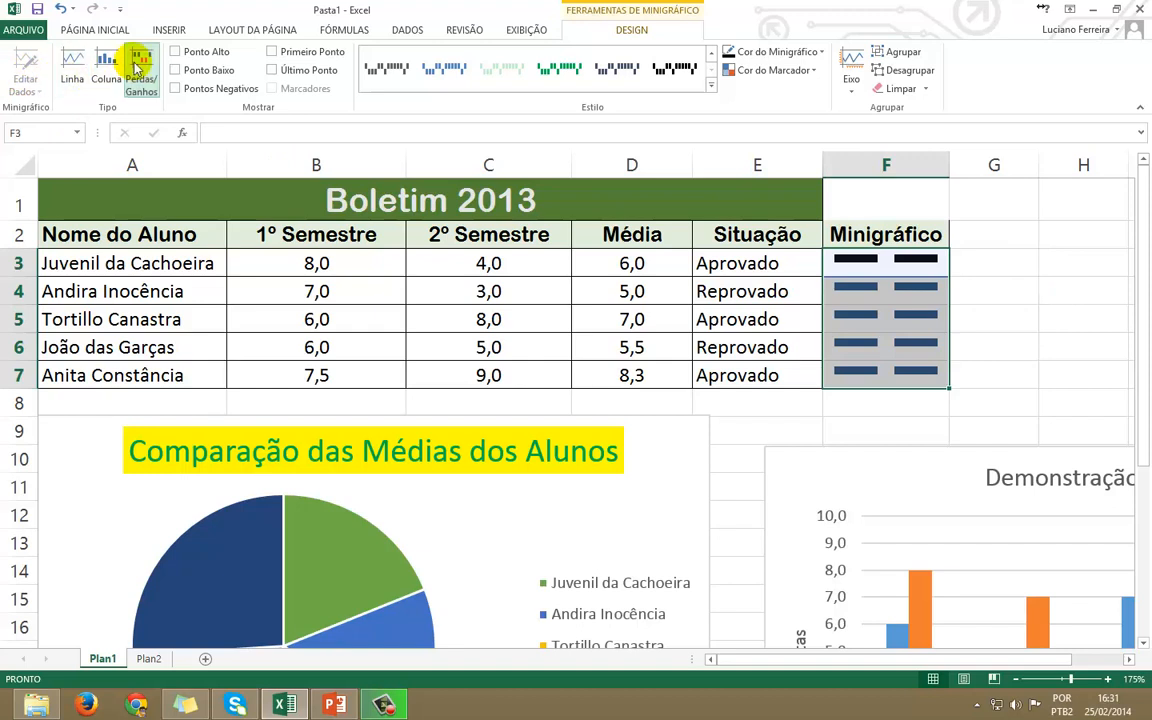
{"action": "left_click", "coordinate": [108, 73]}
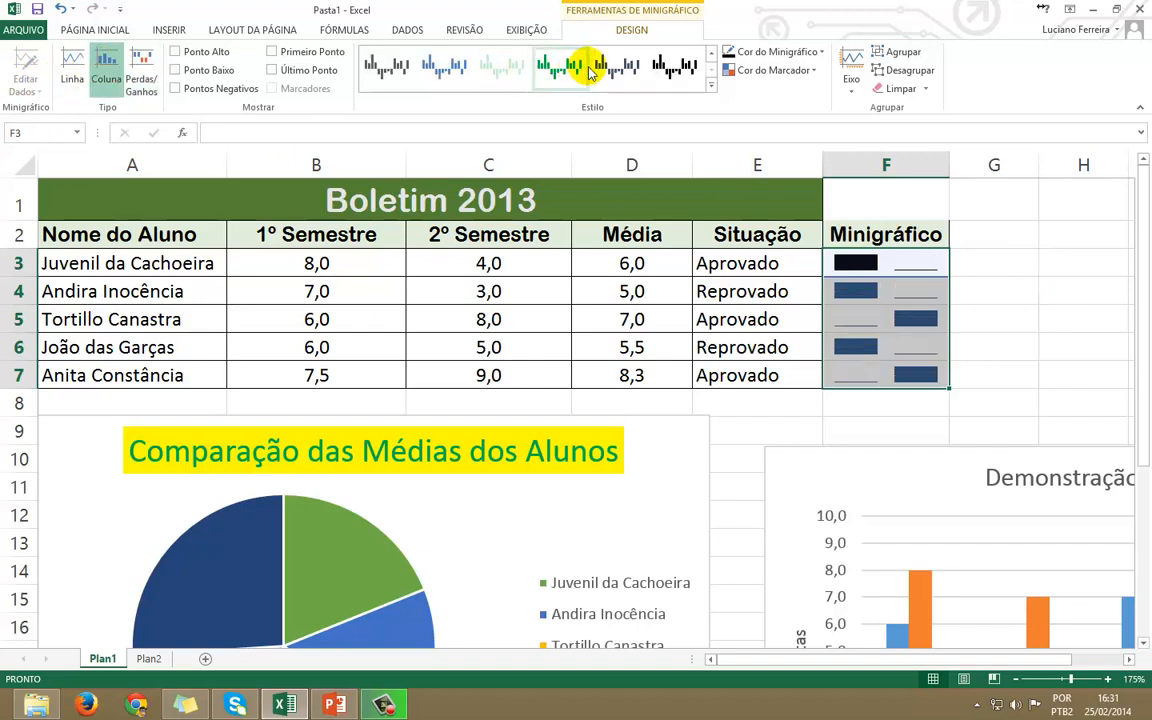
{"action": "left_click", "coordinate": [558, 68]}
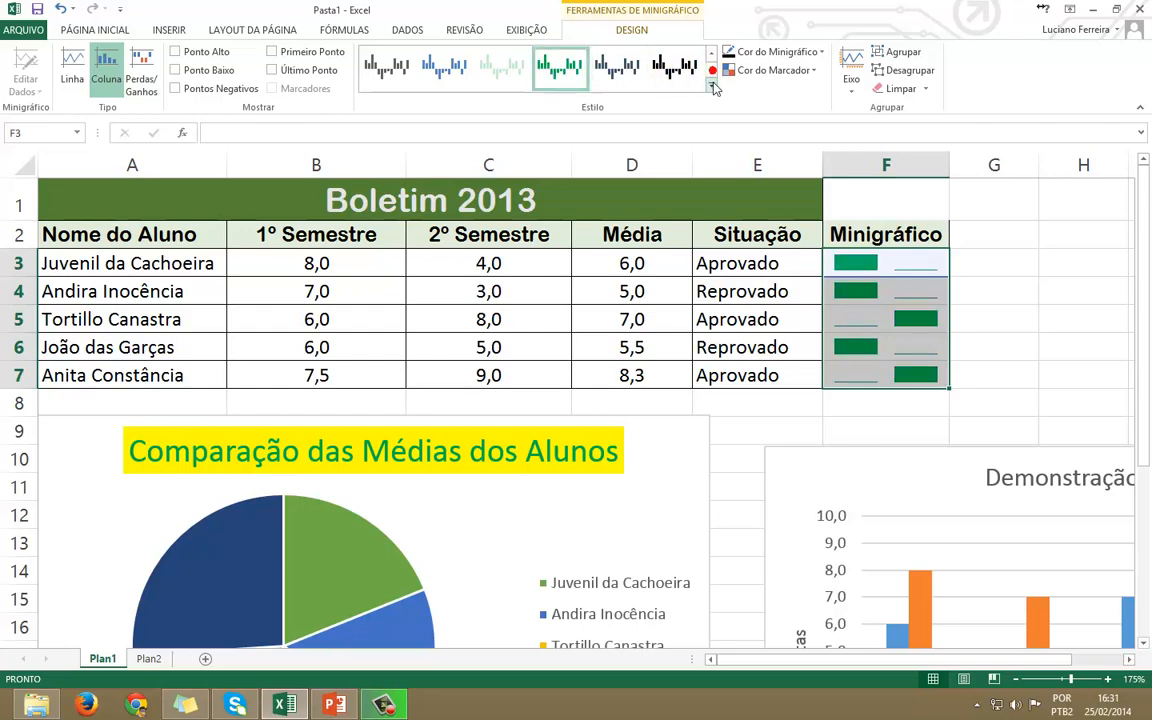
{"action": "left_click", "coordinate": [853, 87]}
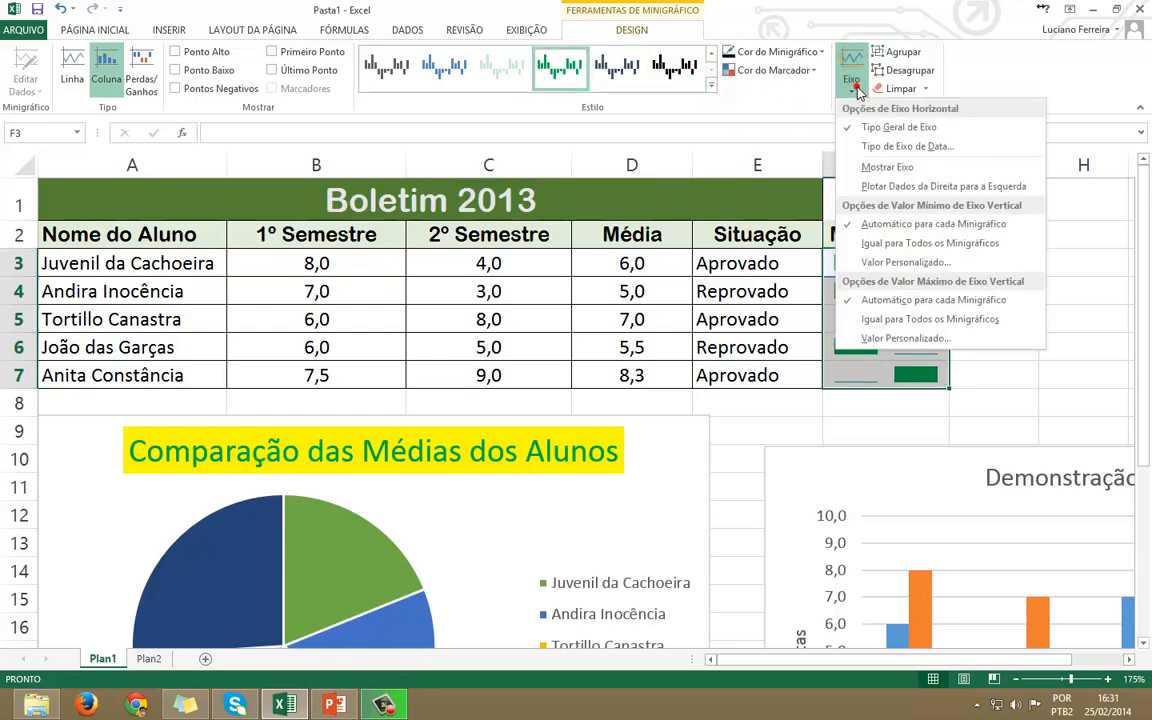
{"action": "left_click", "coordinate": [857, 93]}
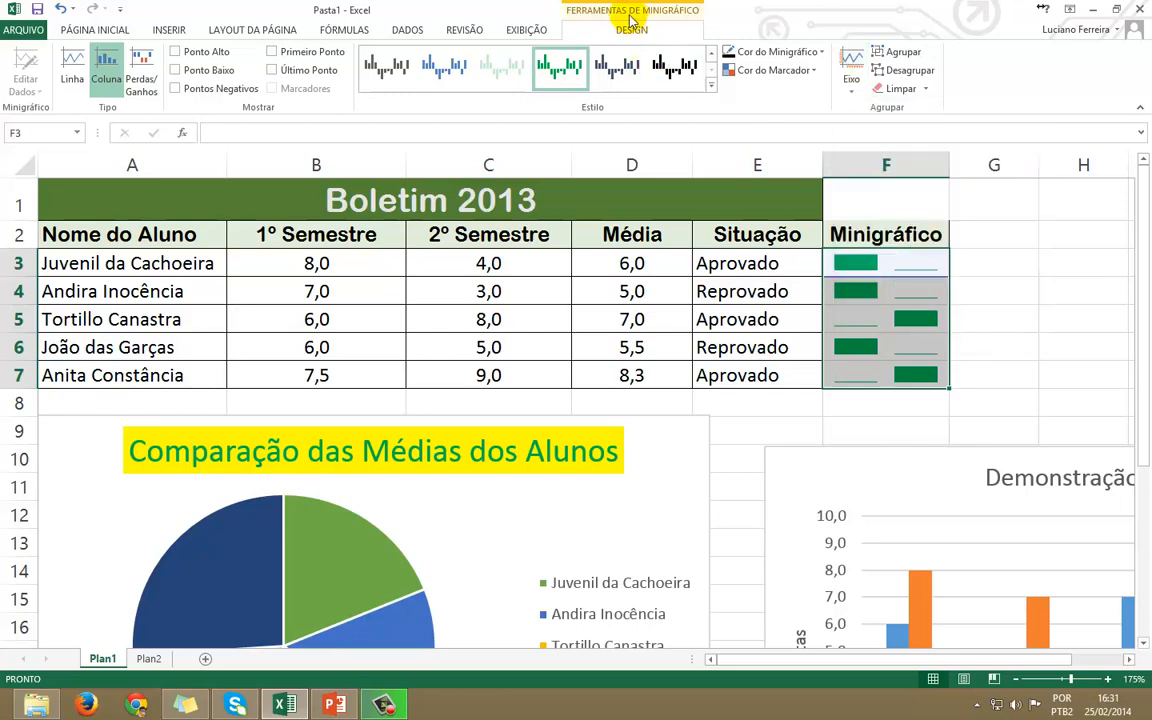
{"action": "left_click", "coordinate": [40, 32]}
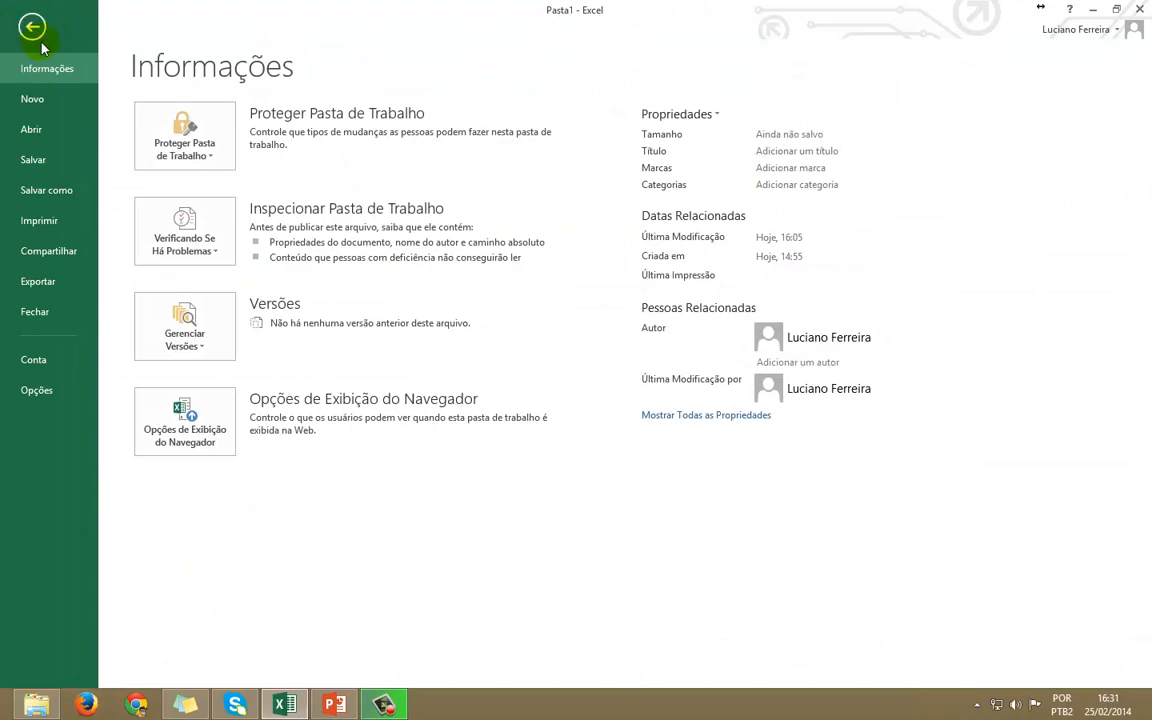
{"action": "left_click", "coordinate": [32, 27]}
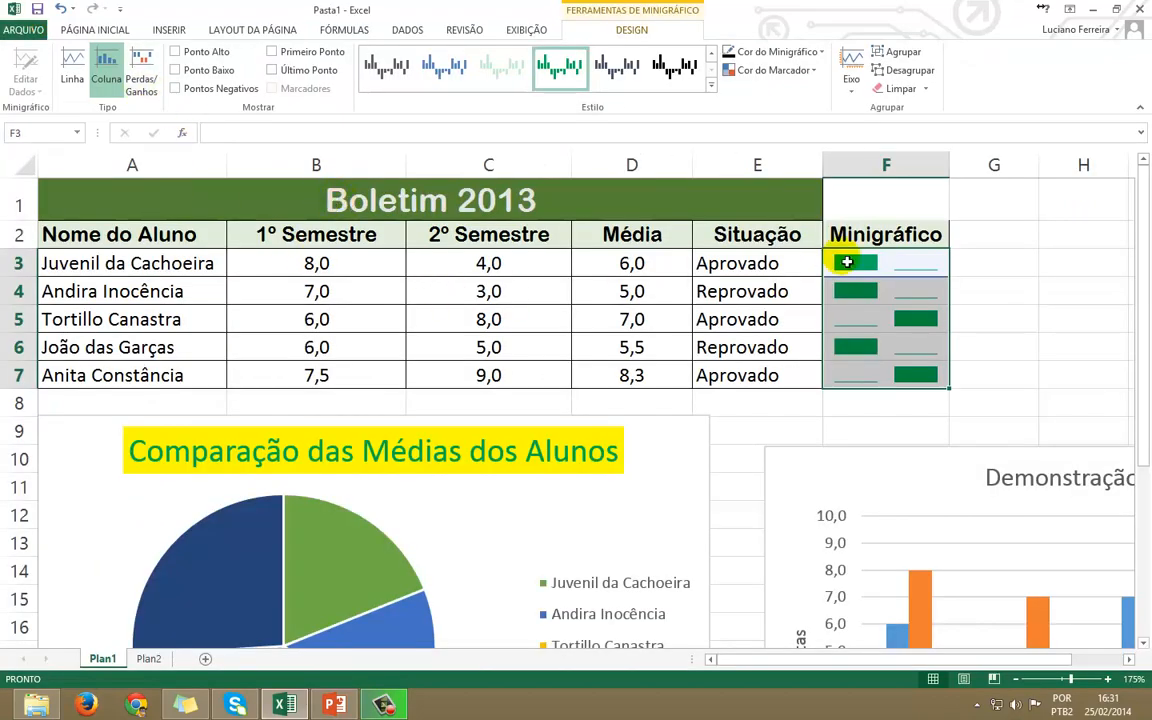
{"action": "left_click", "coordinate": [967, 258]}
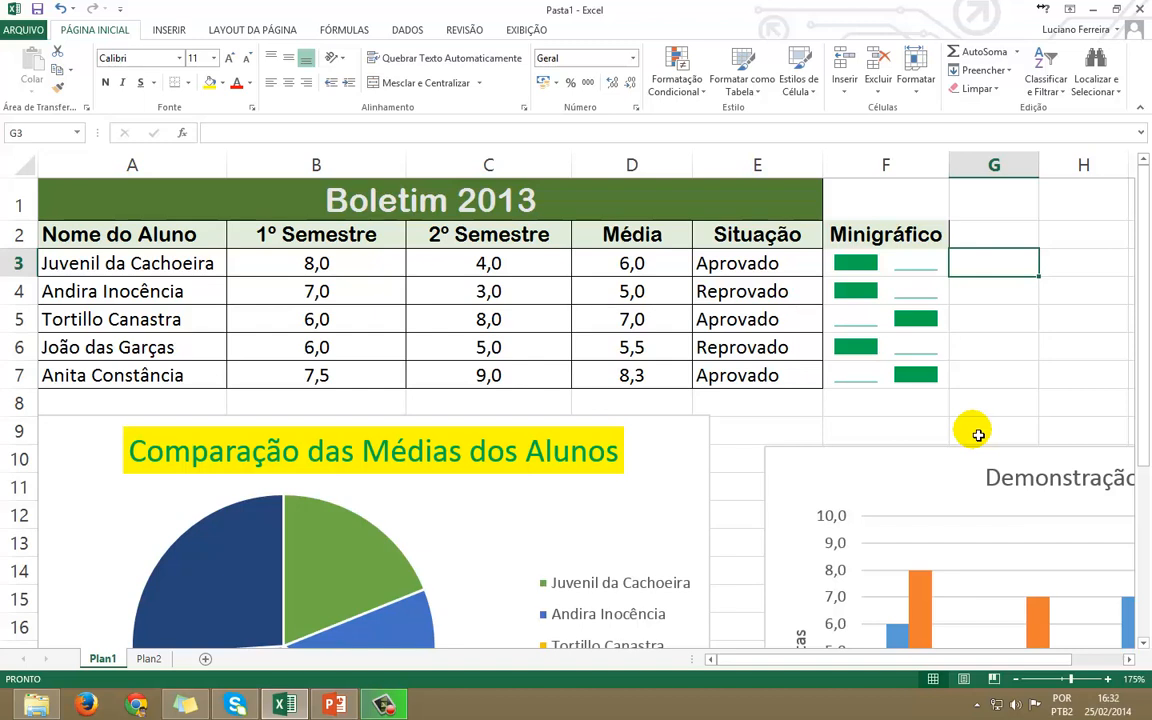
{"action": "left_click", "coordinate": [932, 265]}
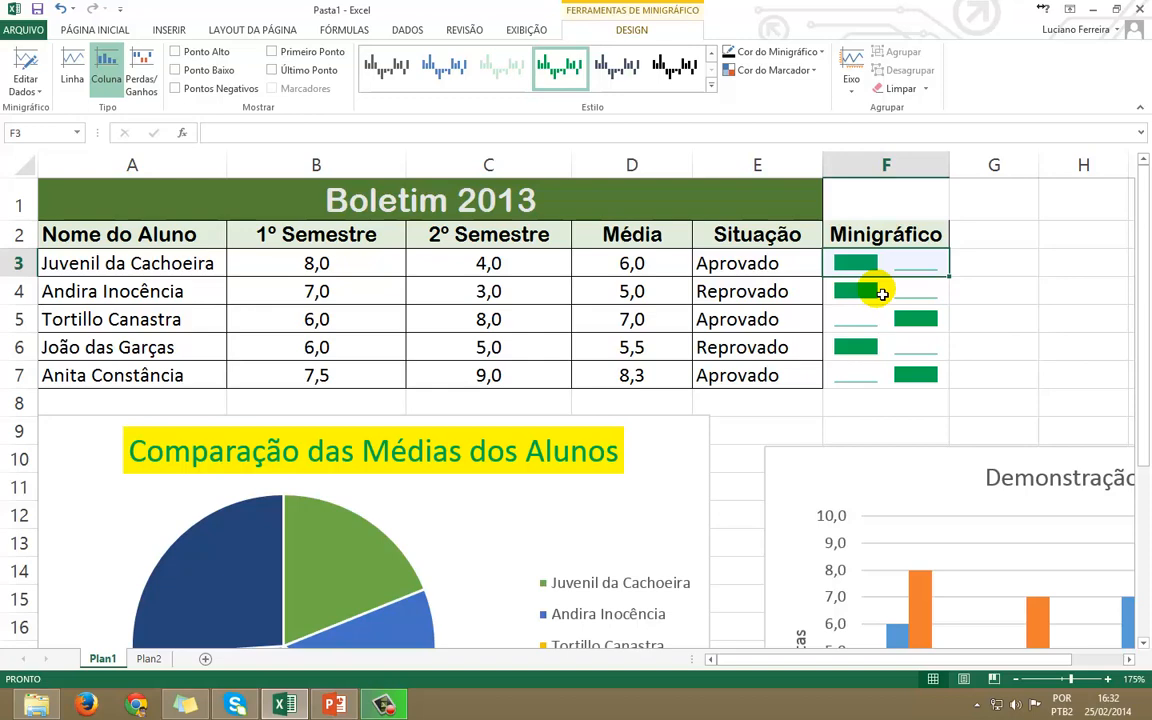
{"action": "left_click", "coordinate": [168, 30]}
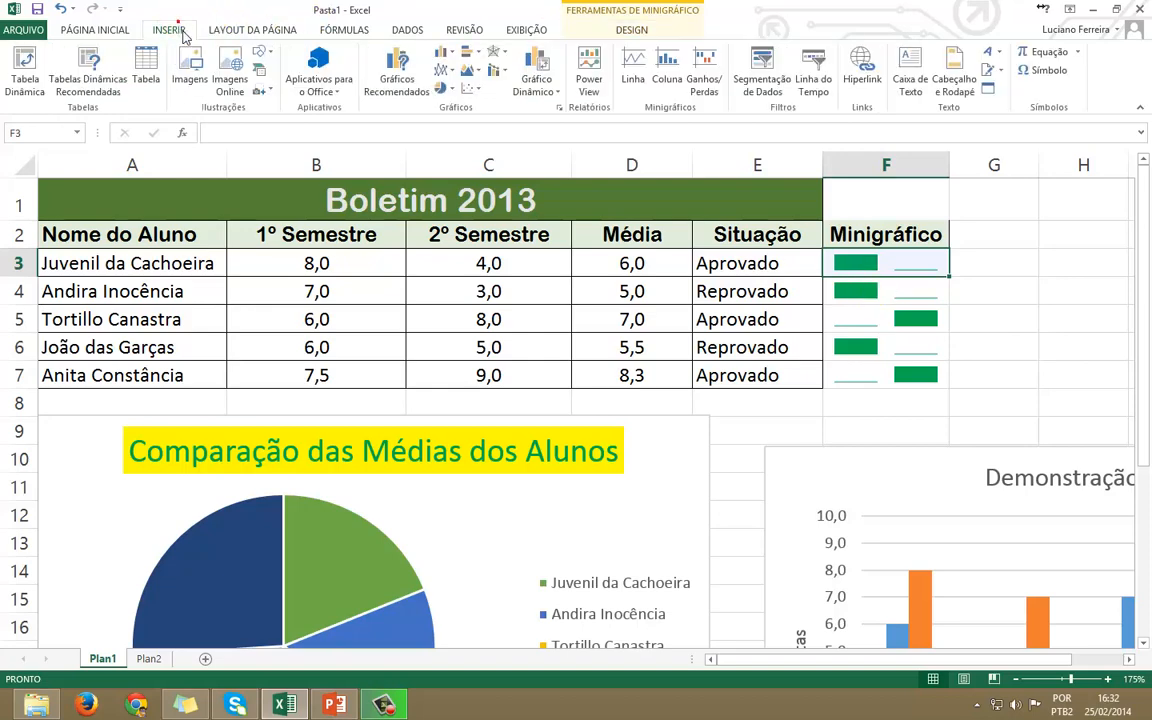